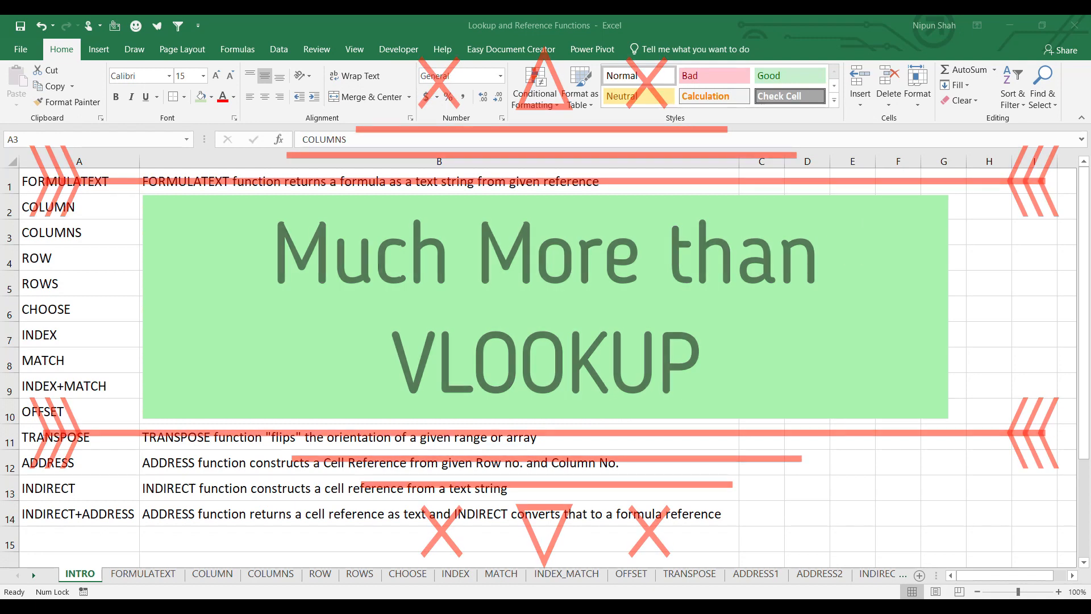
pyautogui.moveTo(92, 181); pyautogui.dragTo(106, 513)
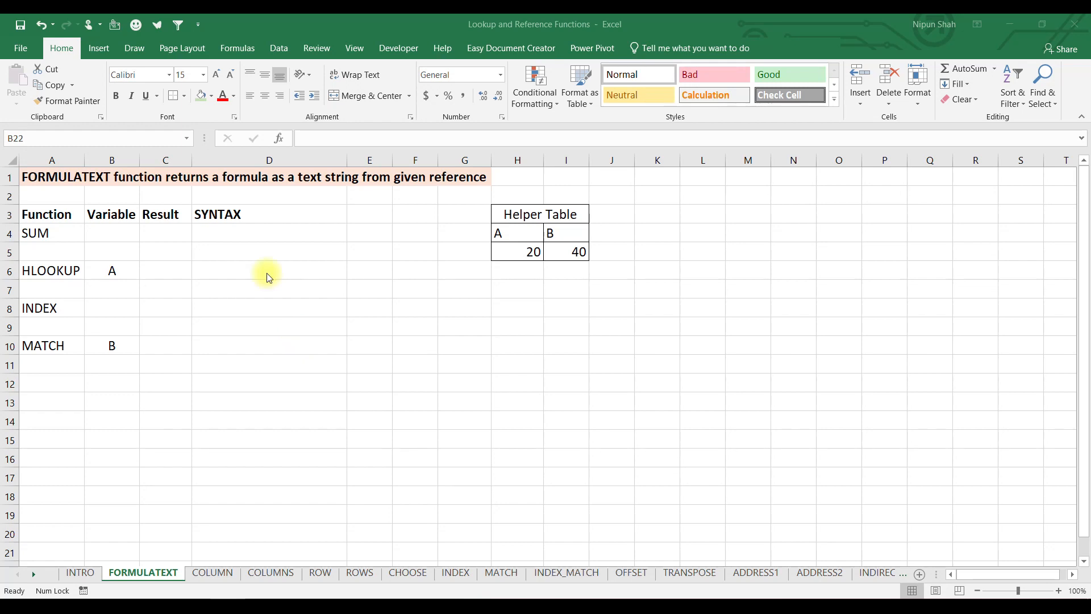
pyautogui.moveTo(58, 233); pyautogui.dragTo(59, 345)
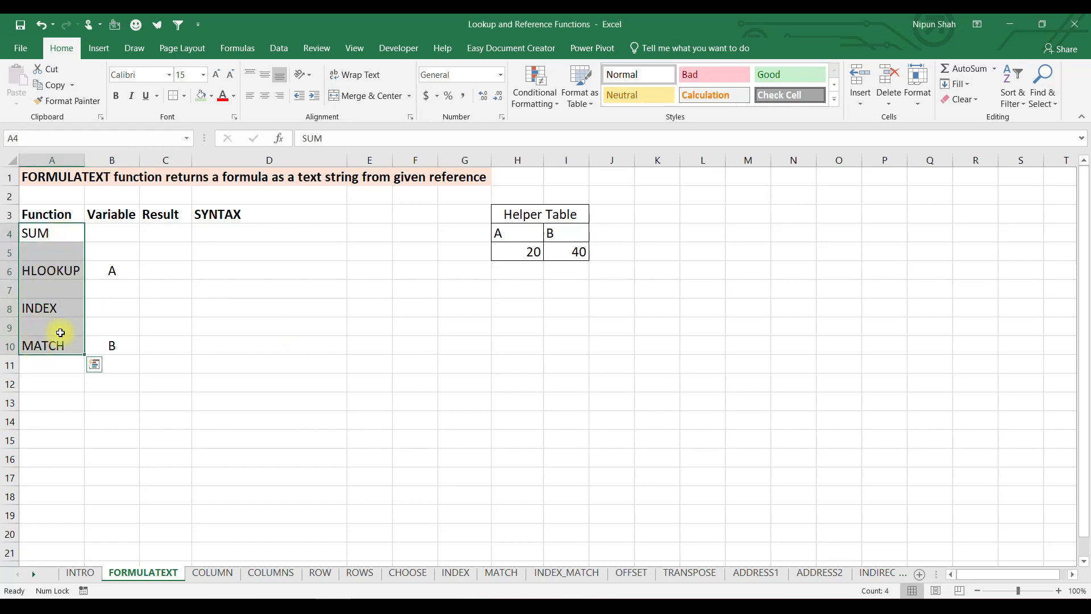
# - Enter a SUM formula in C4 that adds the helper table values in H5:I5
pyautogui.click(169, 236)
pyautogui.write('=')
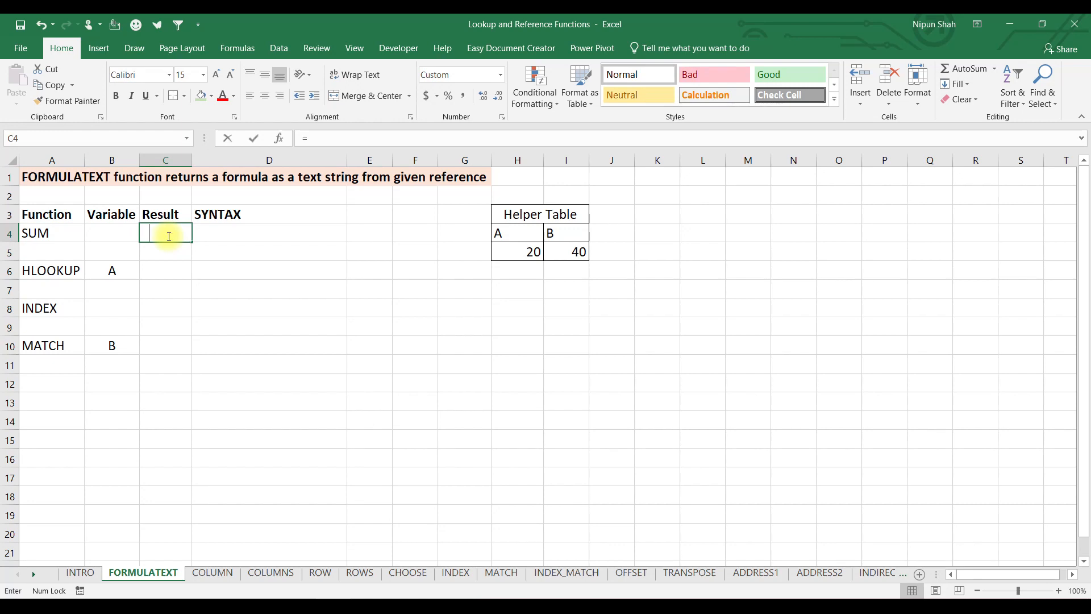
pyautogui.write('SUM(')
pyautogui.press('Right')
pyautogui.press('Right')
pyautogui.press('Right')
pyautogui.press('Right')
pyautogui.press('Right')
pyautogui.press('Down')
pyautogui.hotkey('shift', 'Right')
pyautogui.press('Return')
# - Enter an HLOOKUP formula in C6 that looks up B6 in H4:I5, returning row 2 with exact match 0
pyautogui.press('Return')
pyautogui.write('=hloo')
pyautogui.press('Tab')
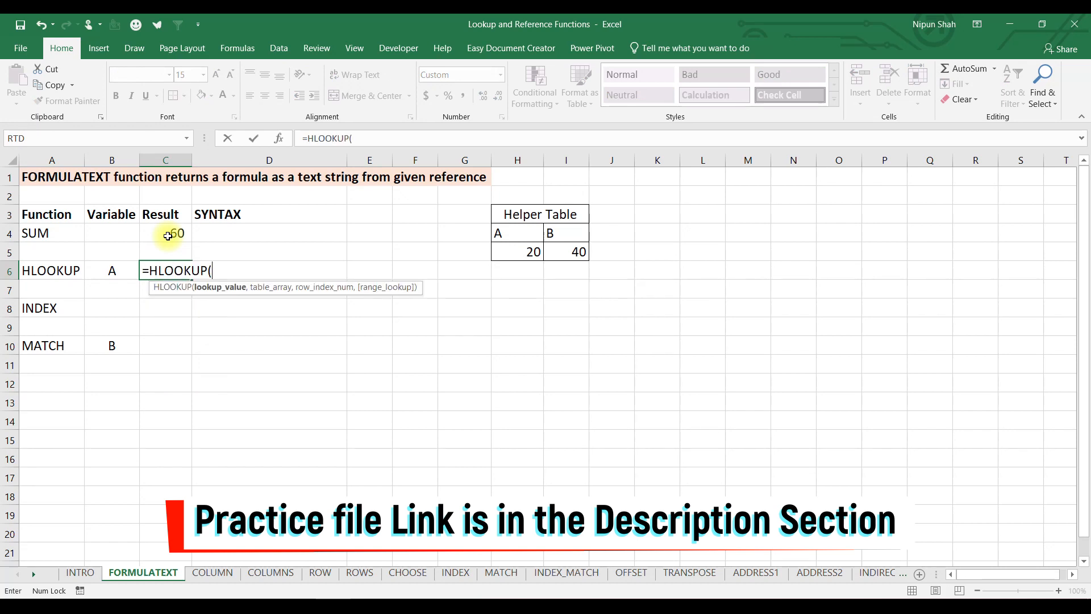
pyautogui.click(112, 271)
pyautogui.write(',')
pyautogui.moveTo(512, 233); pyautogui.dragTo(568, 251)
pyautogui.write(',2')
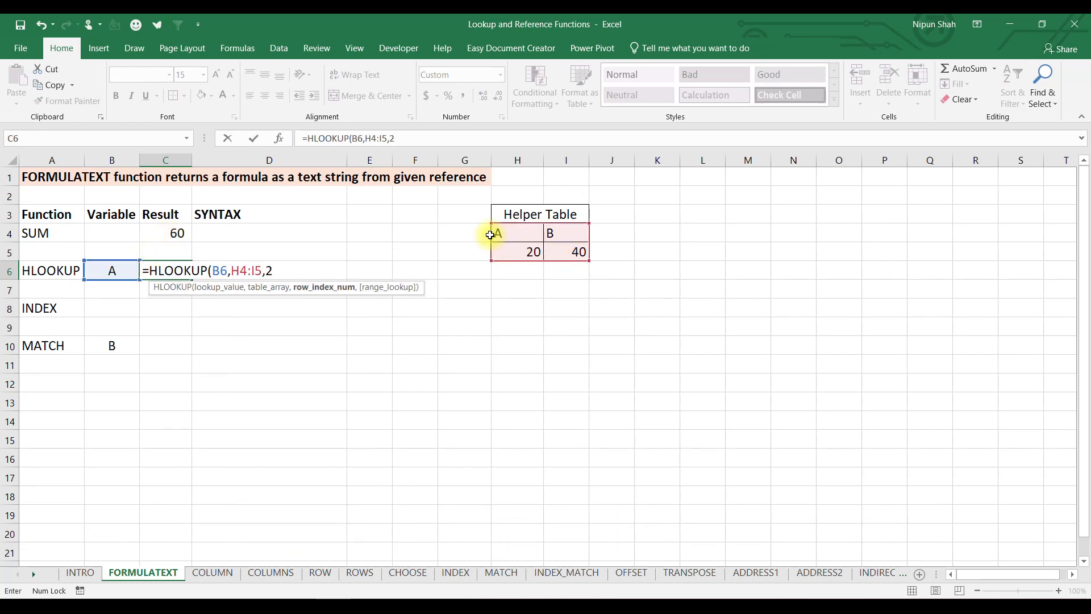
pyautogui.write(',0')
pyautogui.press('Return')
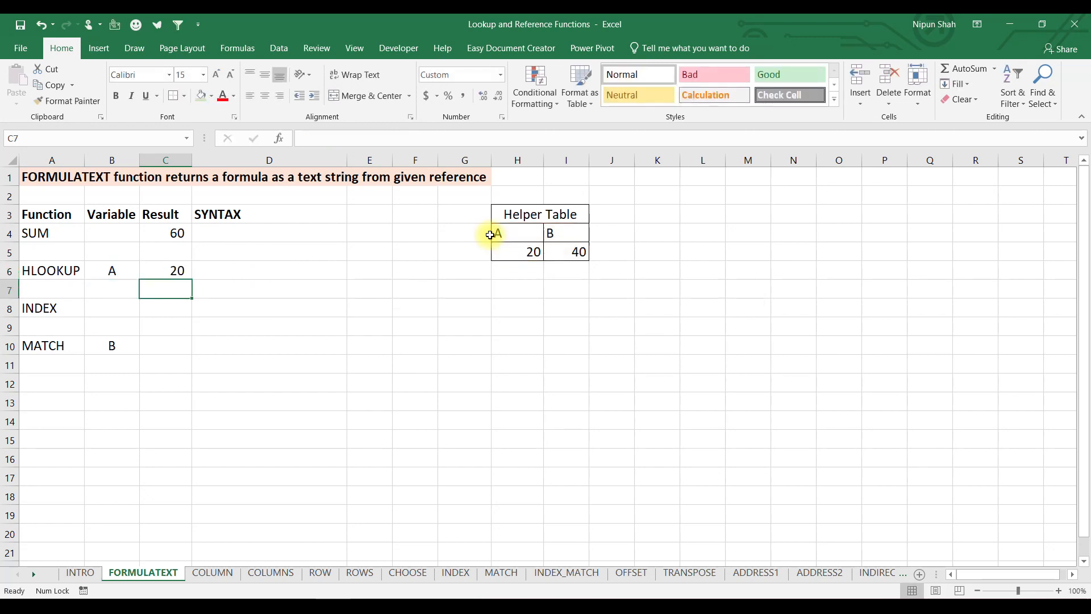
# - Enter an INDEX formula in C8 that returns row 2, column 2 of the helper range H4:I5
pyautogui.press('Down')
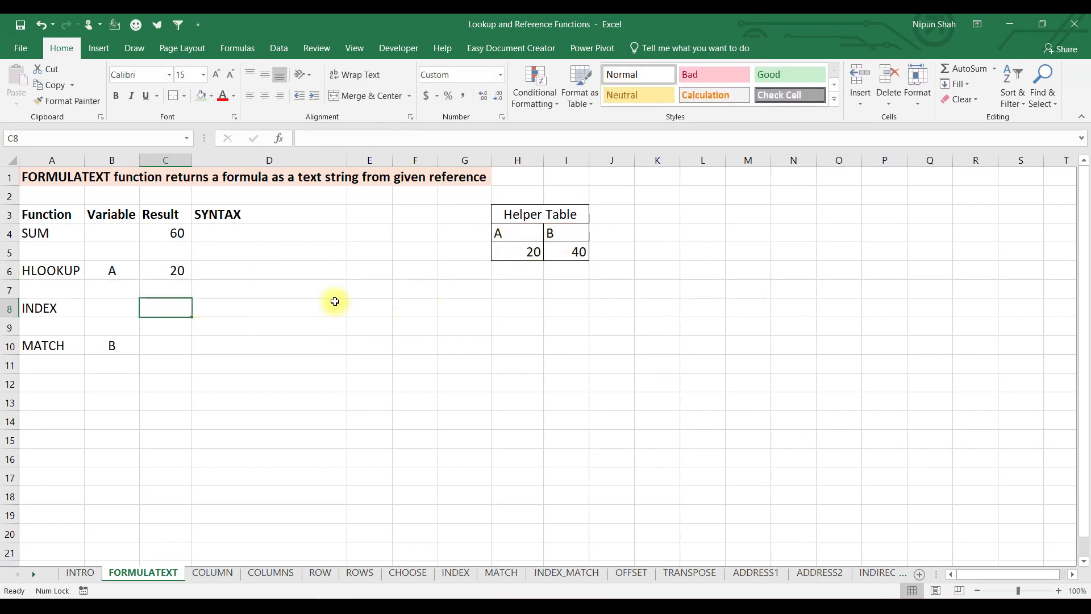
pyautogui.write('=index')
pyautogui.press('Tab')
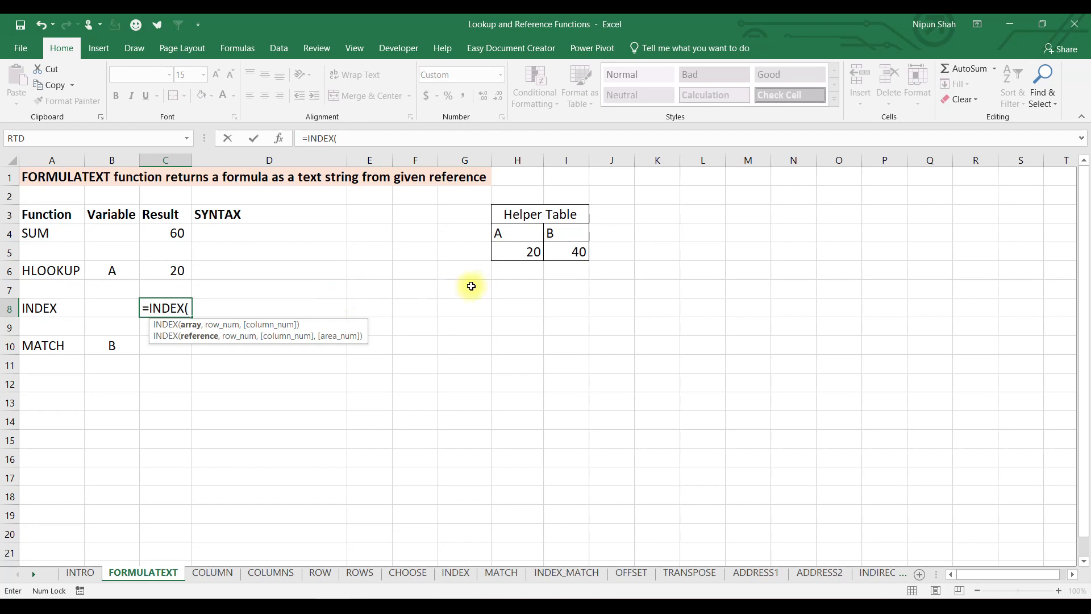
pyautogui.moveTo(517, 234); pyautogui.dragTo(556, 251)
pyautogui.write(',2,2')
pyautogui.press('Return')
# - Enter a MATCH formula in C10 that finds B10 in the headers H4:I4 with match type 0
pyautogui.click(174, 347)
pyautogui.write('=')
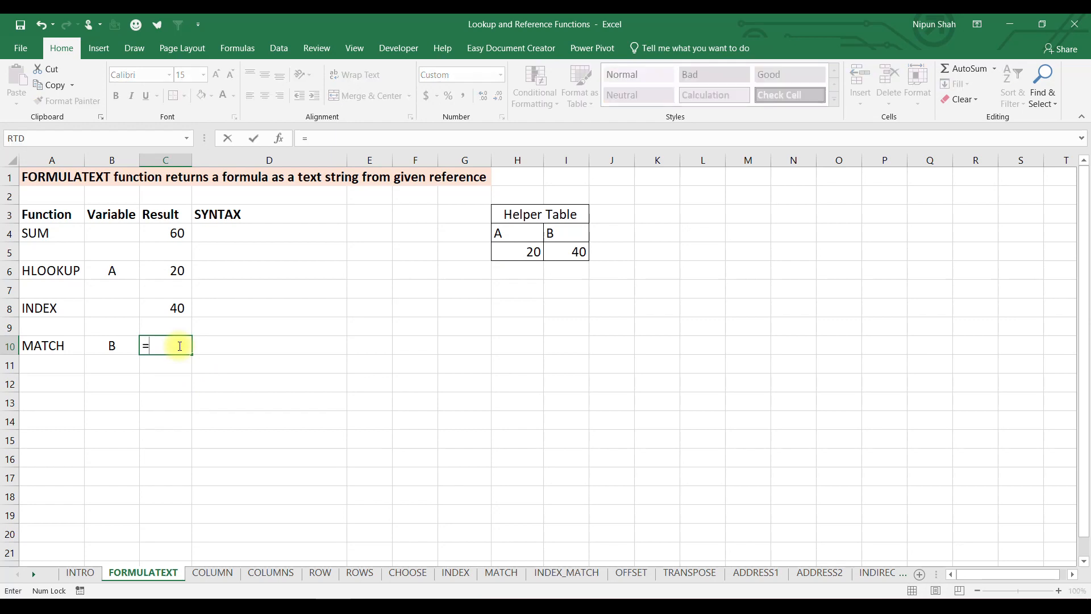
pyautogui.write('match')
pyautogui.press('Tab')
pyautogui.click(110, 347)
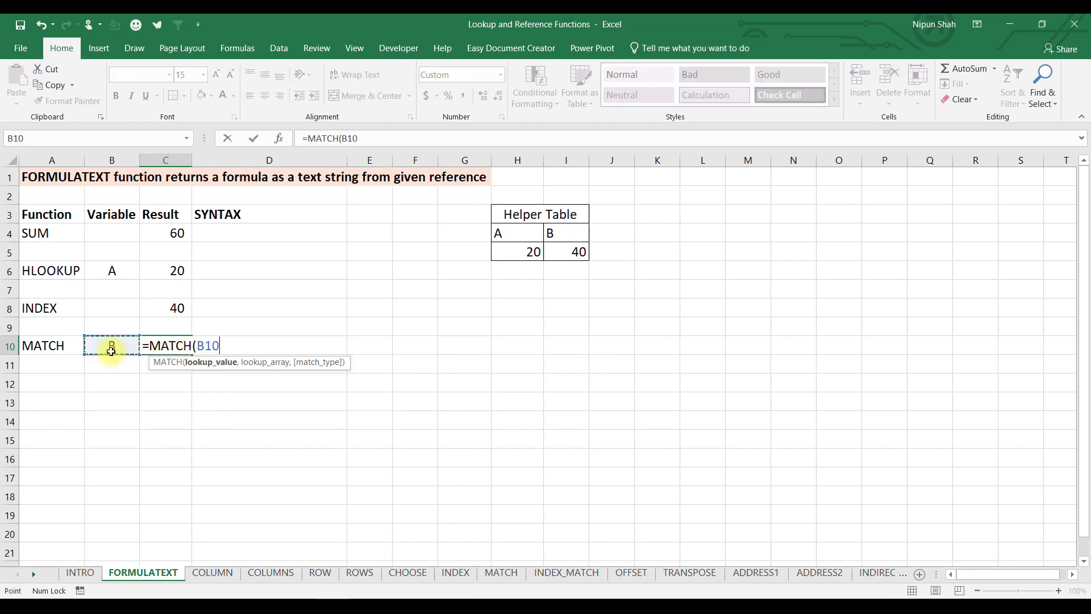
pyautogui.write(',')
pyautogui.moveTo(520, 231); pyautogui.dragTo(561, 230)
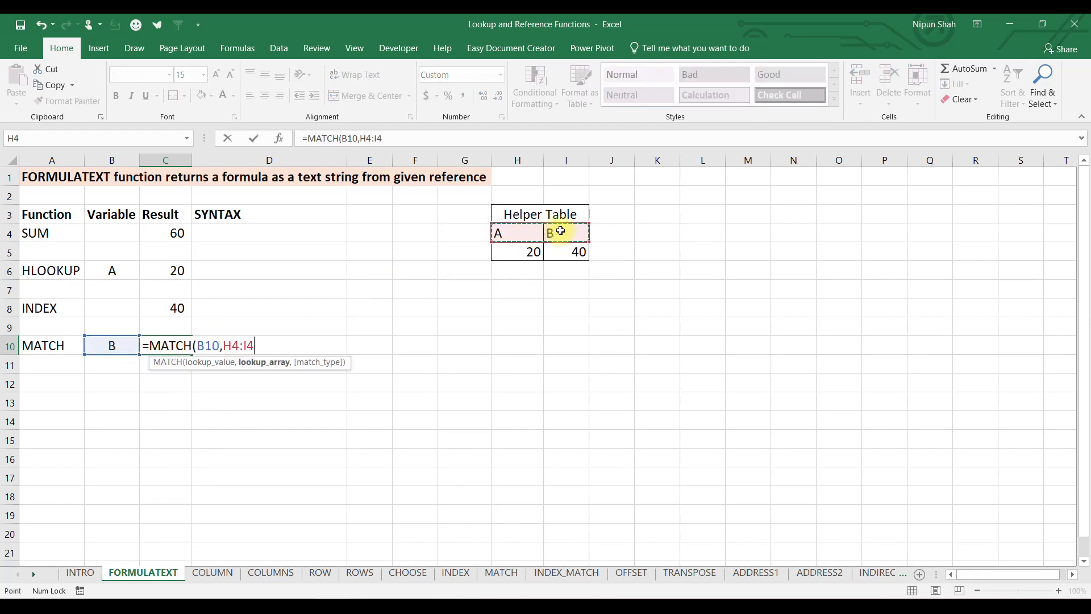
pyautogui.write(',0')
pyautogui.press('Return')
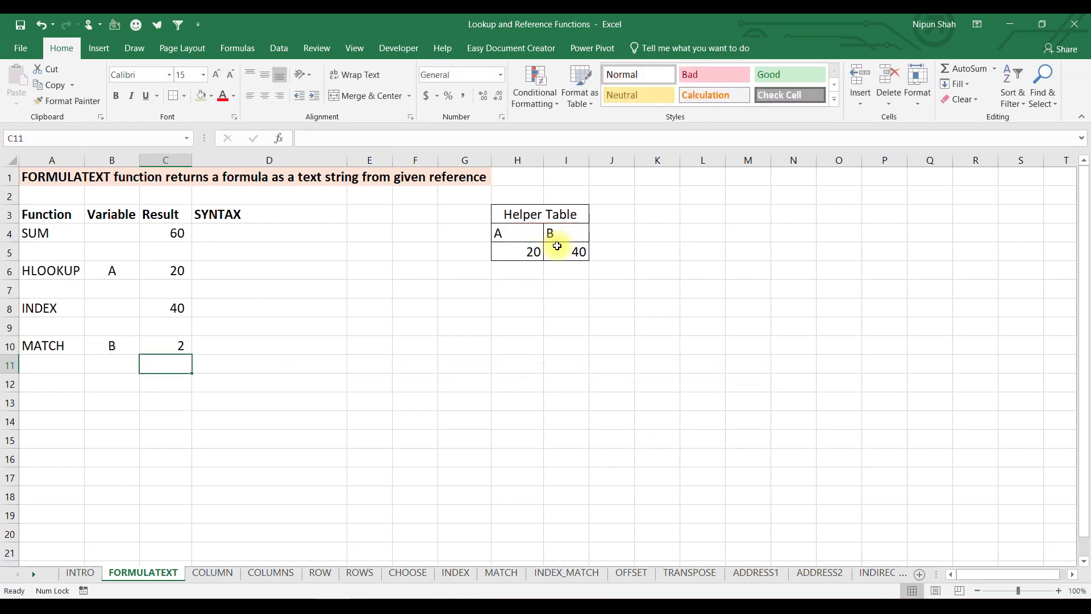
# - Enter a FORMULATEXT formula in D4 that references the SUM result in C4
pyautogui.click(244, 236)
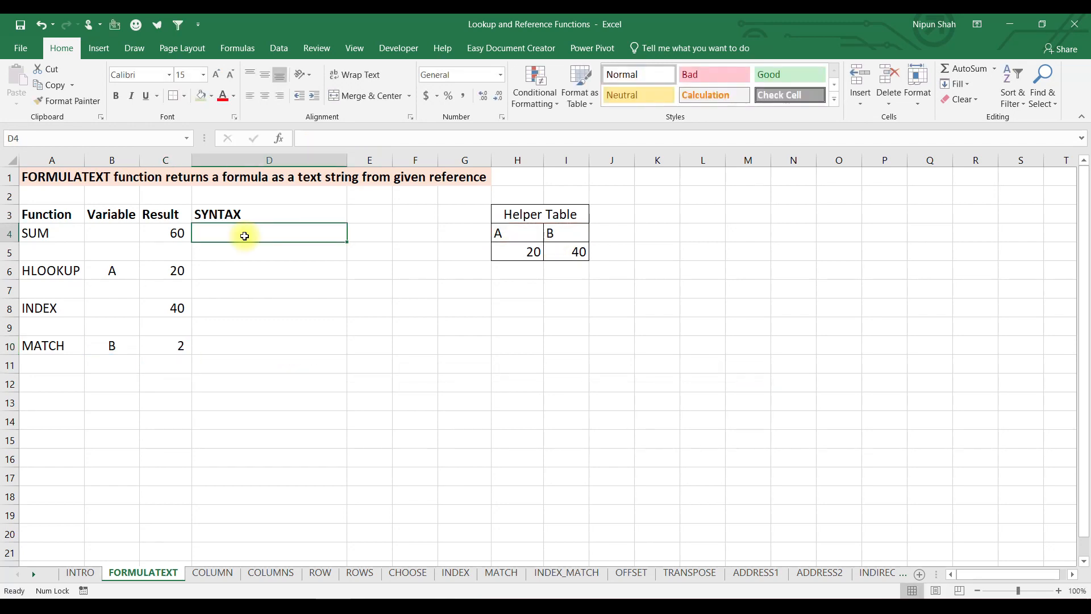
pyautogui.write('=formu')
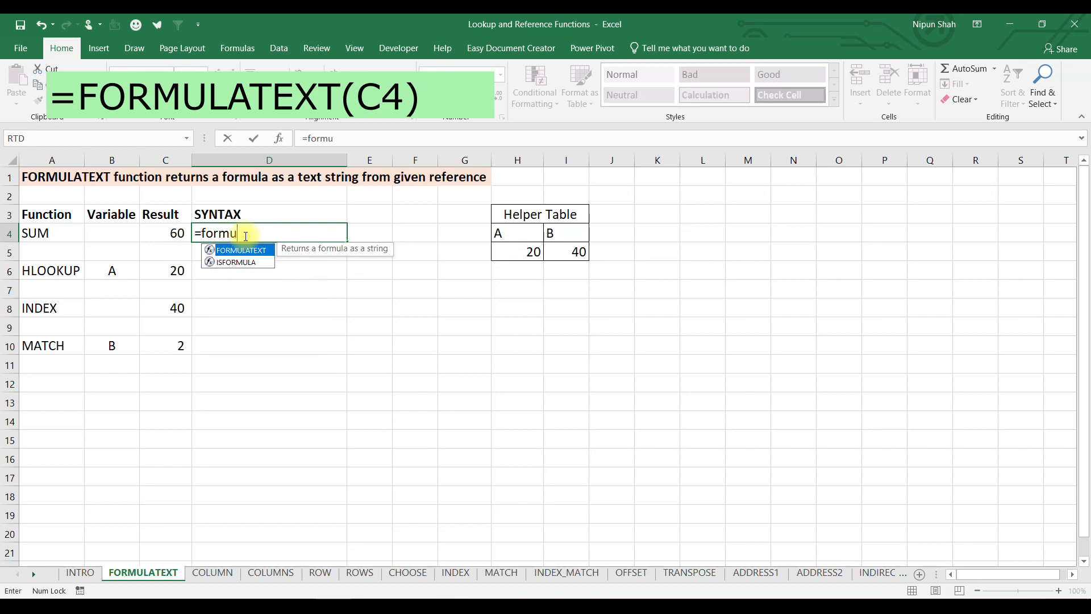
pyautogui.press('Tab')
pyautogui.click(170, 234)
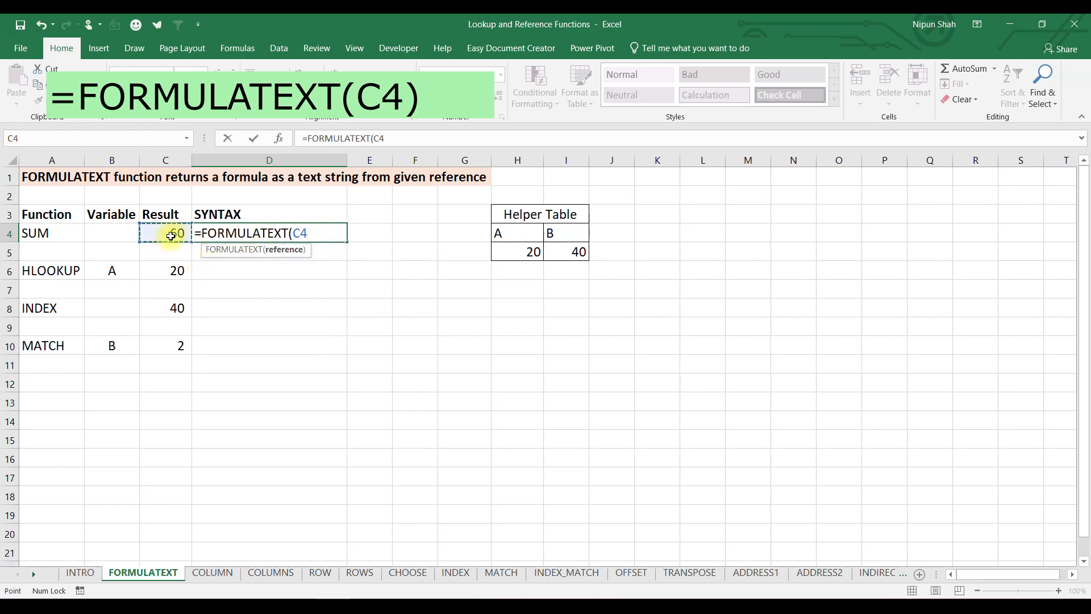
pyautogui.press('Return')
# - Copy the FORMULATEXT formula from D4 into the SYNTAX cells D6, D8 and D10
pyautogui.press('Up')
pyautogui.hotkey('ctrl', 'c')
pyautogui.press('Down')
pyautogui.press('Down')
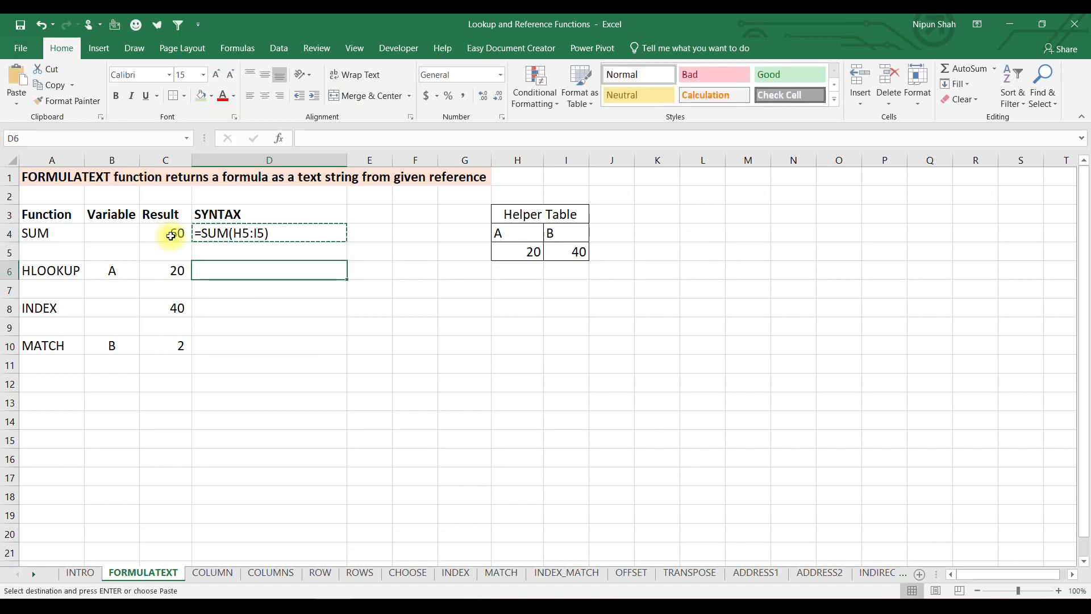
pyautogui.hotkey('ctrl', 'v')
pyautogui.press('Down')
pyautogui.press('Down')
pyautogui.hotkey('ctrl', 'v')
pyautogui.press('Down')
pyautogui.press('Down')
pyautogui.press('Return')
pyautogui.click(170, 234)
pyautogui.moveTo(310, 235); pyautogui.dragTo(312, 346)
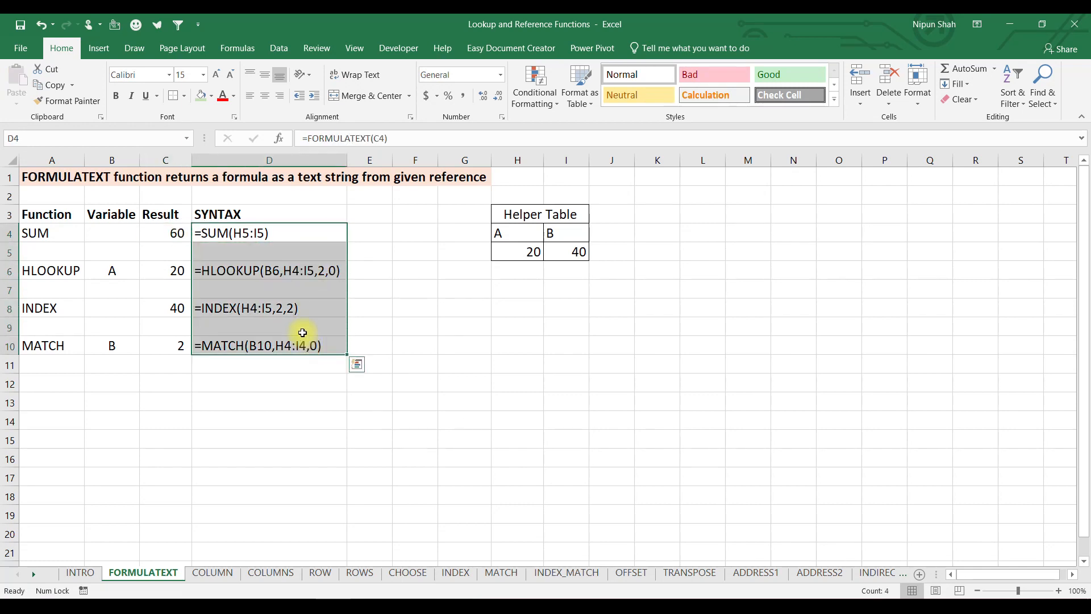
pyautogui.moveTo(165, 230); pyautogui.dragTo(164, 344)
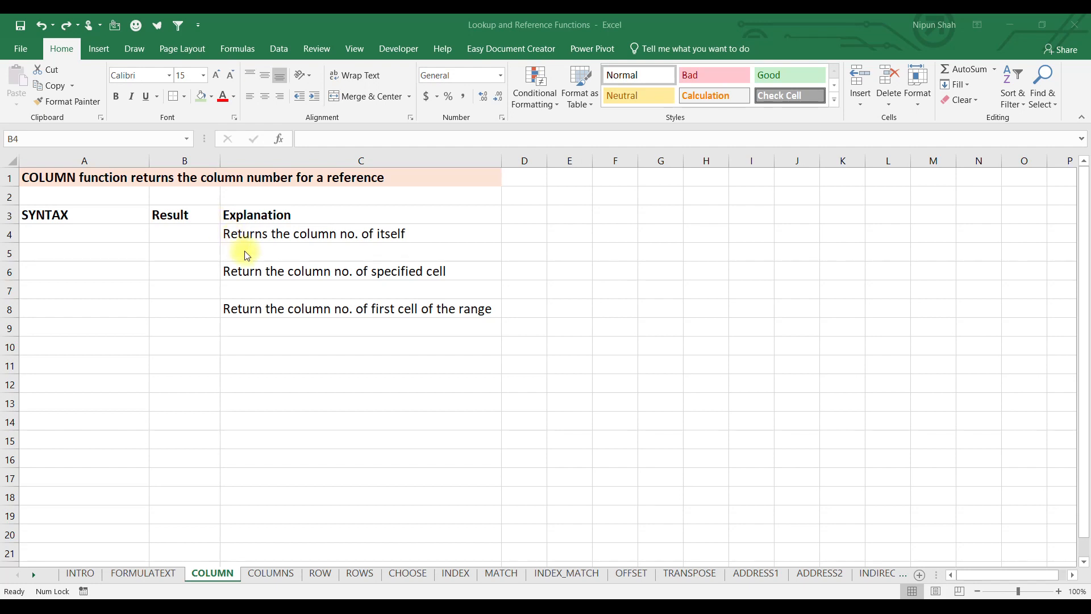
# - Enter =COLUMN() in B4 of the COLUMN sheet to return the cell's own column number
pyautogui.click(199, 236)
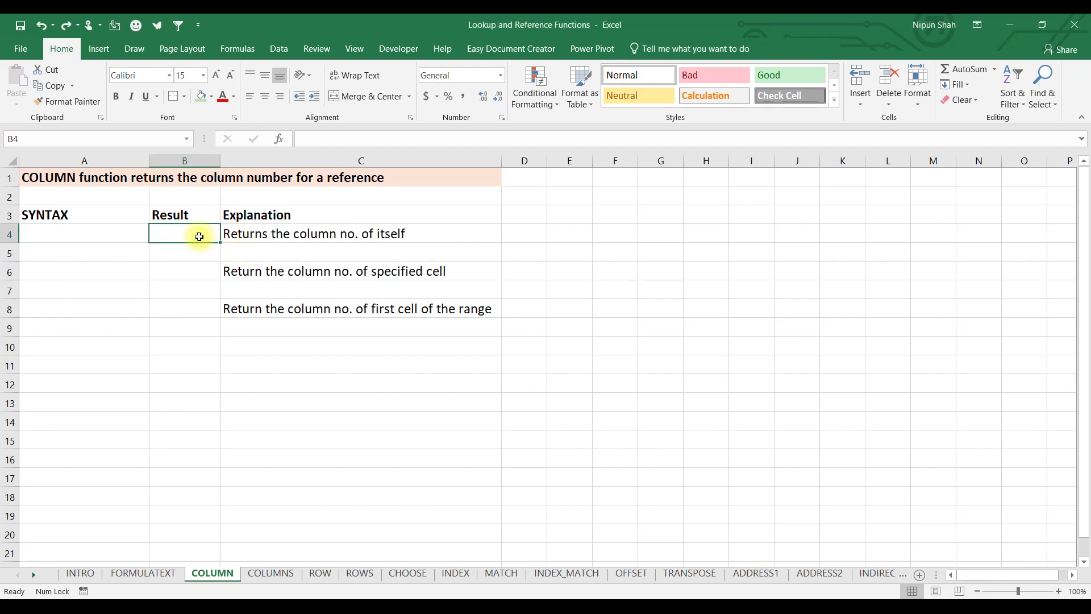
pyautogui.write('=')
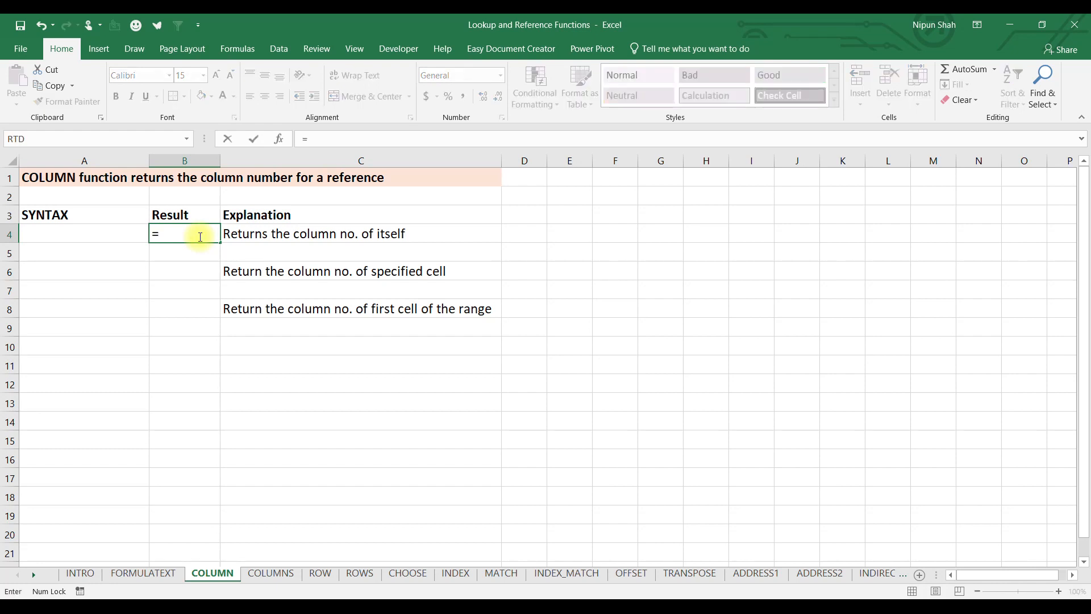
pyautogui.write('col')
pyautogui.press('Tab')
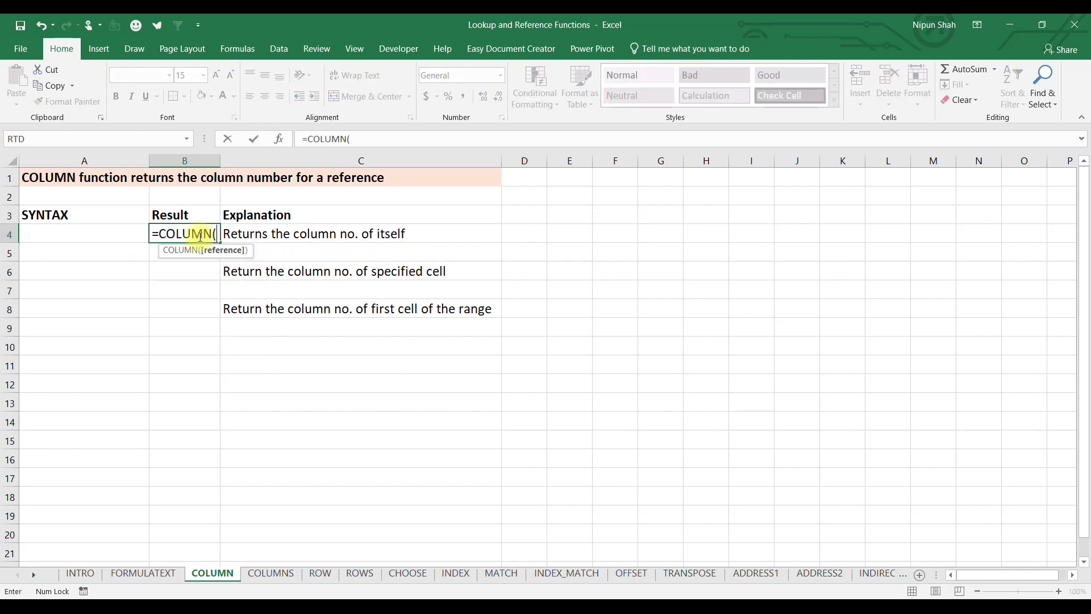
pyautogui.write(')')
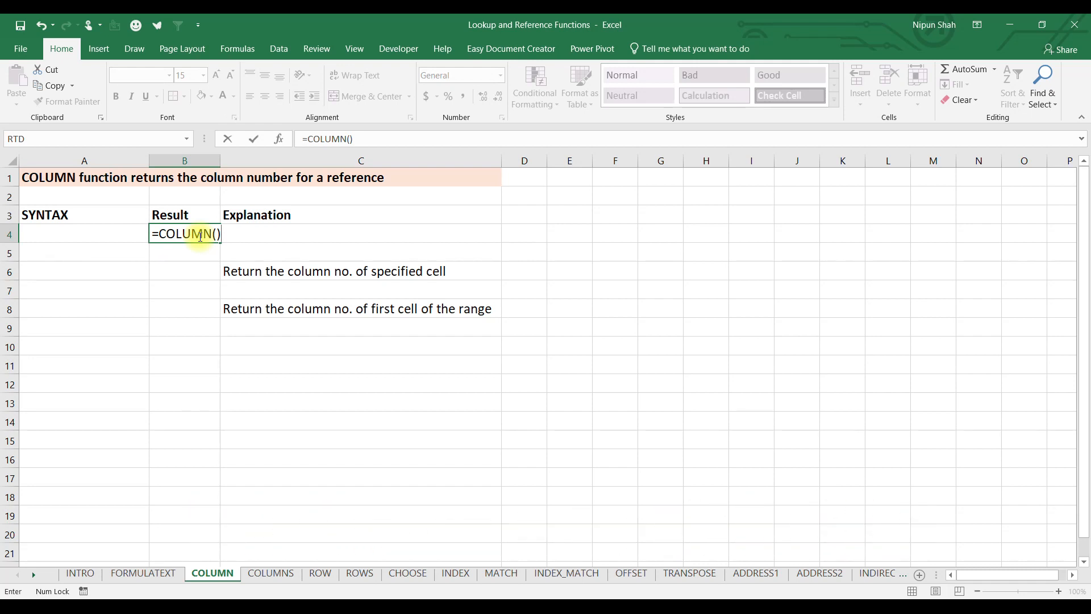
pyautogui.press('Return')
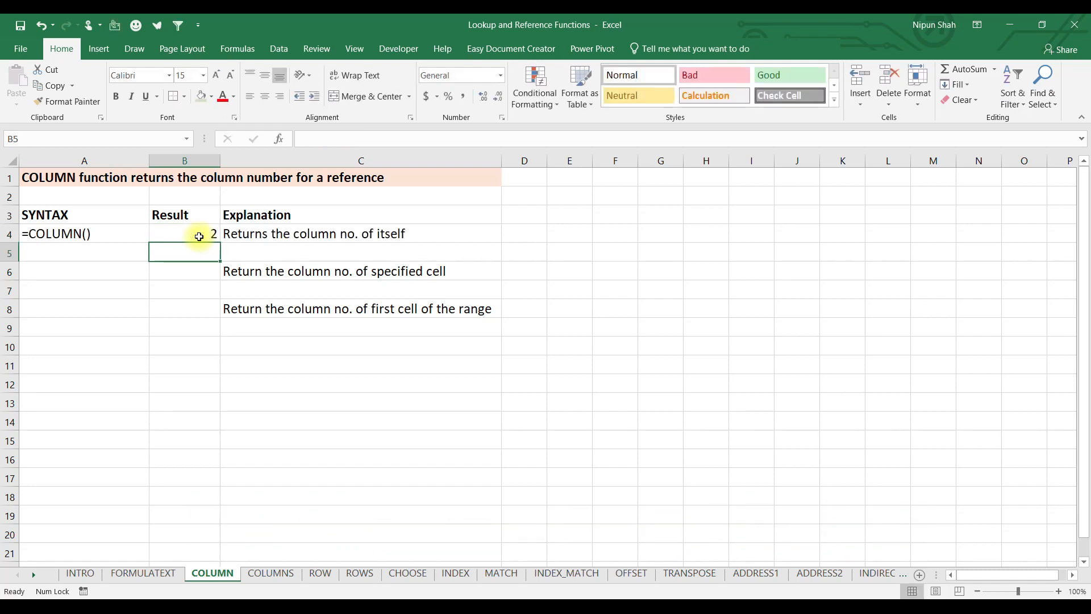
# - Enter =COLUMN(XE26) in B6 to return the column number of that specified cell
pyautogui.press('Down')
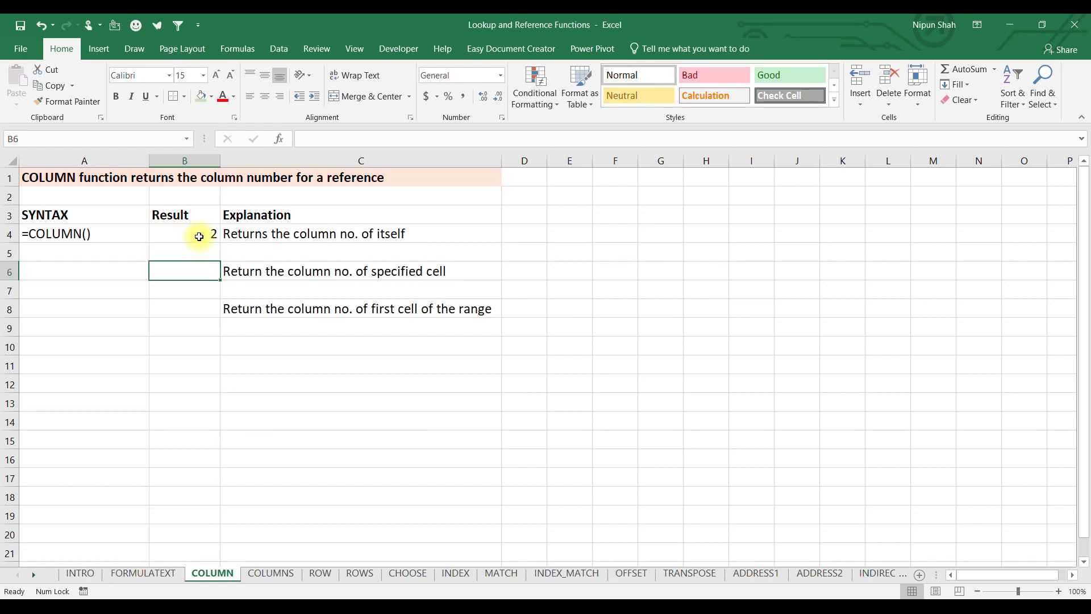
pyautogui.write('=col')
pyautogui.press('Tab')
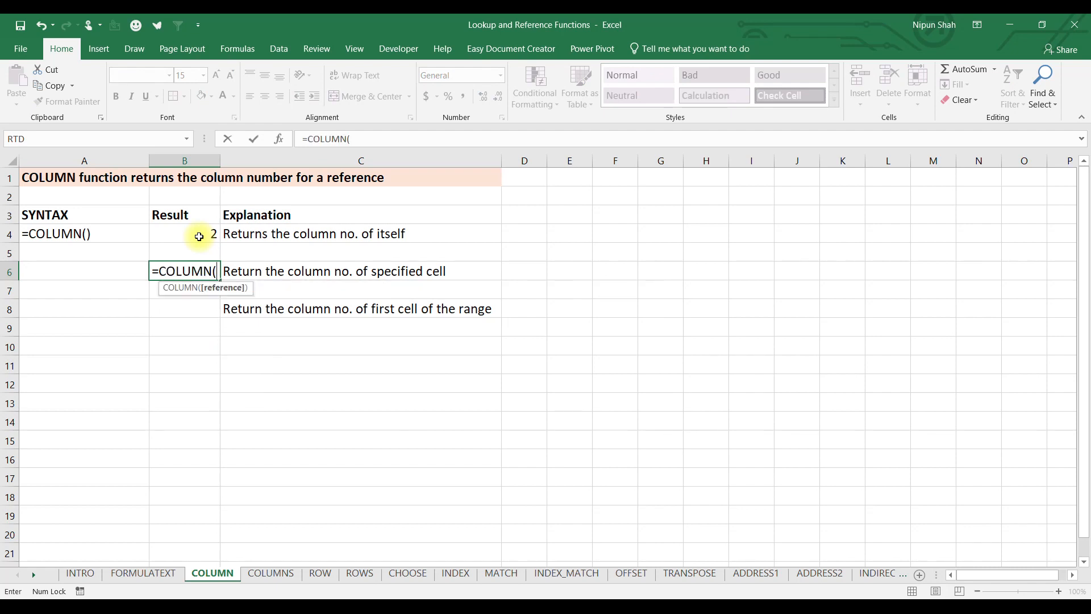
pyautogui.write('Xe26')
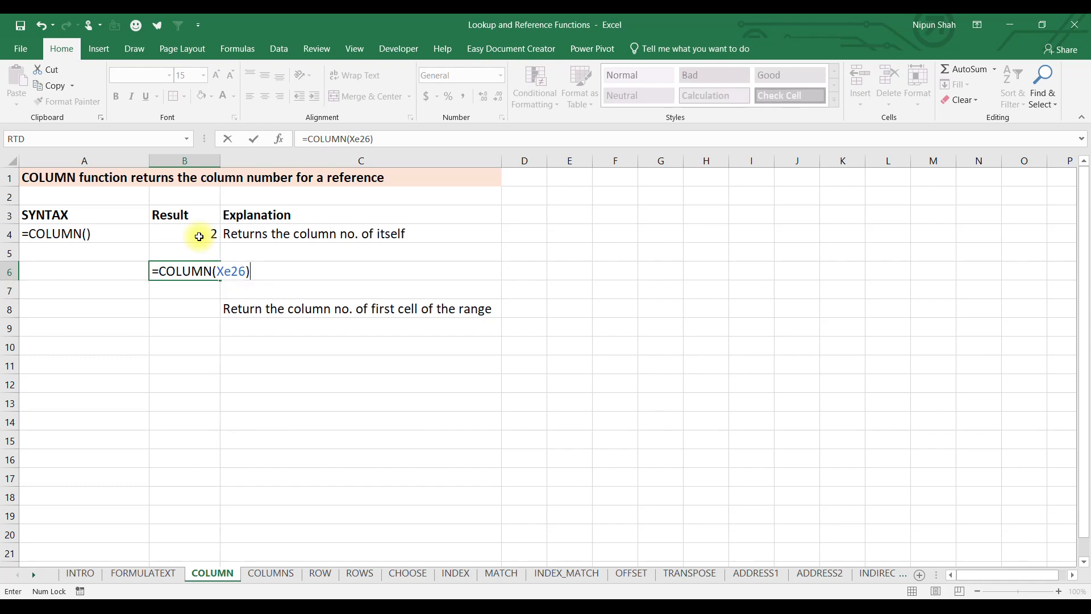
pyautogui.press('Return')
pyautogui.press('Up')
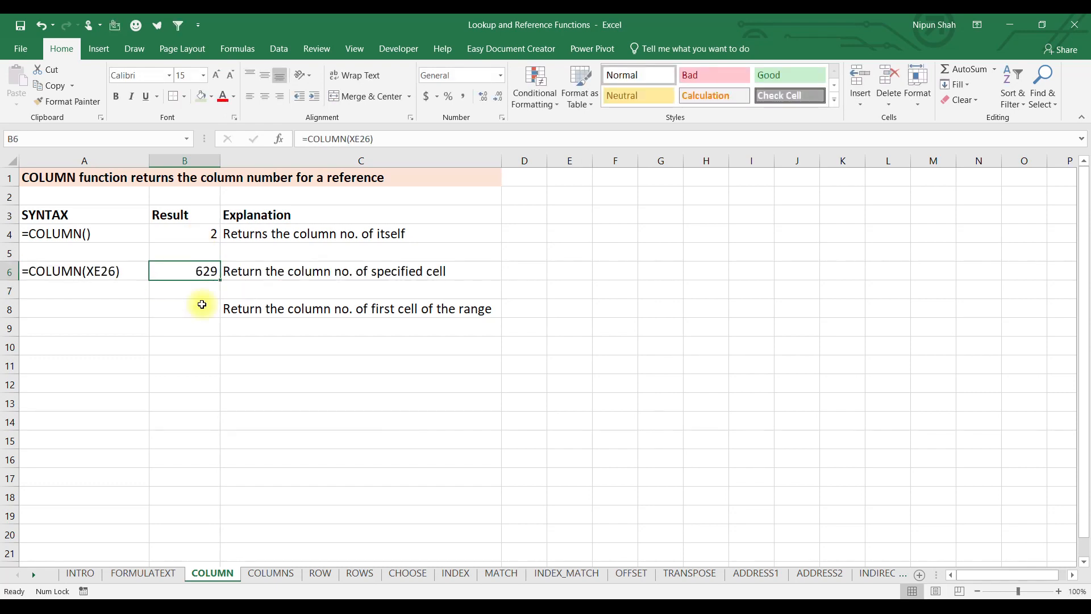
# - Enter =COLUMN(F35:Z600) in B8 to return the column number of the range's first cell
pyautogui.click(203, 311)
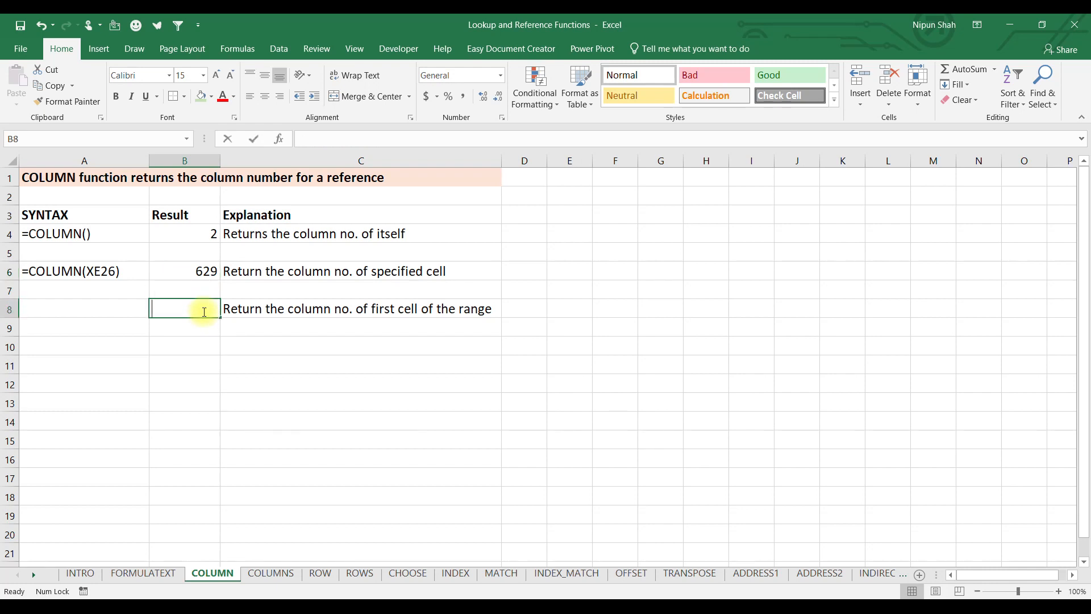
pyautogui.write('=col')
pyautogui.press('Tab')
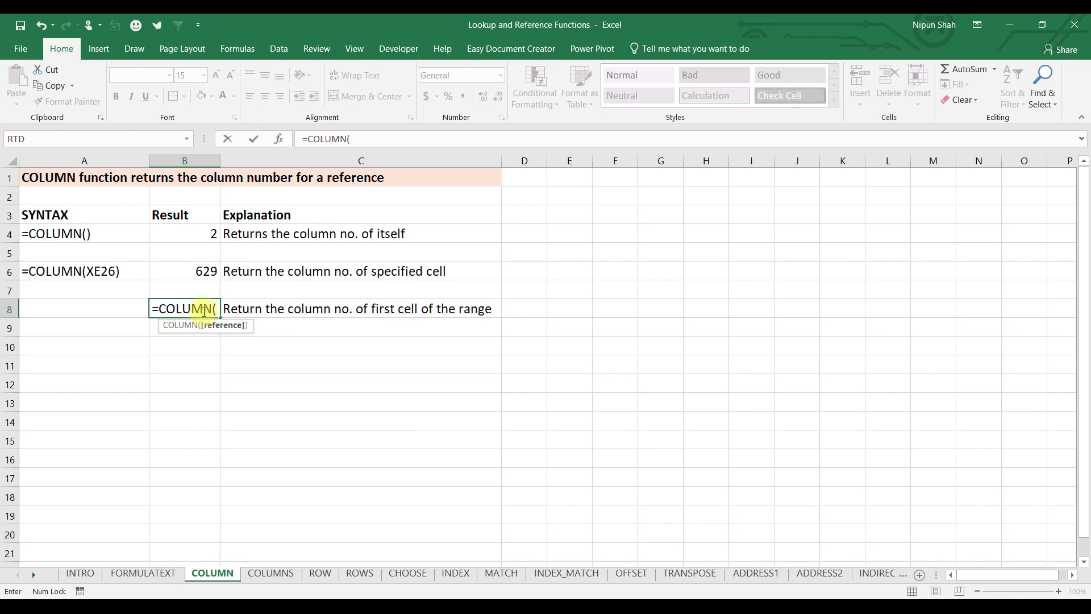
pyautogui.write('f35:')
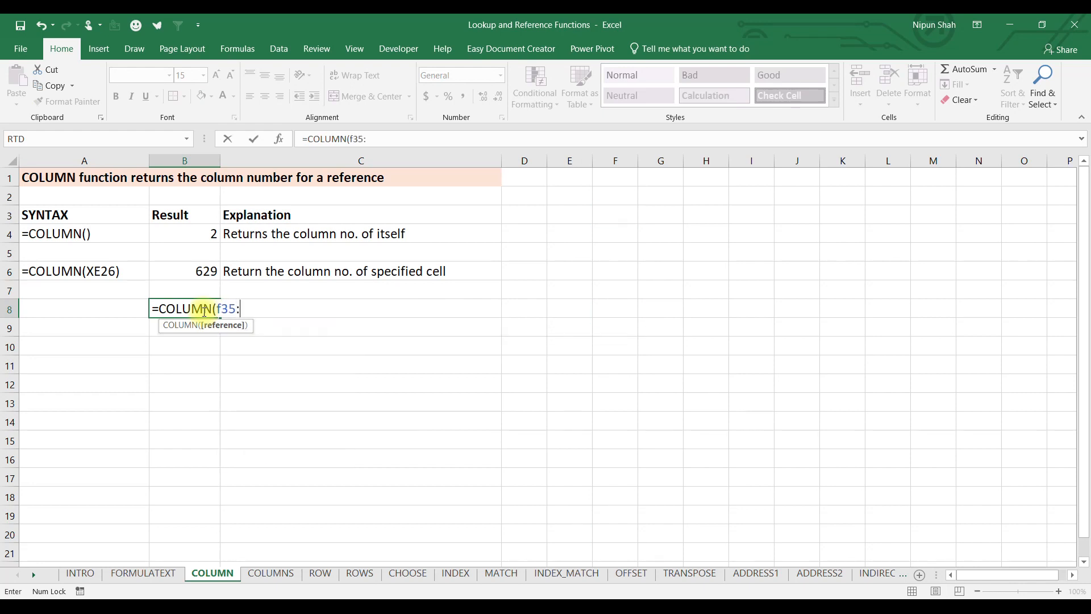
pyautogui.write('z600)')
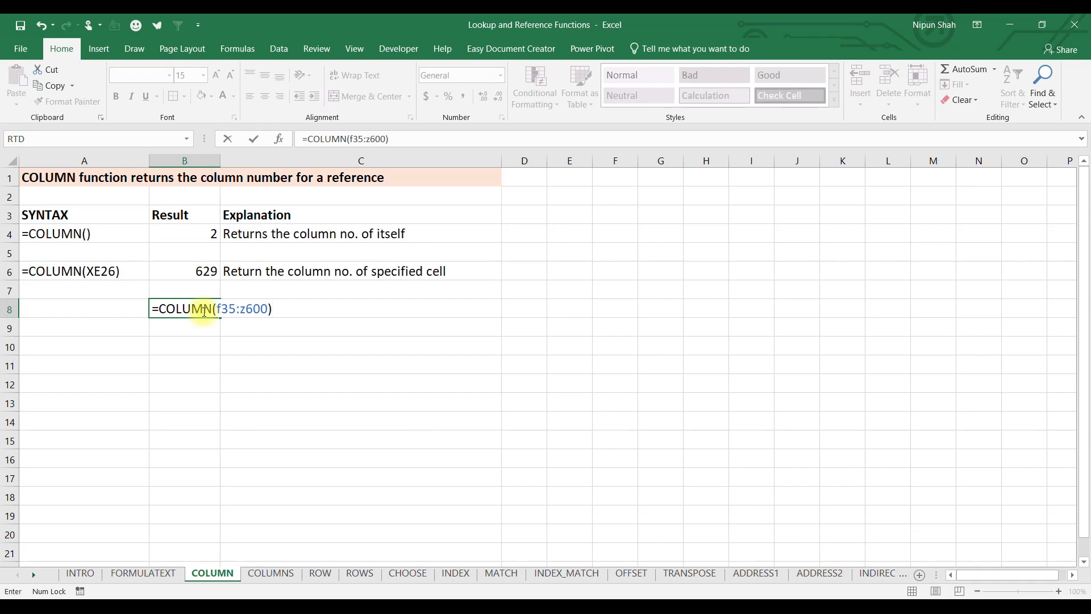
pyautogui.hotkey('ctrl', 'Return')
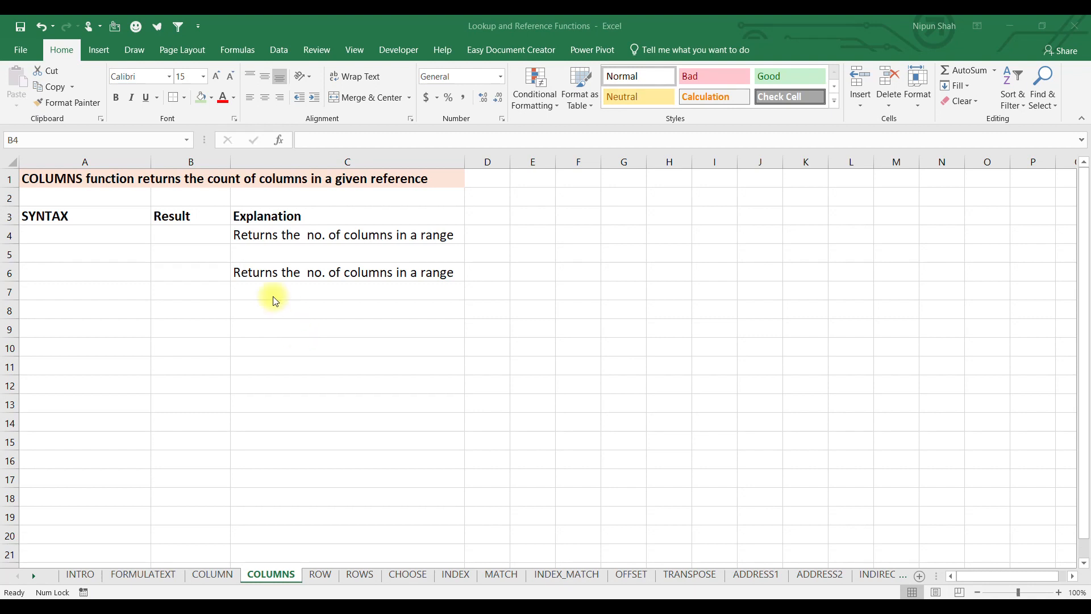
# - Enter =COLUMNS(Z10) in B4 of the COLUMNS sheet to count the columns in a single-cell reference
pyautogui.click(206, 234)
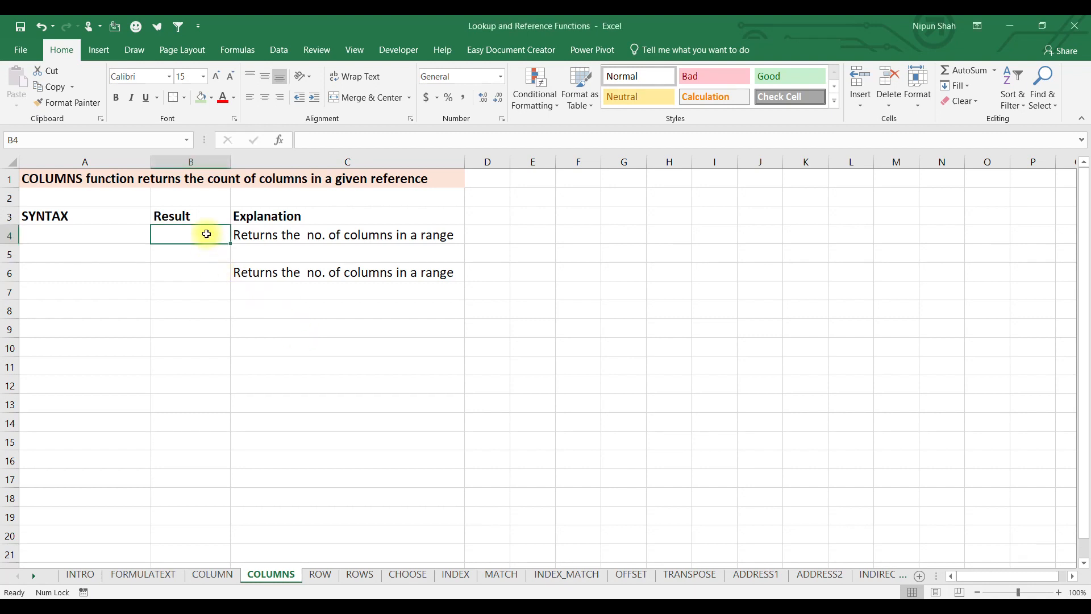
pyautogui.write('=COLUMNS(')
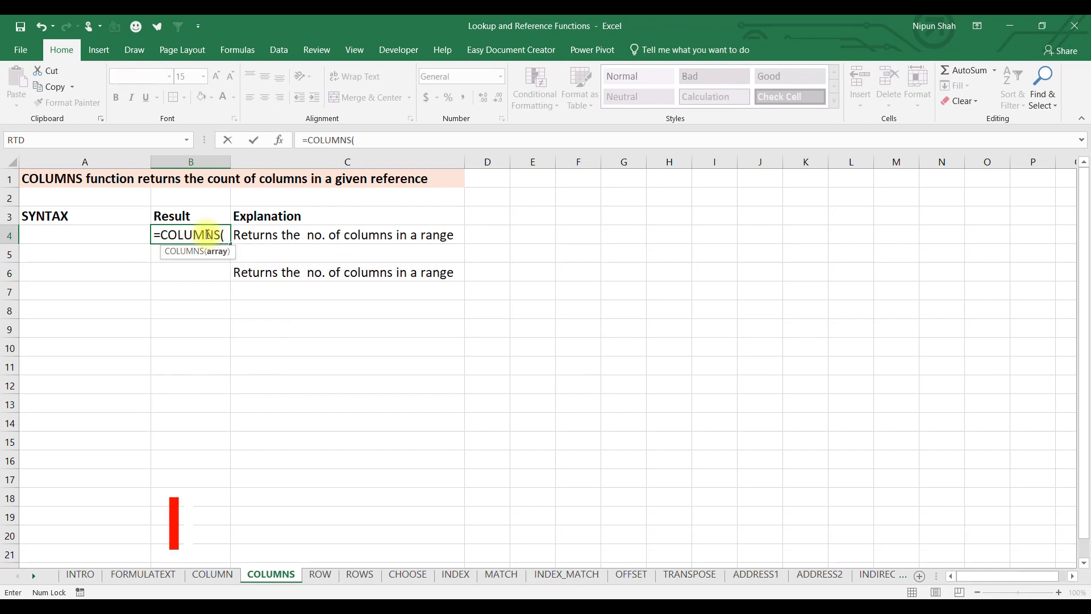
pyautogui.write('z10)')
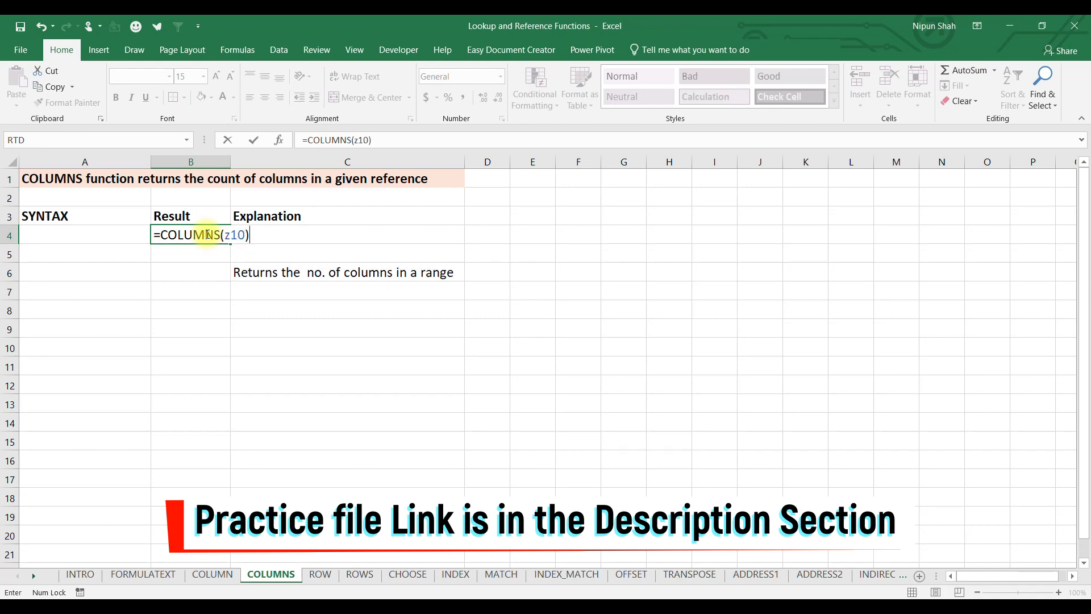
pyautogui.press('Return')
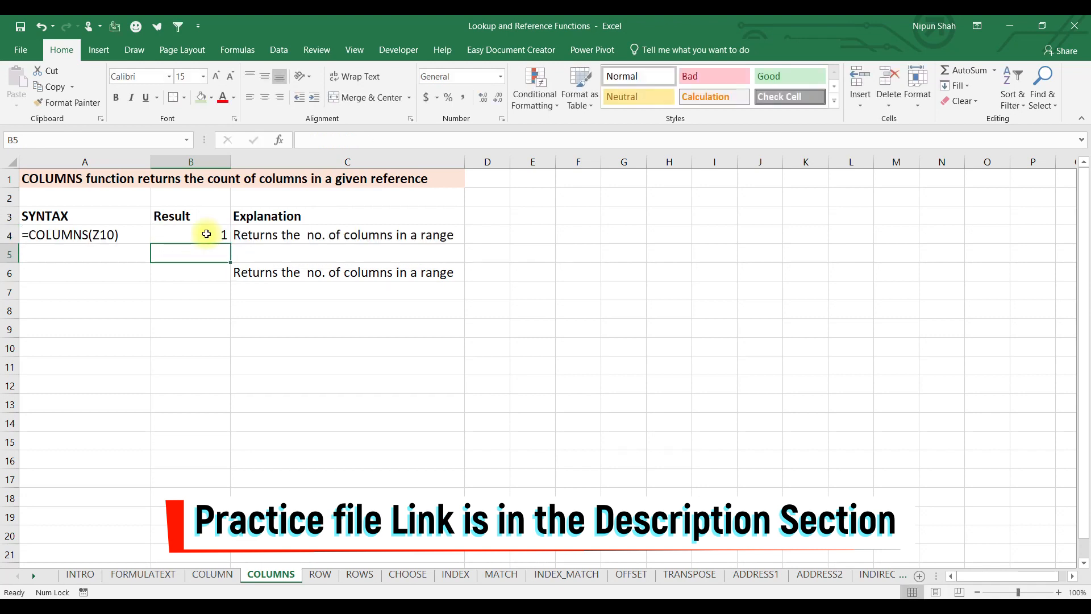
pyautogui.click(207, 234)
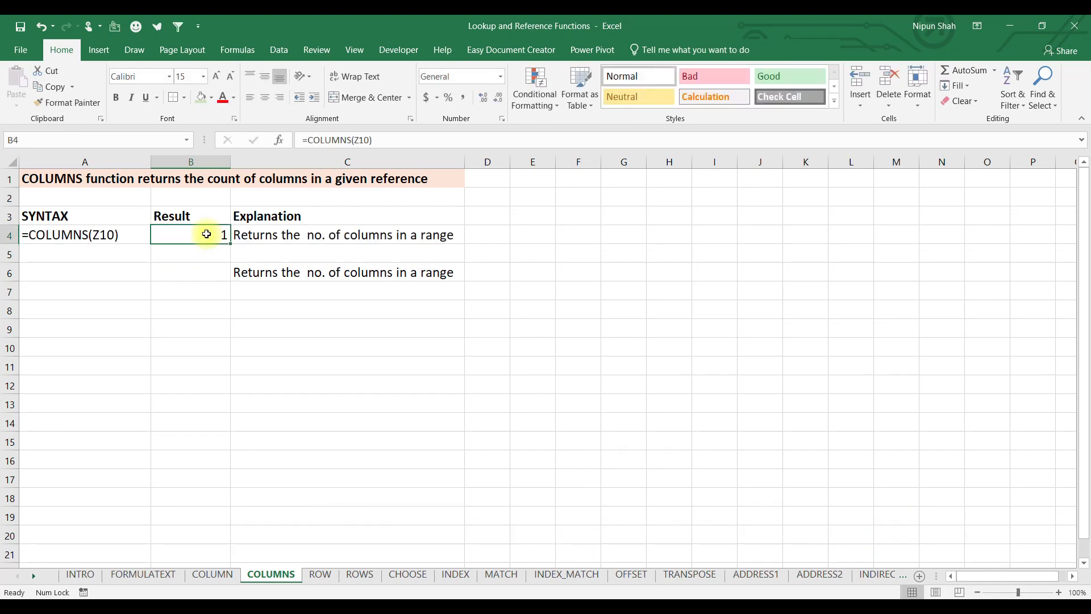
# - Enter =COLUMNS(A10:Z50) in B6 to count the columns in that range
pyautogui.click(212, 273)
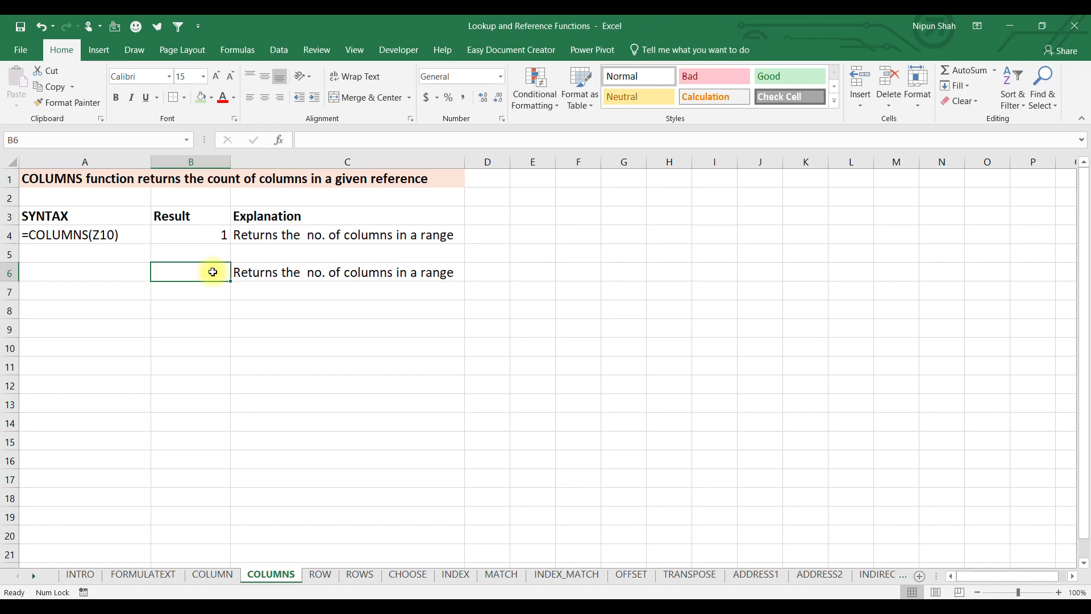
pyautogui.write('=colu')
pyautogui.press('Down')
pyautogui.press('Tab')
pyautogui.write('A')
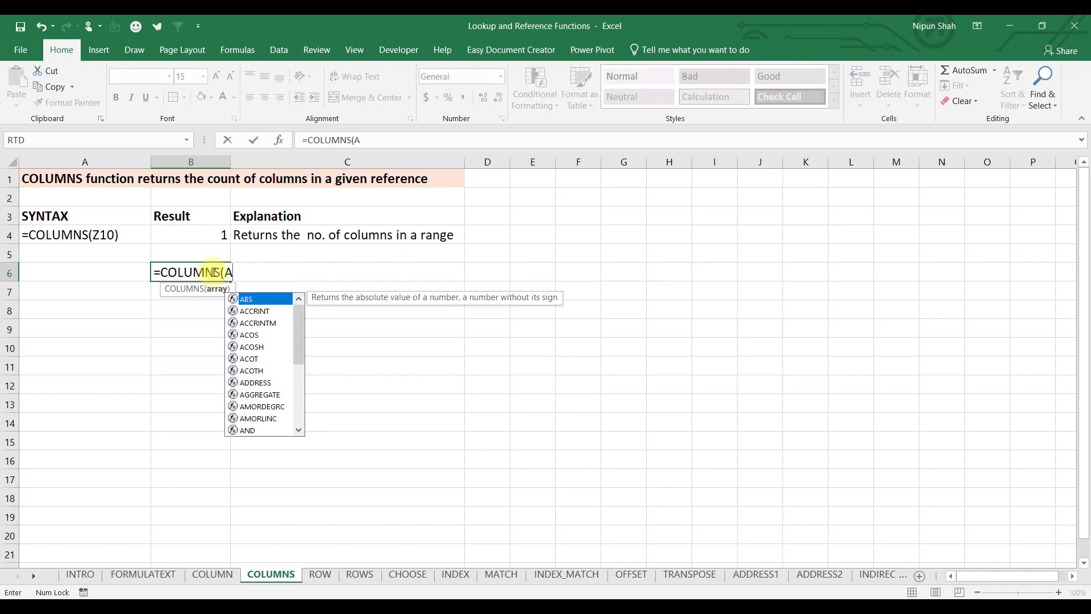
pyautogui.write('10:Z50')
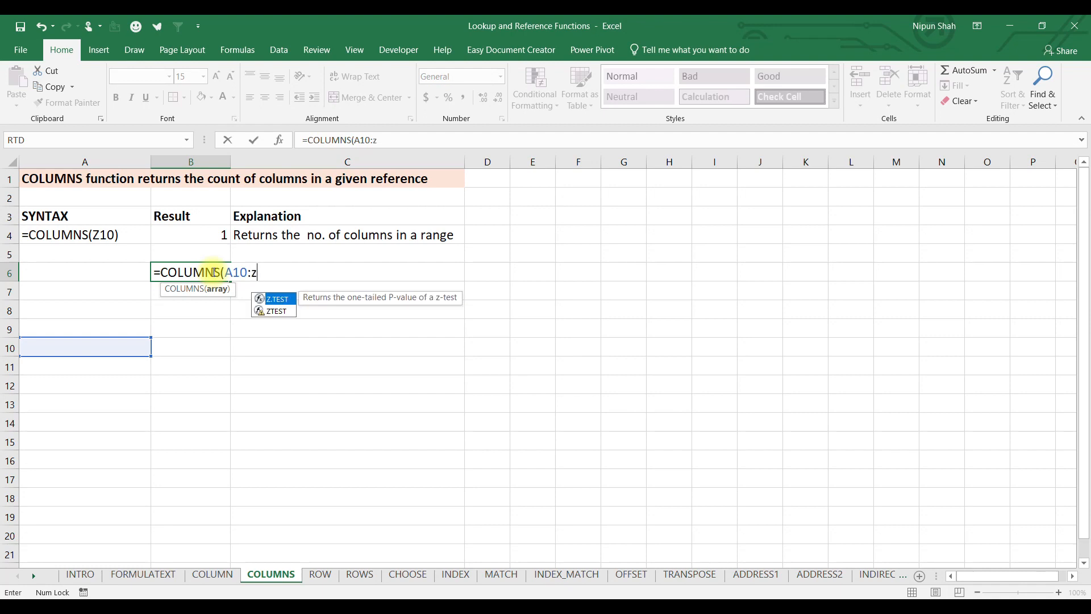
pyautogui.press('Return')
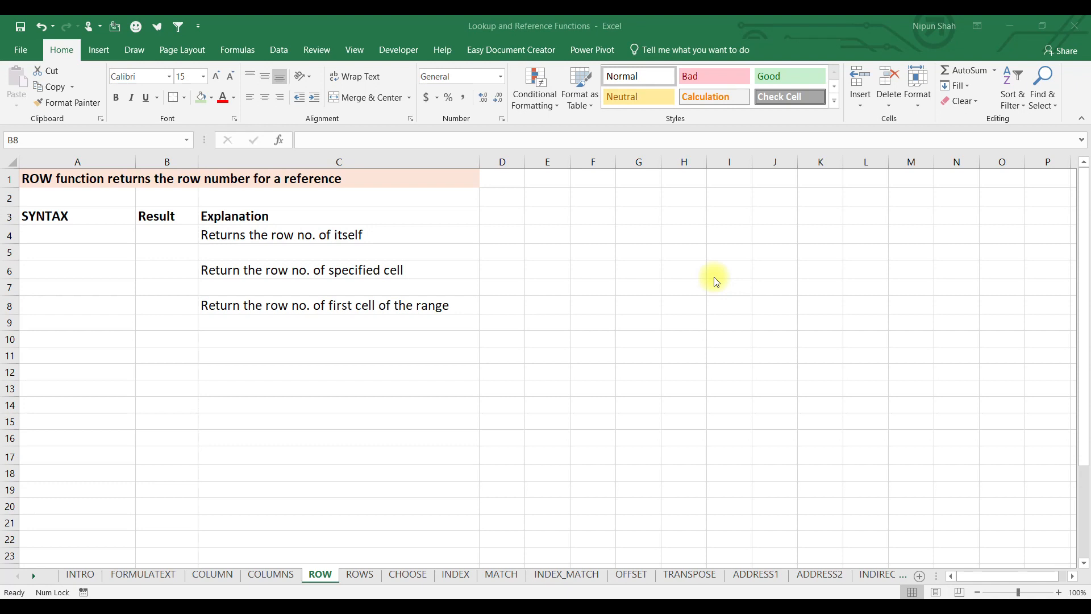
# - Enter =ROW() in B4 of the ROW sheet to return the cell's own row number
pyautogui.click(177, 235)
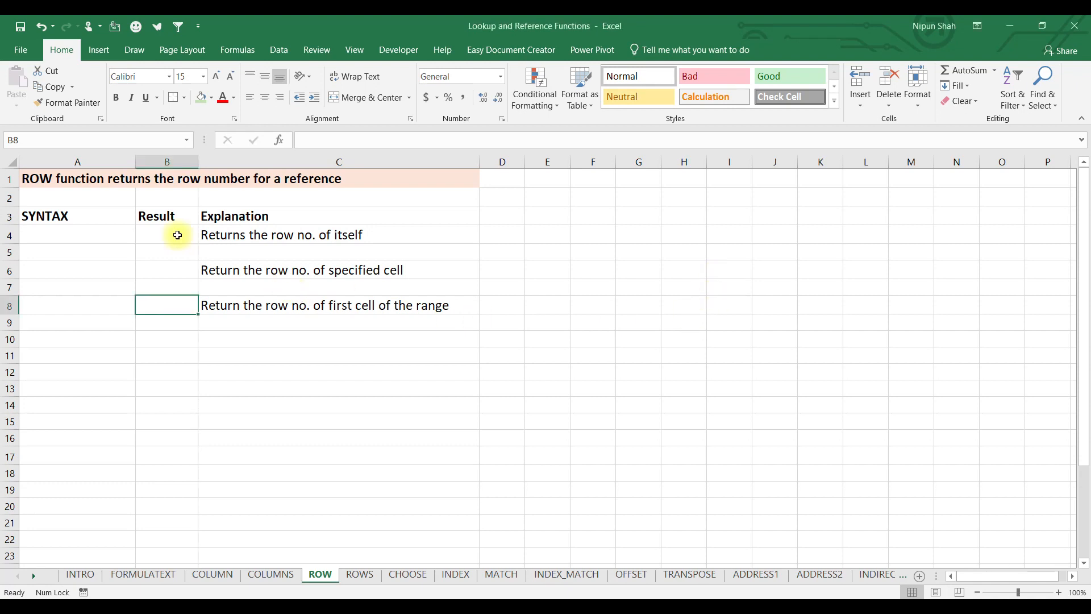
pyautogui.click(177, 235)
pyautogui.write('=row')
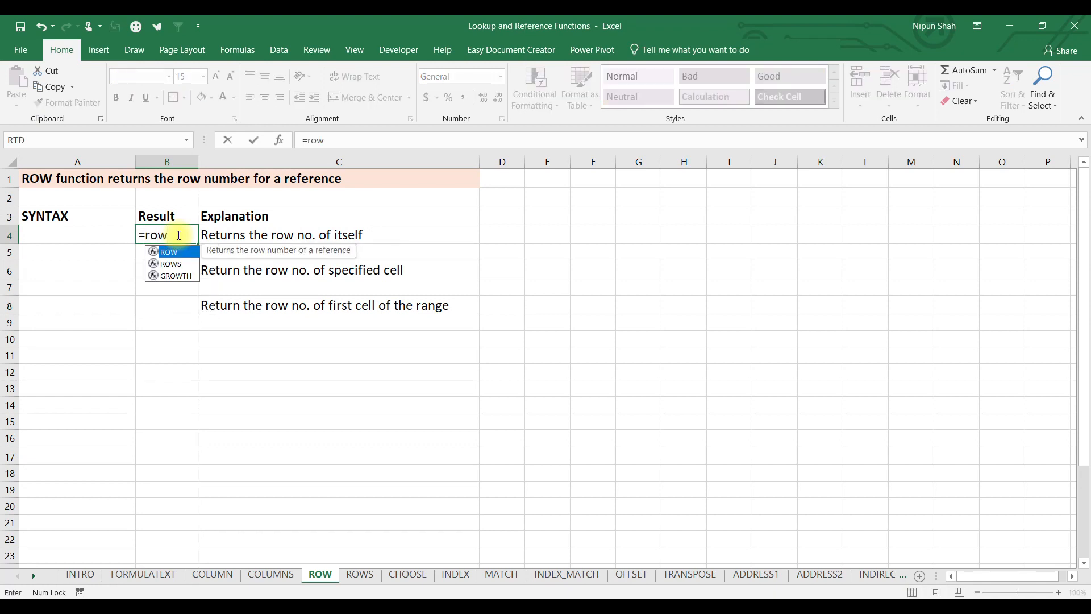
pyautogui.write('()')
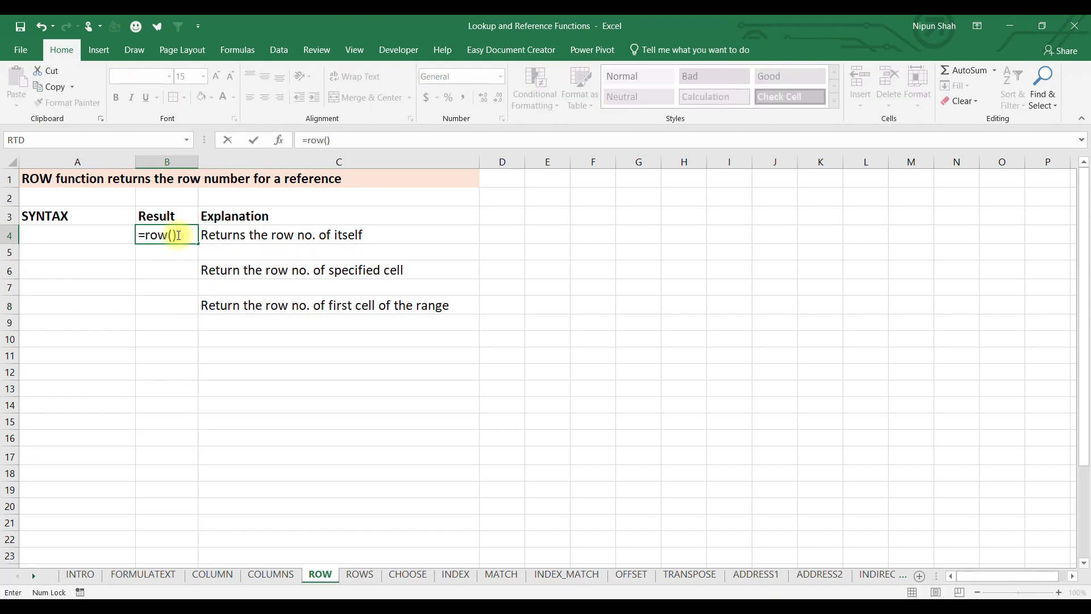
pyautogui.press('Return')
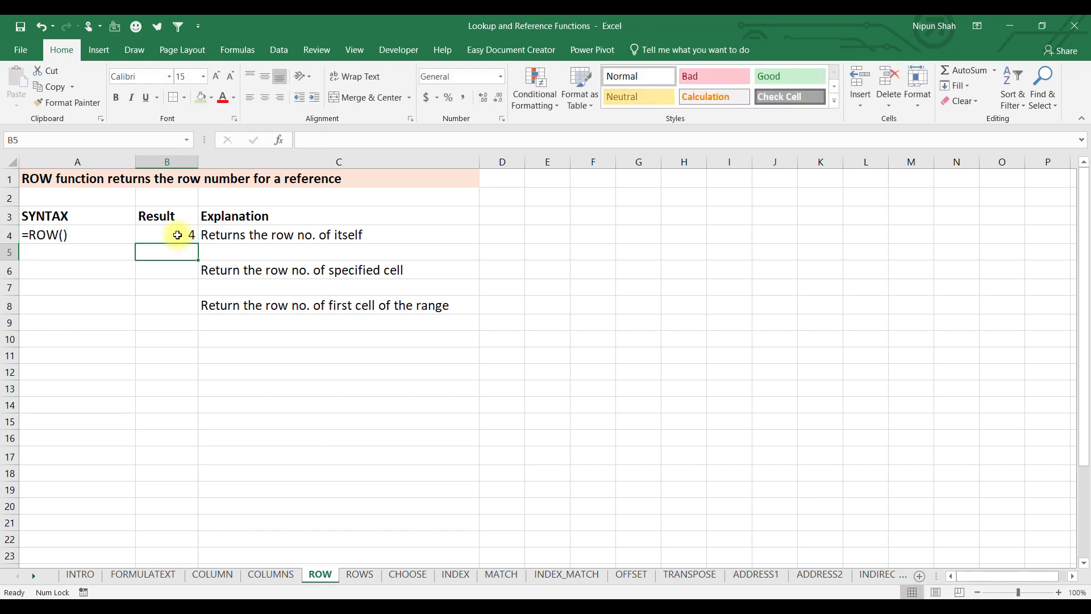
# - Enter =ROW(X500) in B6 to return the row number of that specified cell
pyautogui.click(182, 273)
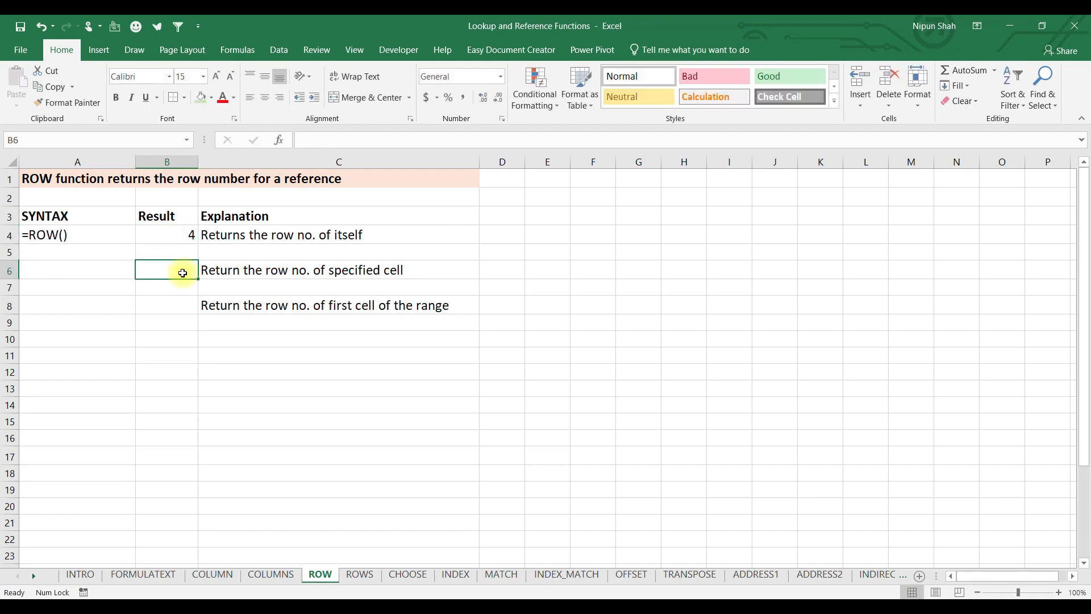
pyautogui.write('=row')
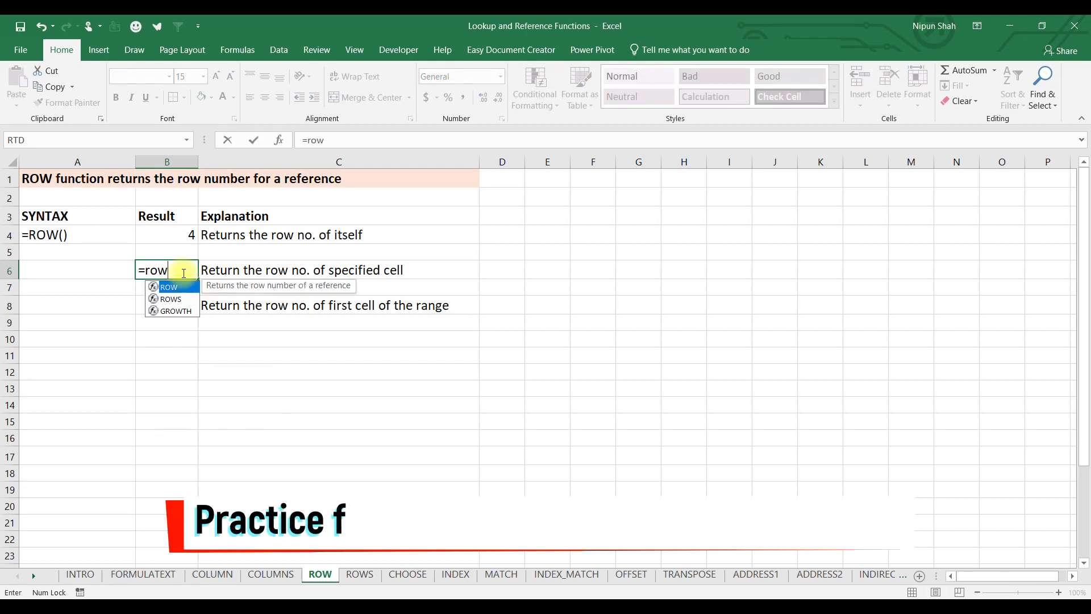
pyautogui.press('Tab')
pyautogui.write('x500')
pyautogui.hotkey('ctrl', 'Return')
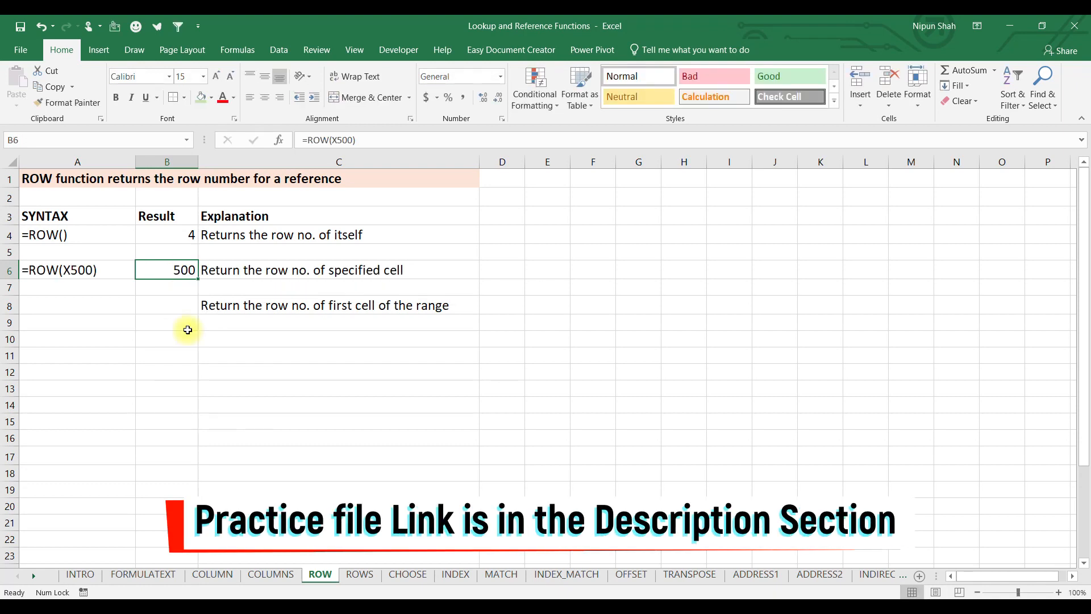
# - Enter =ROW(S10:AA30) in B8 to return the row number of the range's first cell
pyautogui.click(171, 308)
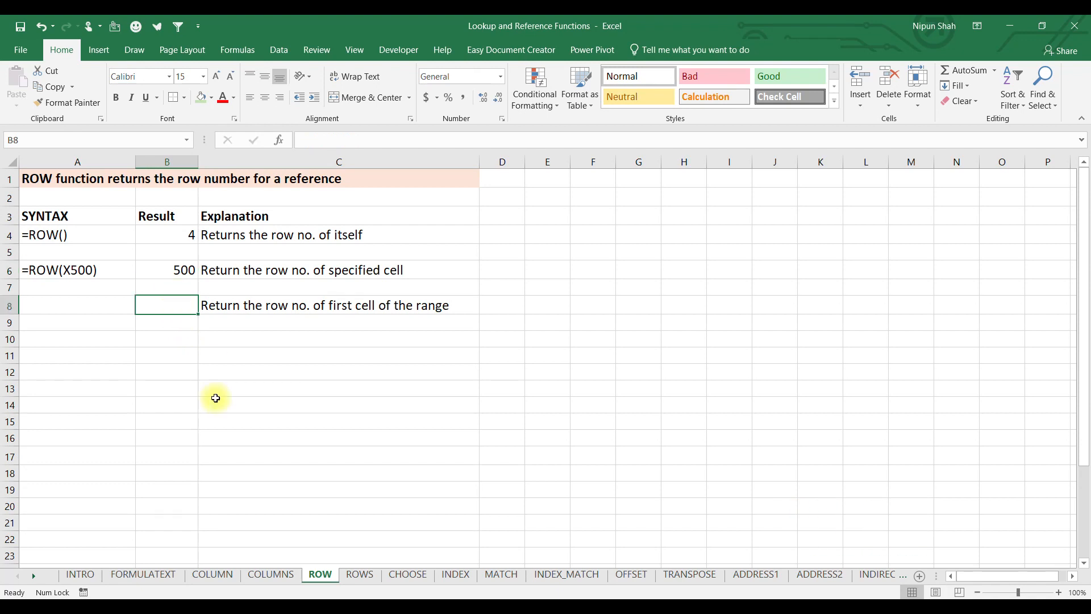
pyautogui.write('=ROW(s10')
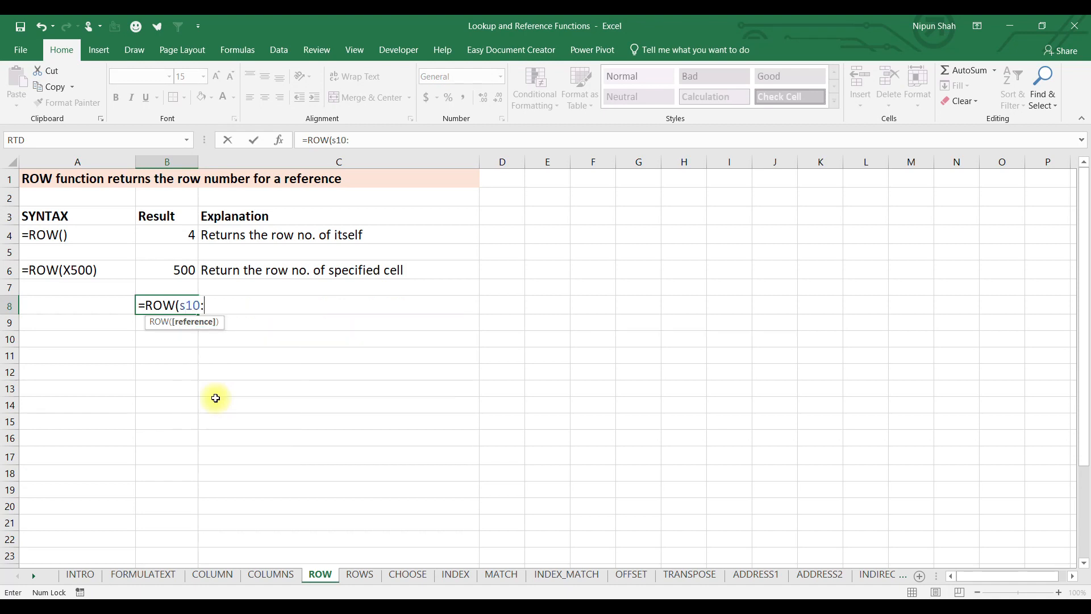
pyautogui.write(':aa30)')
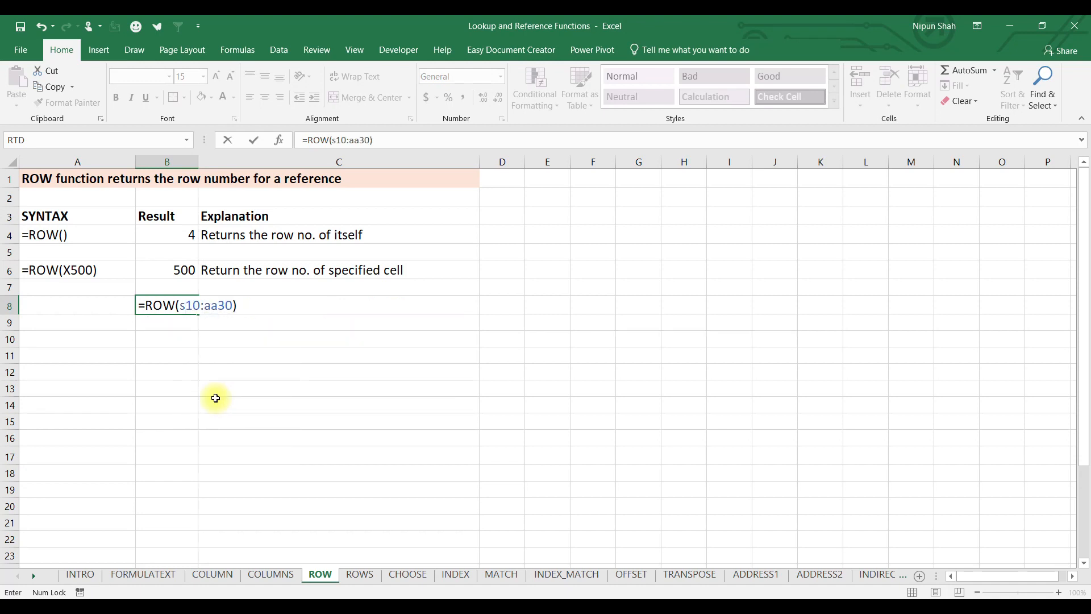
pyautogui.press('Return')
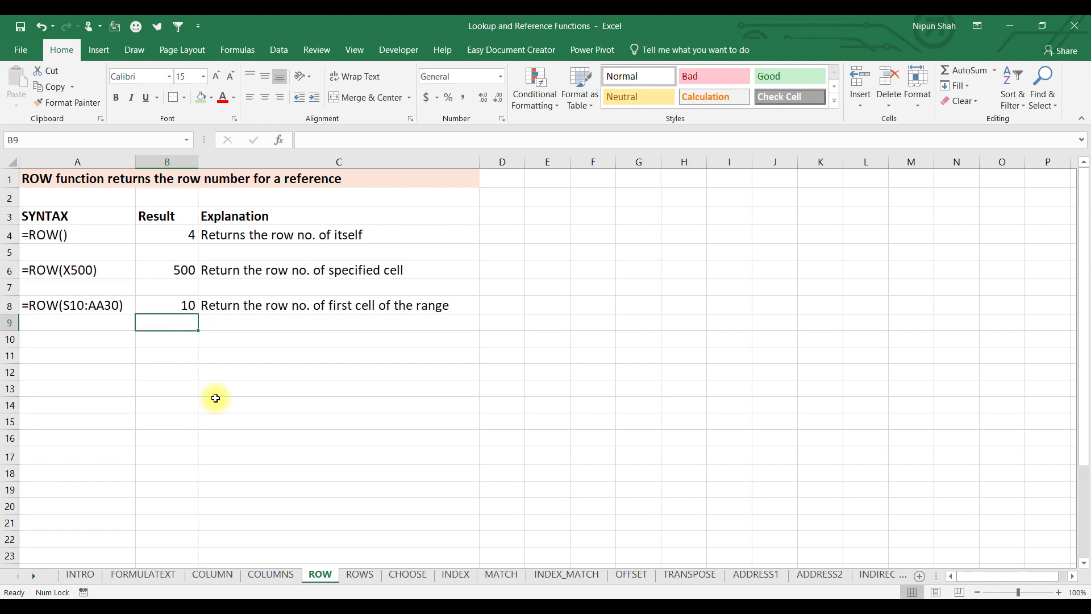
pyautogui.click(174, 308)
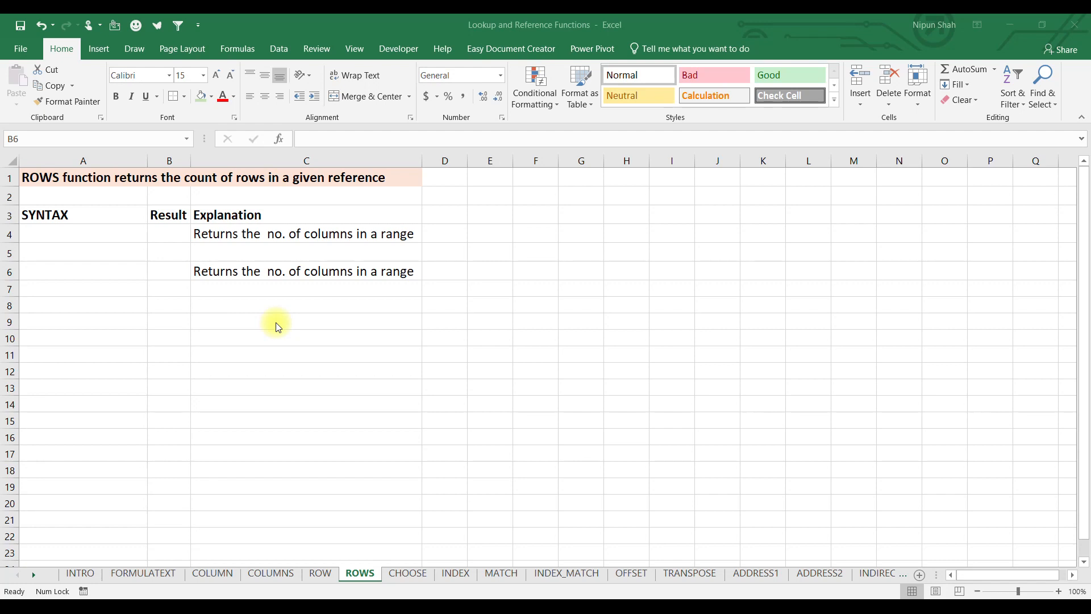
# - Enter =ROWS(A1) in B4 of the ROWS sheet to count the rows in a single-cell reference
pyautogui.click(158, 234)
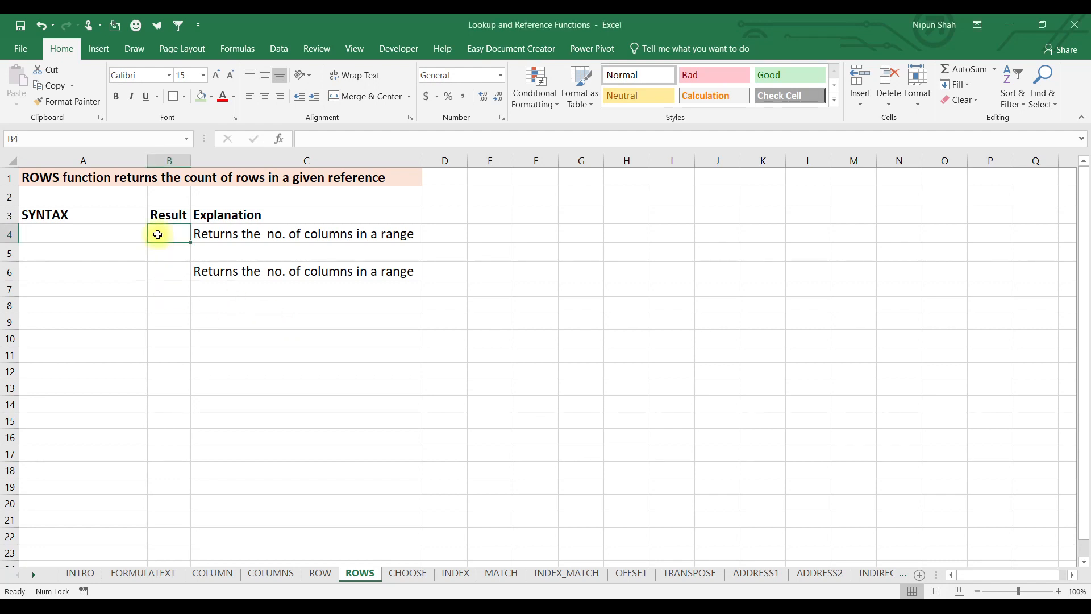
pyautogui.write('=rows')
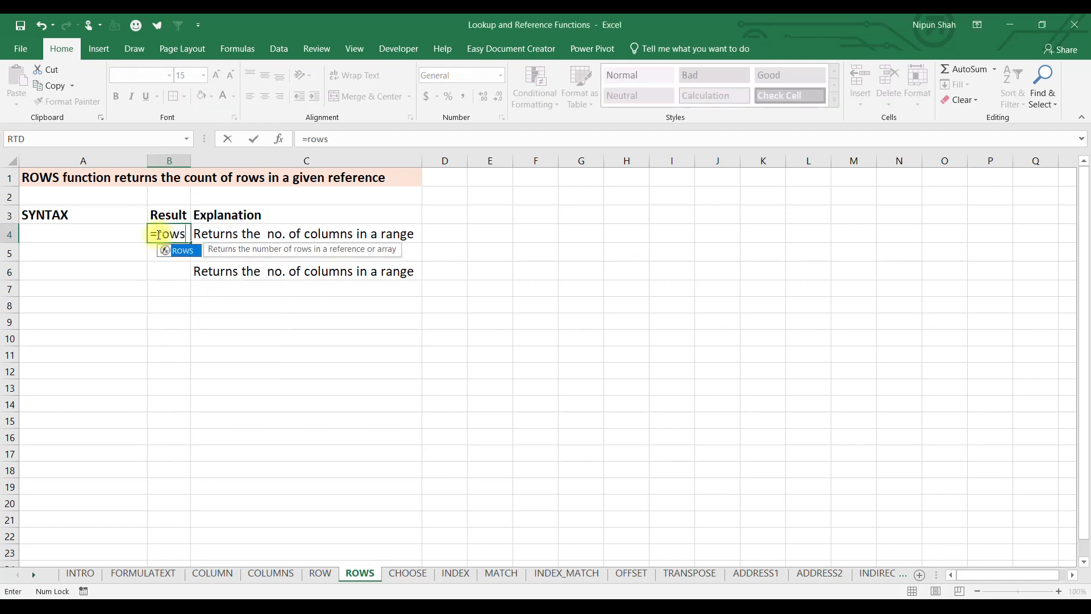
pyautogui.press('Tab')
pyautogui.write('a1')
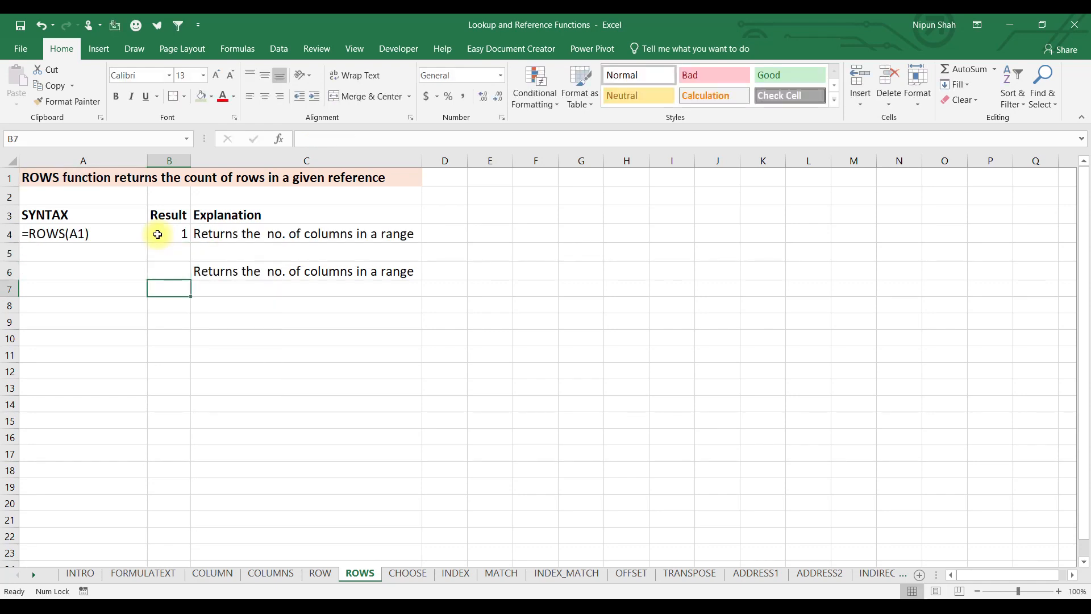
# - Enter =ROWS(A1:Z100) in B6 to count the rows in that range
pyautogui.press('Up')
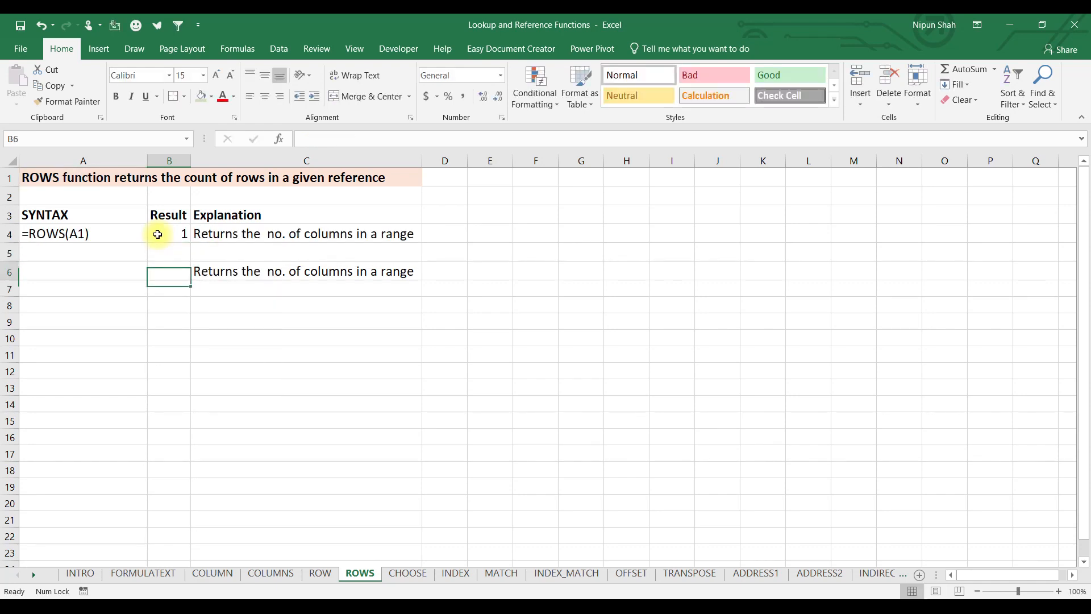
pyautogui.write('=rows')
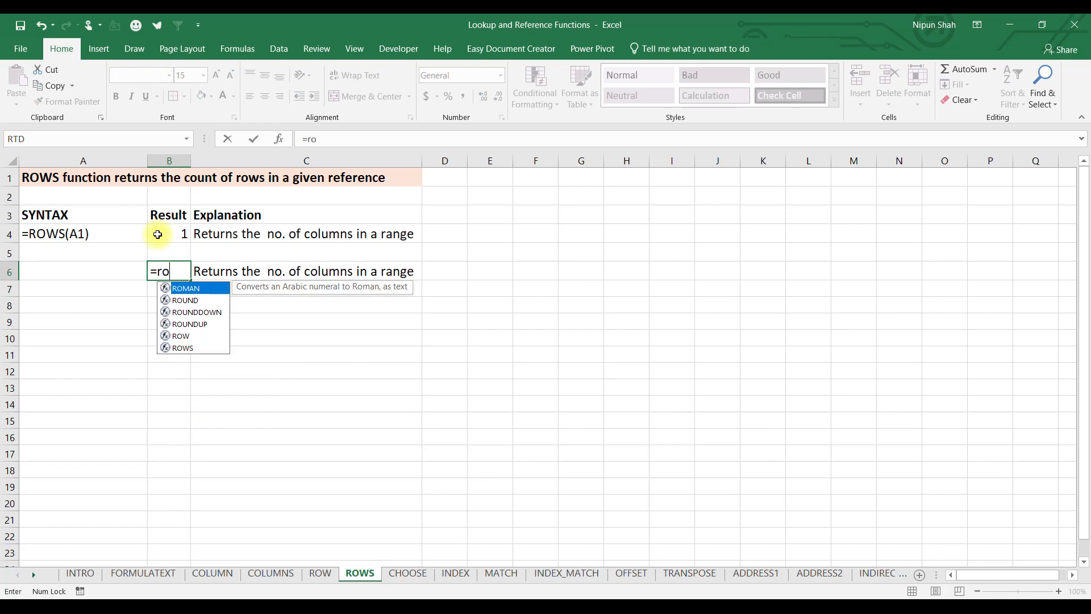
pyautogui.press('Tab')
pyautogui.write('a1:z100')
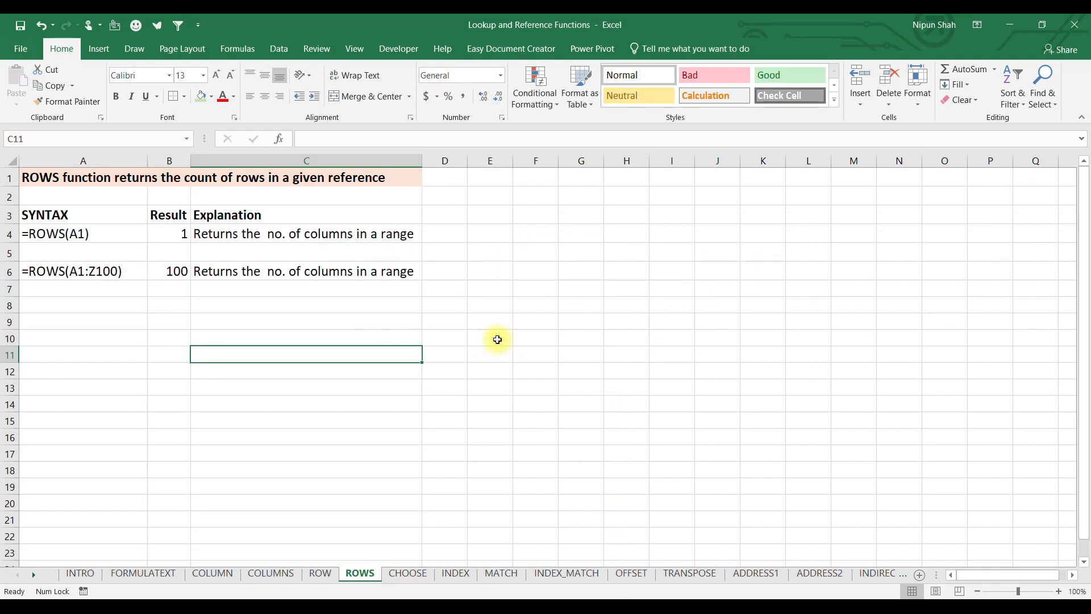
# - Apply the current fill colour to the COLUMN, COLUMNS, ROW and ROWS names in A2:A5 of the INTRO sheet
pyautogui.click(80, 573)
pyautogui.moveTo(52, 206); pyautogui.dragTo(83, 282)
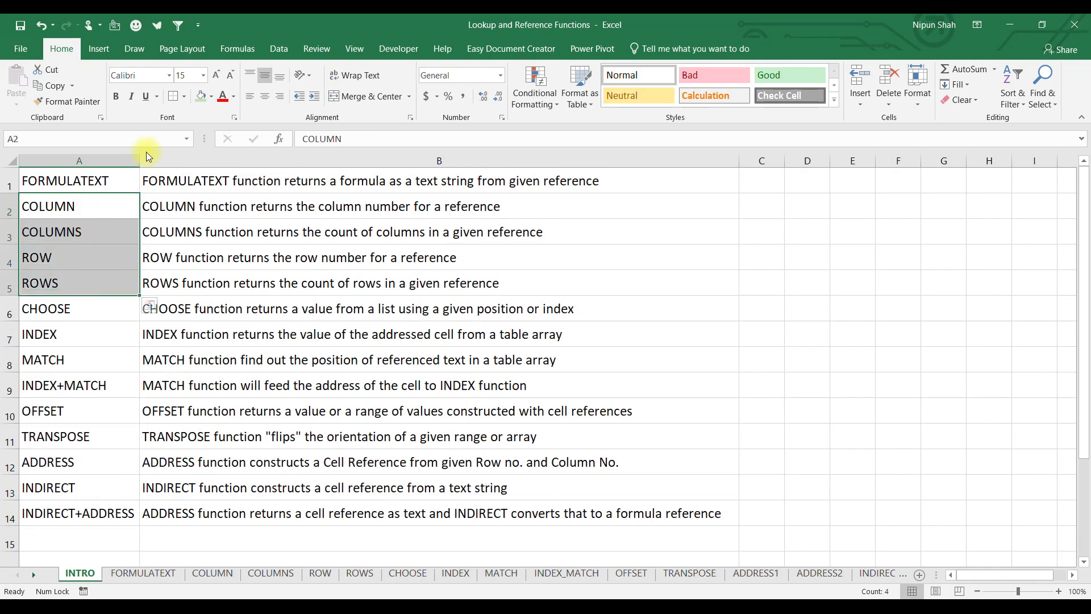
pyautogui.click(201, 96)
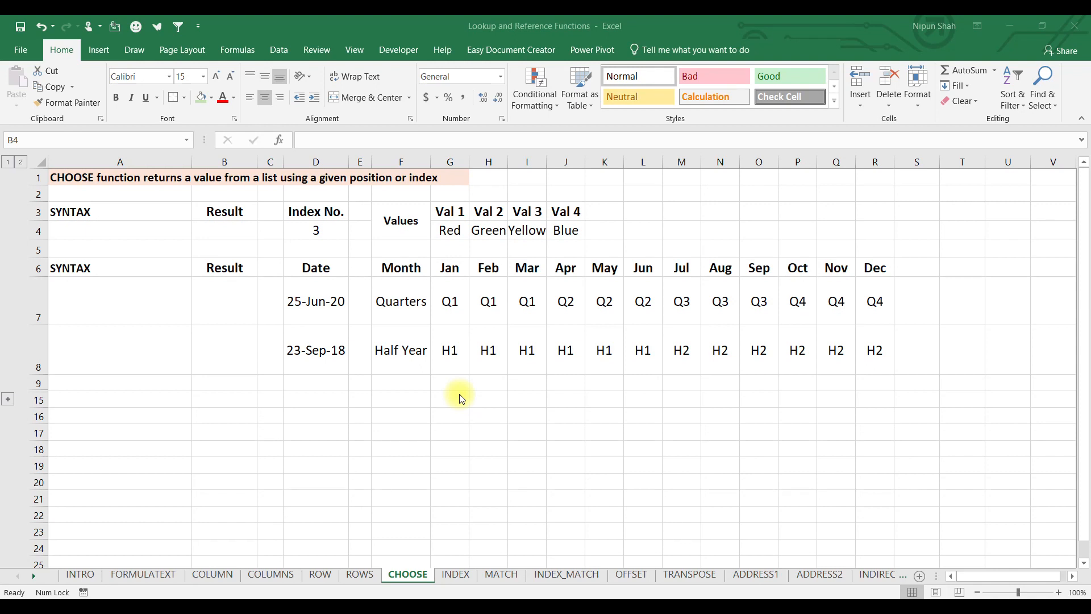
# - Enter =CHOOSE(2,G4,H4,I4,J4) in B4 to return the second colour from the values list
pyautogui.moveTo(450, 211); pyautogui.dragTo(574, 232)
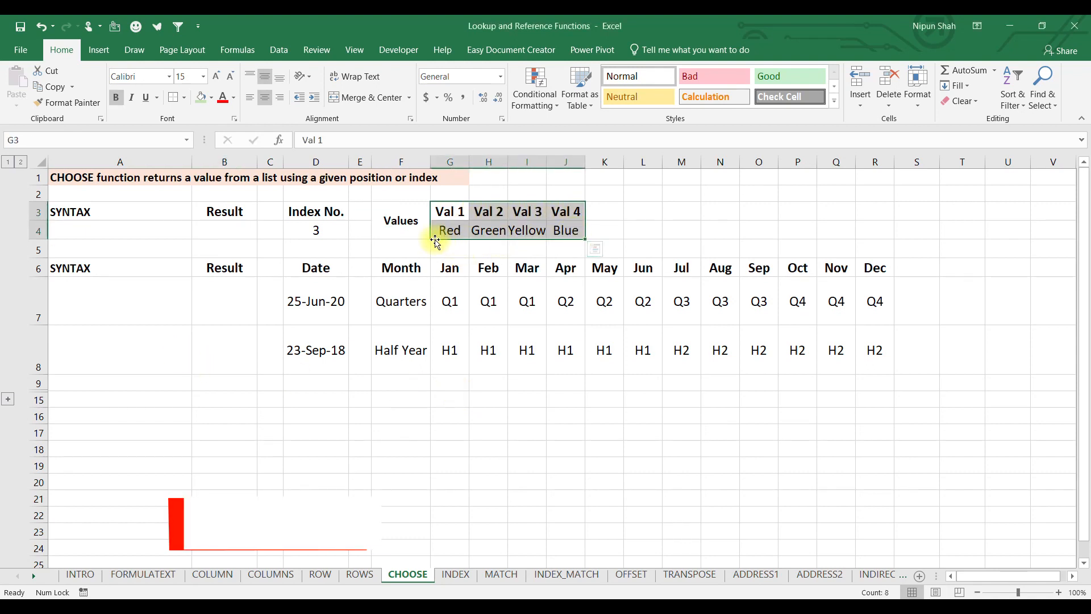
pyautogui.click(224, 230)
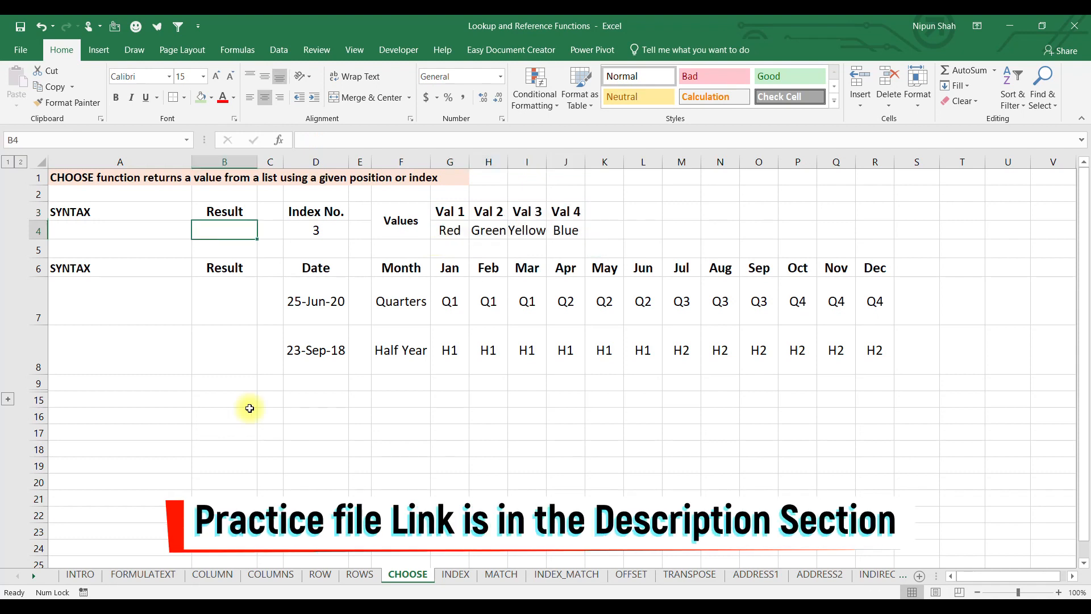
pyautogui.write('=CHOOSE(')
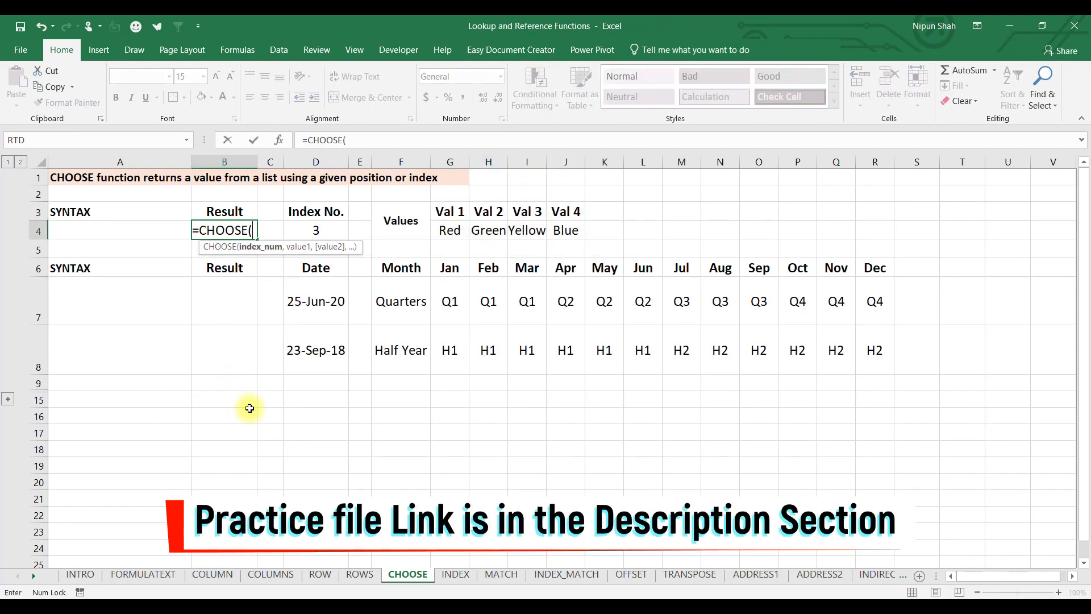
pyautogui.write('2,')
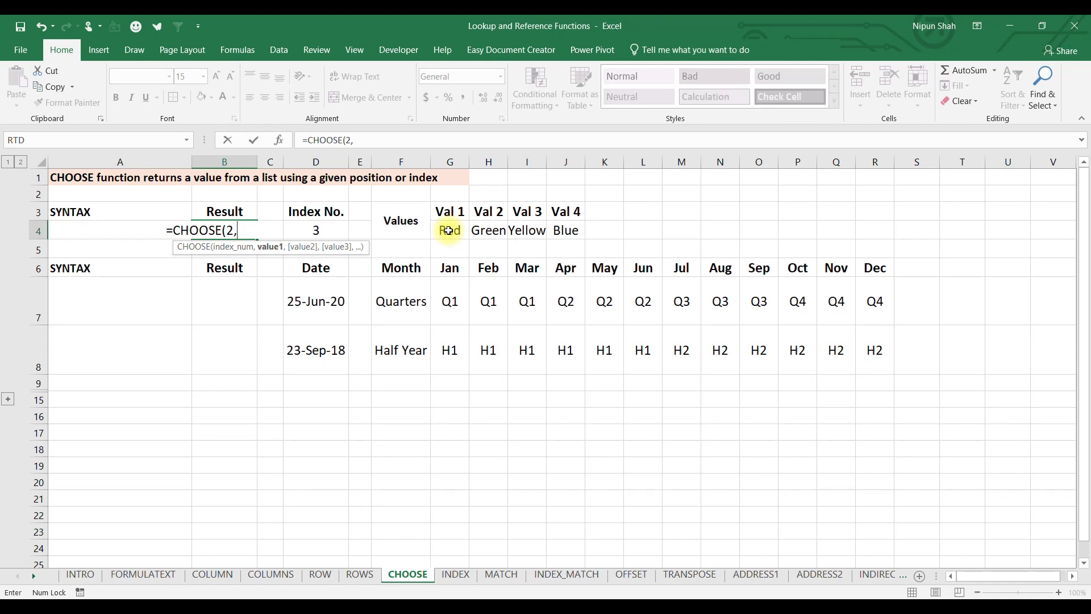
pyautogui.click(460, 227)
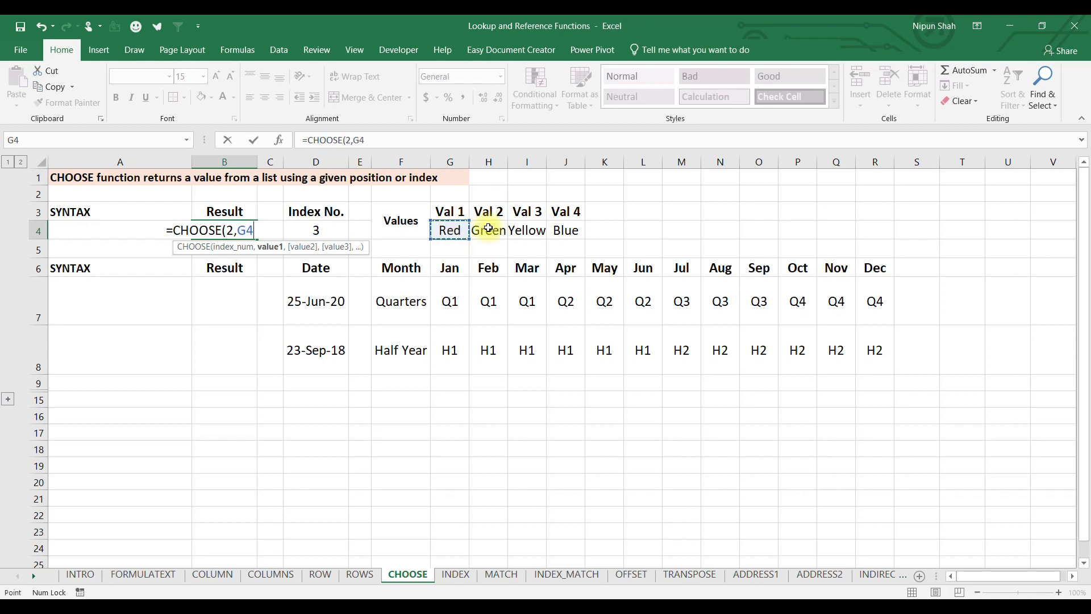
pyautogui.write(',')
pyautogui.click(487, 230)
pyautogui.write(',')
pyautogui.click(526, 229)
pyautogui.write(',')
pyautogui.click(553, 231)
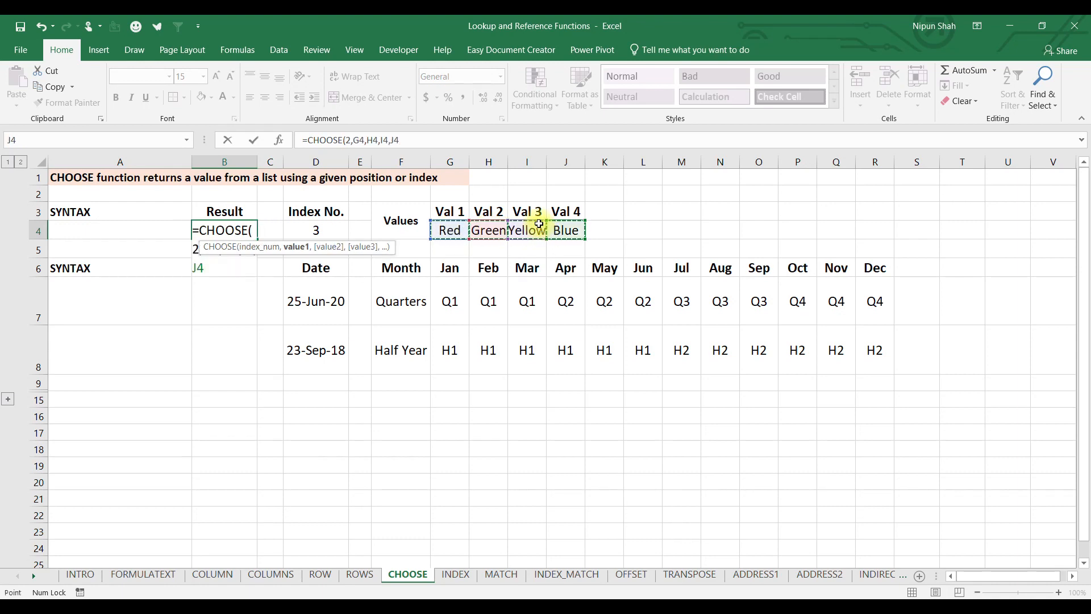
pyautogui.write(')')
pyautogui.press('Return')
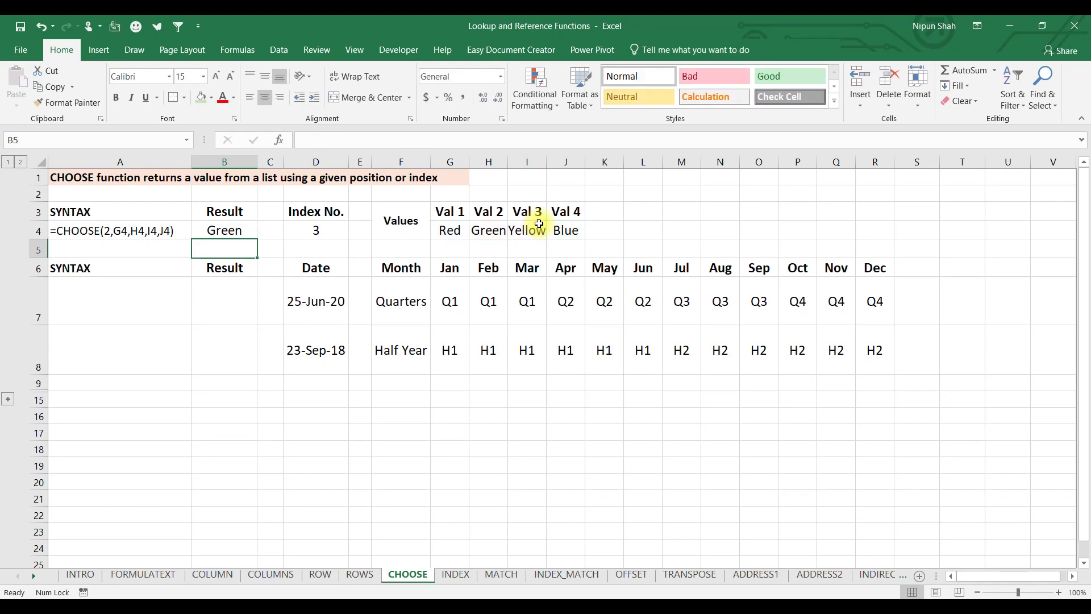
# - Replace the fixed index number in the B4 CHOOSE formula with a reference to D4
pyautogui.click(222, 231)
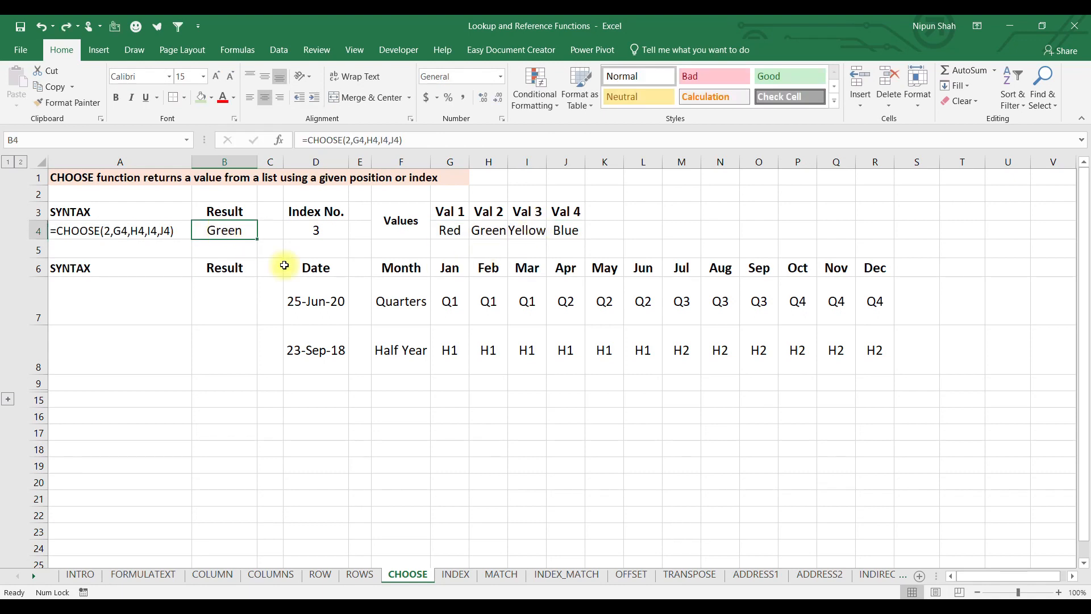
pyautogui.press('F2')
pyautogui.click(167, 230)
pyautogui.press('BackSpace')
pyautogui.write('D4')
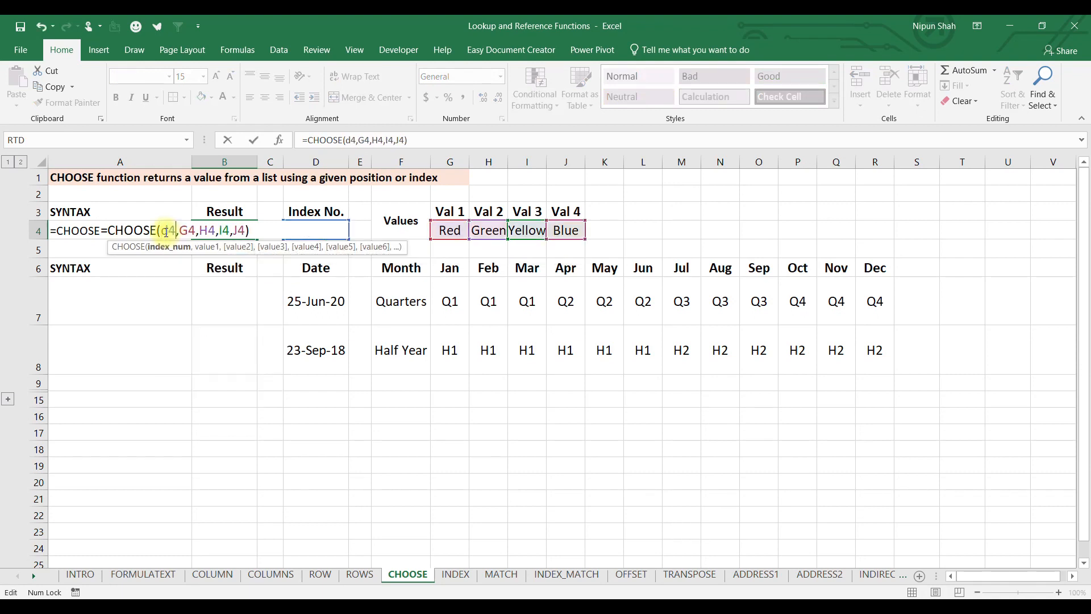
pyautogui.press('Return')
# - Compare the index number with the colour values, and set the index number in D4 to 4
pyautogui.click(333, 233)
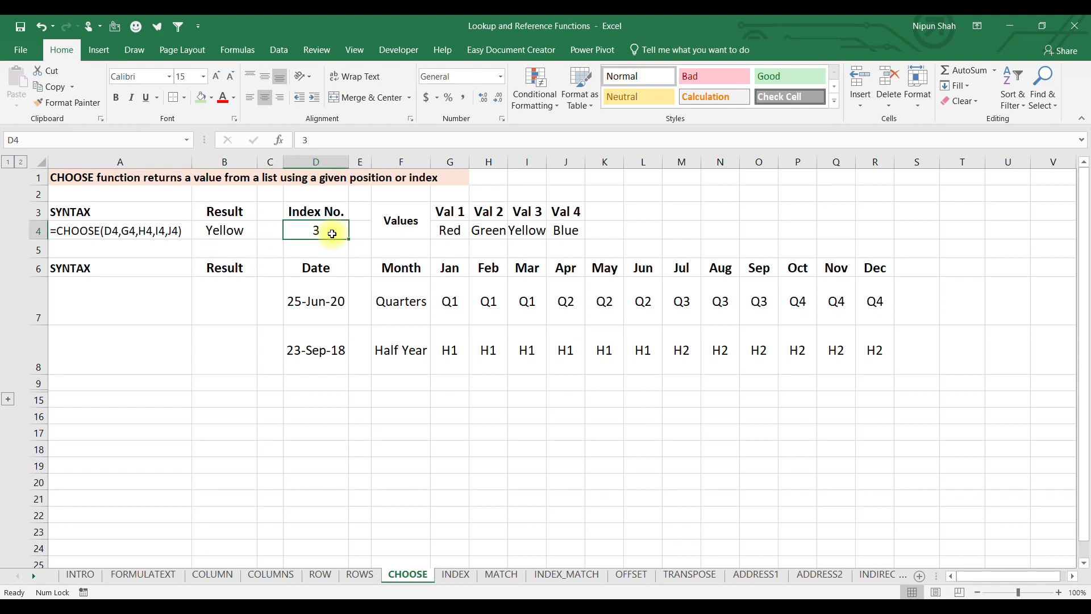
pyautogui.moveTo(455, 230); pyautogui.dragTo(554, 234)
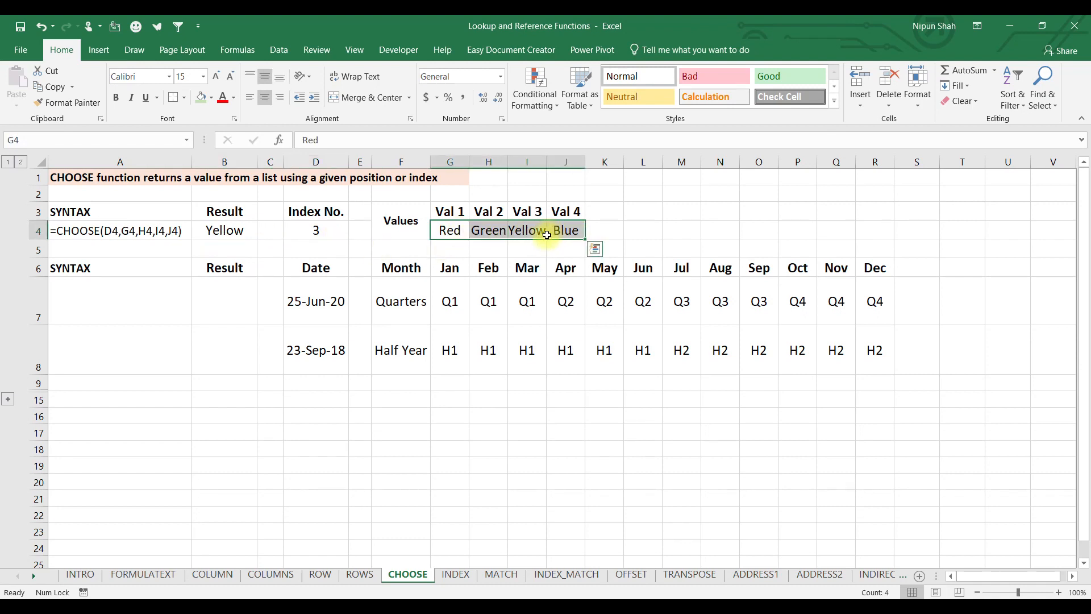
pyautogui.click(530, 232)
pyautogui.click(339, 233)
pyautogui.click(524, 230)
pyautogui.click(333, 228)
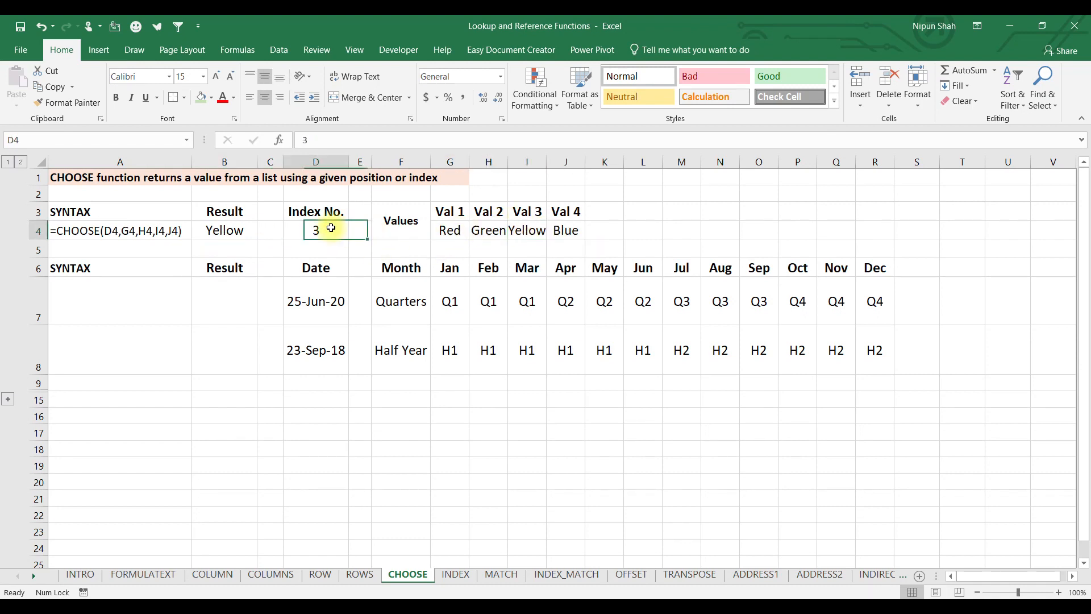
pyautogui.write('4')
pyautogui.press('Return')
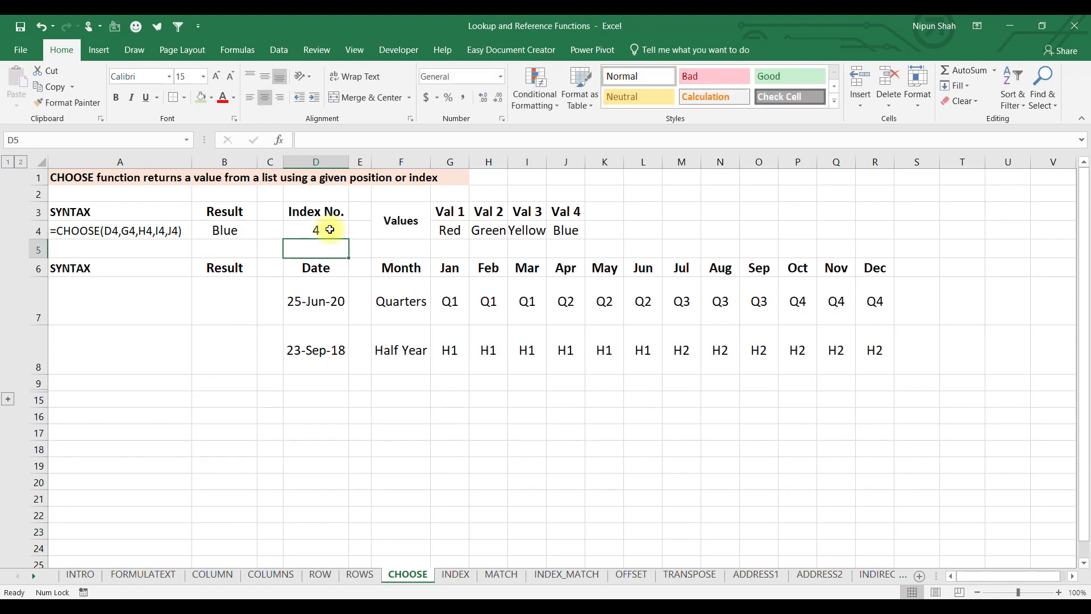
pyautogui.click(232, 235)
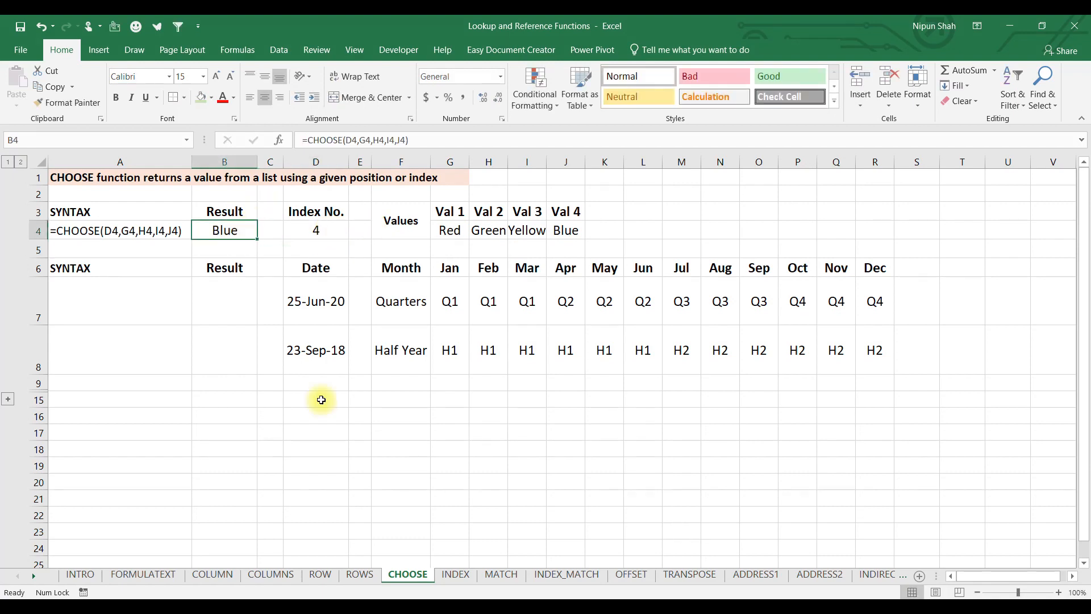
# - Start a CHOOSE formula in B7 for the Quarters row, using MONTH(D7) as the index number
pyautogui.moveTo(310, 269); pyautogui.dragTo(866, 346)
pyautogui.moveTo(392, 268); pyautogui.dragTo(438, 288)
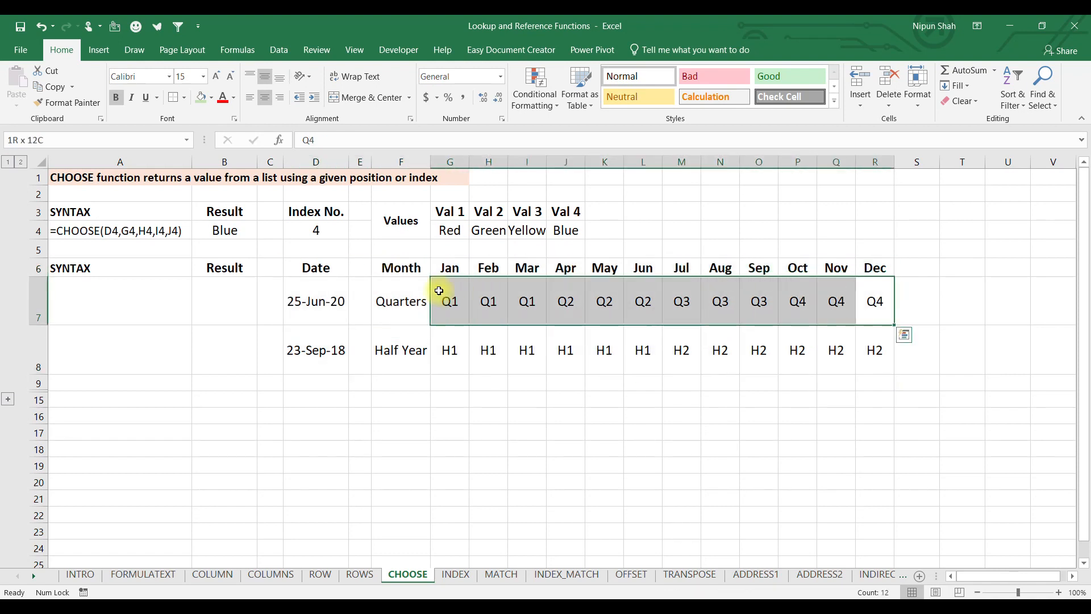
pyautogui.click(316, 301)
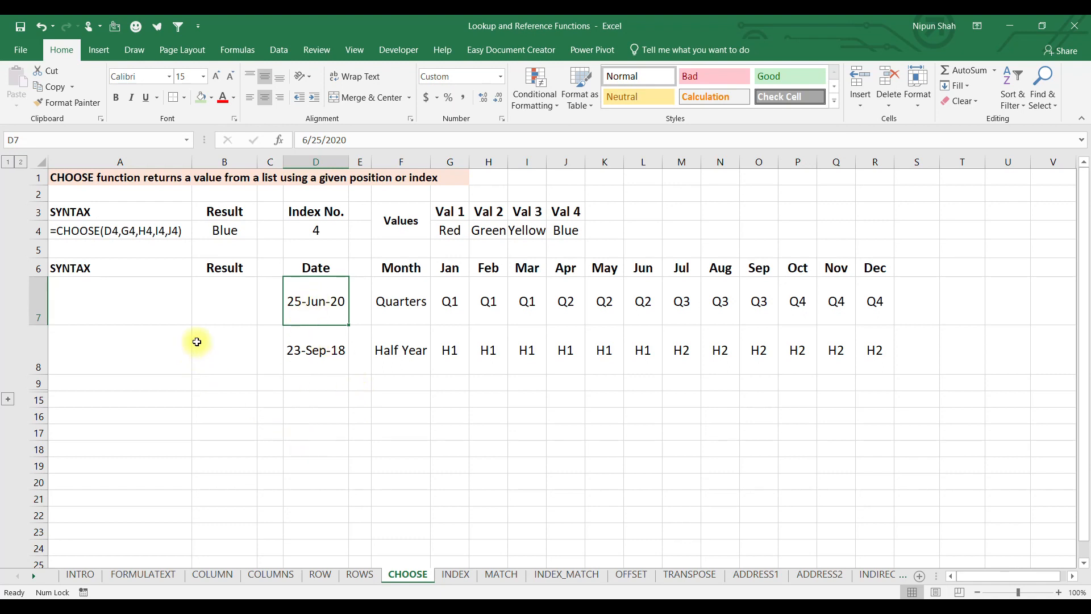
pyautogui.click(218, 313)
pyautogui.write('=')
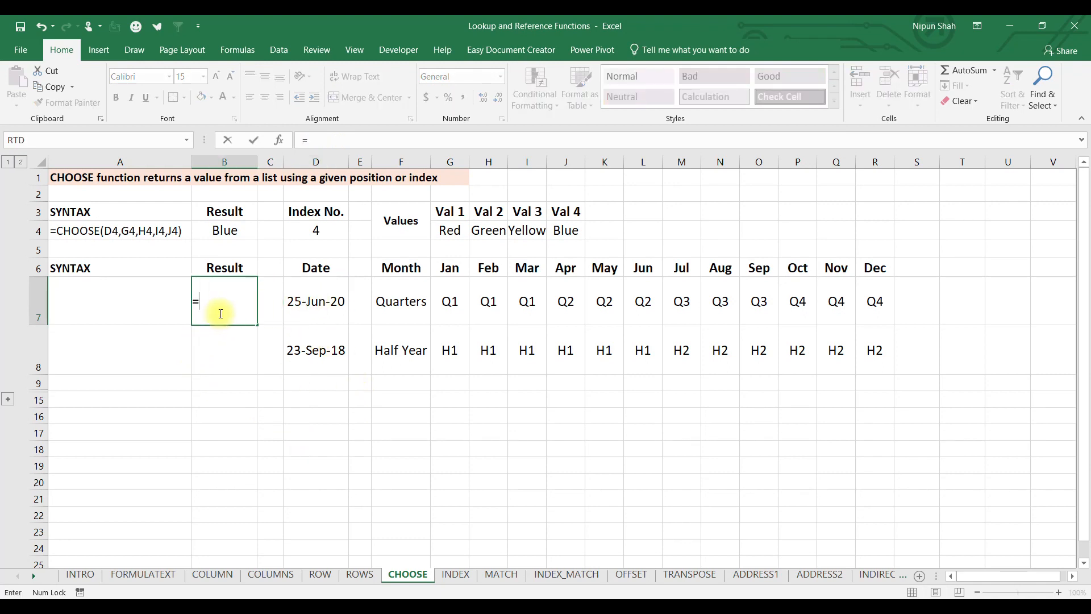
pyautogui.write('CHOOSE(')
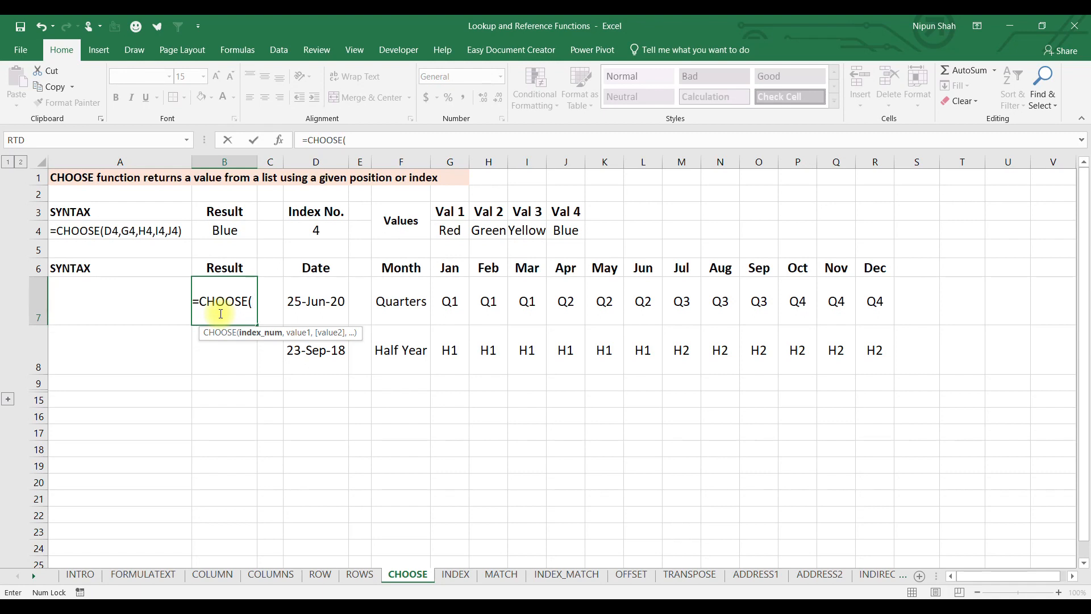
pyautogui.write('MONTH(')
pyautogui.click(306, 305)
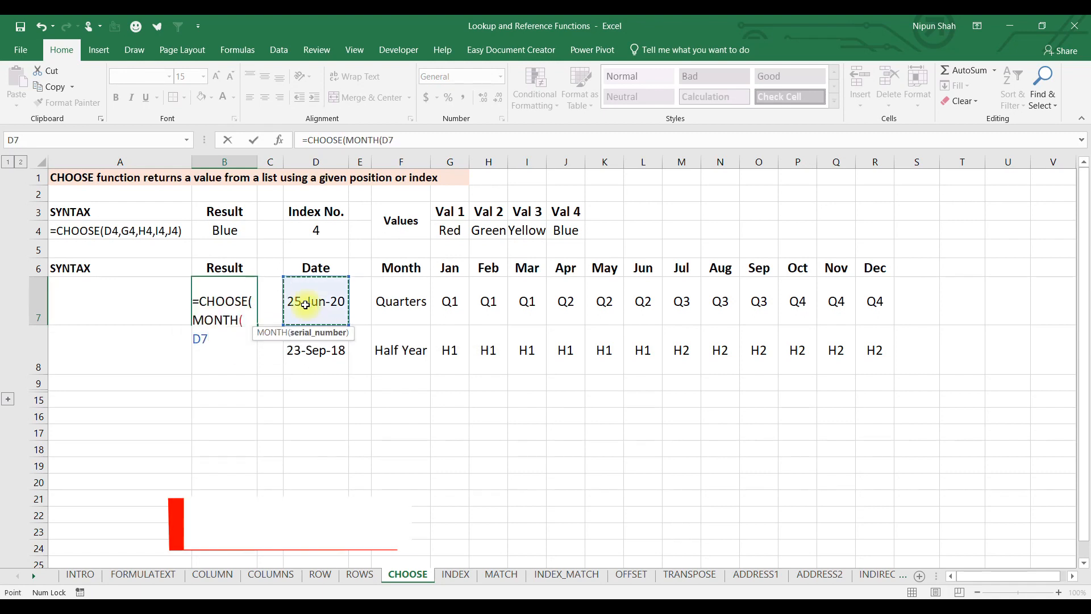
pyautogui.write('),')
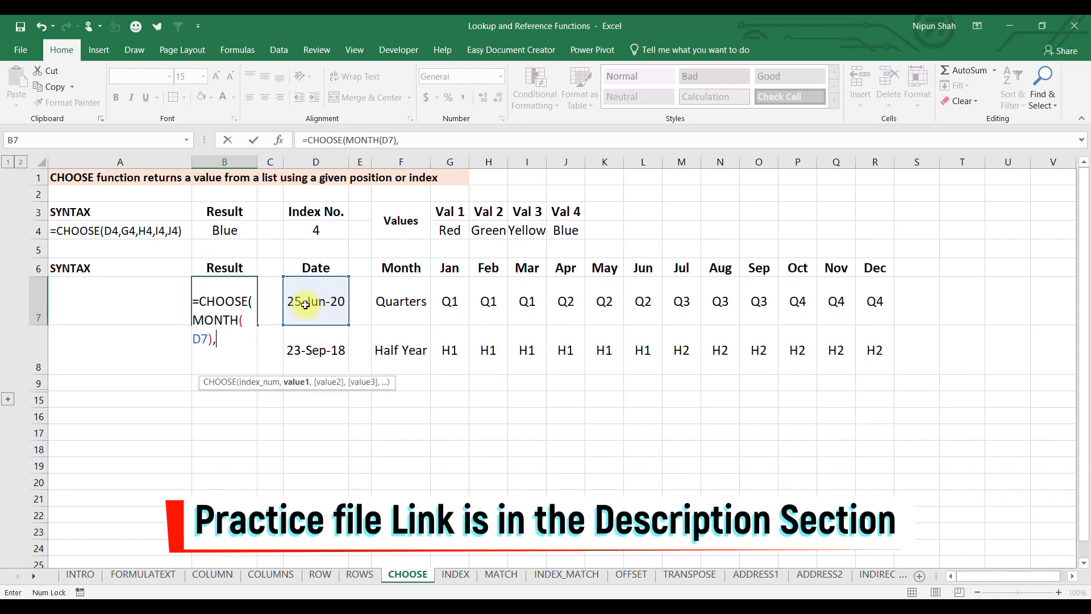
# - Complete the B7 CHOOSE formula with the quarter cells G7 through R7 as twelve separate value arguments
pyautogui.click(461, 302)
pyautogui.write(',')
pyautogui.click(489, 302)
pyautogui.write(',')
pyautogui.click(528, 302)
pyautogui.write(',')
pyautogui.click(569, 302)
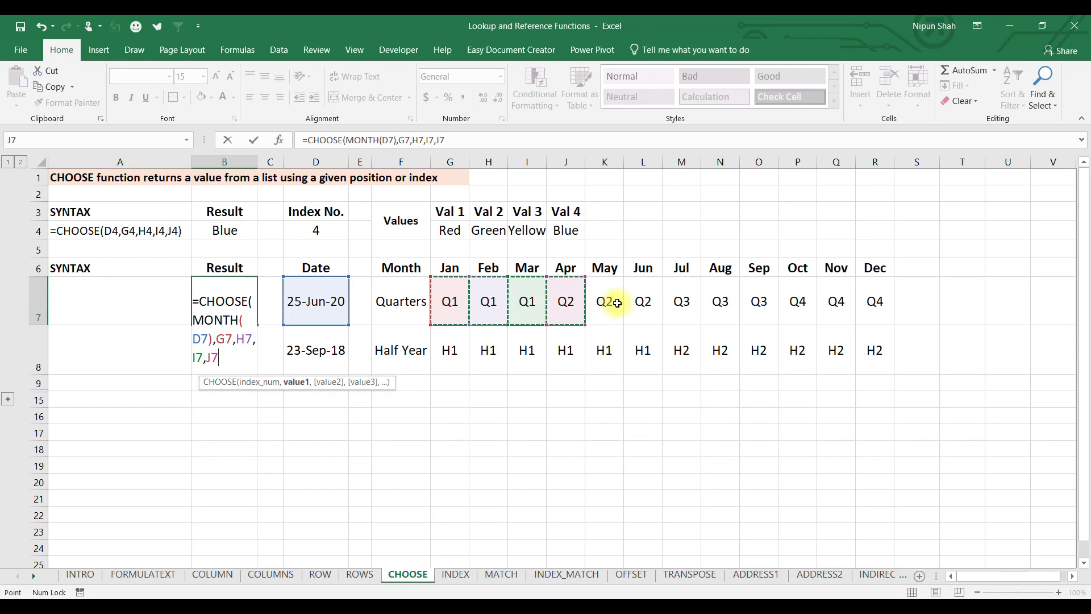
pyautogui.keyDown('ctrl'); pyautogui.click(610, 301); pyautogui.keyUp('ctrl')
pyautogui.keyDown('ctrl'); pyautogui.click(643, 302); pyautogui.keyUp('ctrl')
pyautogui.keyDown('ctrl'); pyautogui.click(682, 302); pyautogui.keyUp('ctrl')
pyautogui.keyDown('ctrl'); pyautogui.click(720, 302); pyautogui.keyUp('ctrl')
pyautogui.keyDown('ctrl'); pyautogui.click(764, 303); pyautogui.keyUp('ctrl')
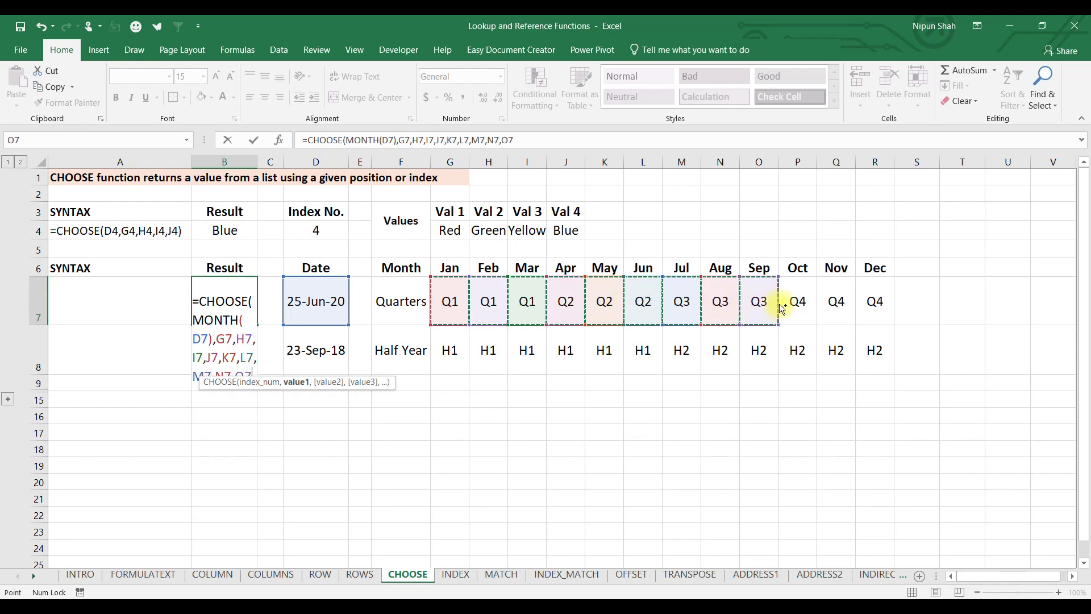
pyautogui.keyDown('ctrl'); pyautogui.click(801, 302); pyautogui.keyUp('ctrl')
pyautogui.keyDown('ctrl'); pyautogui.click(840, 302); pyautogui.keyUp('ctrl')
pyautogui.keyDown('ctrl'); pyautogui.click(863, 309); pyautogui.keyUp('ctrl')
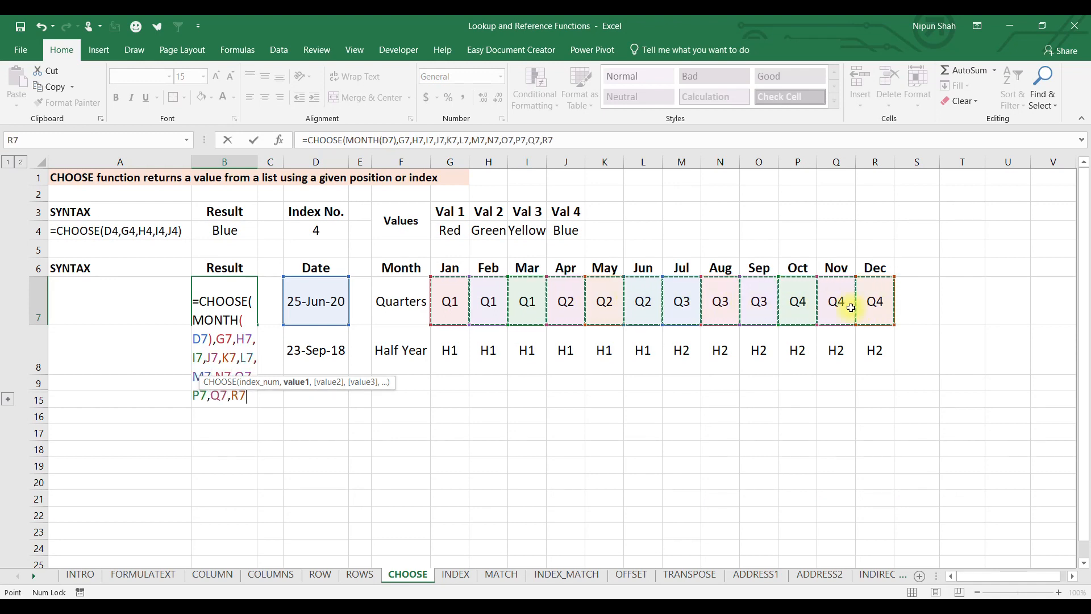
pyautogui.write(')')
pyautogui.press('Return')
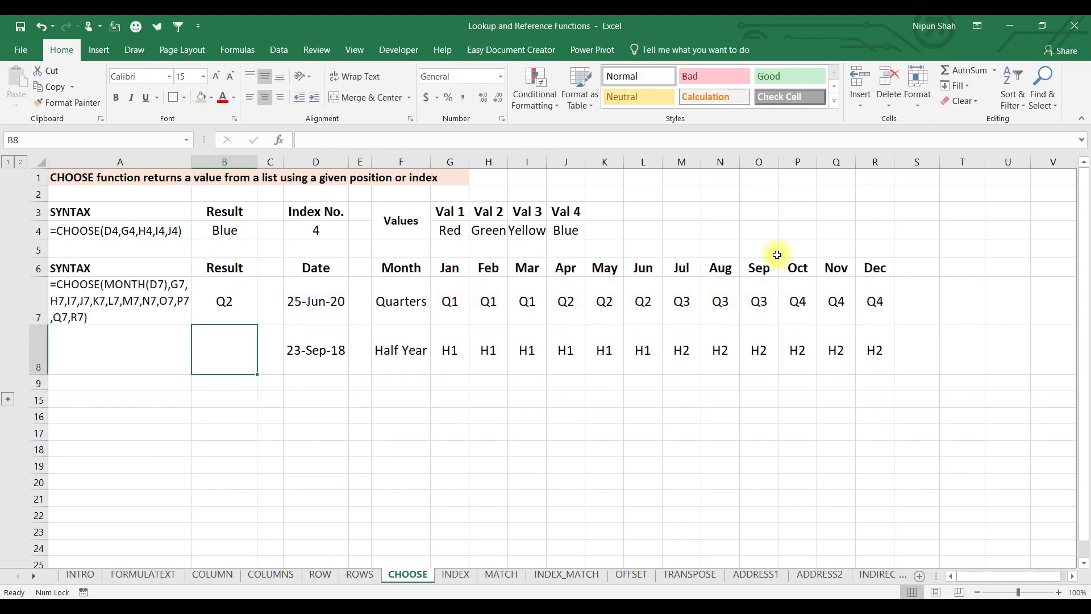
# - Set the date in D7 to 9/25/2020 to test the quarter formula
pyautogui.click(296, 302)
pyautogui.click(229, 305)
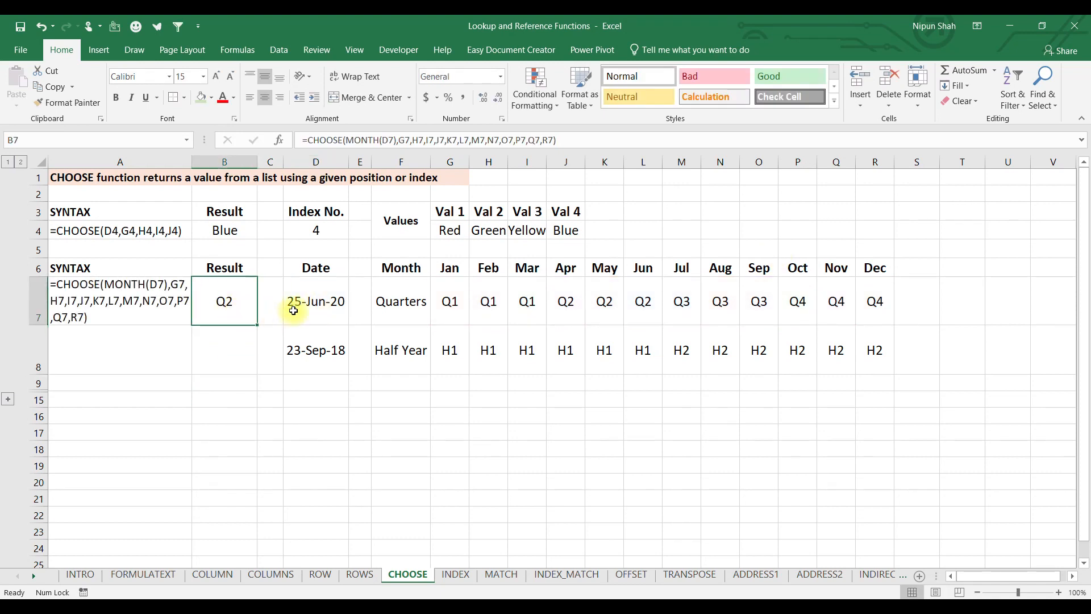
pyautogui.click(289, 295)
pyautogui.doubleClick(287, 291)
pyautogui.click(268, 296)
pyautogui.press('BackSpace')
pyautogui.write('9/25/2020')
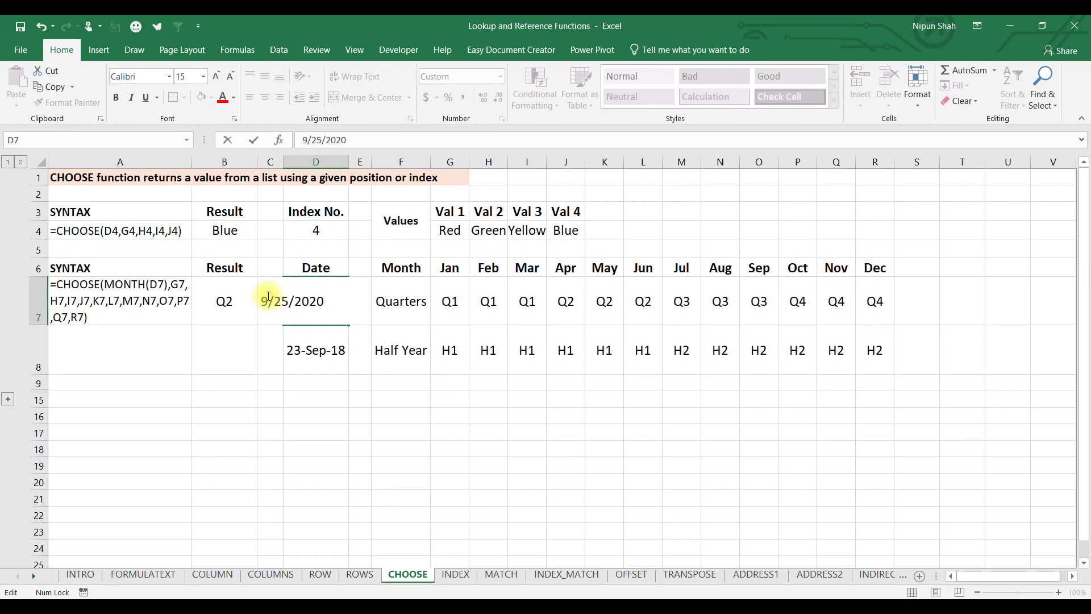
pyautogui.press('Return')
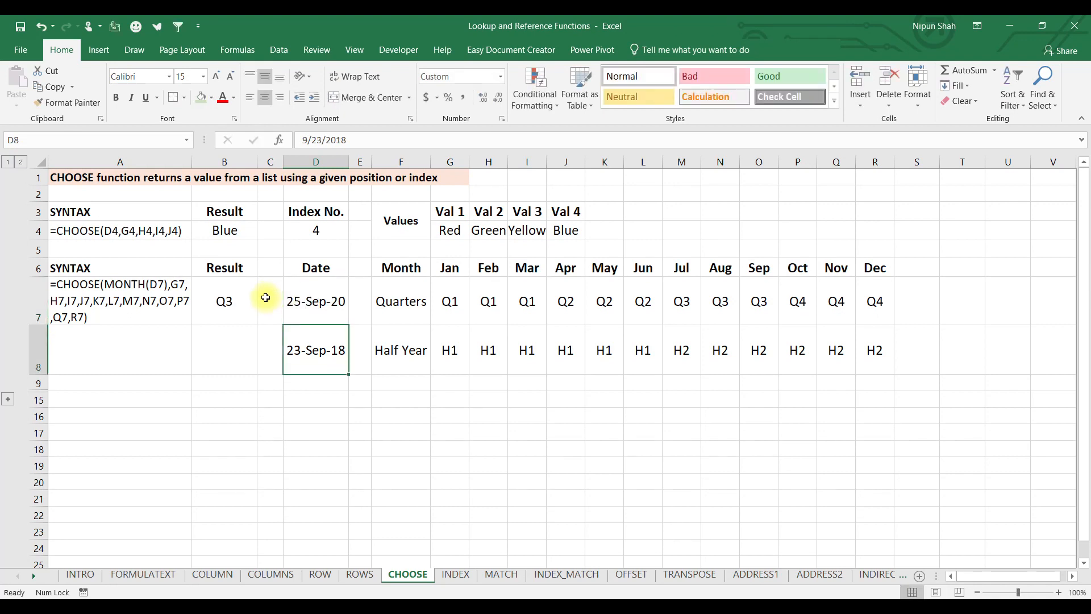
# - Change the month of the date in D7 to January, making it 1/25/2020
pyautogui.doubleClick(307, 304)
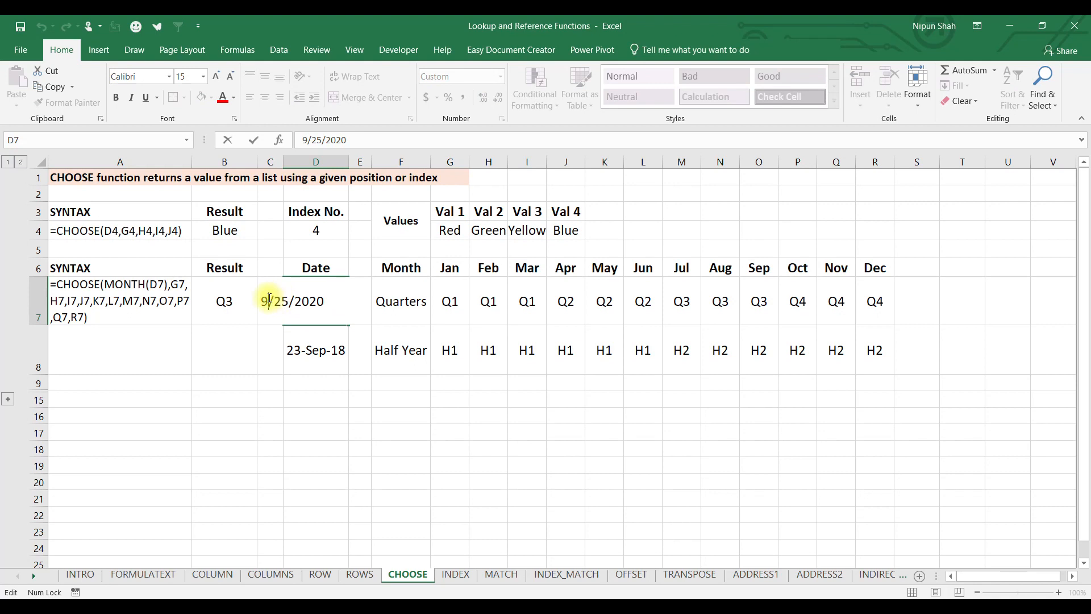
pyautogui.press('BackSpace')
pyautogui.write('1')
pyautogui.press('Return')
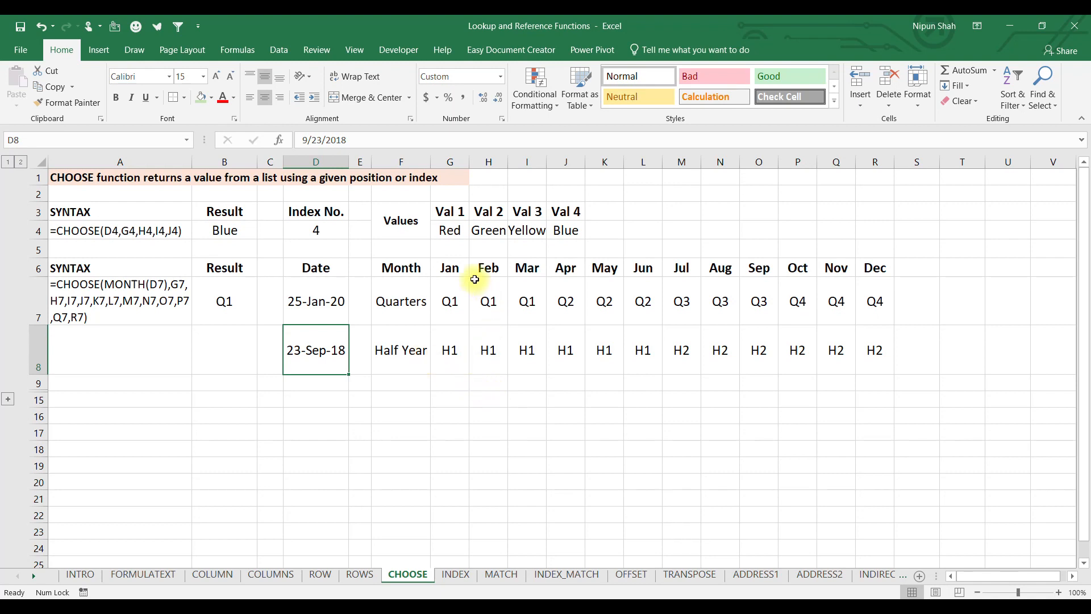
# - Enter =CHOOSE(MONTH(D8),G8:R8) in B8 to try looking up the half year with a single range
pyautogui.moveTo(450, 361); pyautogui.dragTo(875, 360)
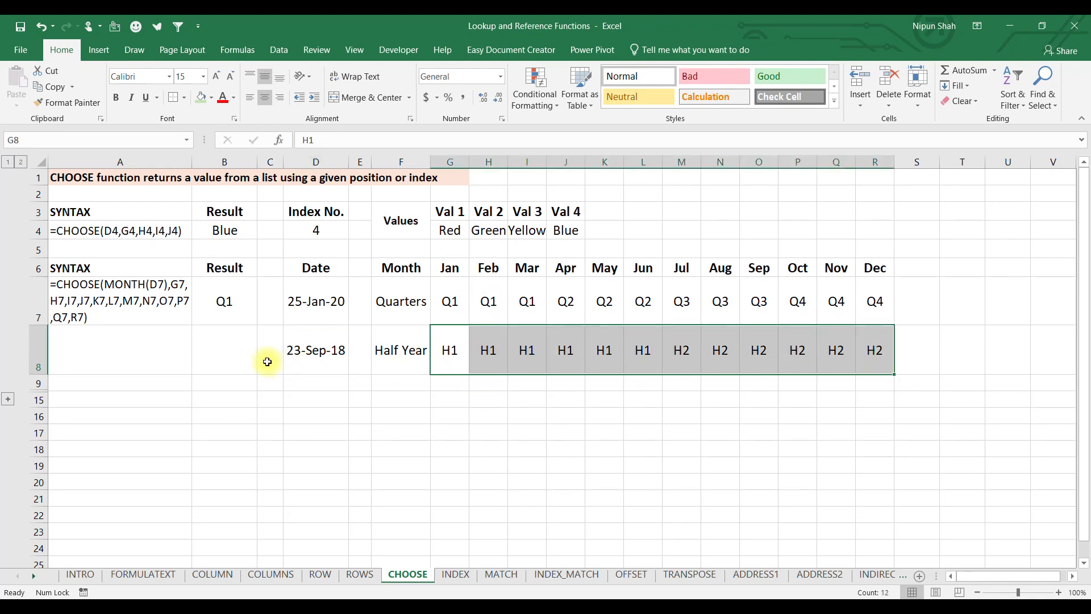
pyautogui.click(237, 354)
pyautogui.click(292, 353)
pyautogui.click(212, 352)
pyautogui.write('=CHOOSE(month')
pyautogui.press('Tab')
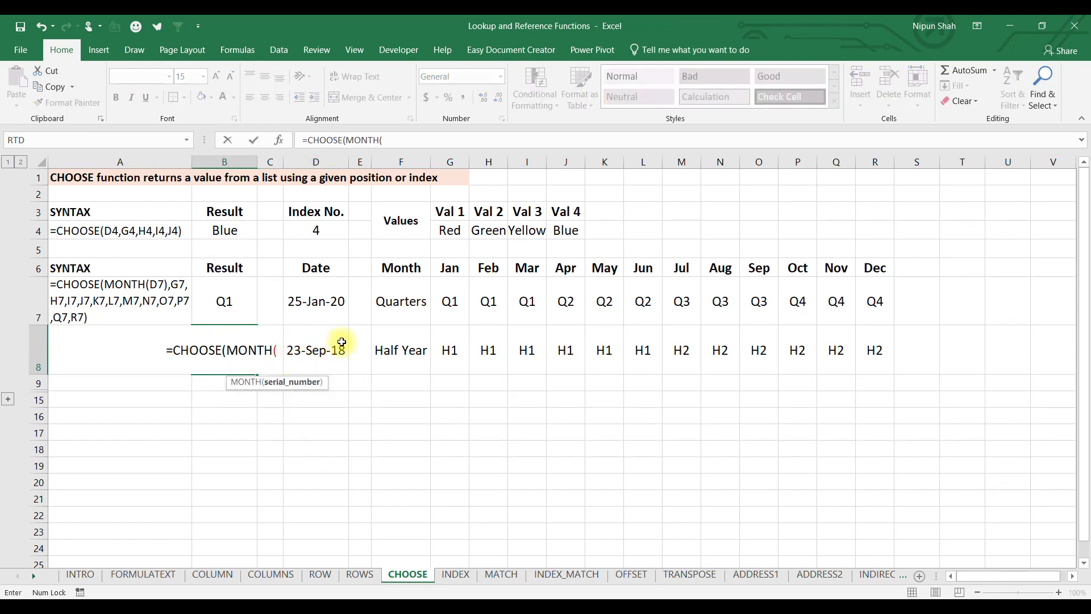
pyautogui.click(324, 350)
pyautogui.write('),')
pyautogui.moveTo(448, 351); pyautogui.dragTo(864, 353)
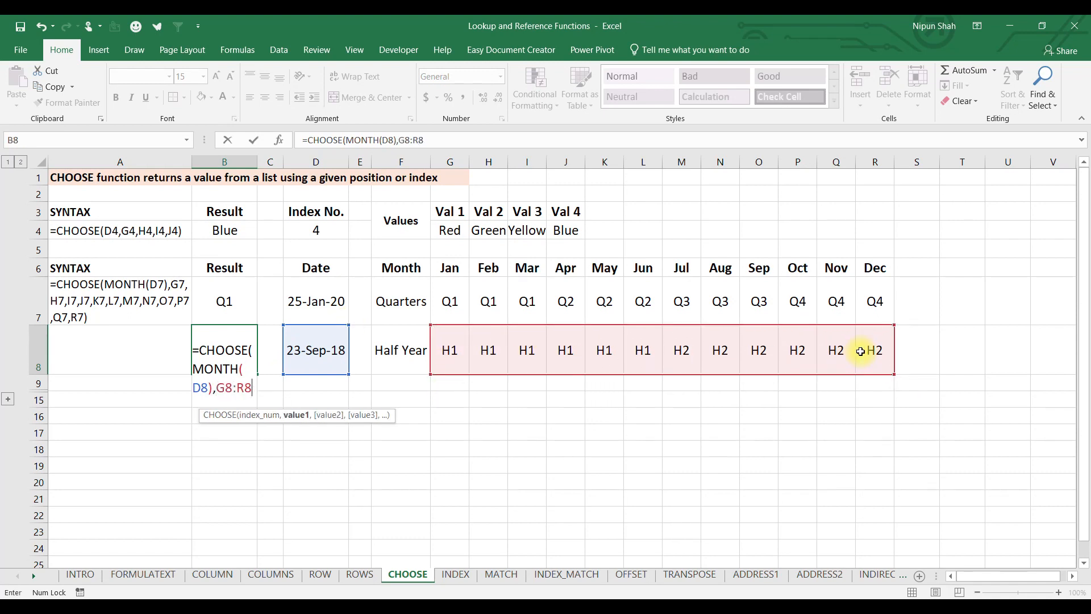
pyautogui.write(')')
pyautogui.press('Return')
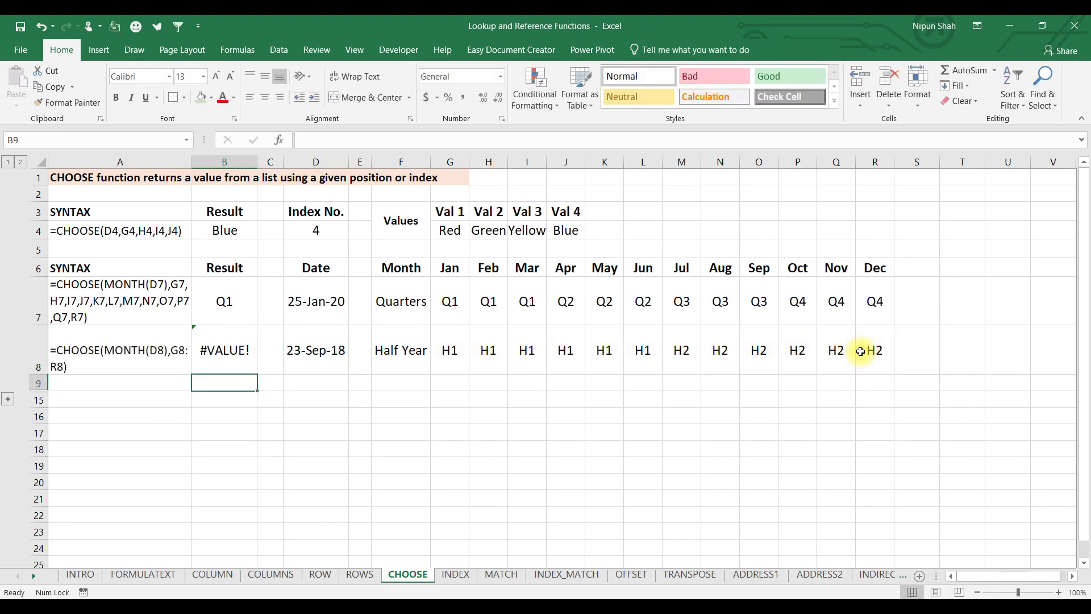
# - Remove the G8:R8 range argument from the half-year CHOOSE formula in B8
pyautogui.doubleClick(238, 351)
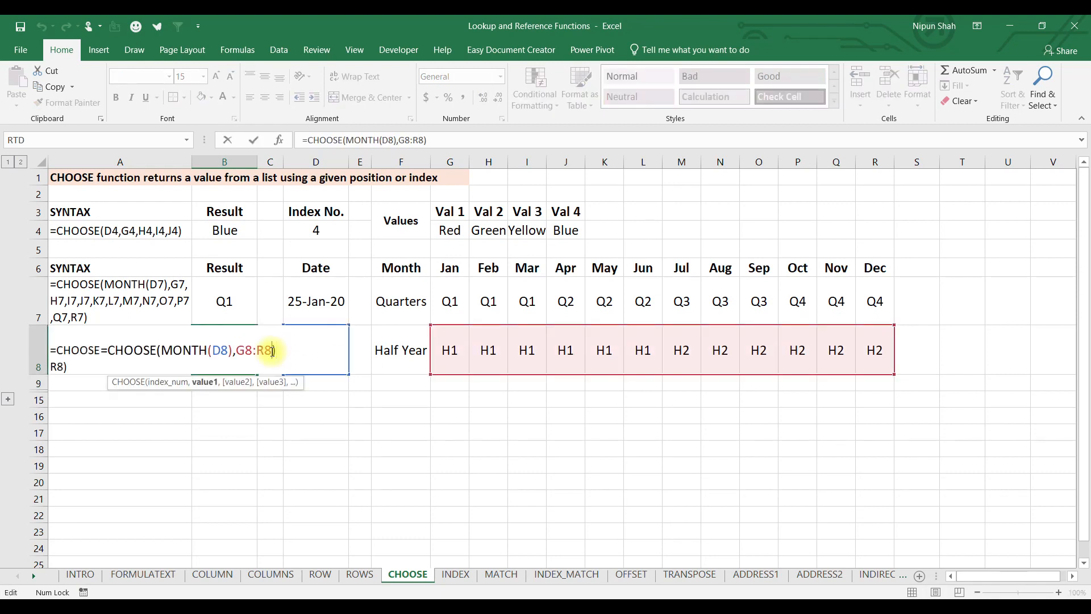
pyautogui.press('BackSpace')
pyautogui.press('BackSpace')
pyautogui.press('BackSpace')
pyautogui.press('BackSpace')
pyautogui.press('BackSpace')
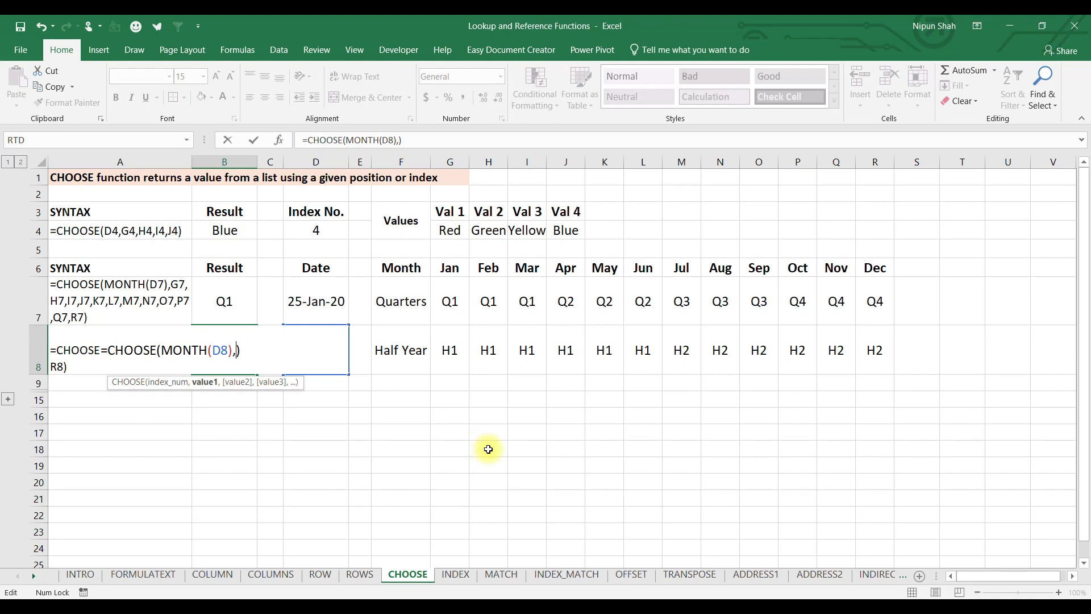
# - Complete the B8 CHOOSE formula with the half-year cells G8 through R8 as twelve separate value arguments
pyautogui.click(452, 351)
pyautogui.keyDown('ctrl'); pyautogui.click(488, 352); pyautogui.keyUp('ctrl')
pyautogui.keyDown('ctrl'); pyautogui.click(526, 352); pyautogui.keyUp('ctrl')
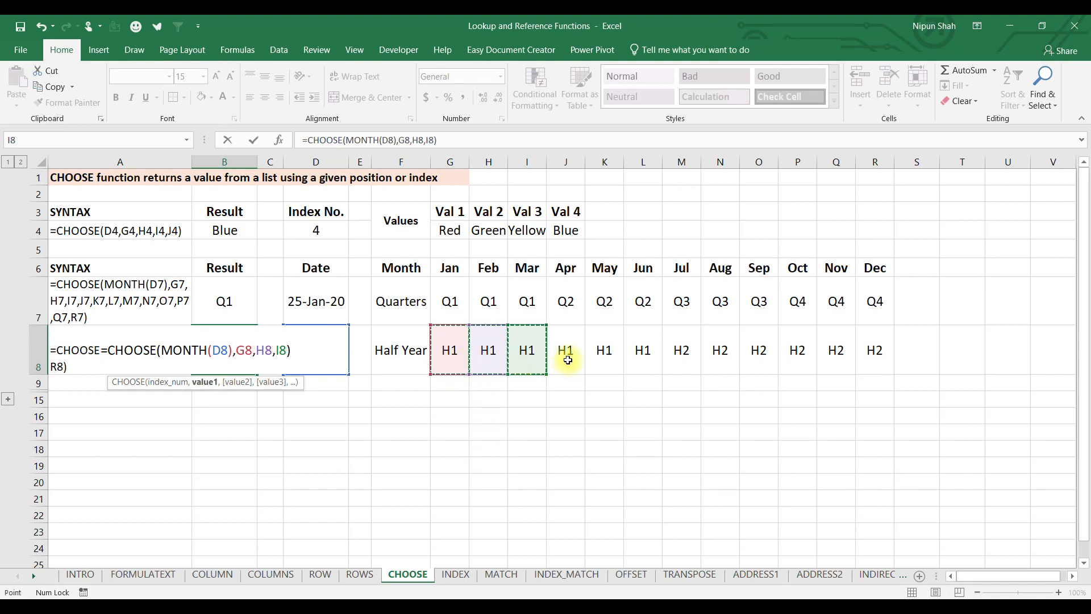
pyautogui.keyDown('ctrl'); pyautogui.click(565, 353); pyautogui.keyUp('ctrl')
pyautogui.keyDown('ctrl'); pyautogui.click(617, 355); pyautogui.keyUp('ctrl')
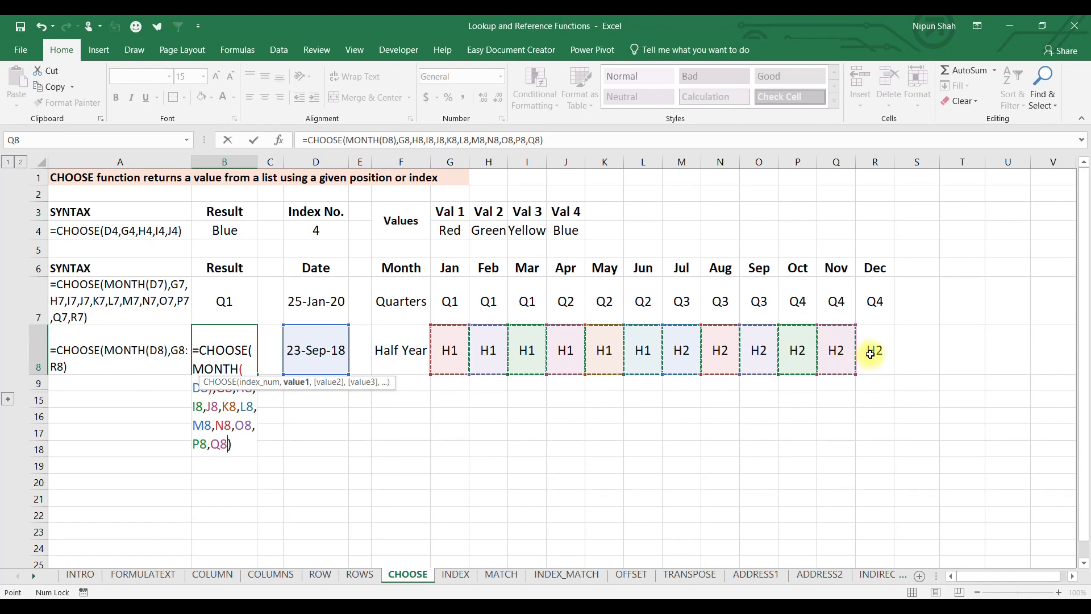
pyautogui.keyDown('ctrl'); pyautogui.click(872, 353); pyautogui.keyUp('ctrl')
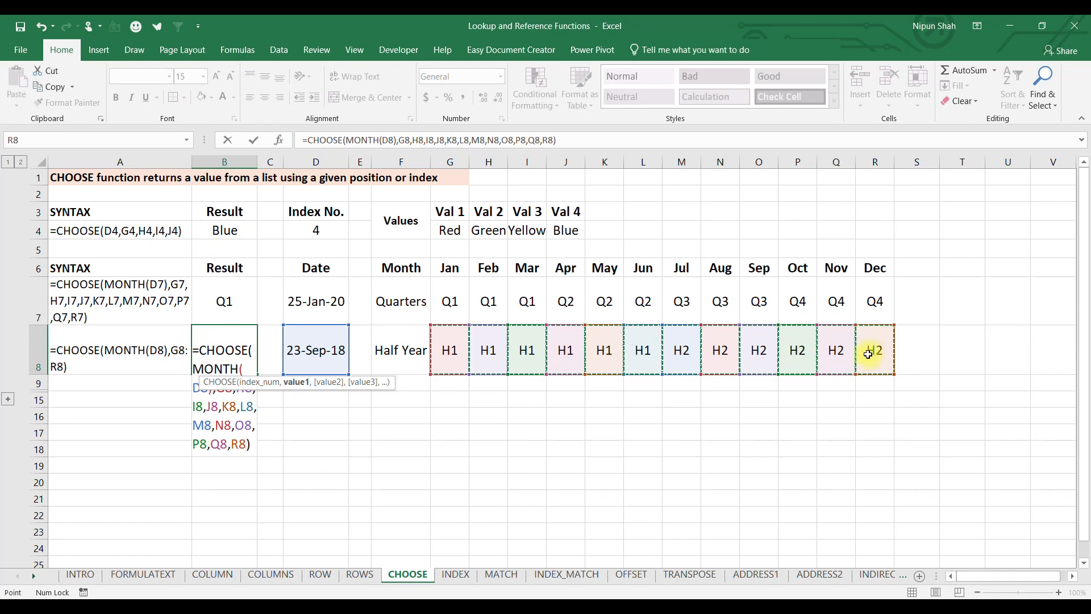
pyautogui.press('Return')
pyautogui.click(225, 350)
# - Change the month of the date in D8 to March, making it 3/23/2018, to test the half-year formula
pyautogui.click(310, 357)
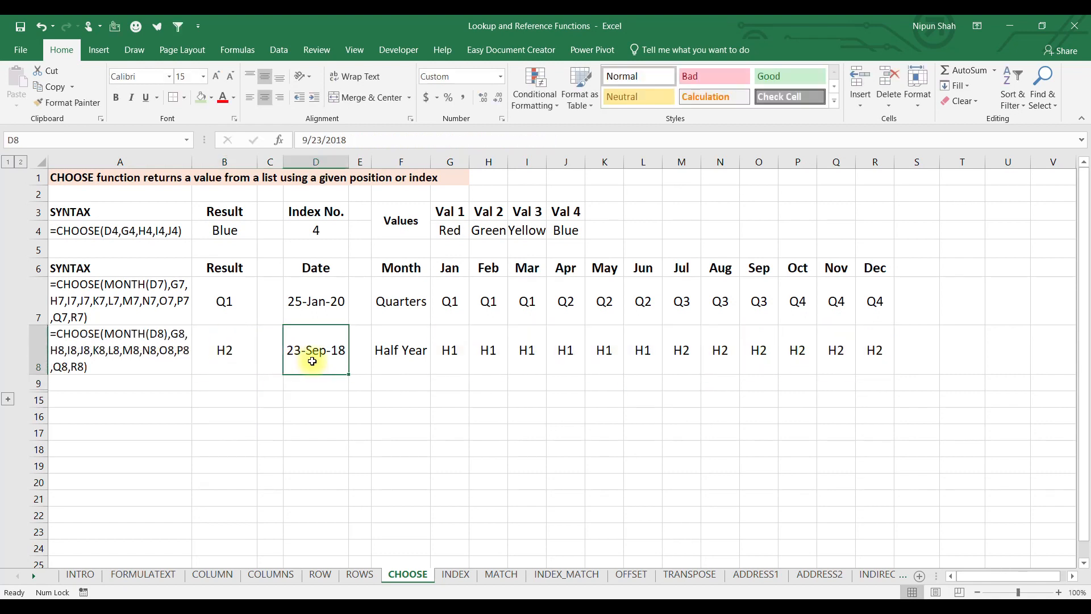
pyautogui.click(311, 142)
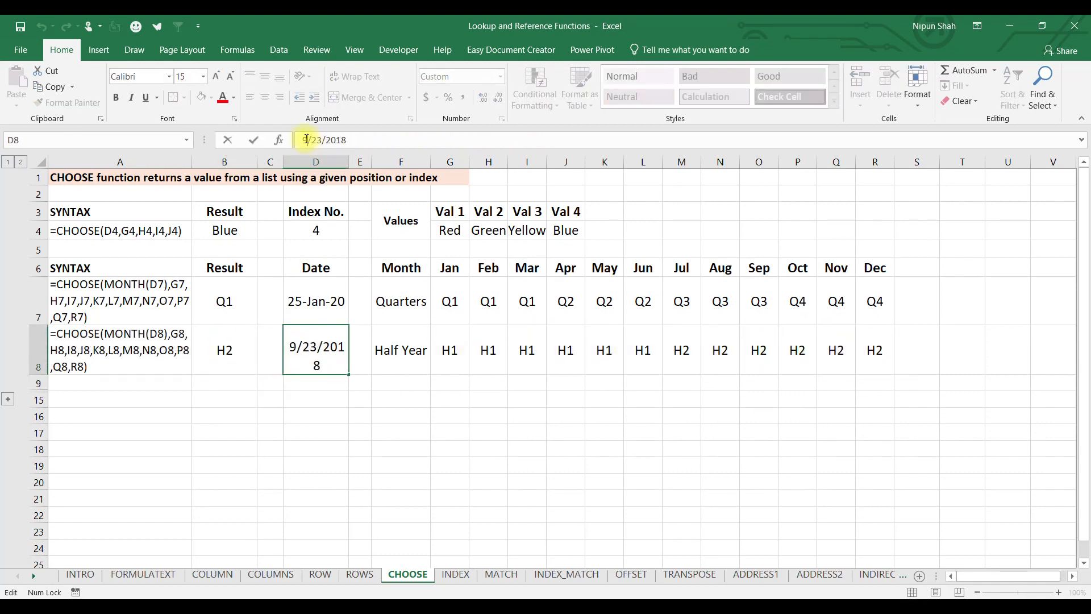
pyautogui.press('BackSpace')
pyautogui.write('3')
pyautogui.press('Return')
pyautogui.click(229, 362)
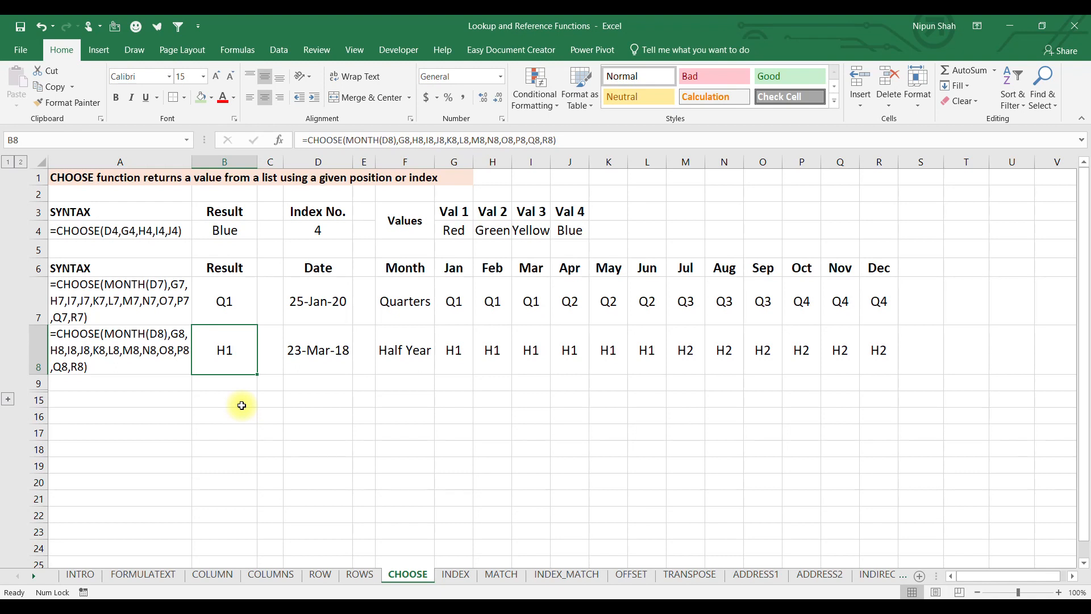
# - Expand the grouped rows 10 to 14 and examine the April-March financial year CHOOSE formulas in B13 and B14
pyautogui.click(6, 400)
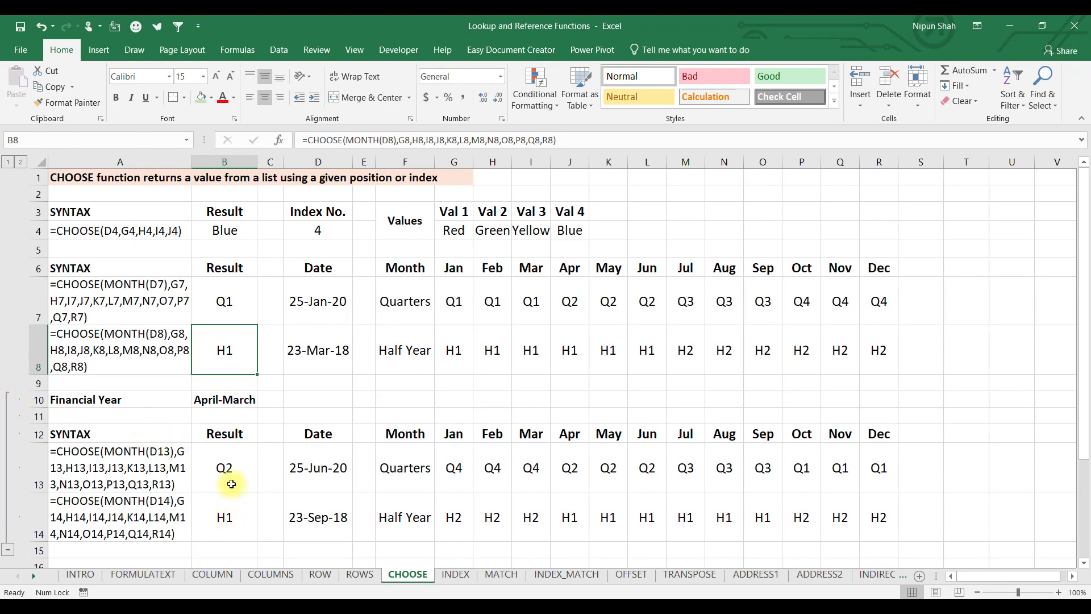
pyautogui.click(232, 400)
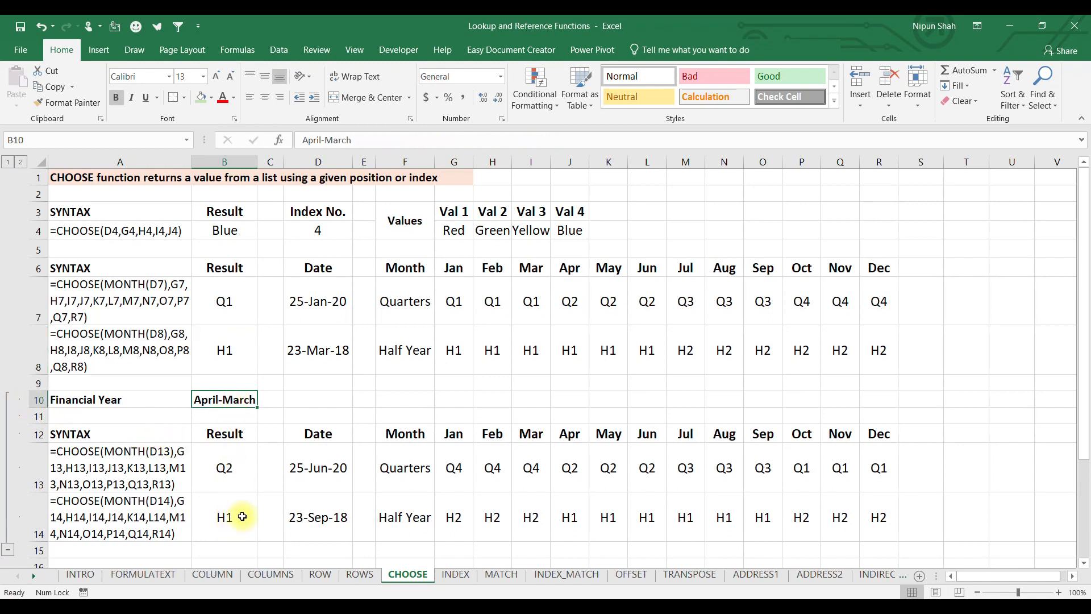
pyautogui.moveTo(453, 434); pyautogui.dragTo(865, 517)
pyautogui.click(234, 473)
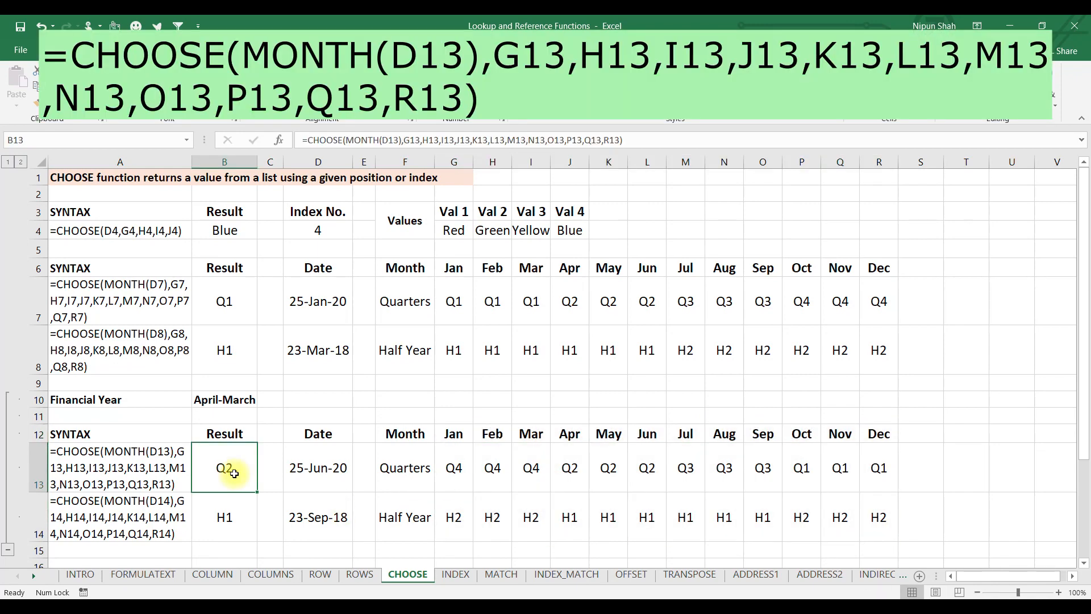
pyautogui.click(233, 514)
pyautogui.click(234, 472)
pyautogui.click(235, 515)
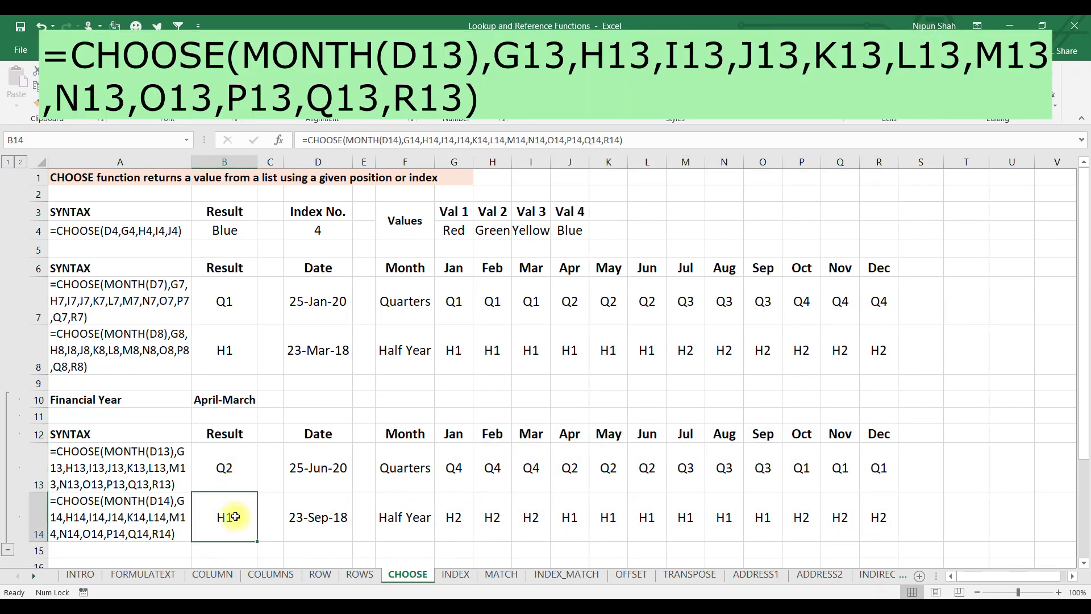
pyautogui.click(238, 398)
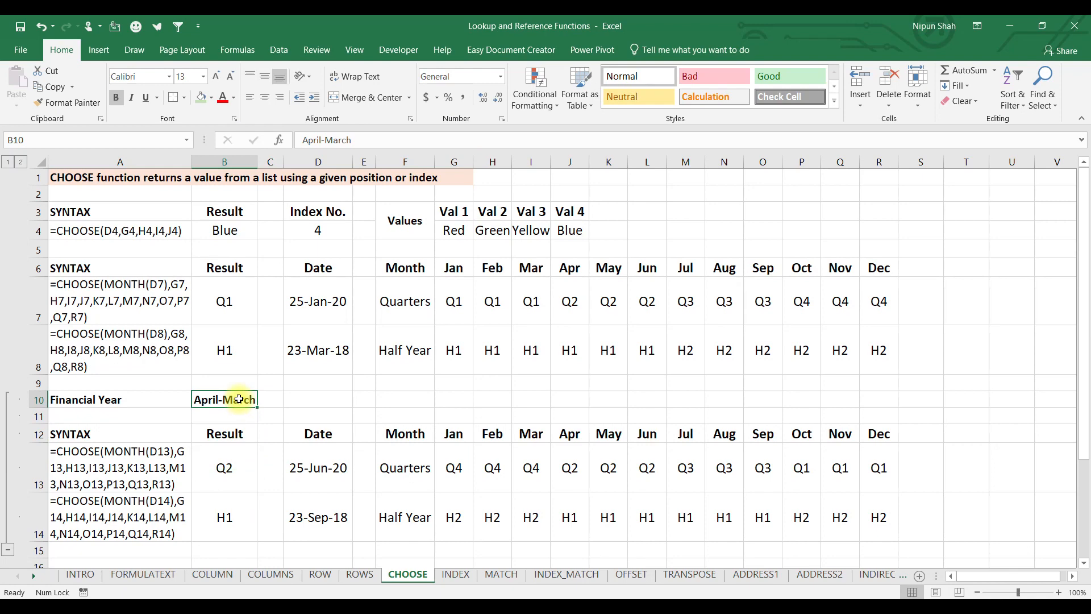
# - Switch to the INDEX sheet and examine the helper table's row and column numbers, the lookup variables and the product data
pyautogui.hotkey('ctrl', 'pagedown')
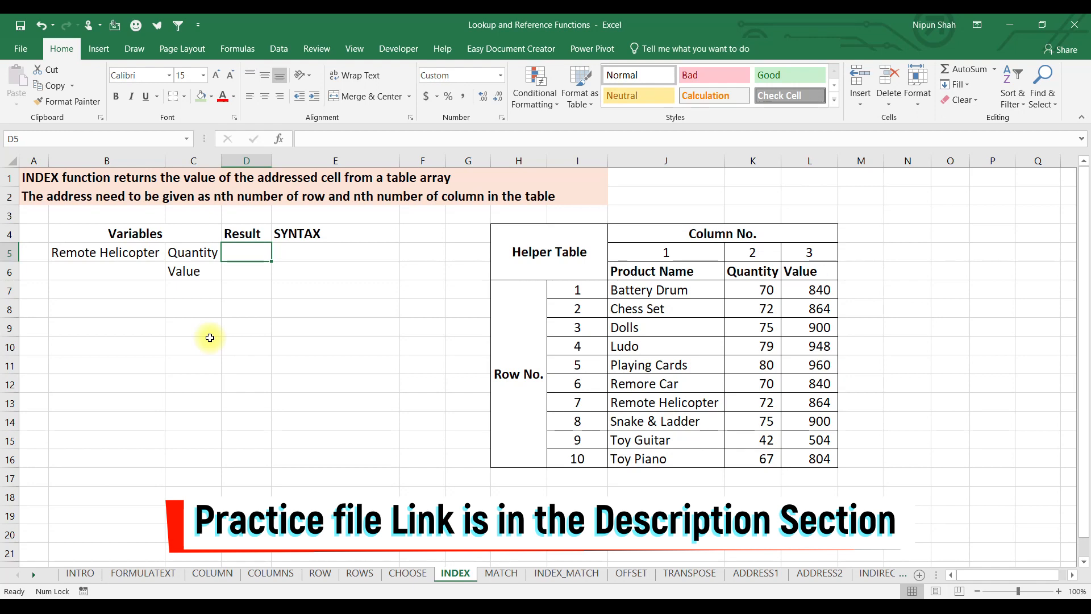
pyautogui.click(552, 247)
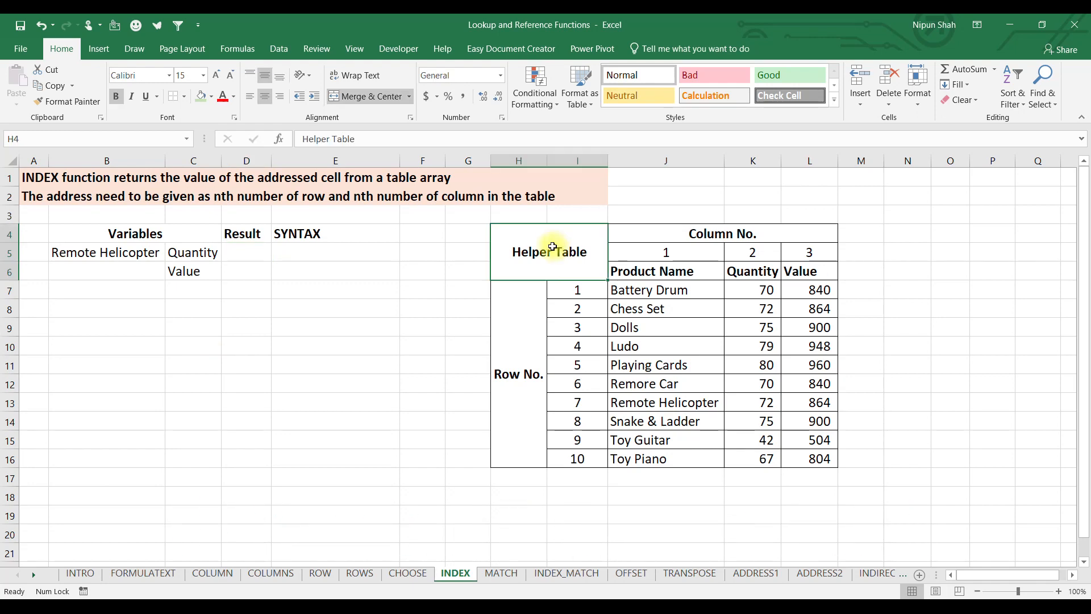
pyautogui.moveTo(543, 247); pyautogui.dragTo(764, 344)
pyautogui.moveTo(688, 251); pyautogui.dragTo(811, 249)
pyautogui.moveTo(577, 289); pyautogui.dragTo(588, 479)
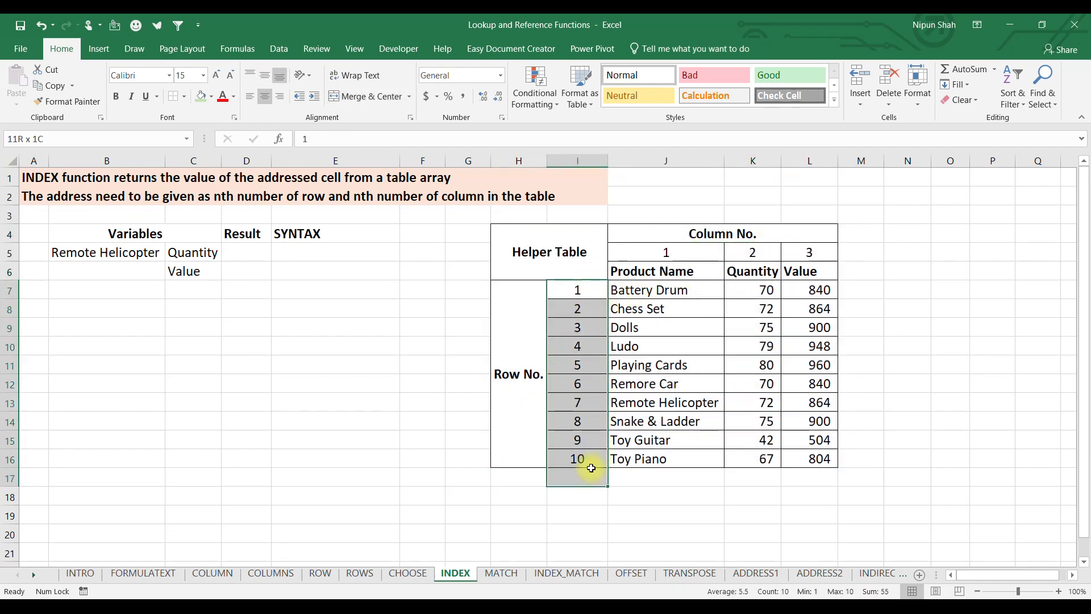
pyautogui.click(257, 251)
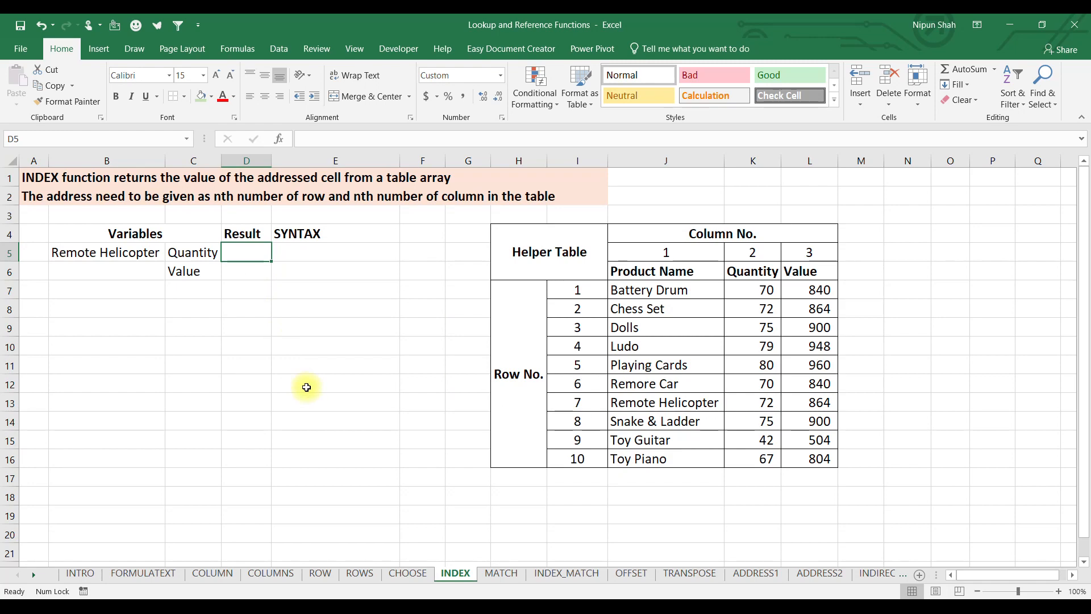
pyautogui.click(196, 254)
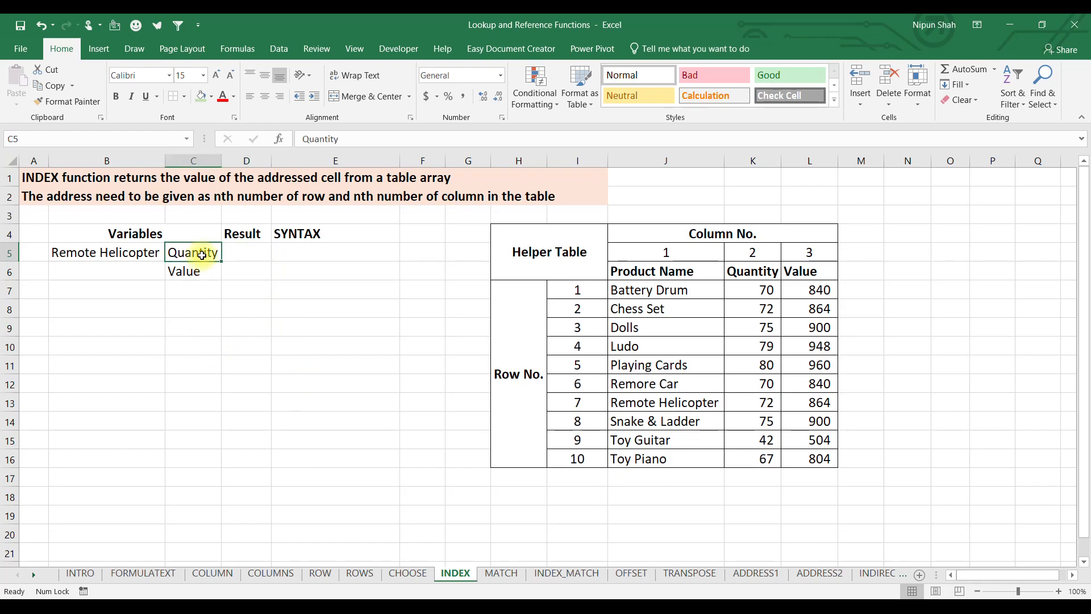
pyautogui.click(125, 266)
pyautogui.moveTo(673, 291); pyautogui.dragTo(802, 451)
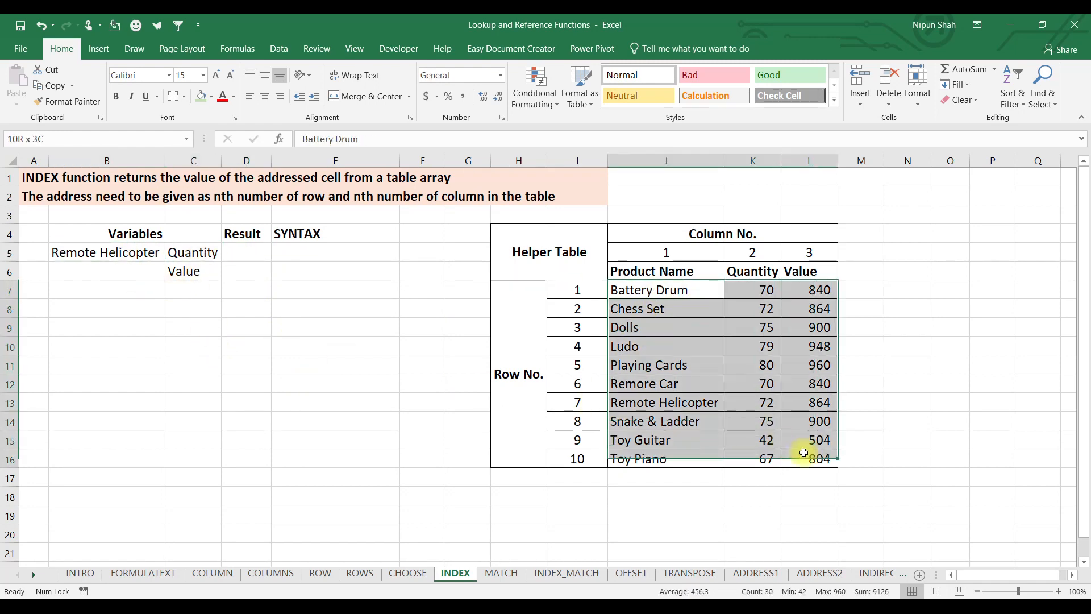
# - Enter =INDEX(J7:L16,7,2) in D5 to return the quantity of Remote Helicopter
pyautogui.click(258, 256)
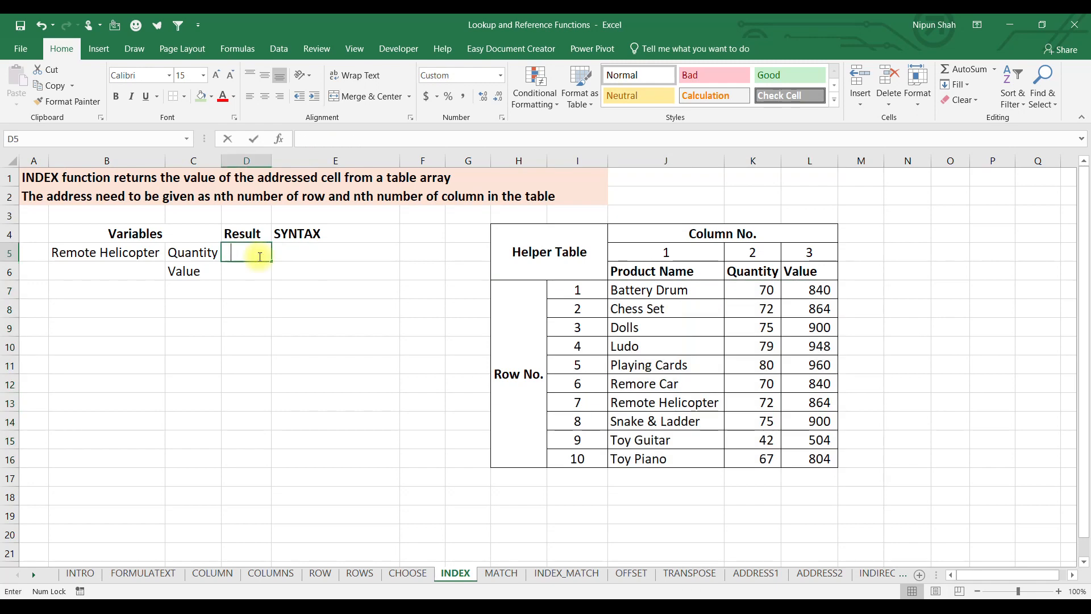
pyautogui.write('=INDEX(')
pyautogui.moveTo(653, 290); pyautogui.dragTo(807, 450)
pyautogui.write(',')
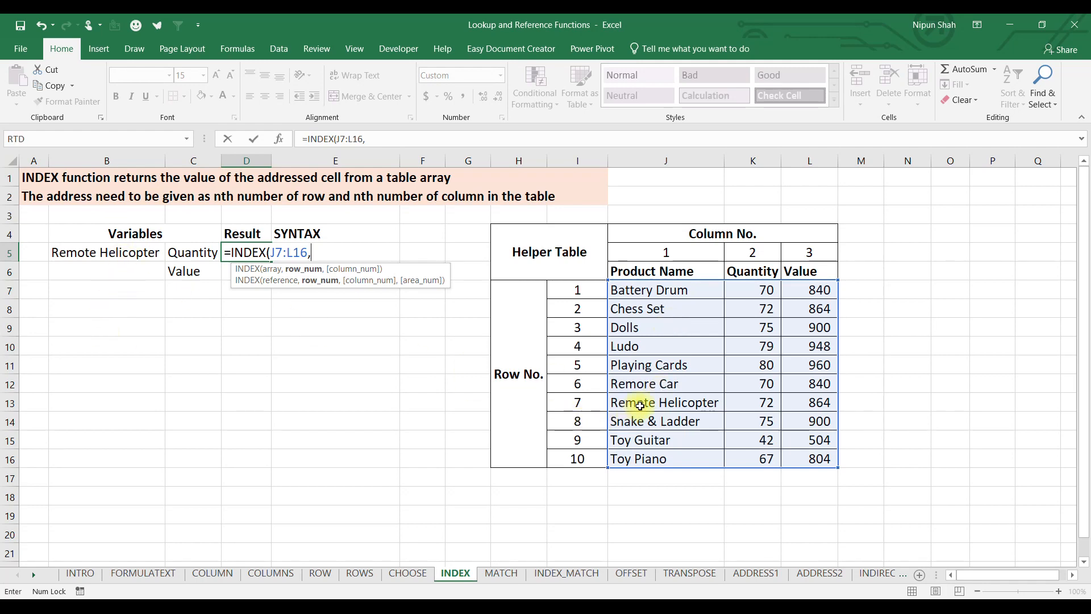
pyautogui.write('7,')
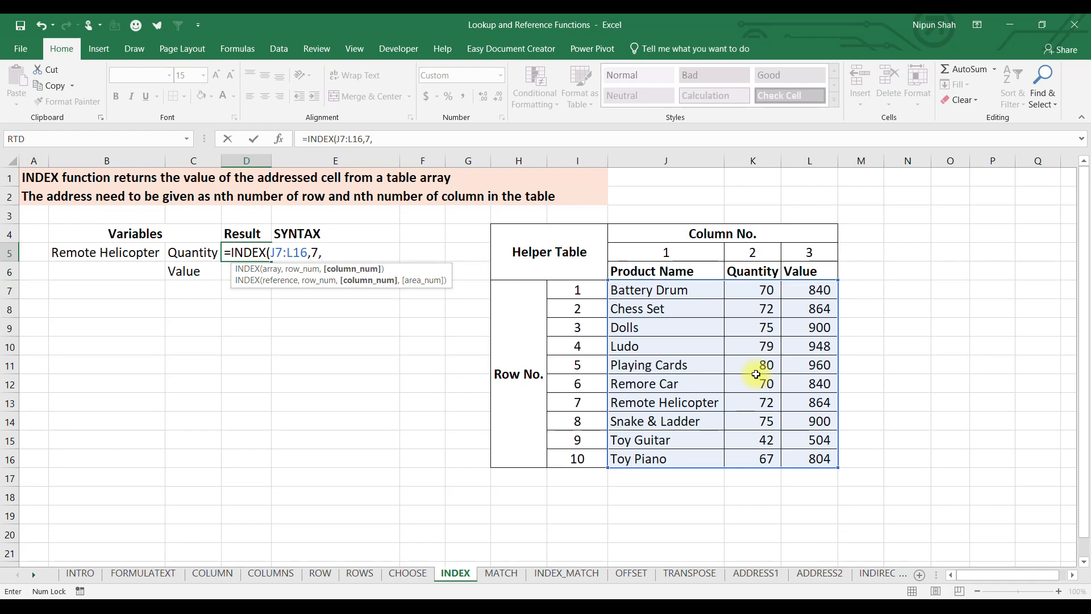
pyautogui.write('2)')
pyautogui.press('Return')
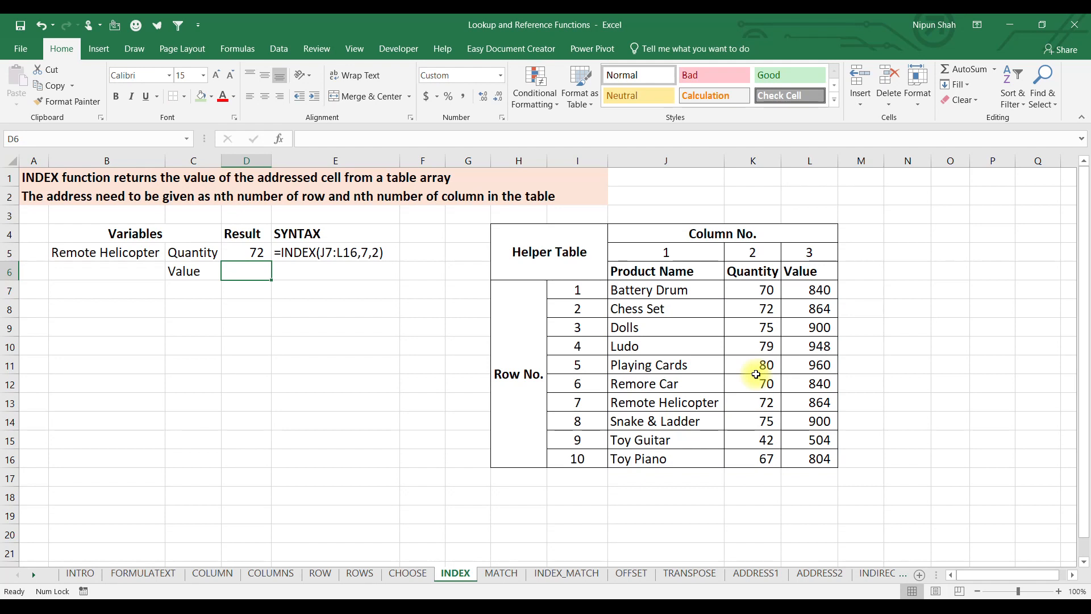
pyautogui.press('Up')
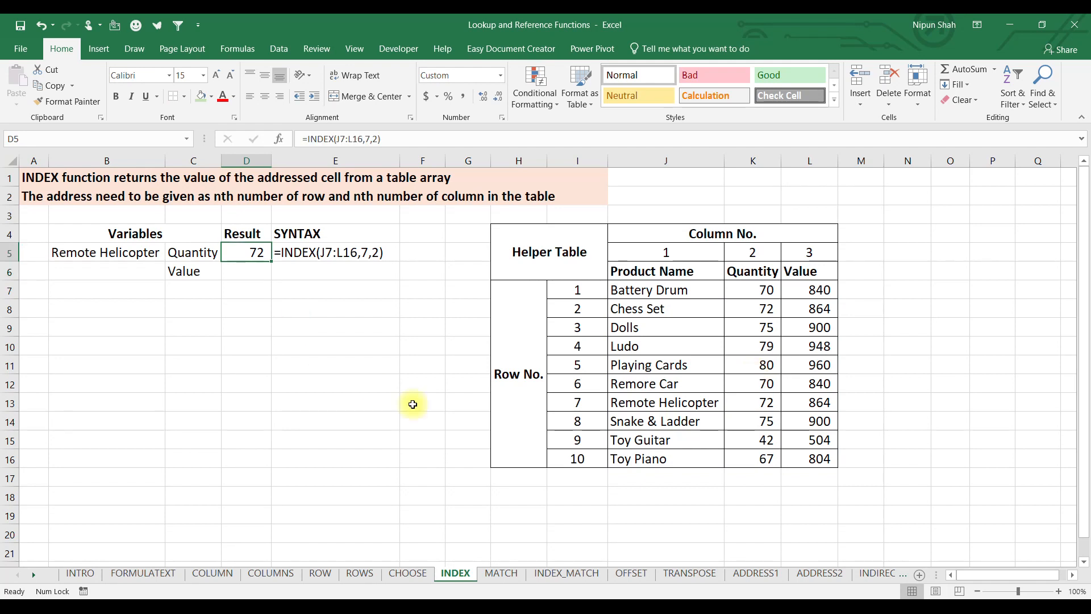
# - Enter =INDEX(J7:L16,7,3) in D6 to return the value of Remote Helicopter, and check it against the table
pyautogui.click(251, 272)
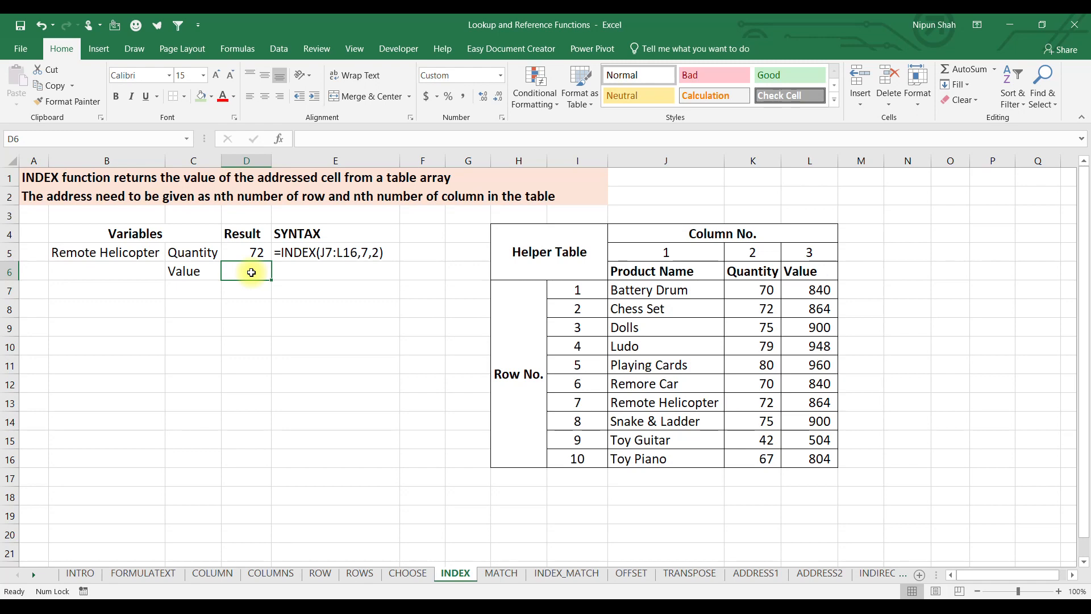
pyautogui.write('=INDEX(')
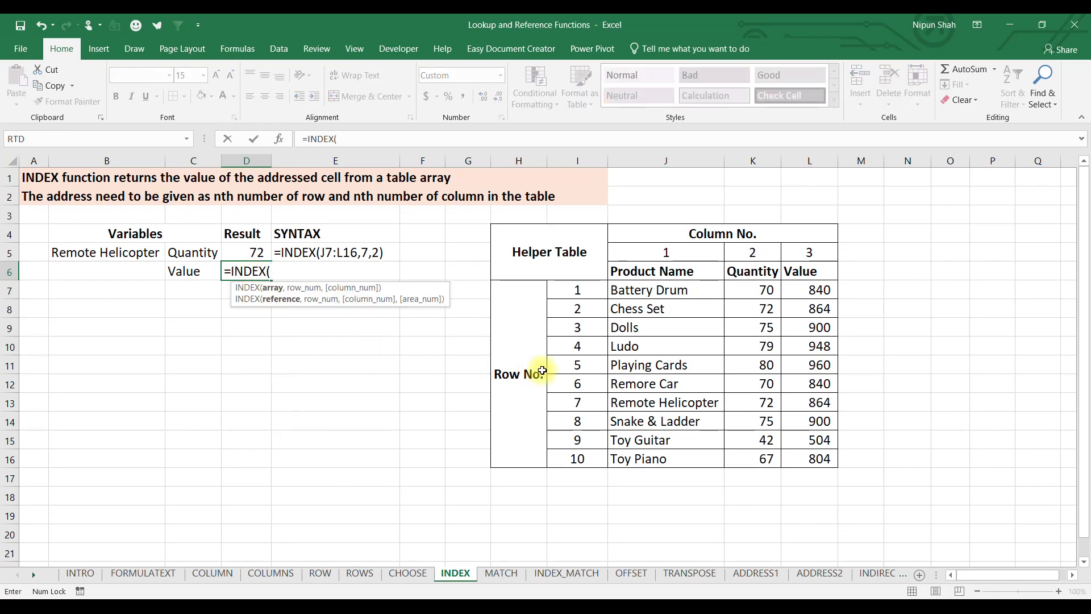
pyautogui.click(637, 292)
pyautogui.moveTo(664, 319); pyautogui.dragTo(807, 458)
pyautogui.write(',7,3')
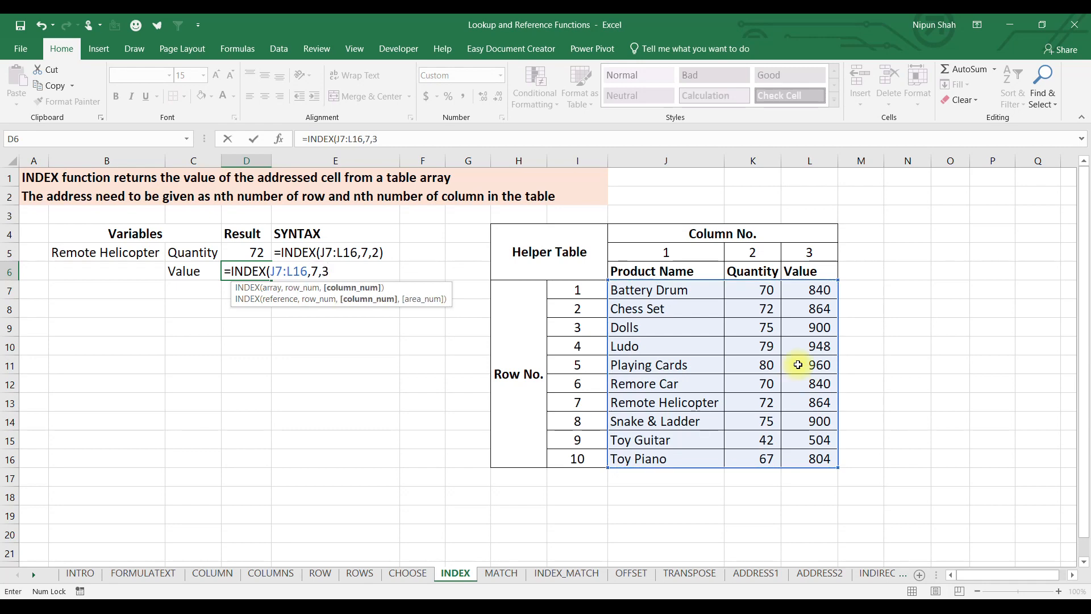
pyautogui.write(')')
pyautogui.press('Return')
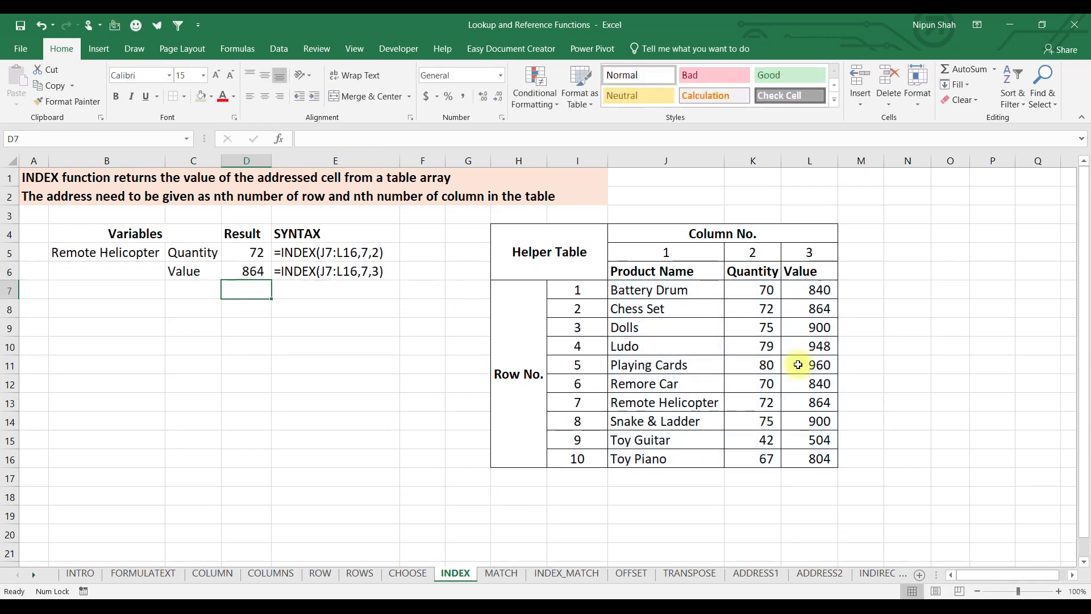
pyautogui.click(250, 272)
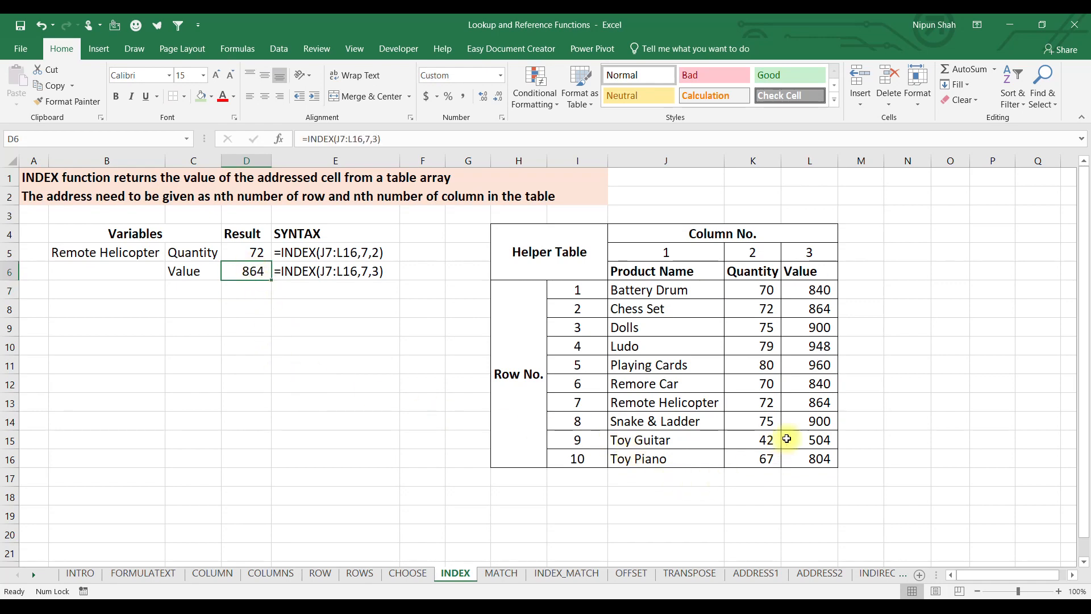
pyautogui.click(811, 405)
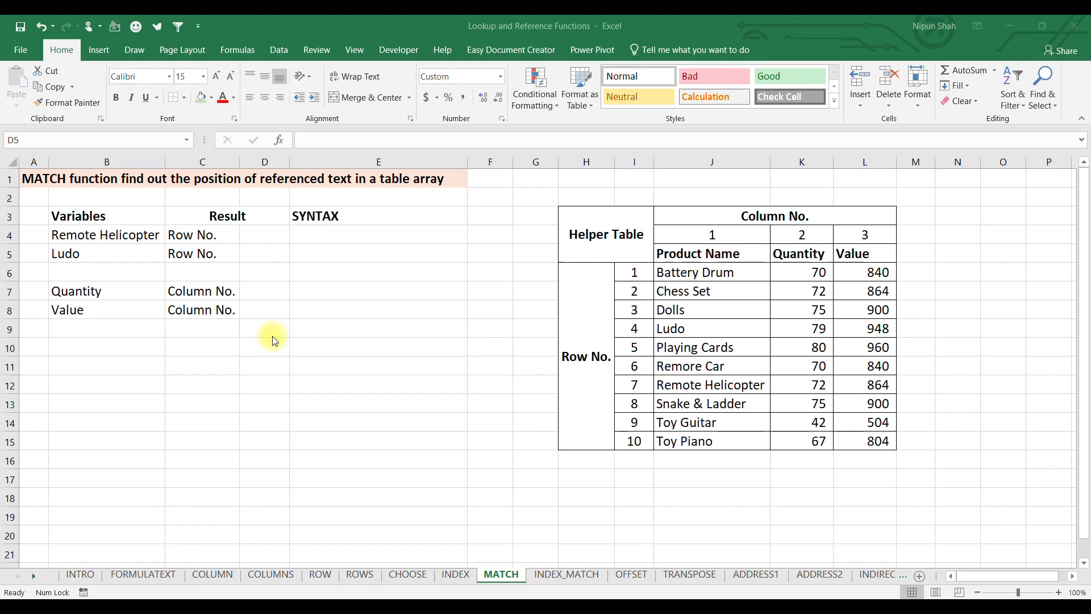
# - Enter =MATCH(B4,J6:J15,0) in D4 to return the row number of Remote Helicopter, and check it against the helper table
pyautogui.moveTo(575, 217); pyautogui.dragTo(843, 364)
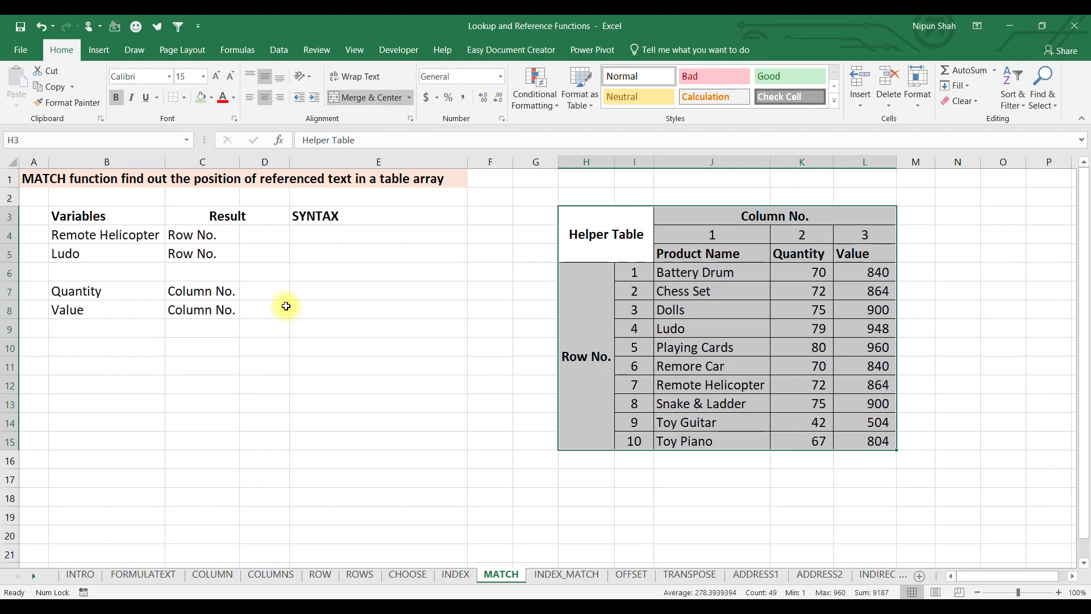
pyautogui.click(269, 233)
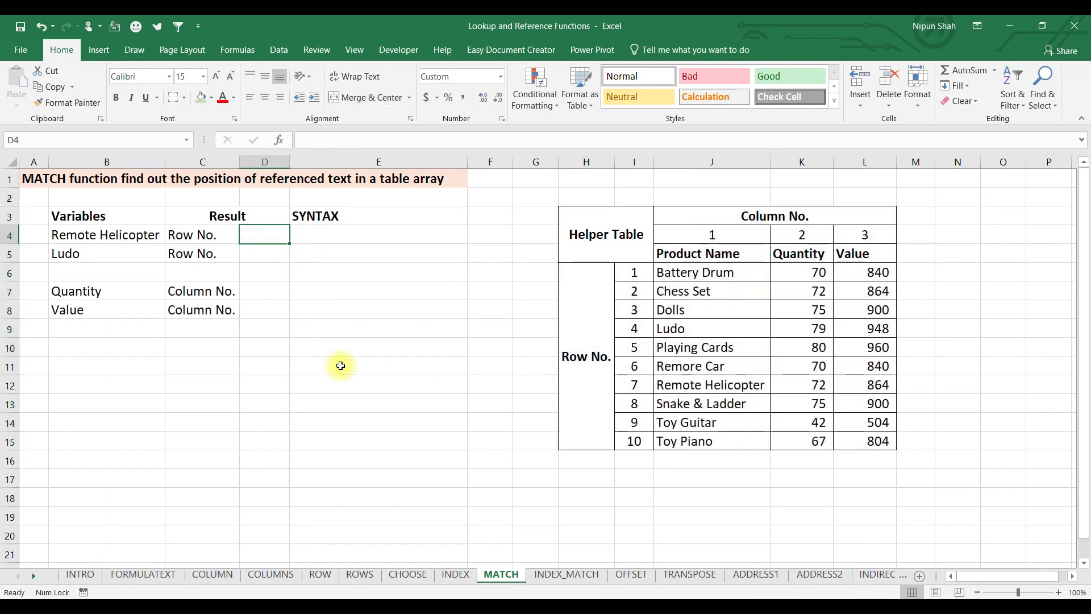
pyautogui.write('=m')
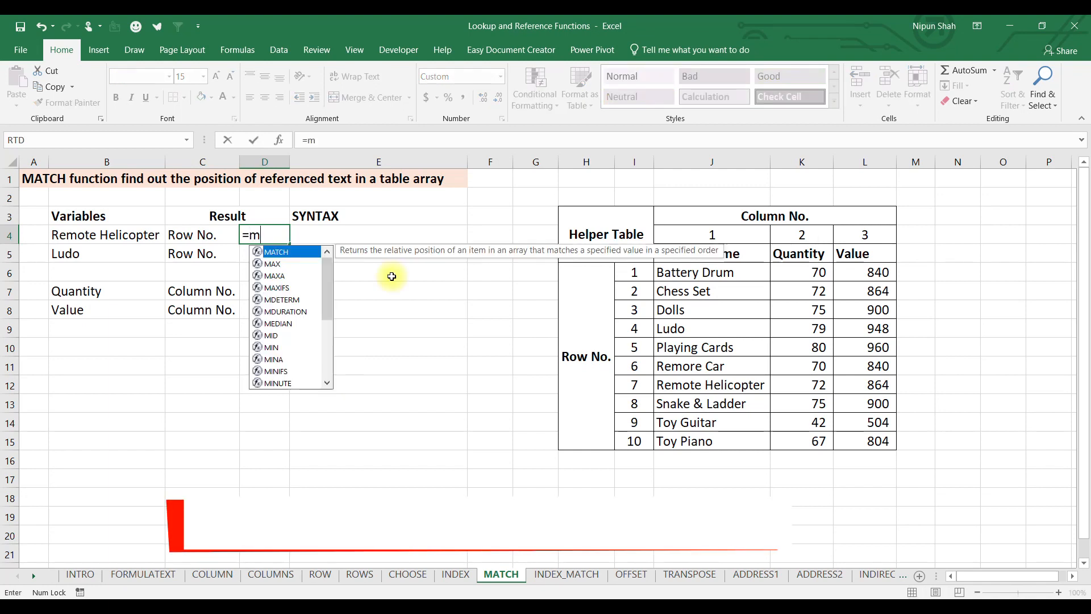
pyautogui.press('Tab')
pyautogui.click(115, 238)
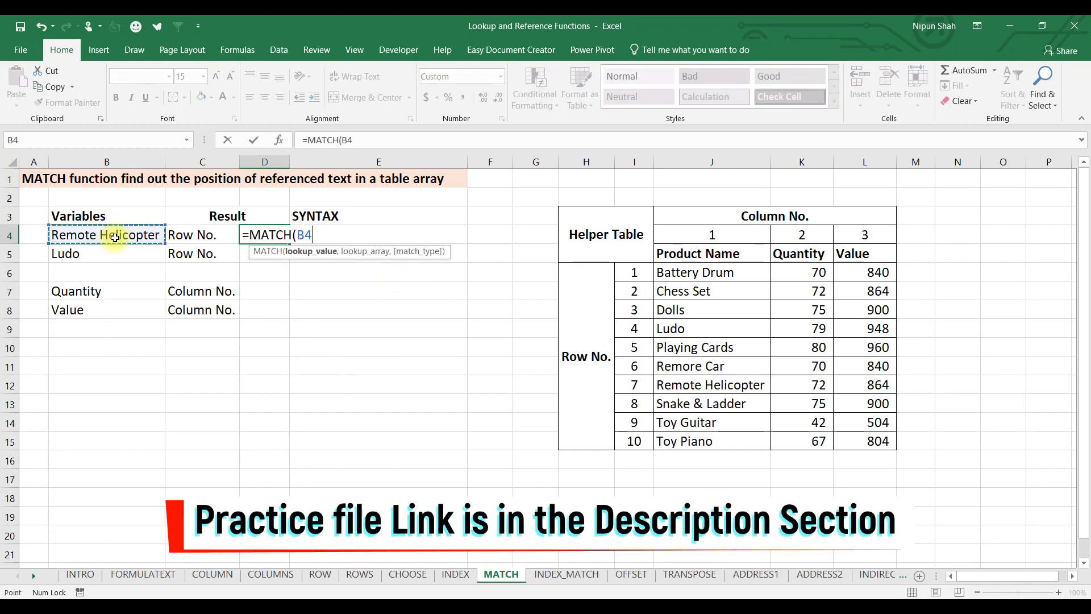
pyautogui.write(',')
pyautogui.moveTo(702, 276); pyautogui.dragTo(694, 438)
pyautogui.write(',')
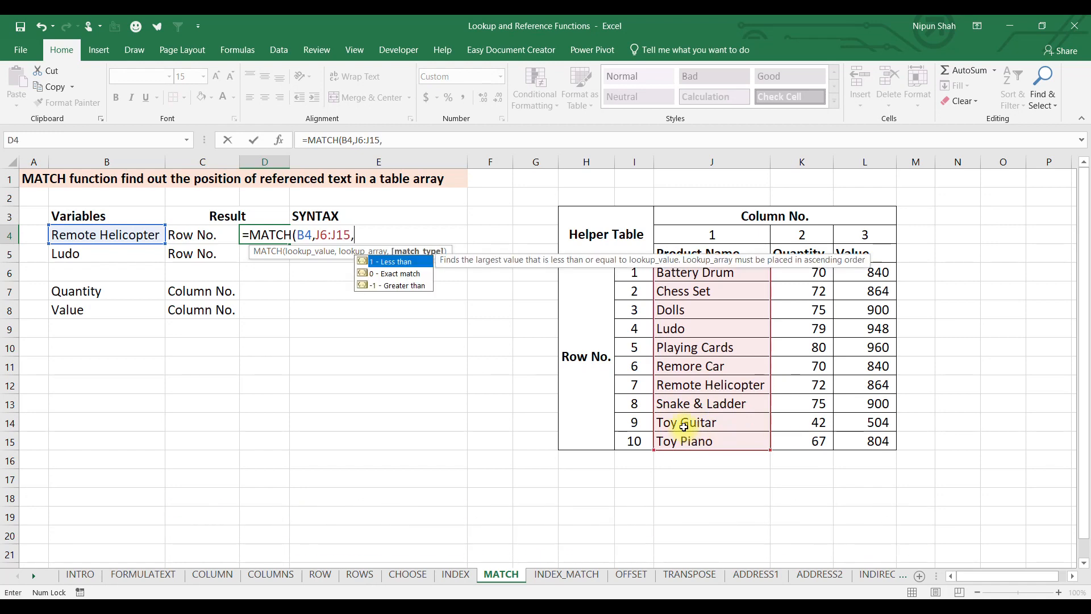
pyautogui.write('0)')
pyautogui.press('Return')
pyautogui.click(266, 234)
pyautogui.moveTo(642, 385); pyautogui.dragTo(862, 378)
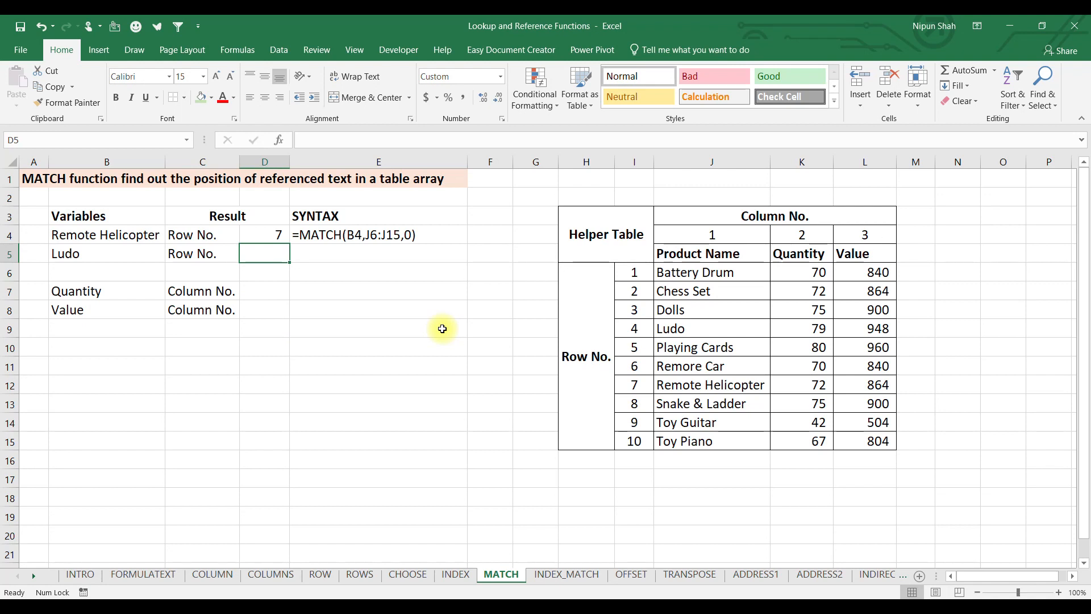
# - Enter =MATCH(B5,J6:J15,0) in D5 to return the row number of Ludo, and check it against the helper table
pyautogui.write('=ma')
pyautogui.press('Tab')
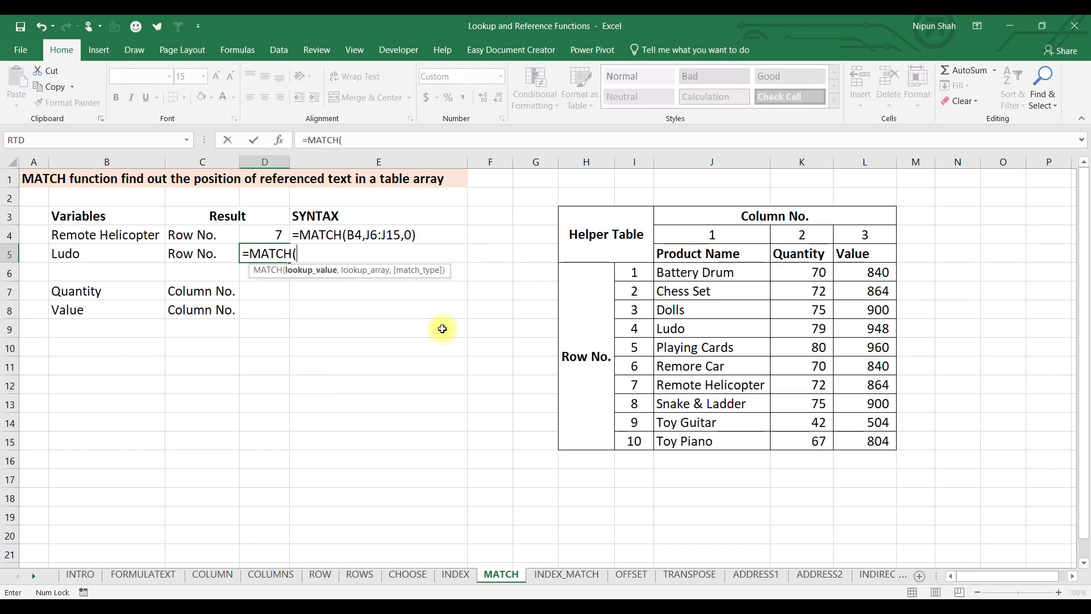
pyautogui.click(148, 255)
pyautogui.write(',')
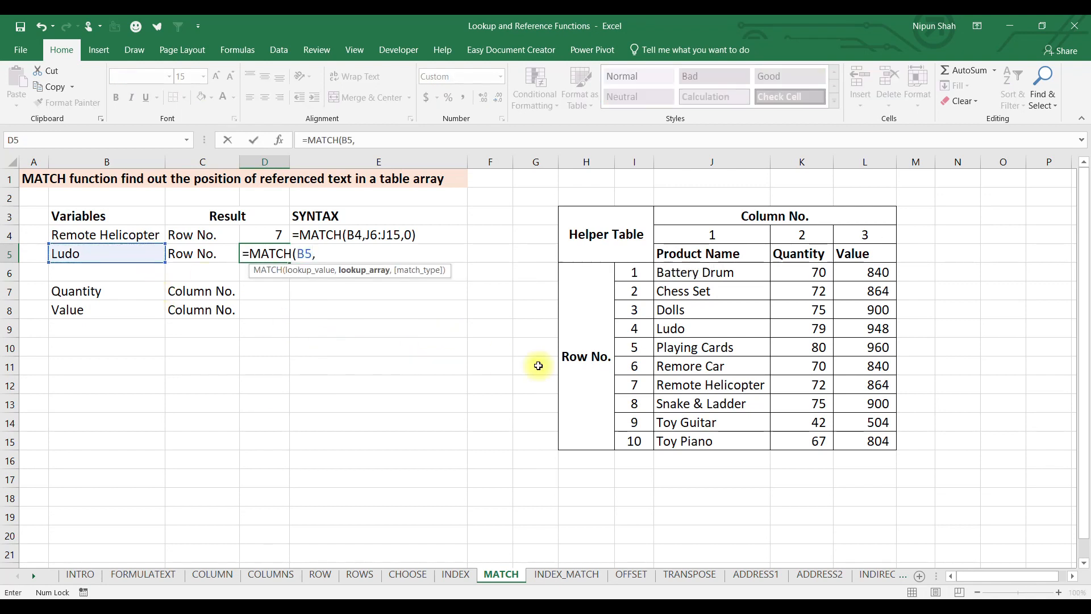
pyautogui.moveTo(684, 274); pyautogui.dragTo(694, 439)
pyautogui.write(',')
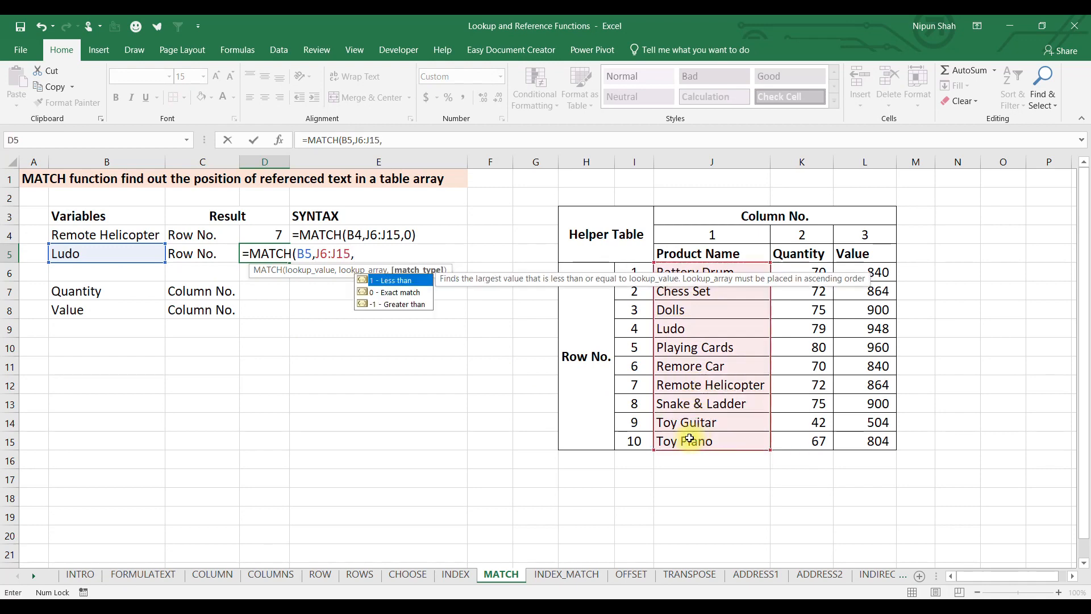
pyautogui.write('0)')
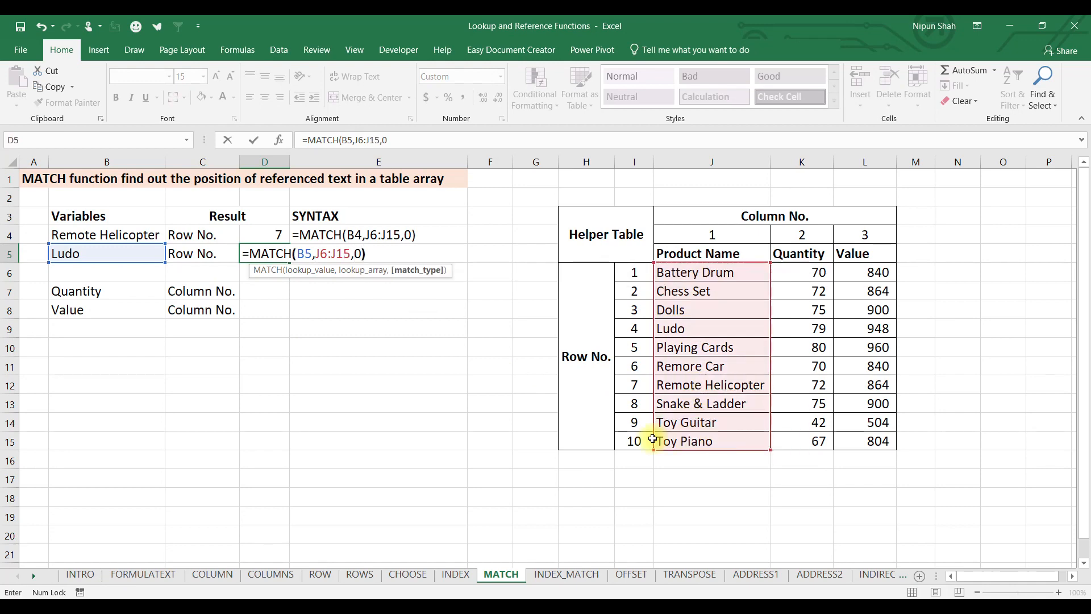
pyautogui.press('Return')
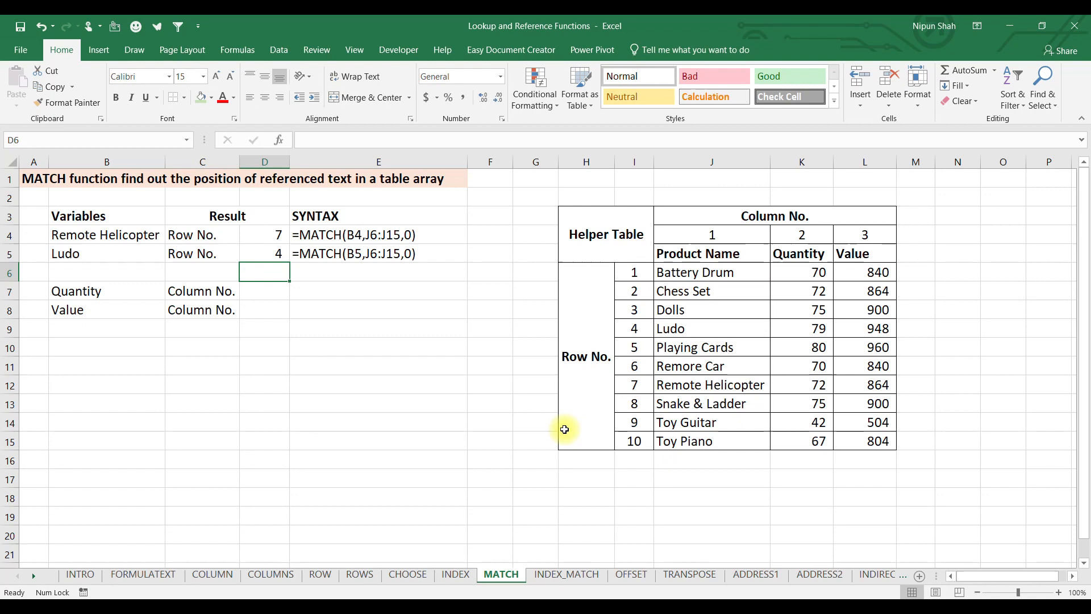
pyautogui.moveTo(637, 329); pyautogui.dragTo(674, 330)
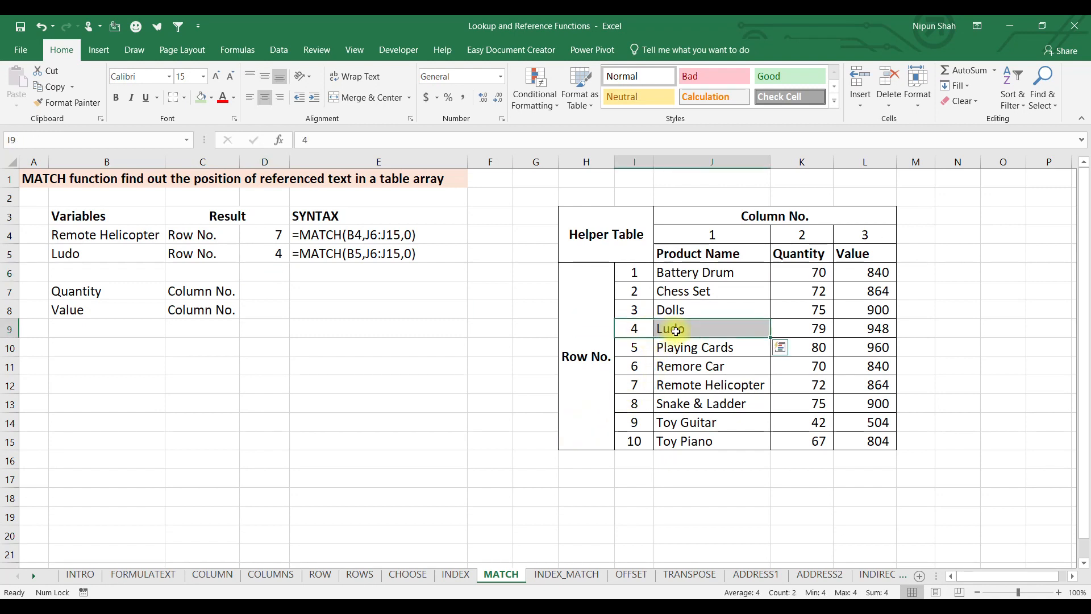
# - Enter =MATCH(B7,J5:L5,0) in D7 to return the column number of Quantity, and check it against the product table
pyautogui.click(277, 300)
pyautogui.moveTo(93, 290); pyautogui.dragTo(93, 309)
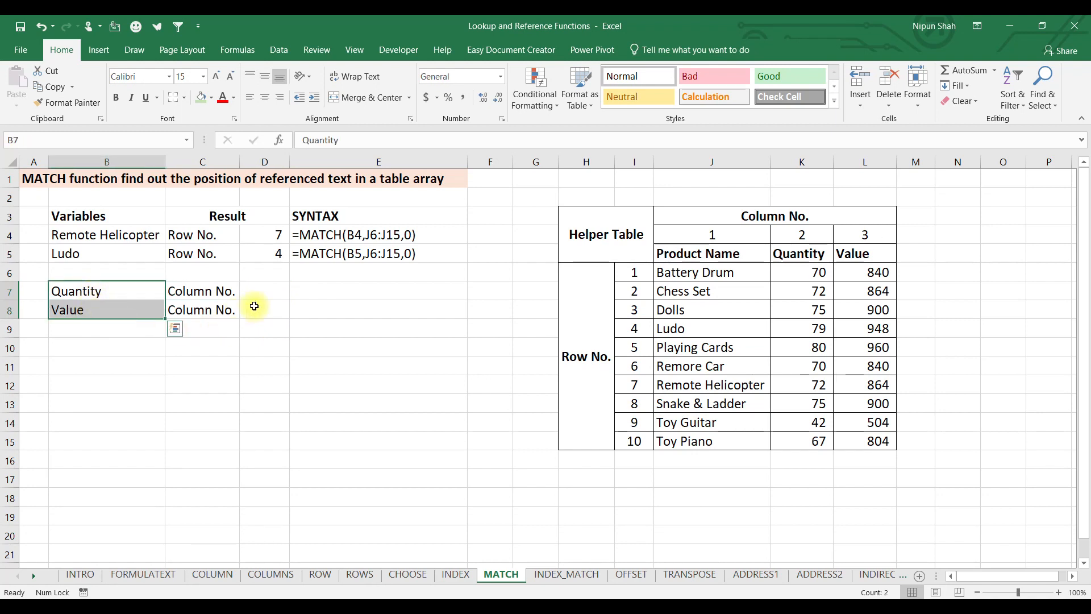
pyautogui.click(263, 290)
pyautogui.write('=MATCH(')
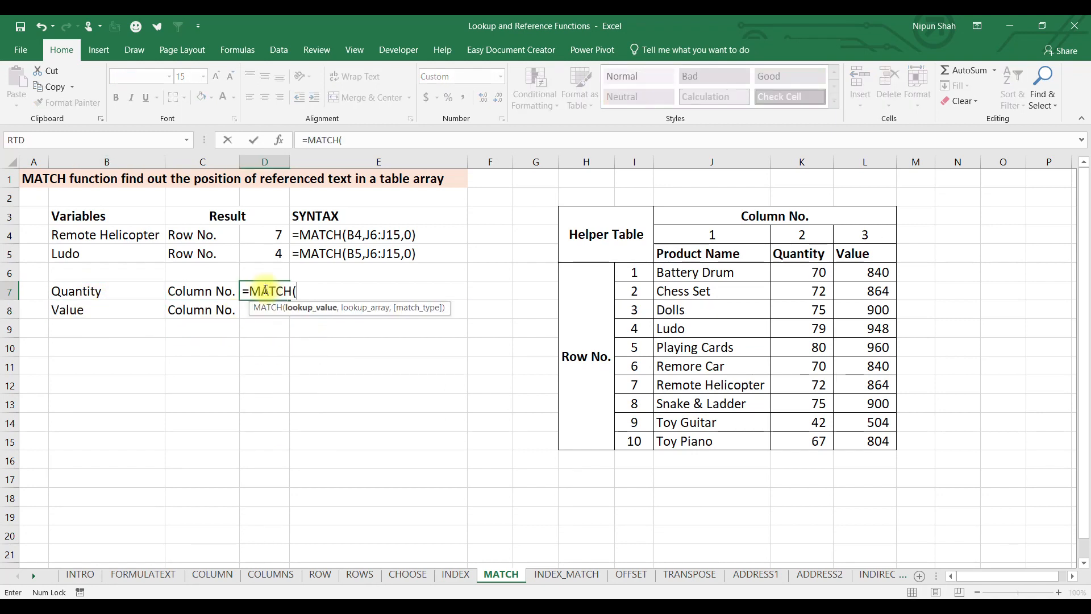
pyautogui.click(90, 291)
pyautogui.write(',')
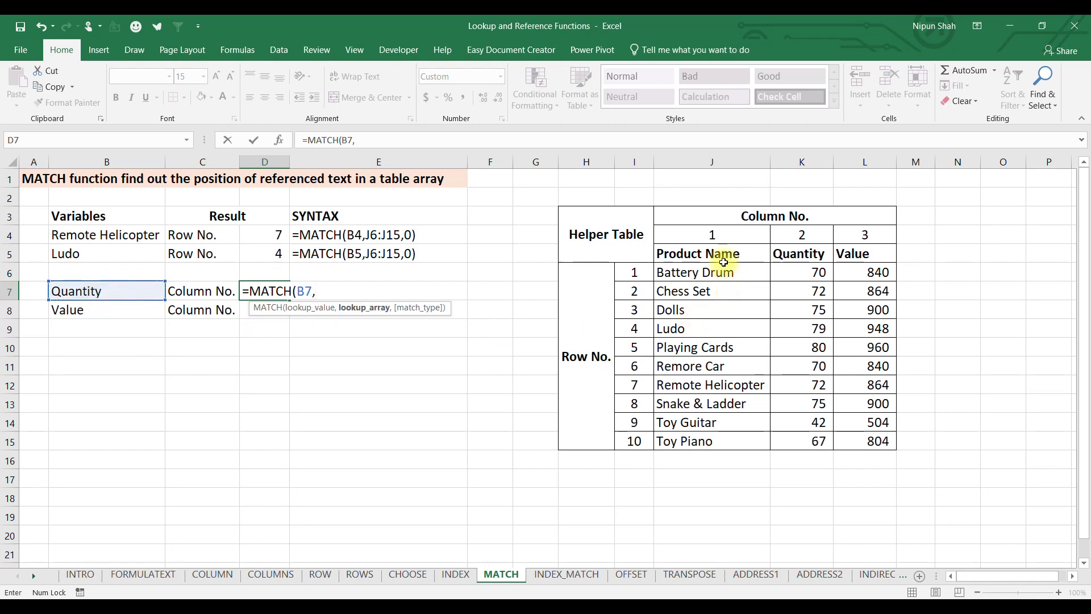
pyautogui.moveTo(722, 255); pyautogui.dragTo(851, 257)
pyautogui.write(',0')
pyautogui.press('Return')
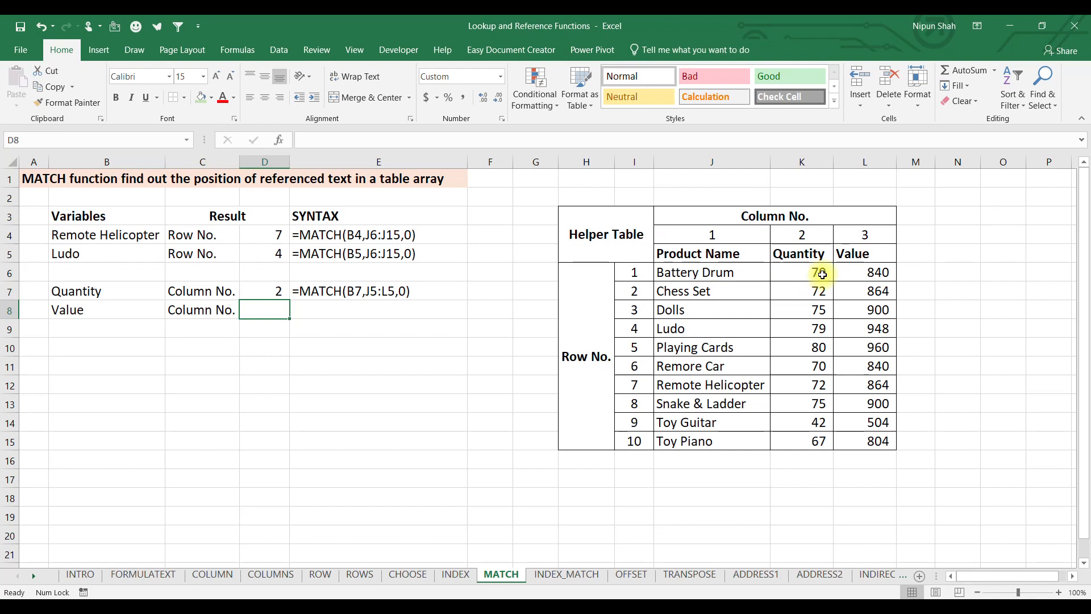
pyautogui.moveTo(733, 254); pyautogui.dragTo(873, 449)
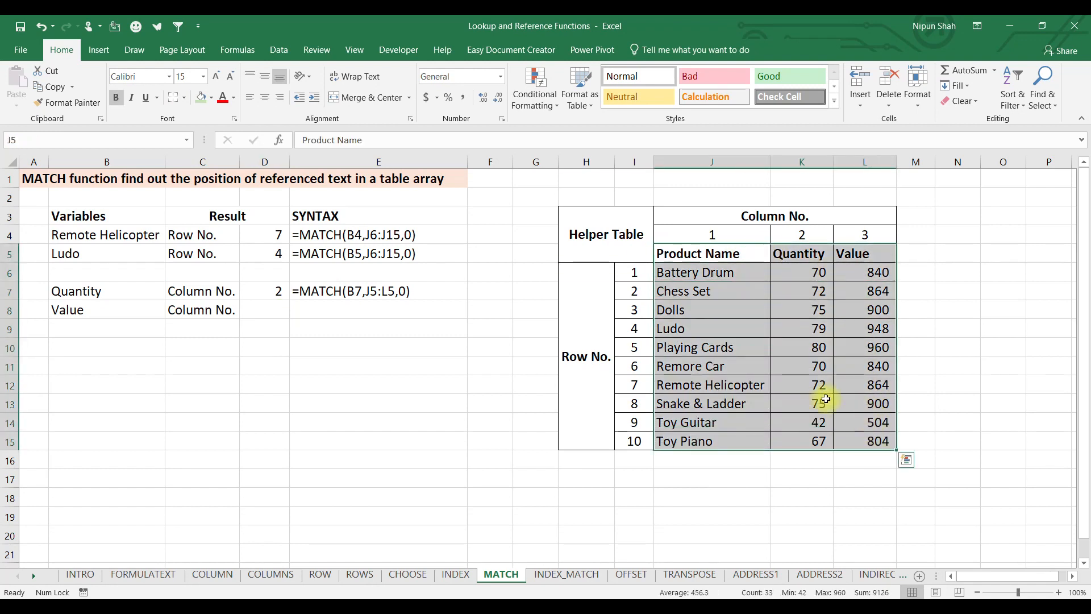
# - Enter =MATCH(B8,J5:L5,0) in D8 to return the column number of Value, and check it against the header row
pyautogui.click(283, 311)
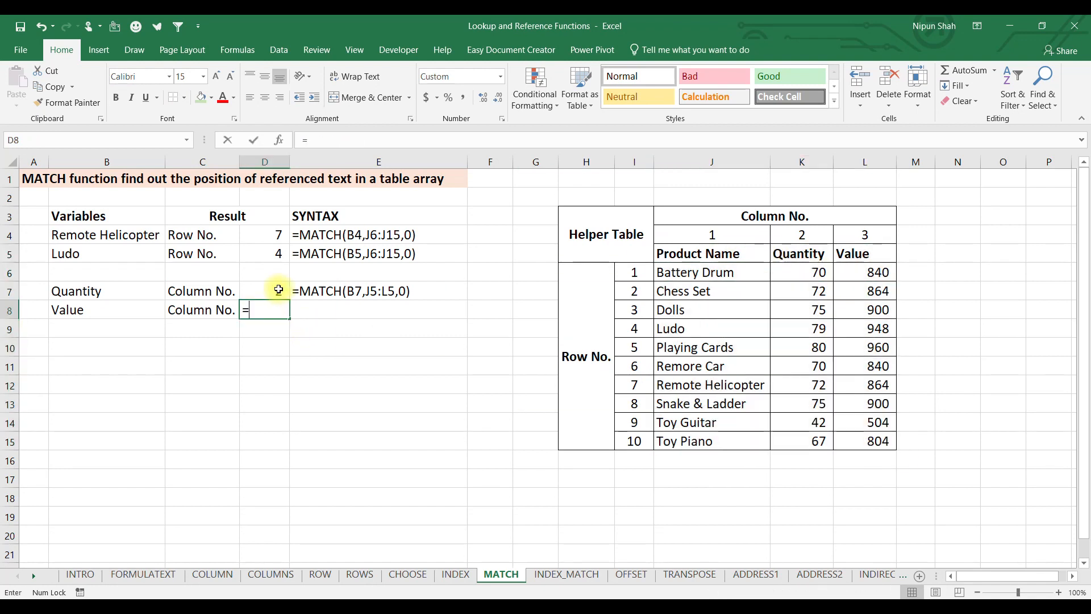
pyautogui.write('=mat')
pyautogui.press('Tab')
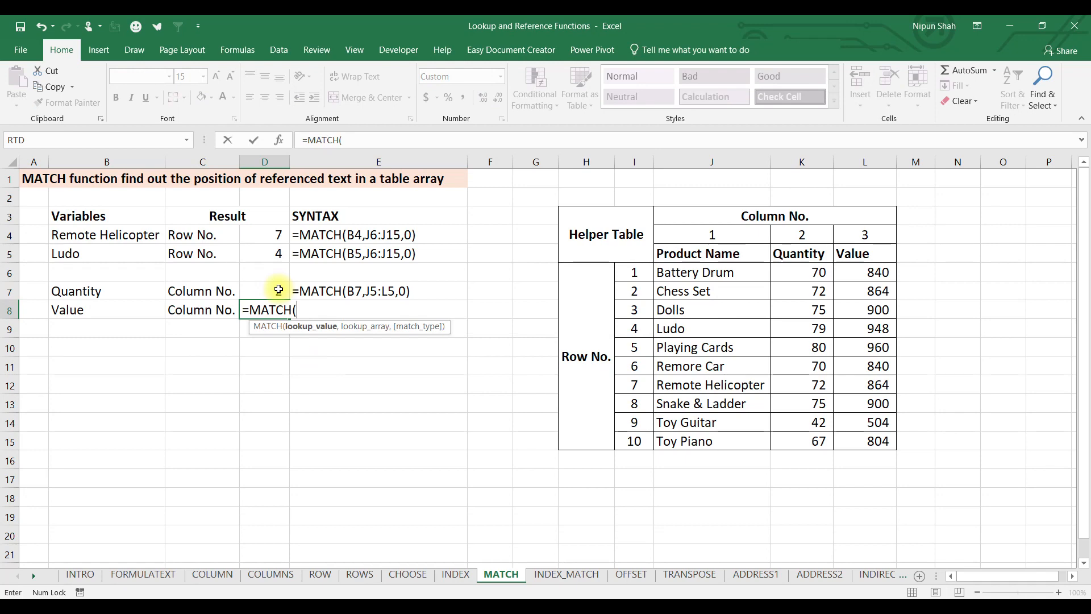
pyautogui.click(143, 309)
pyautogui.write(',')
pyautogui.moveTo(736, 255); pyautogui.dragTo(858, 256)
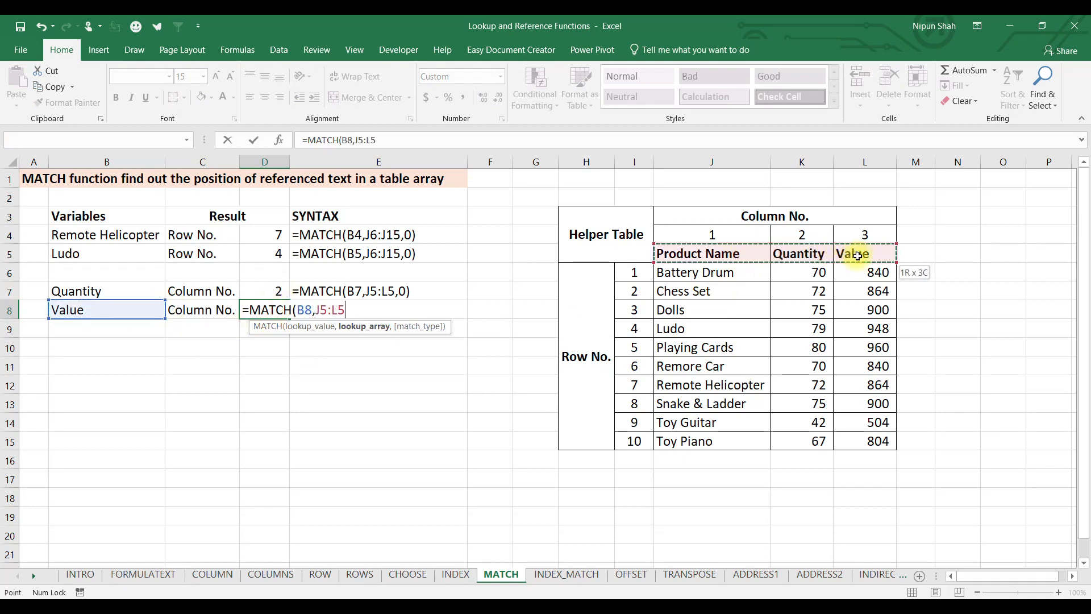
pyautogui.write(',0')
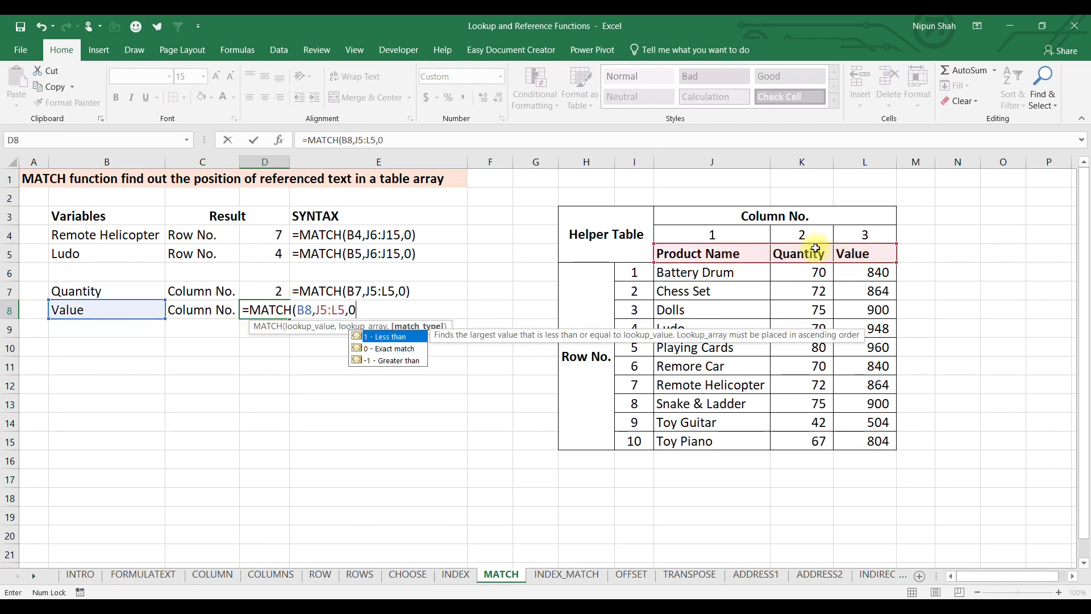
pyautogui.write(')')
pyautogui.press('Return')
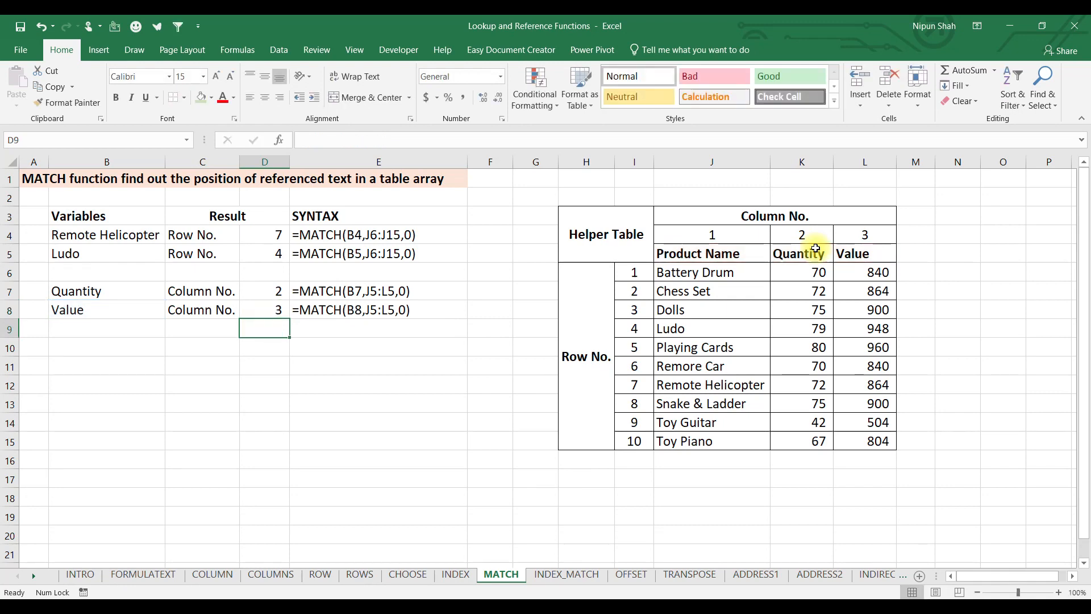
pyautogui.press('Up')
pyautogui.moveTo(739, 246); pyautogui.dragTo(856, 253)
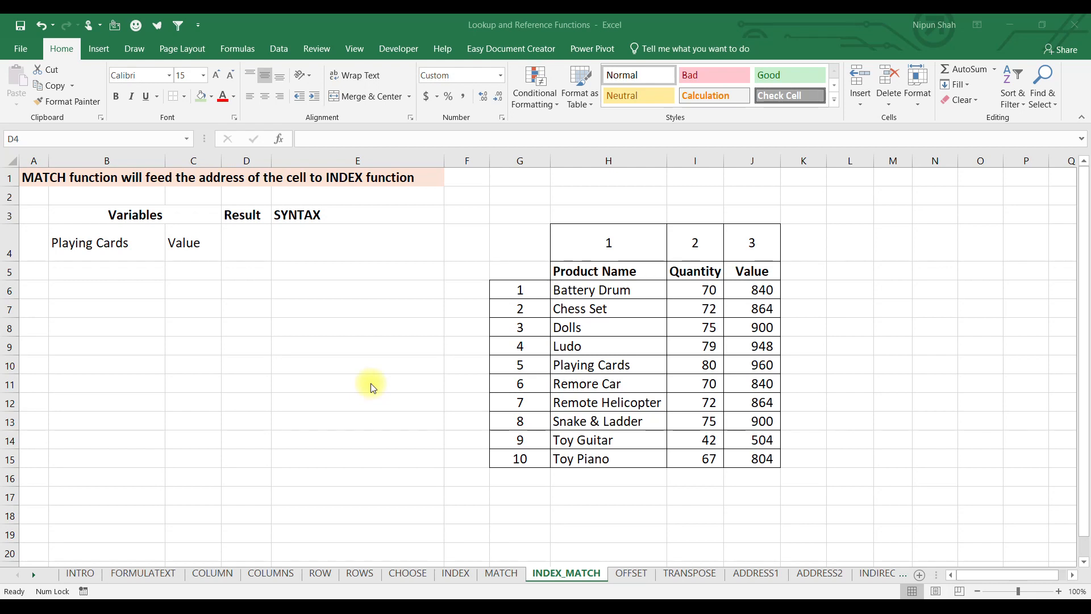
# - Review the table and lookup variables on the INDEX_MATCH sheet, and start an INDEX formula in D4 with H6:J15 as the array
pyautogui.moveTo(520, 244); pyautogui.dragTo(758, 463)
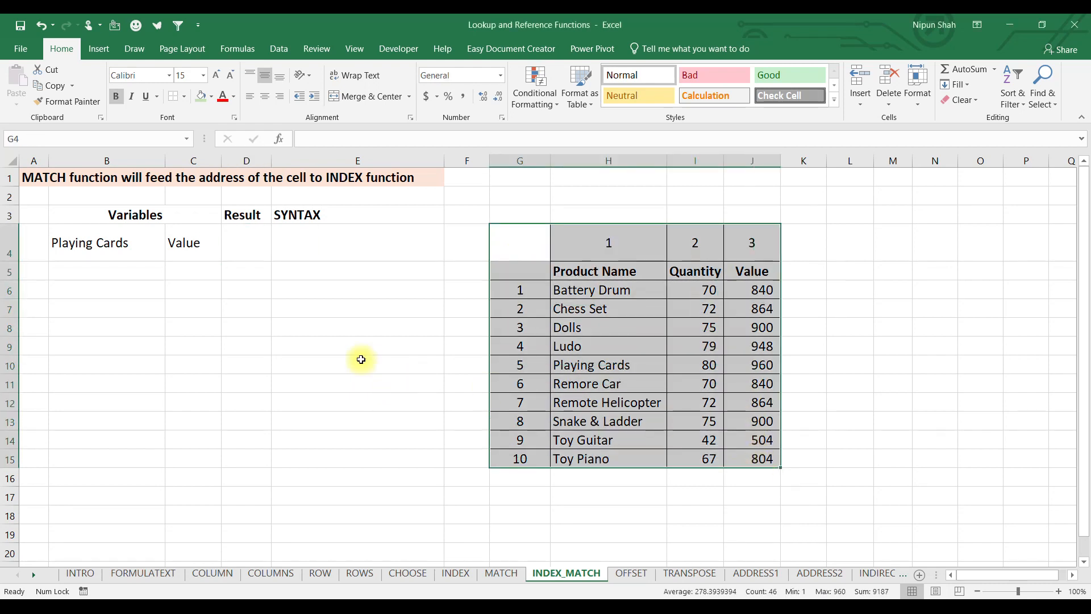
pyautogui.click(244, 253)
pyautogui.click(110, 250)
pyautogui.click(174, 244)
pyautogui.click(250, 243)
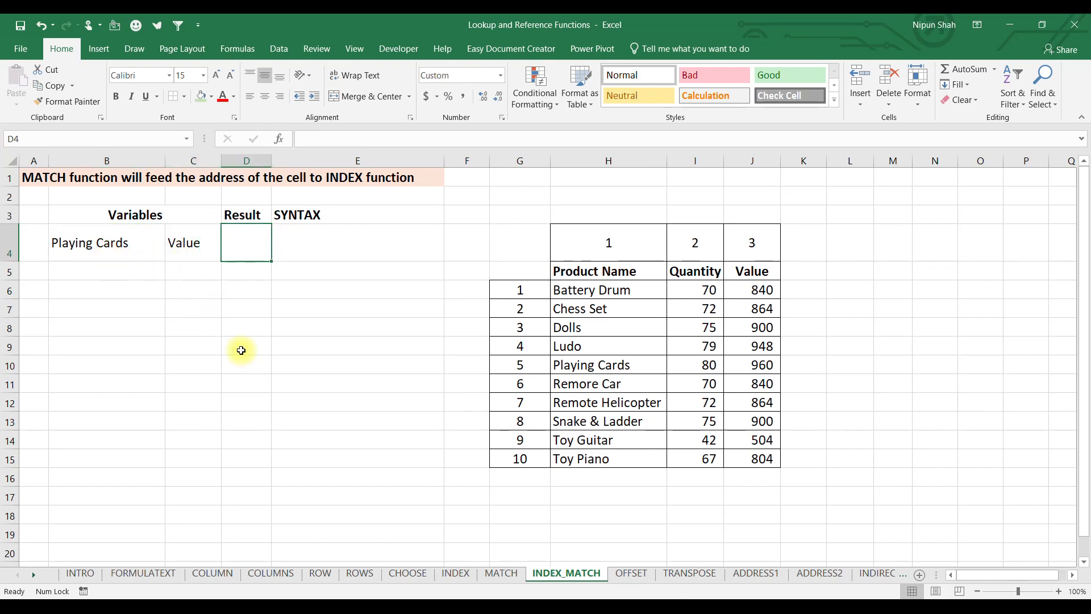
pyautogui.write('=INDEX(')
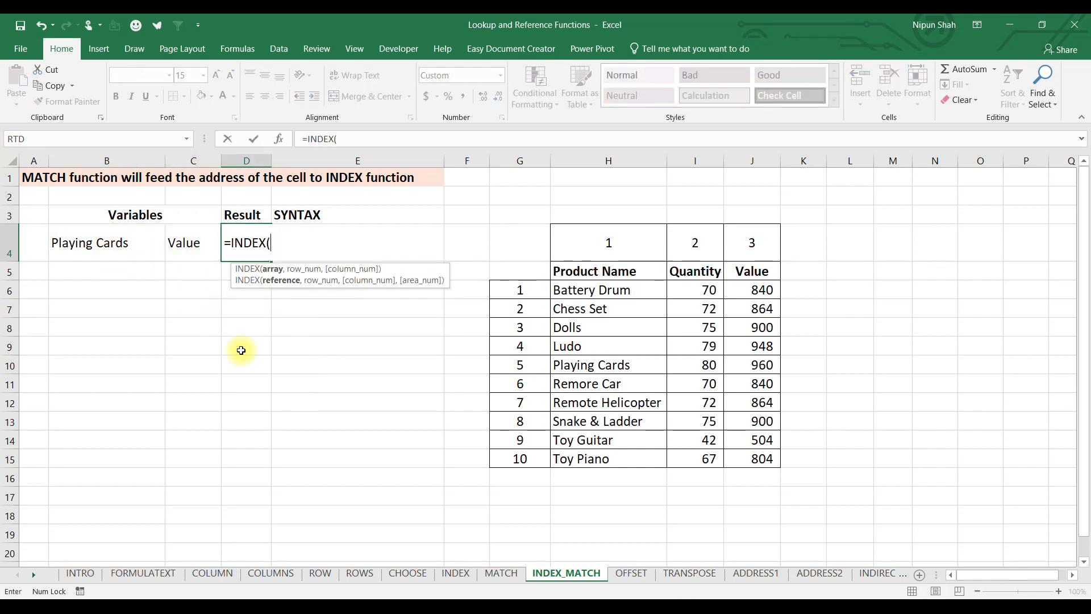
pyautogui.moveTo(586, 294); pyautogui.dragTo(770, 451)
pyautogui.write(',')
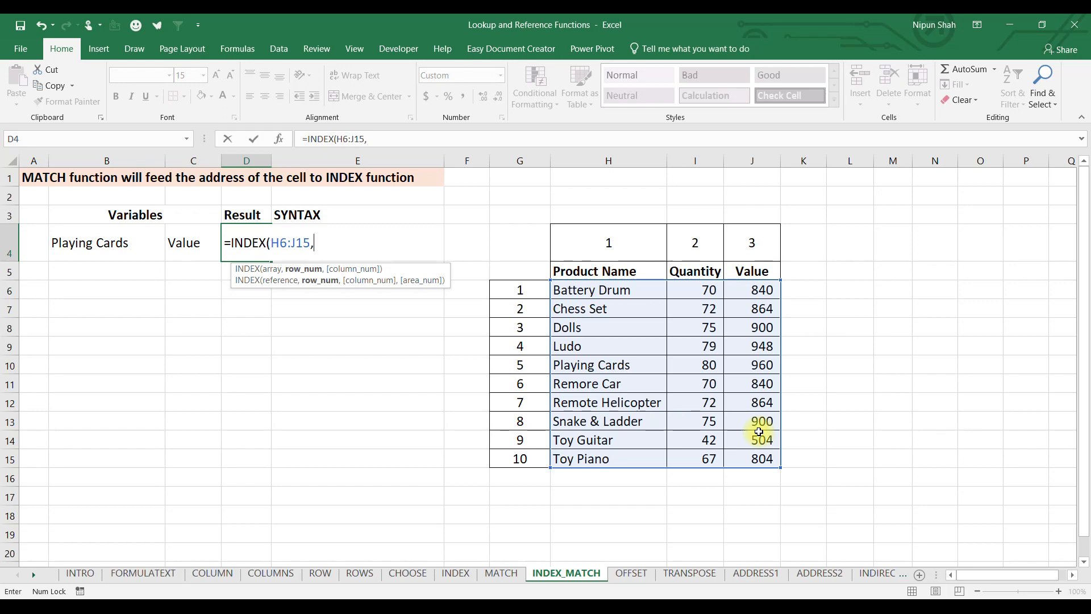
# - Nest MATCH(B4,H6:H15,0) as the row number argument of the INDEX formula to locate Playing Cards
pyautogui.write('mat')
pyautogui.press('Tab')
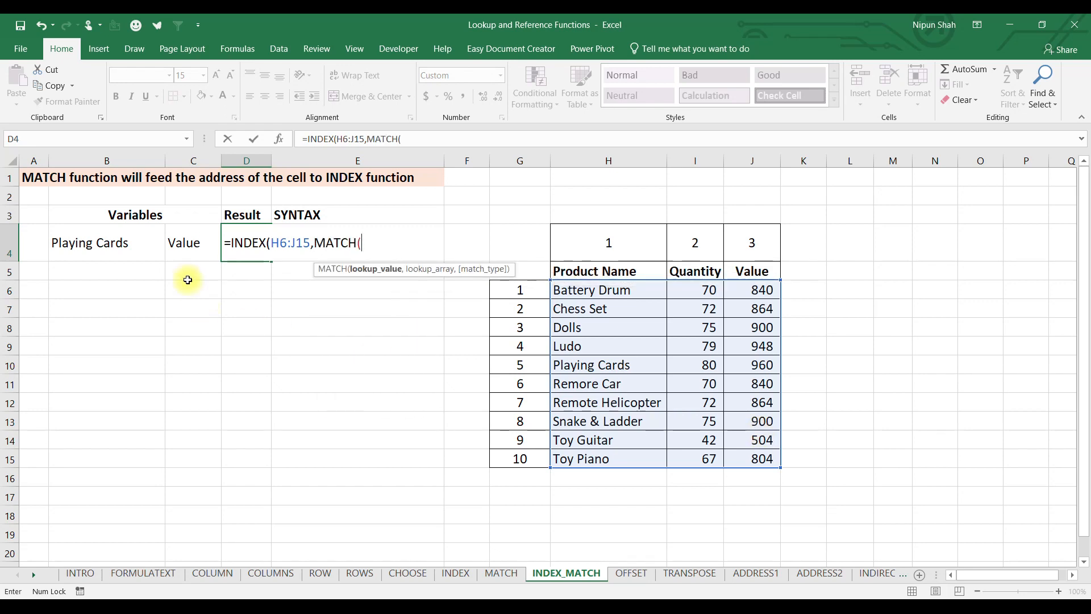
pyautogui.click(155, 247)
pyautogui.write(',')
pyautogui.moveTo(577, 290); pyautogui.dragTo(585, 456)
pyautogui.write(',0')
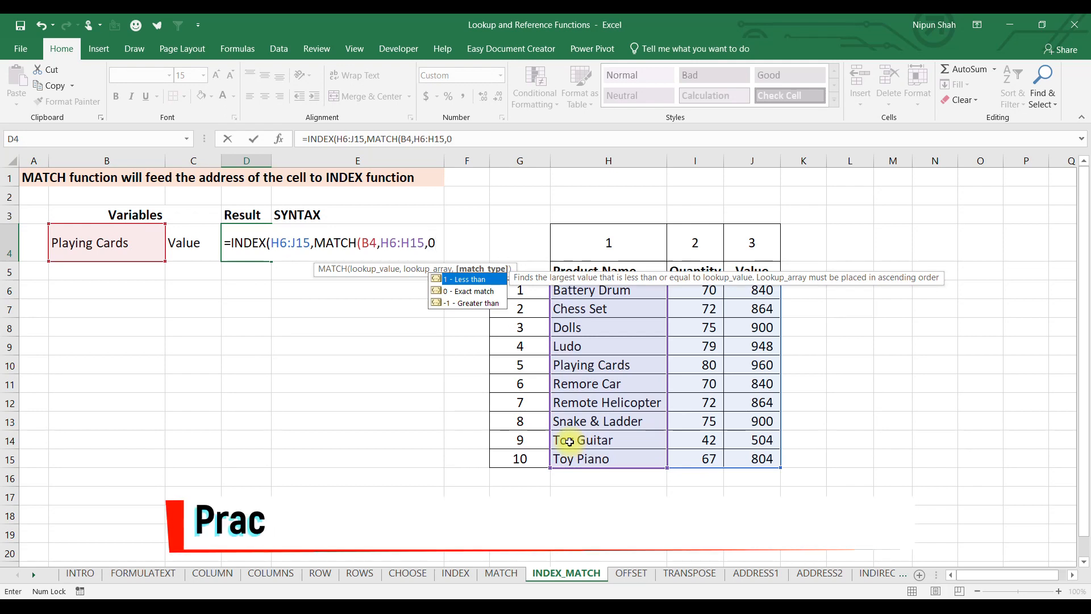
pyautogui.write('),')
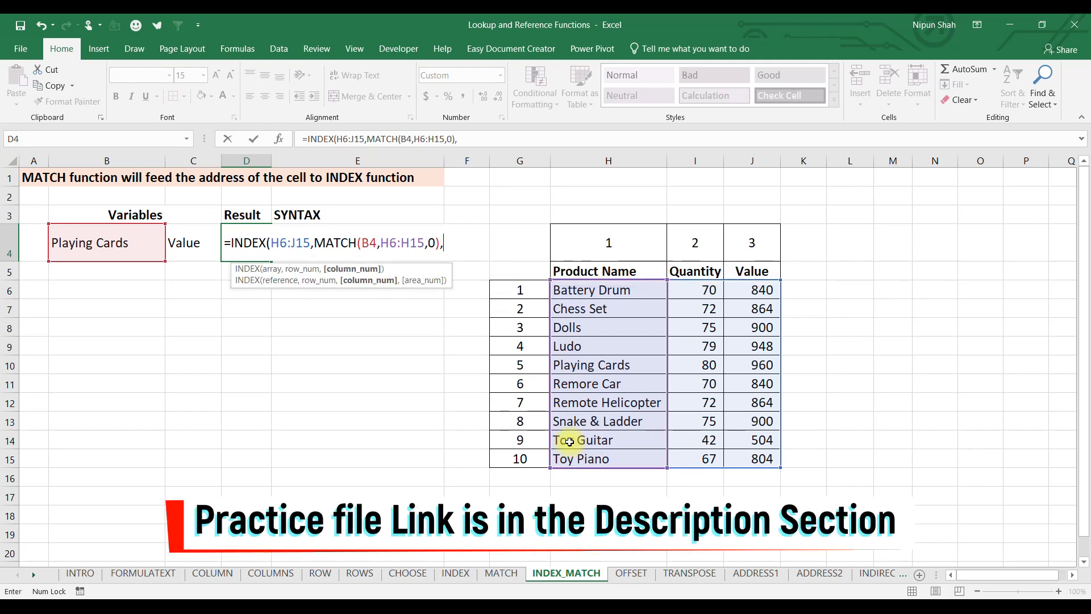
# - Nest MATCH(C4,H5:J5,0) as the column number argument, complete the INDEX formula in D4 and check its result
pyautogui.write('m')
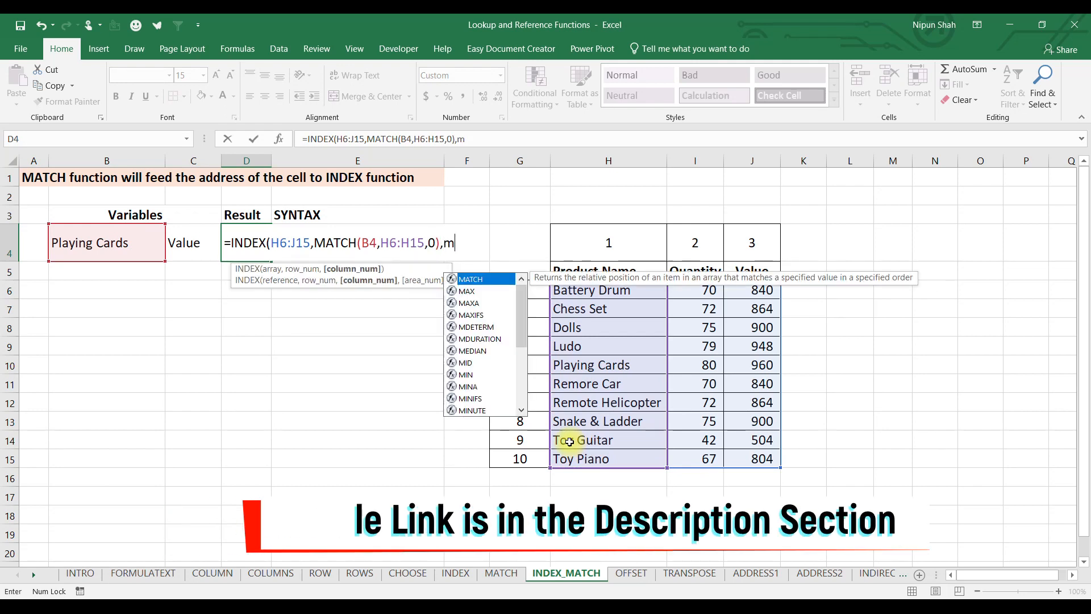
pyautogui.press('Tab')
pyautogui.click(188, 245)
pyautogui.write(',')
pyautogui.moveTo(757, 277); pyautogui.dragTo(631, 274)
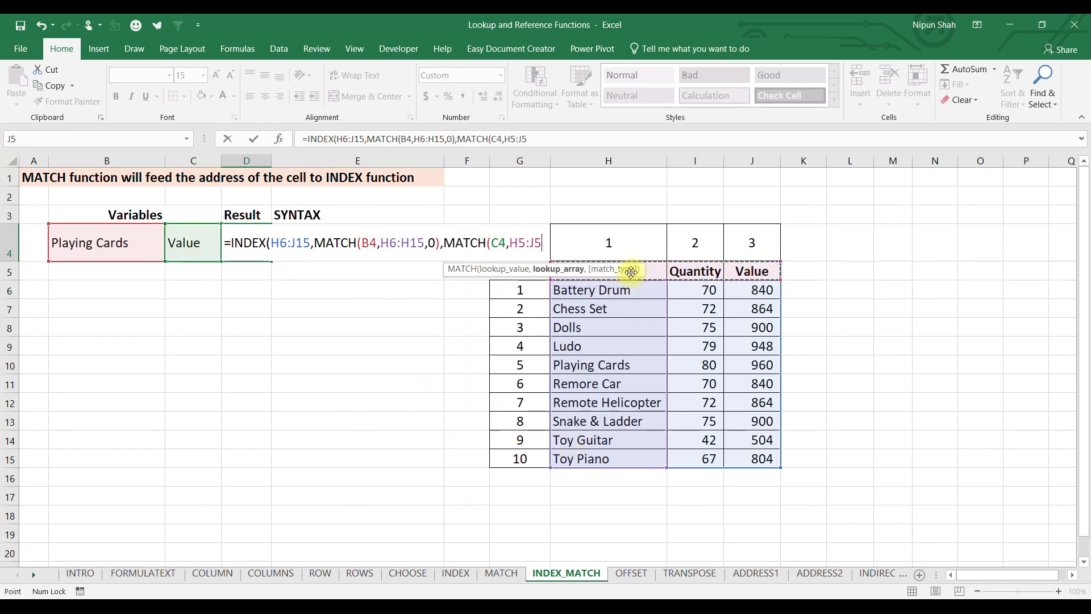
pyautogui.write(',0')
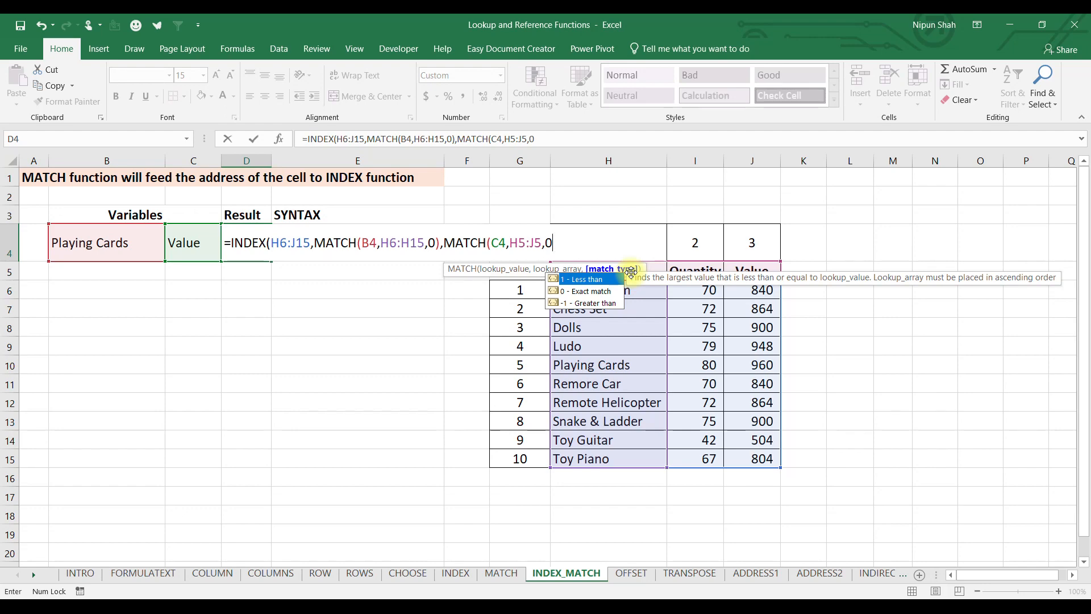
pyautogui.write('))')
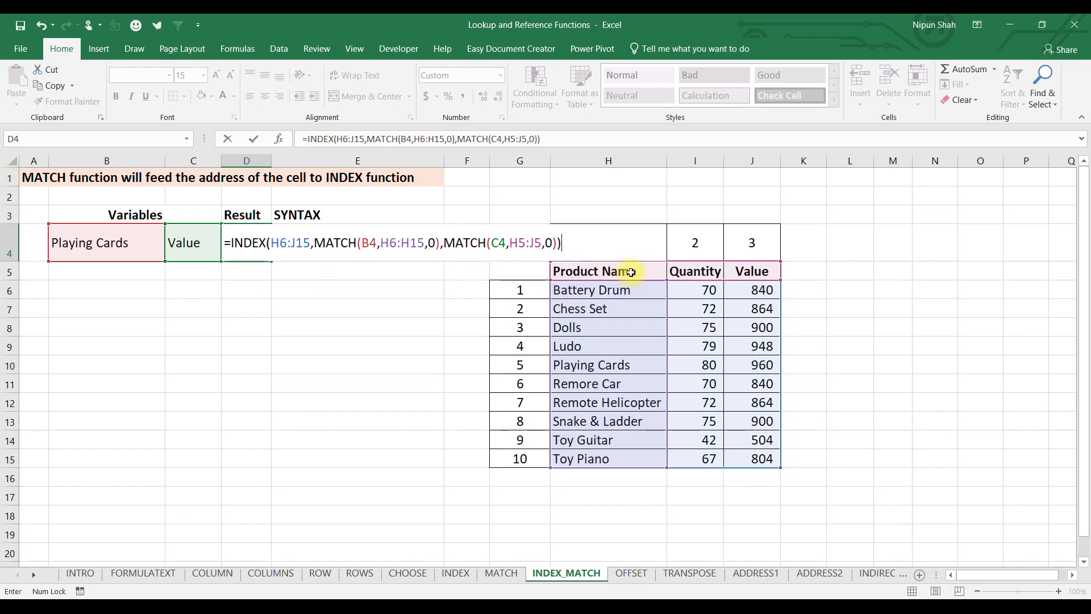
pyautogui.press('Return')
pyautogui.click(241, 250)
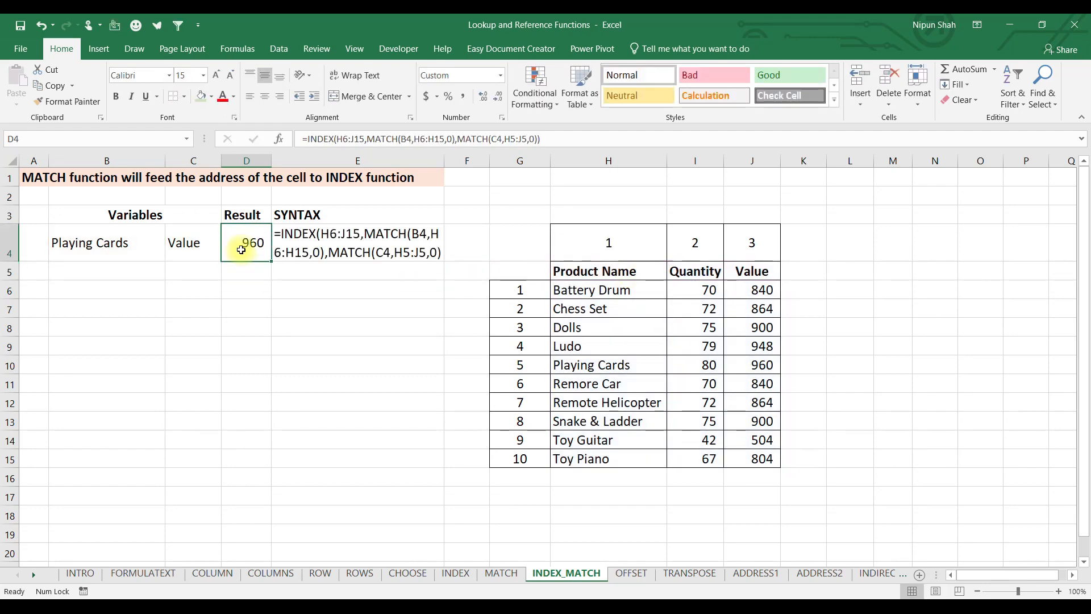
# - Test the INDEX and MATCH lookup by choosing Remore Car as the product in B4 and Quantity as the heading in C4
pyautogui.click(738, 364)
pyautogui.click(131, 247)
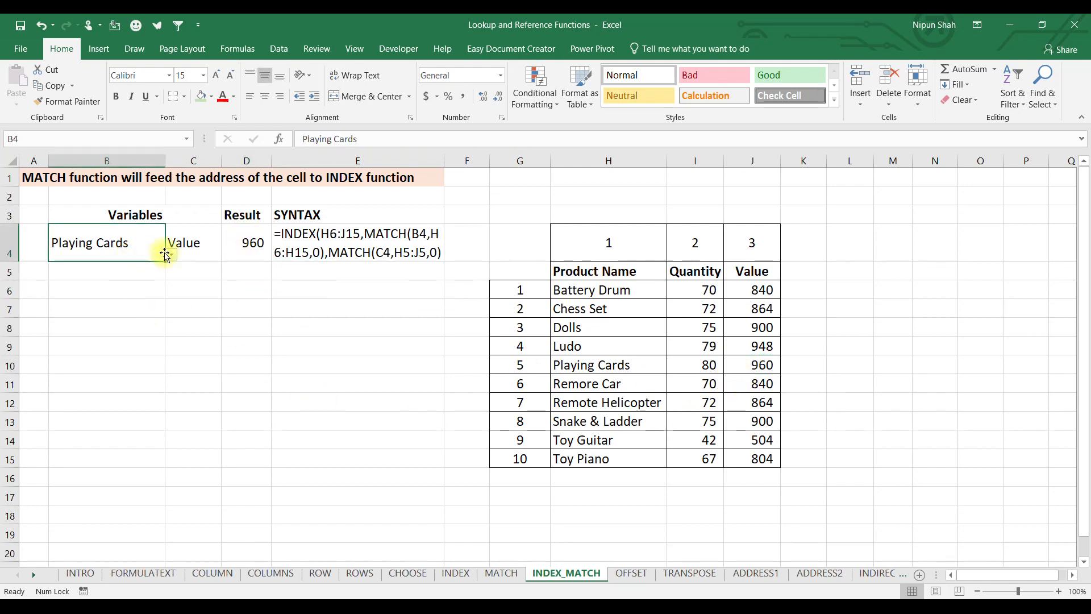
pyautogui.click(172, 256)
pyautogui.click(124, 292)
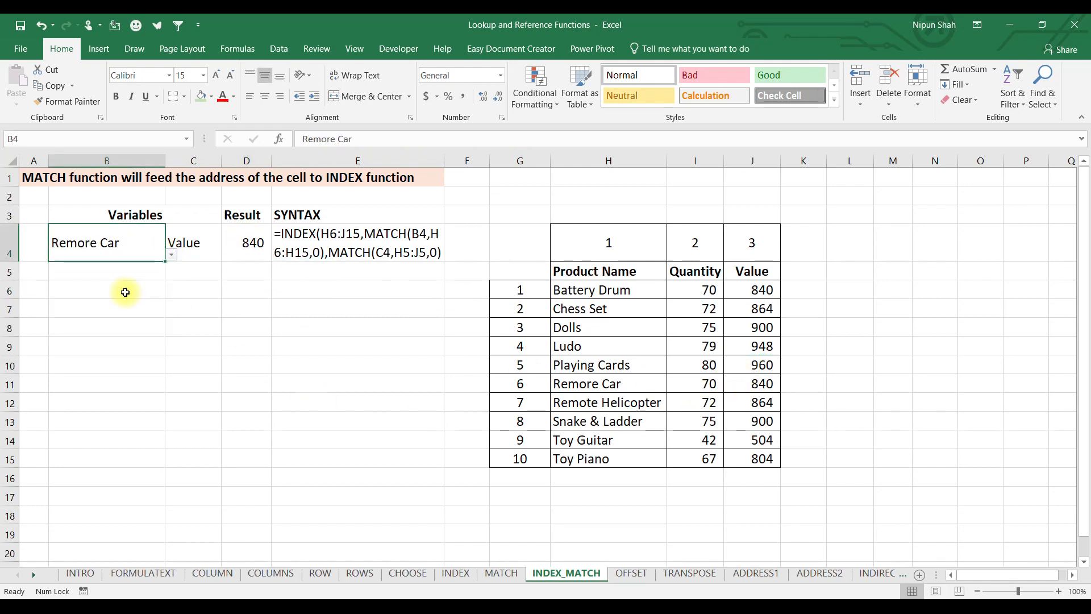
pyautogui.press('Right')
pyautogui.press('Right')
pyautogui.click(215, 251)
pyautogui.click(228, 254)
pyautogui.click(214, 268)
# - Choose Dolls as the product in B4 and pick another column heading in C4 to test the lookup again
pyautogui.click(116, 245)
pyautogui.click(171, 255)
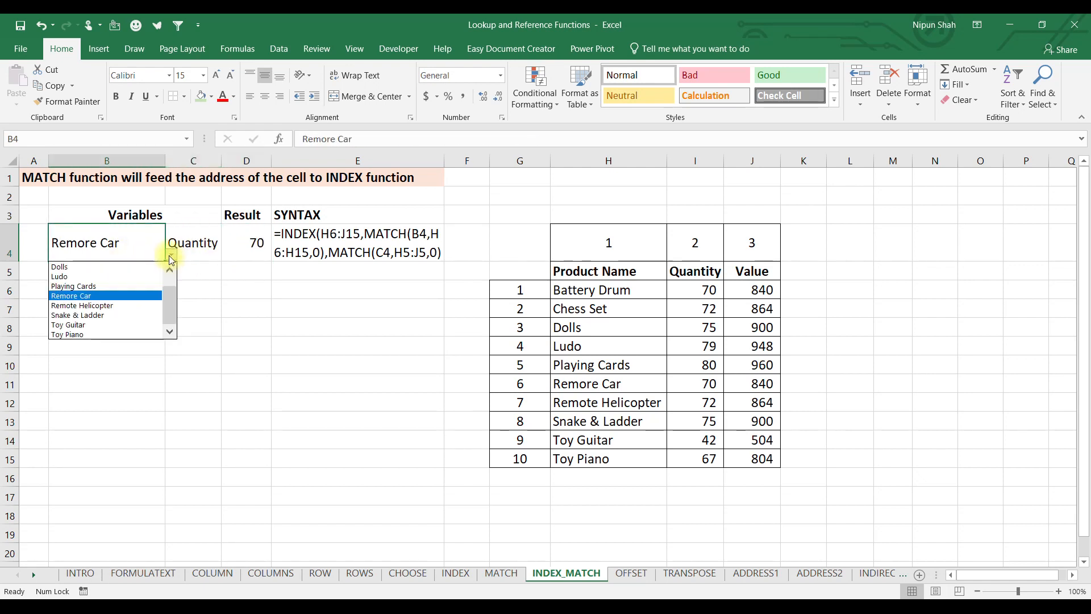
pyautogui.click(121, 270)
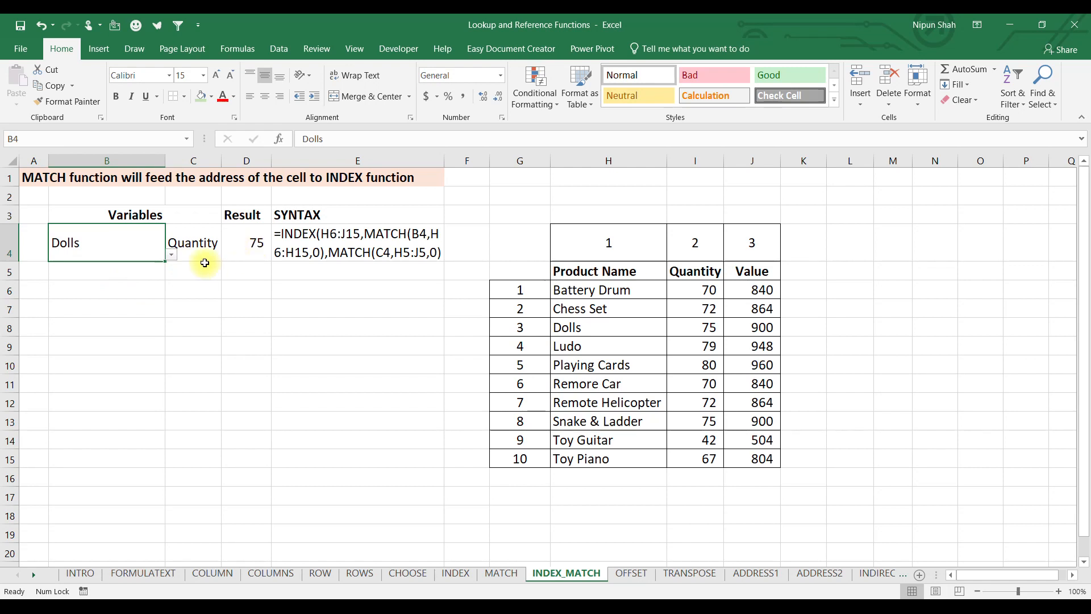
pyautogui.click(208, 253)
pyautogui.click(227, 255)
pyautogui.click(209, 280)
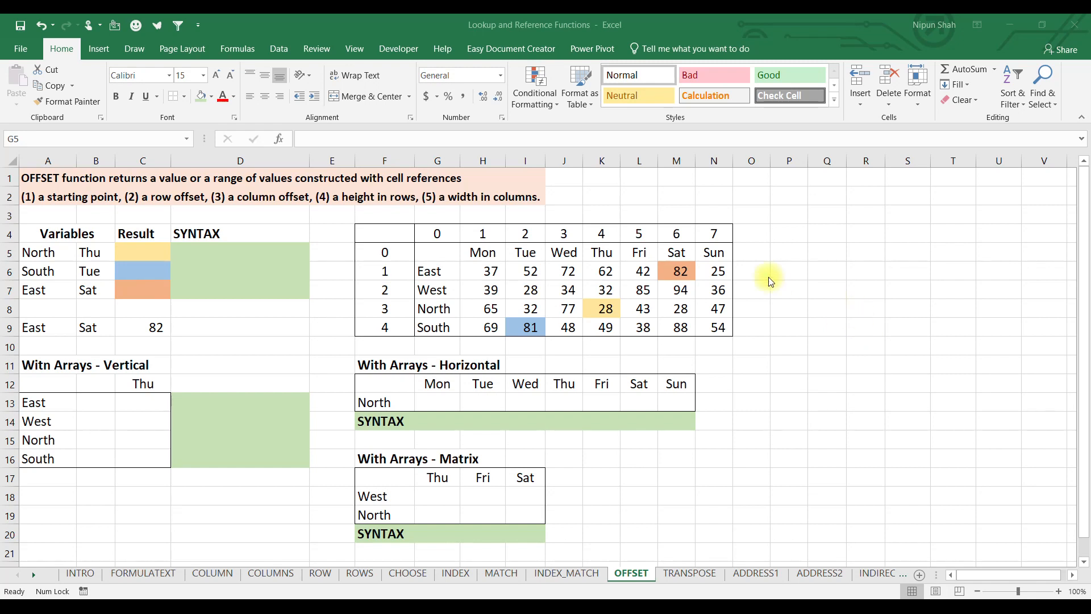
# - Review the OFFSET argument descriptions, the weekday table G5:N9 and the region and day variables in A5:B7
pyautogui.click(43, 199)
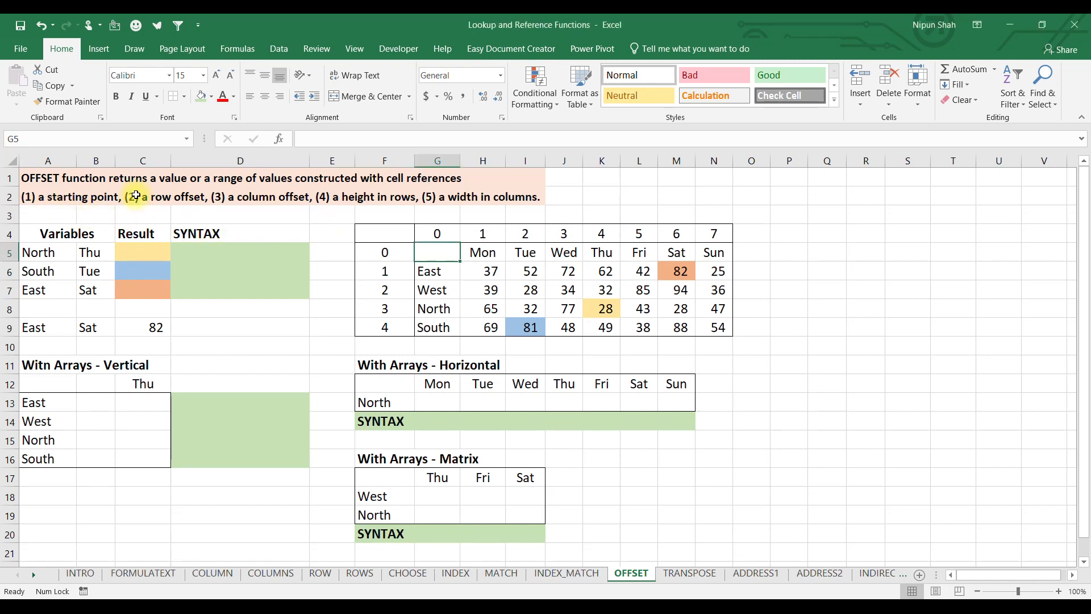
pyautogui.click(258, 196)
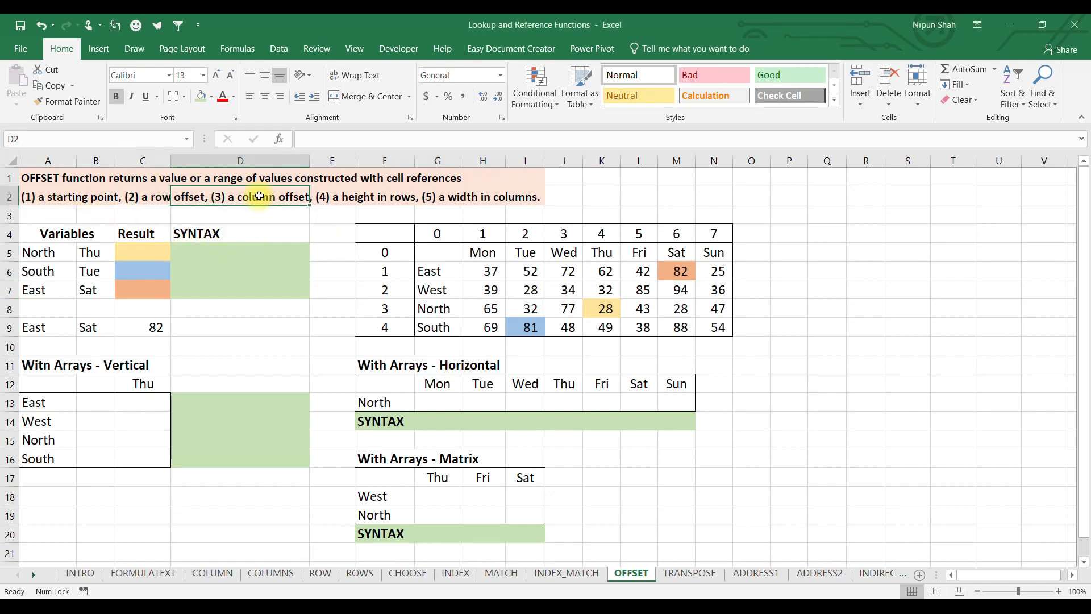
pyautogui.click(343, 197)
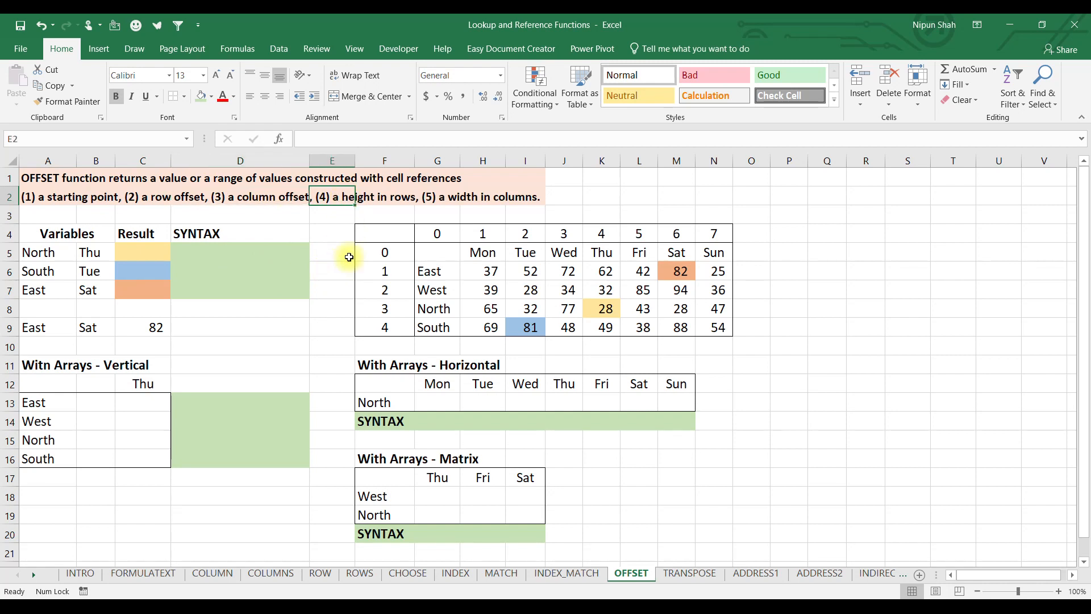
pyautogui.click(433, 201)
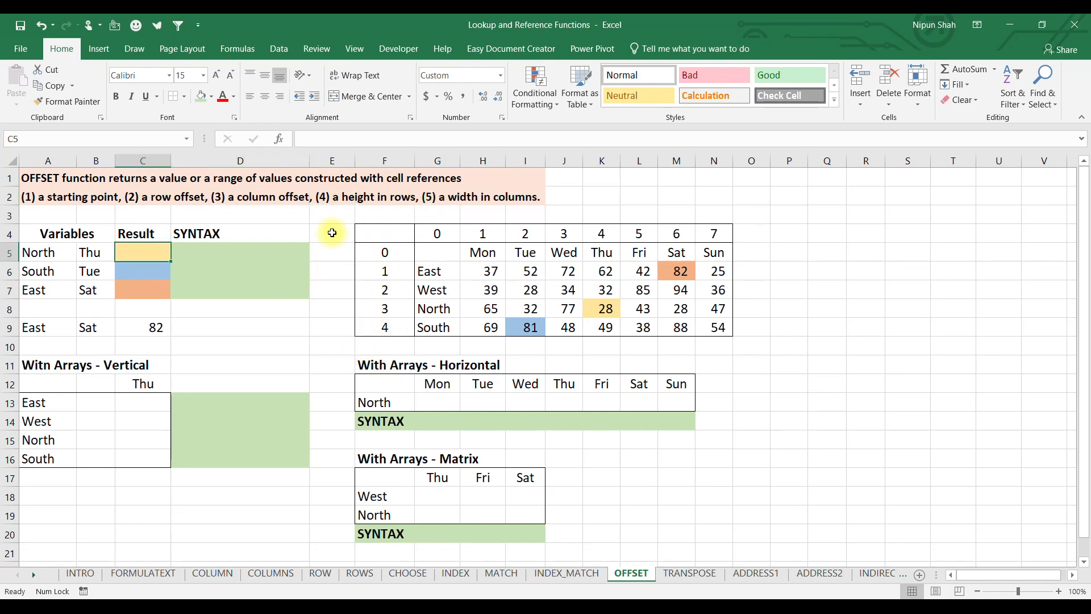
pyautogui.moveTo(398, 234); pyautogui.dragTo(717, 326)
pyautogui.moveTo(451, 253); pyautogui.dragTo(720, 328)
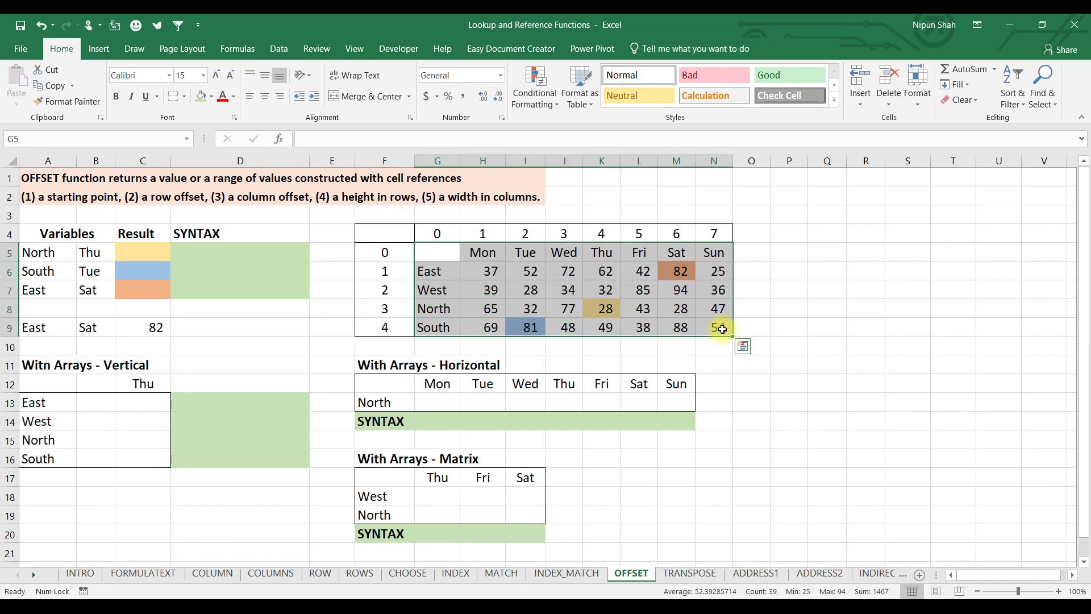
pyautogui.click(145, 250)
pyautogui.moveTo(34, 254); pyautogui.dragTo(102, 287)
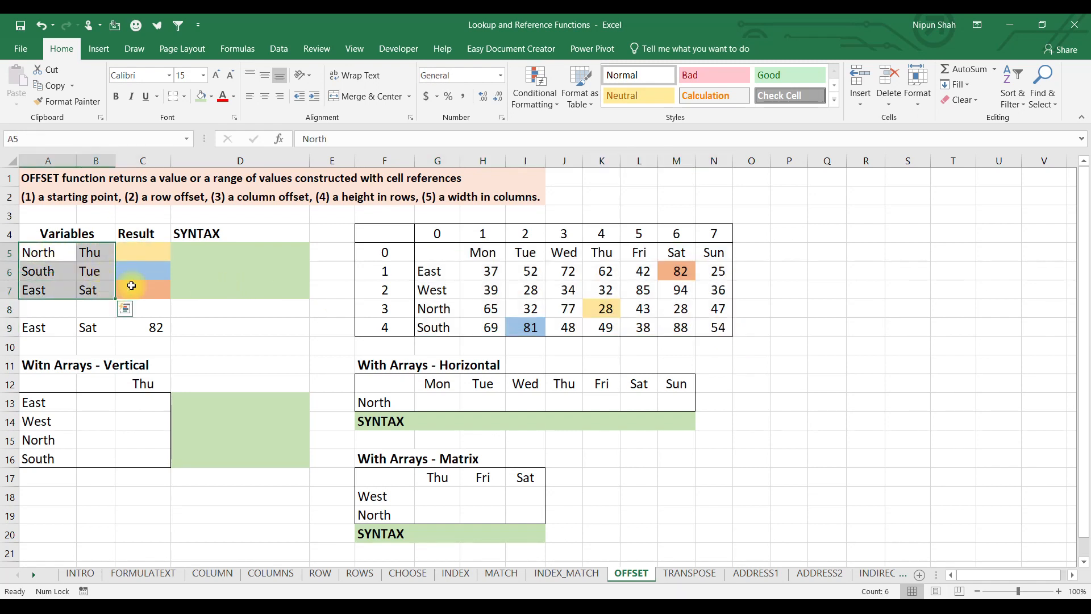
# - Enter =OFFSET(G5,3,4) in C5 to return the North figure for Thu, and check it against the table
pyautogui.click(143, 257)
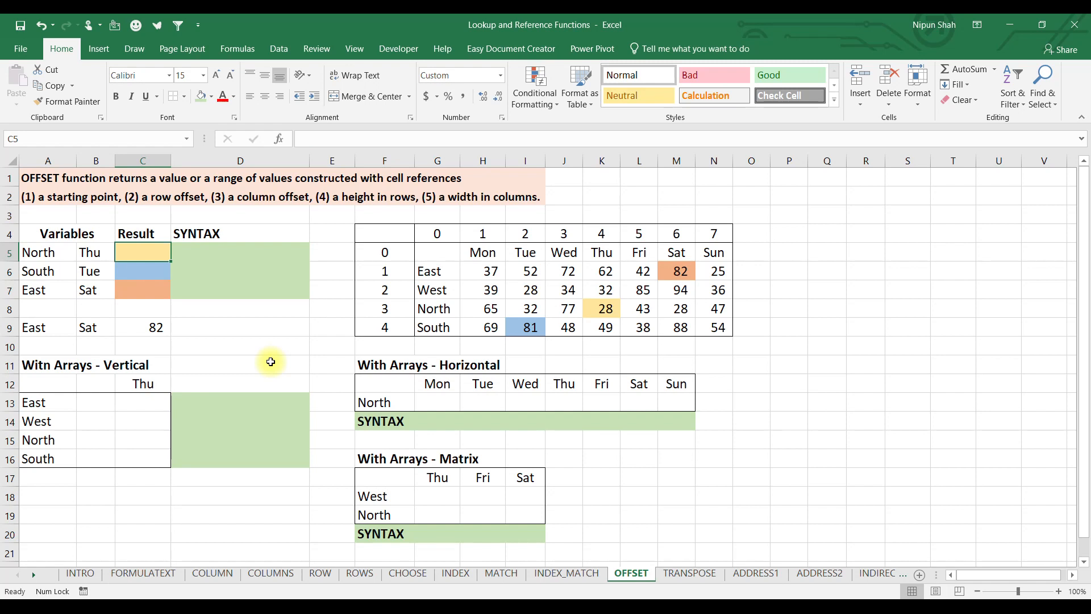
pyautogui.write('=OFFSET(')
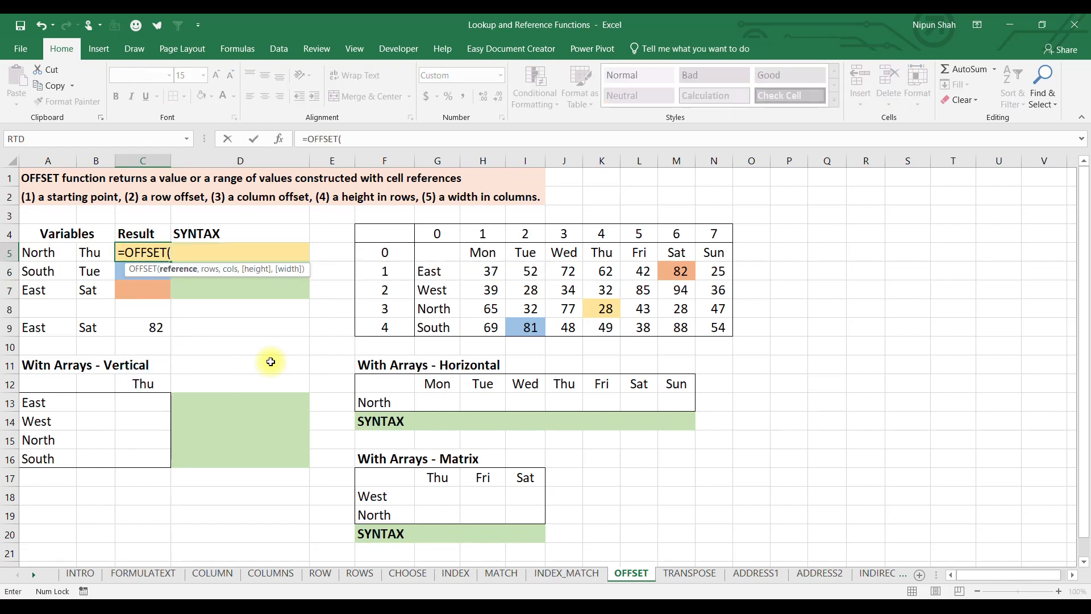
pyautogui.click(440, 252)
pyautogui.write(',')
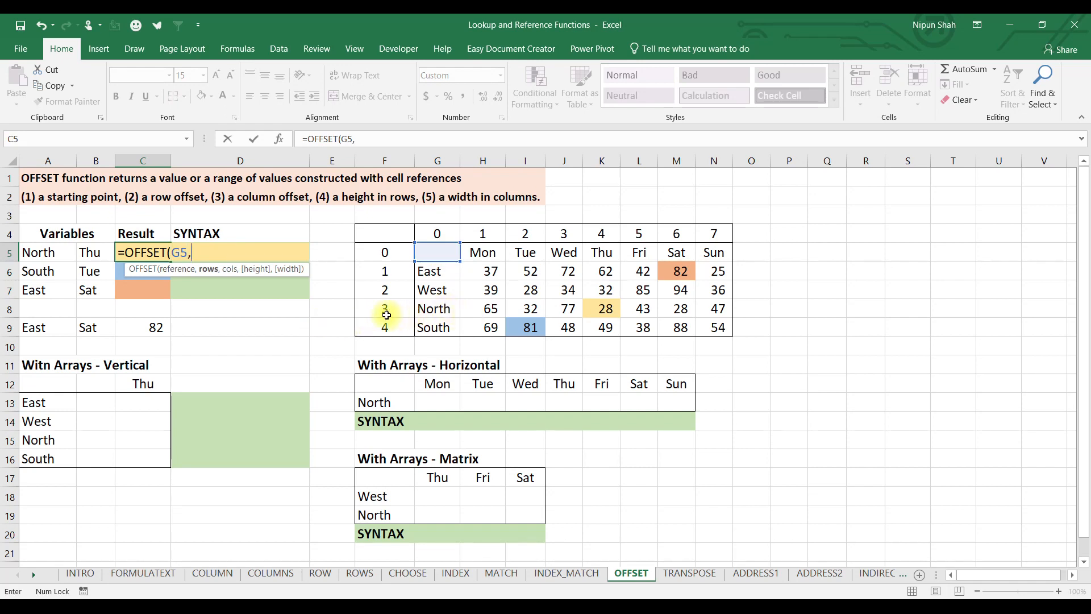
pyautogui.write('3,')
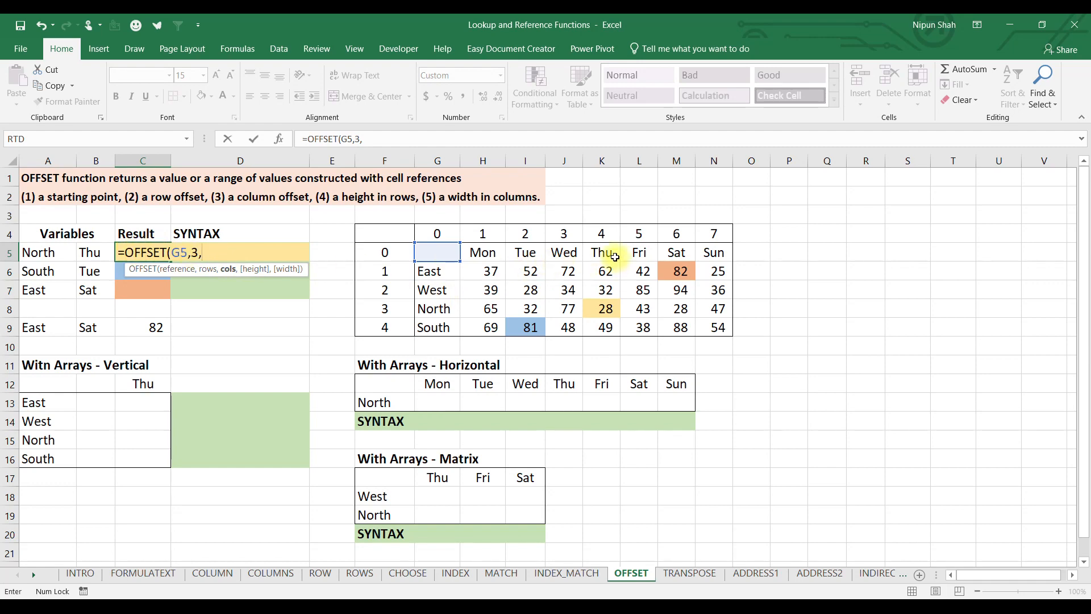
pyautogui.write('4)')
pyautogui.press('Return')
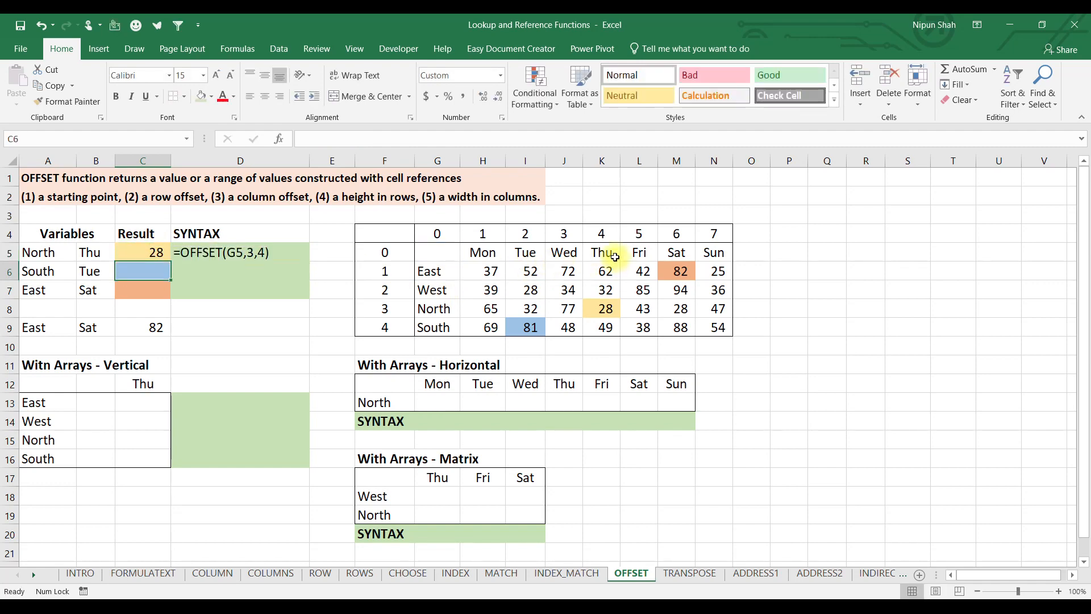
pyautogui.click(151, 250)
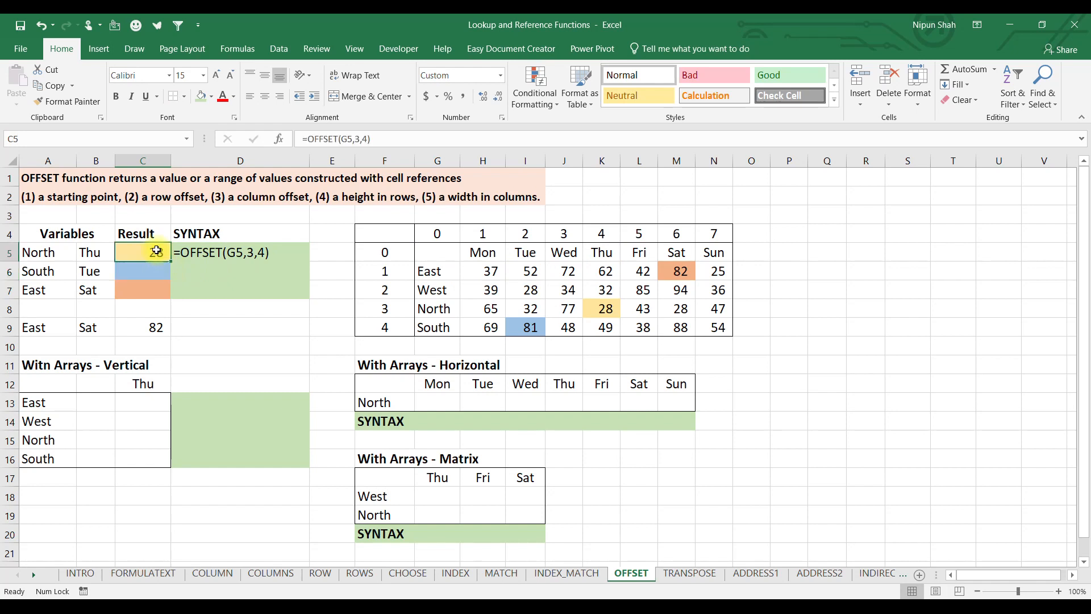
pyautogui.click(604, 310)
# - Enter =OFFSET(G5,4,2) in C6 to return the South figure for Tue, and check it against the table
pyautogui.click(139, 271)
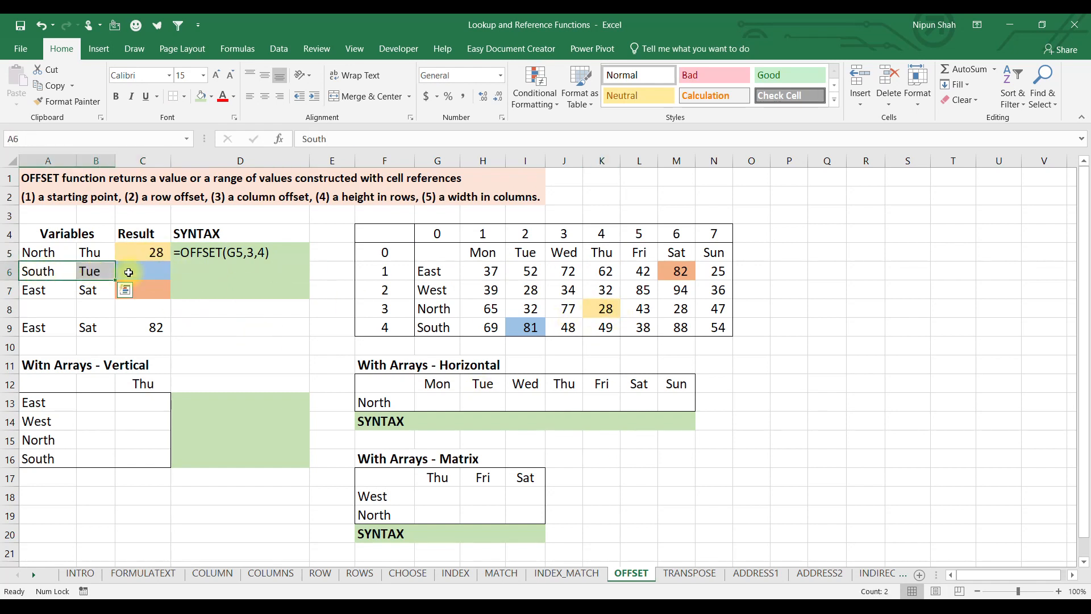
pyautogui.write('=off')
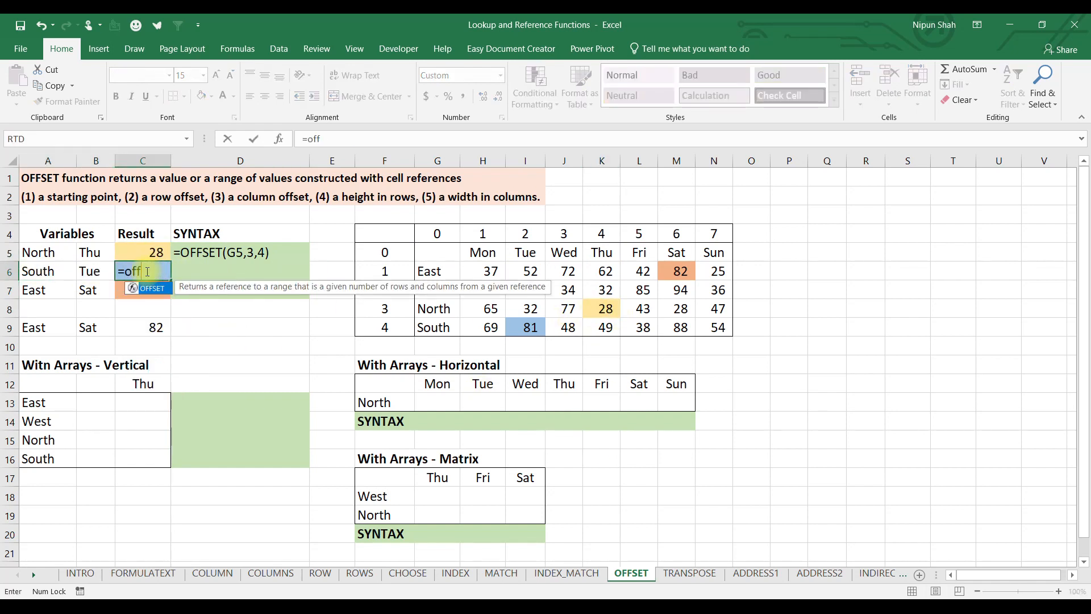
pyautogui.press('Tab')
pyautogui.click(435, 255)
pyautogui.write(',')
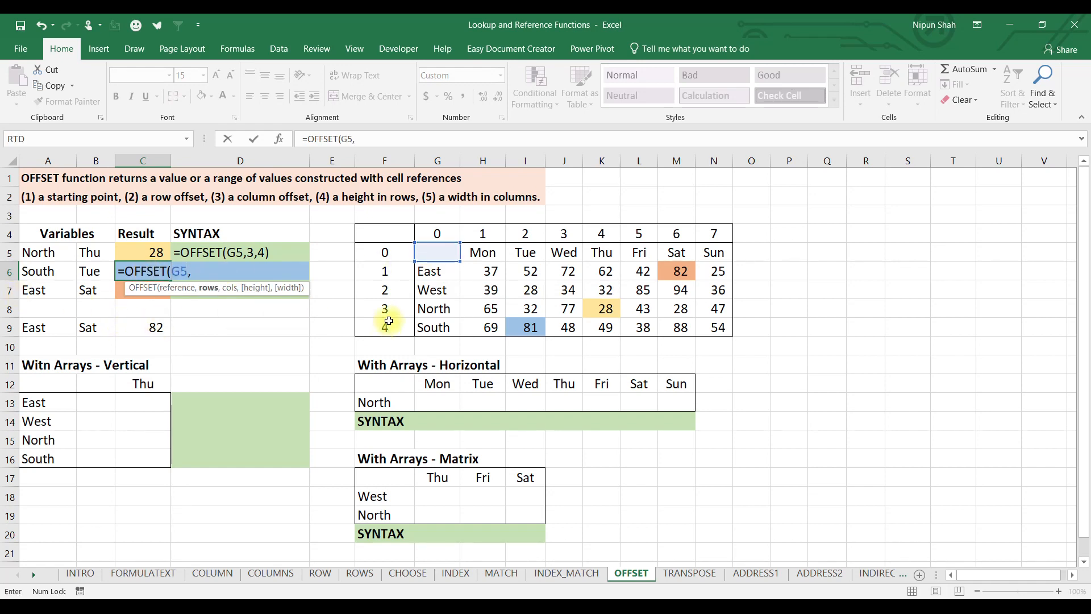
pyautogui.write('4,')
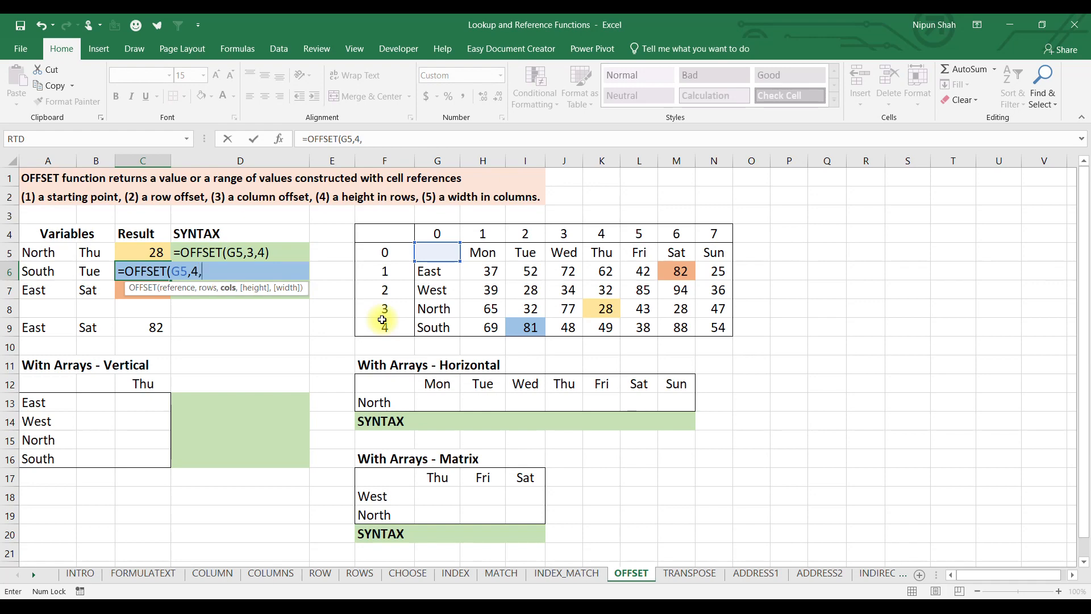
pyautogui.write('2')
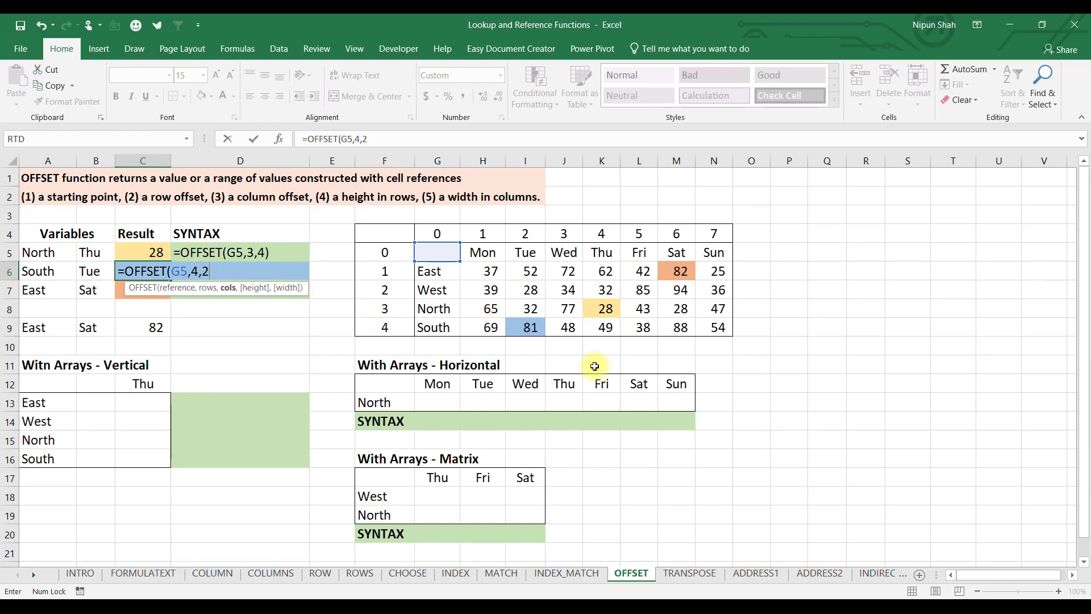
pyautogui.write(')')
pyautogui.press('Return')
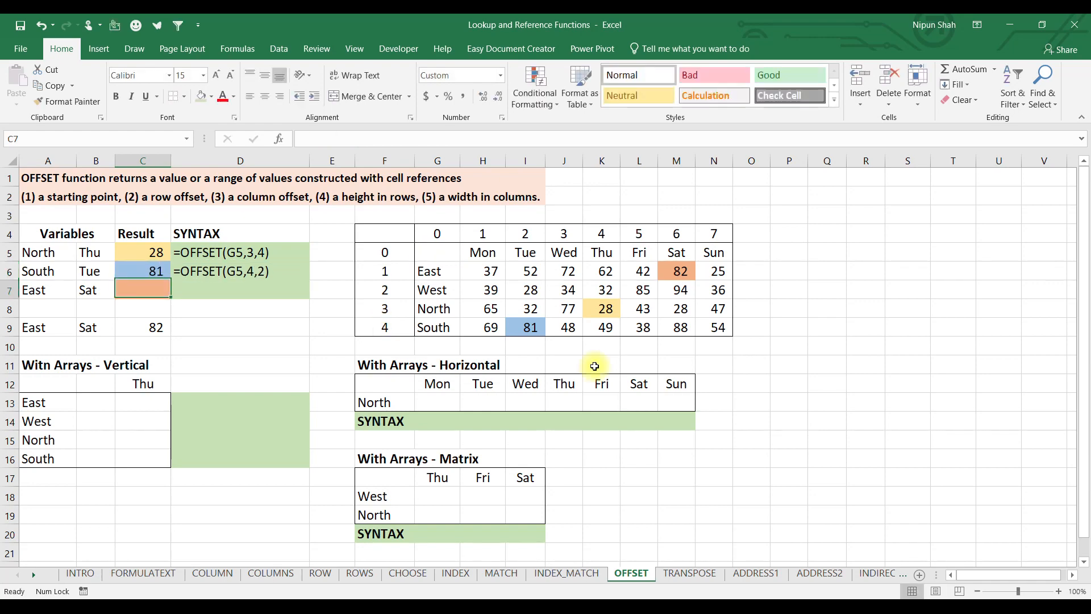
pyautogui.click(524, 328)
# - Enter =OFFSET(G5,F6,M4) in C7, using cell references for the East row and Sat column offsets, and check its result and starting point
pyautogui.click(159, 291)
pyautogui.write('=off')
pyautogui.press('Tab')
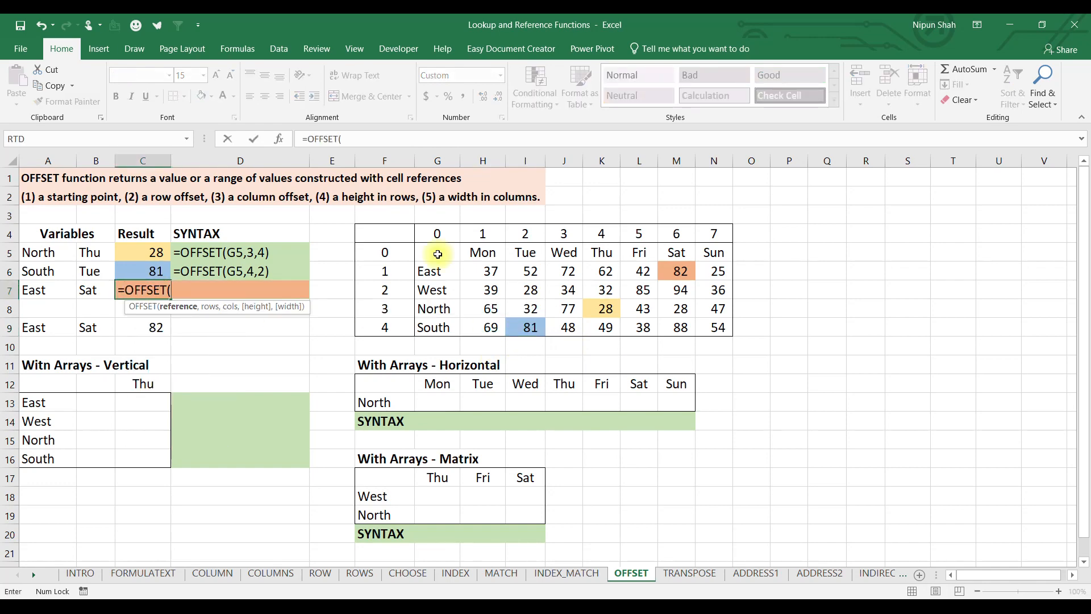
pyautogui.click(437, 256)
pyautogui.write(',')
pyautogui.click(395, 274)
pyautogui.write(',')
pyautogui.click(677, 232)
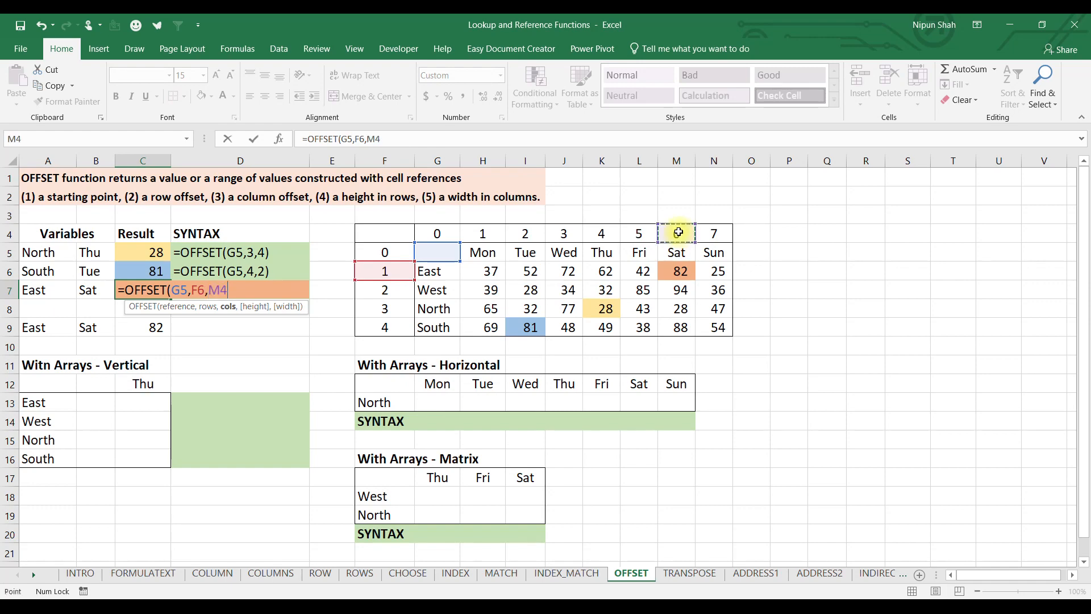
pyautogui.write(')')
pyautogui.press('Return')
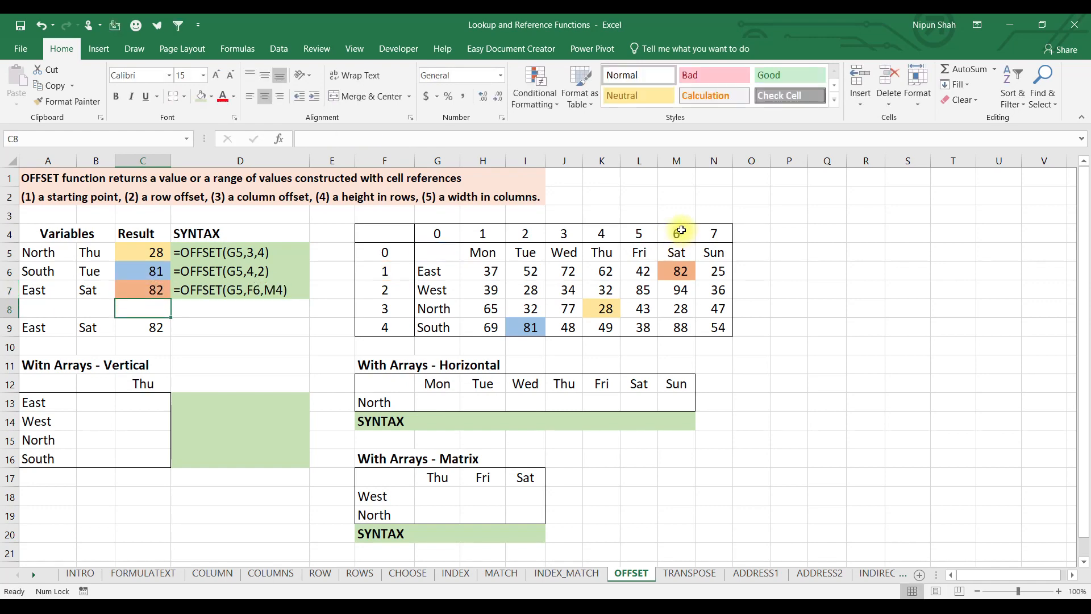
pyautogui.click(156, 289)
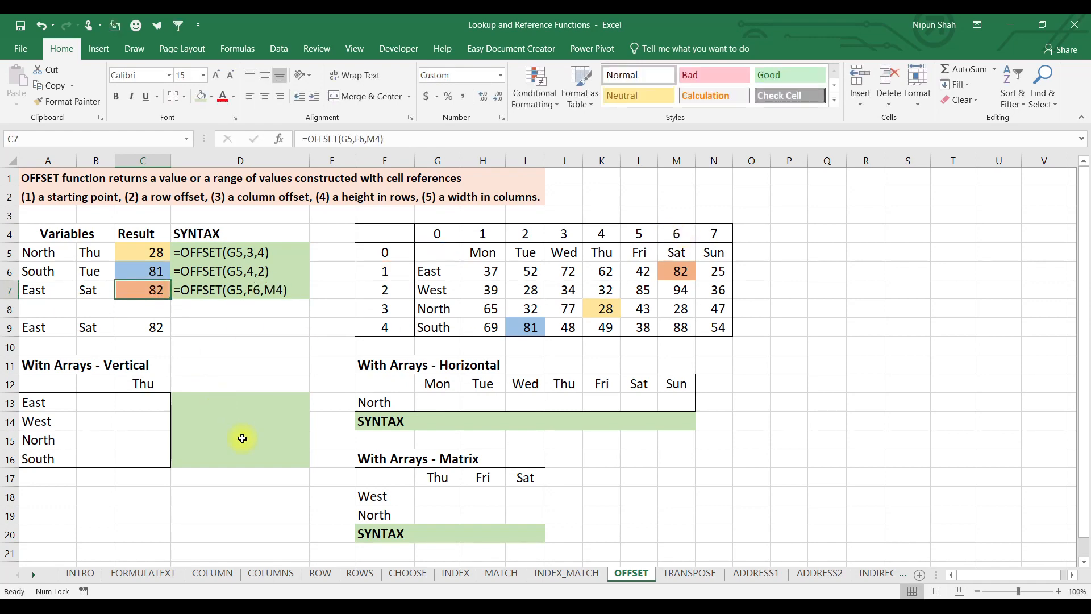
pyautogui.hotkey('ctrl', '[')
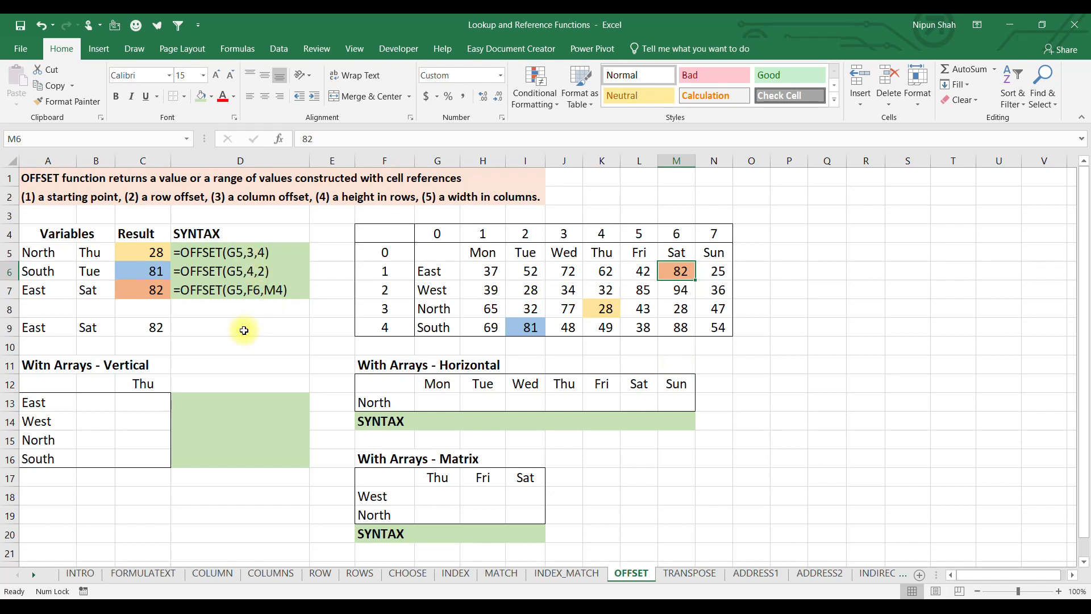
pyautogui.click(283, 290)
pyautogui.click(437, 252)
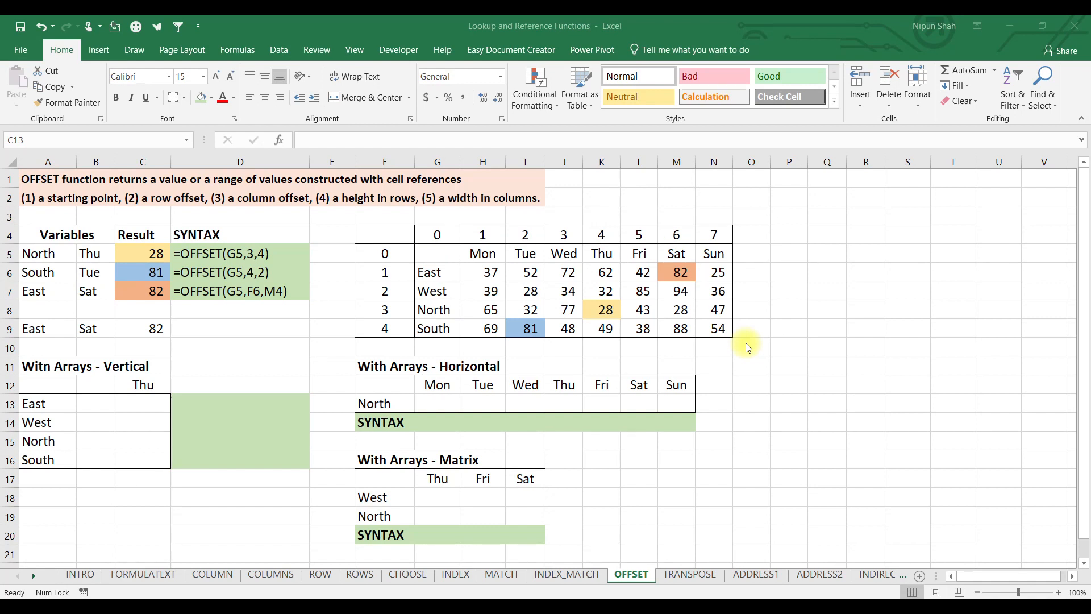
# - Enter the array formula {=OFFSET(G5,1,4,4)} in C13:C16 to return the Thu figures for all four regions
pyautogui.click(154, 405)
pyautogui.moveTo(154, 405); pyautogui.dragTo(147, 457)
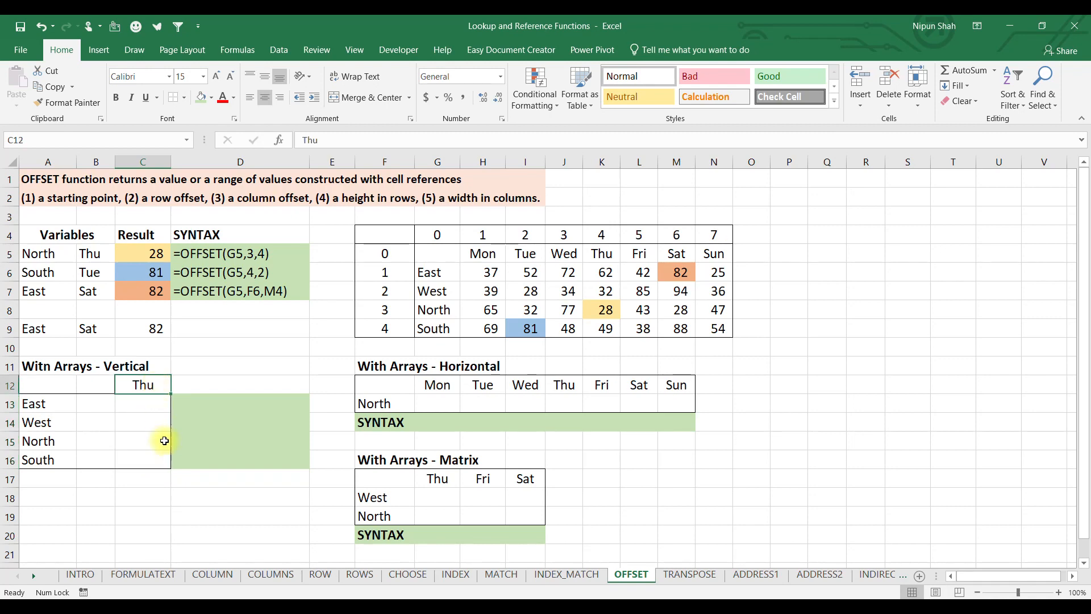
pyautogui.moveTo(146, 404); pyautogui.dragTo(151, 457)
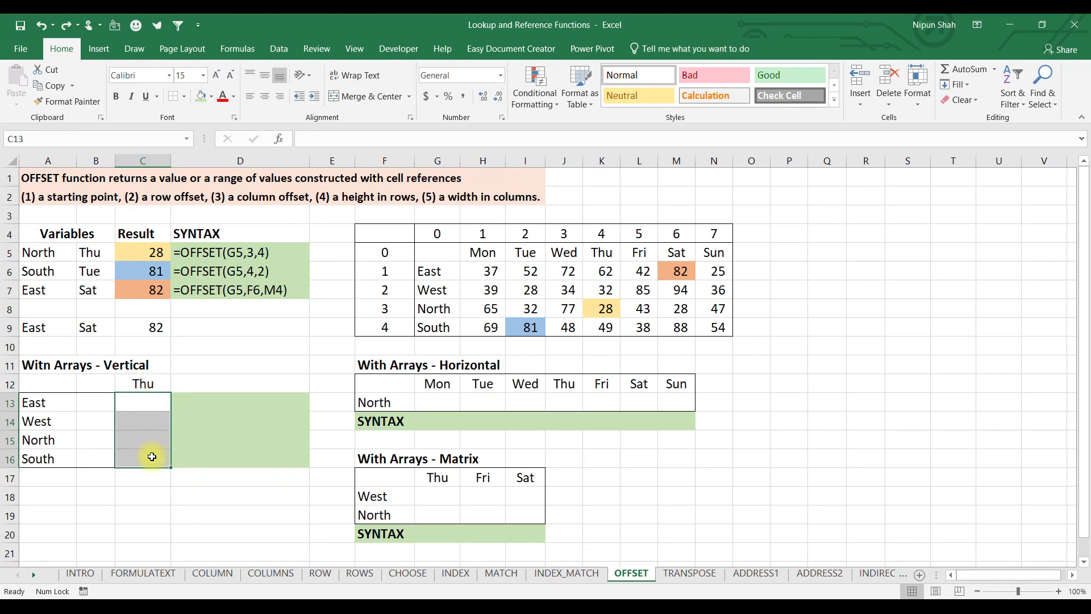
pyautogui.write('=OFFSET(')
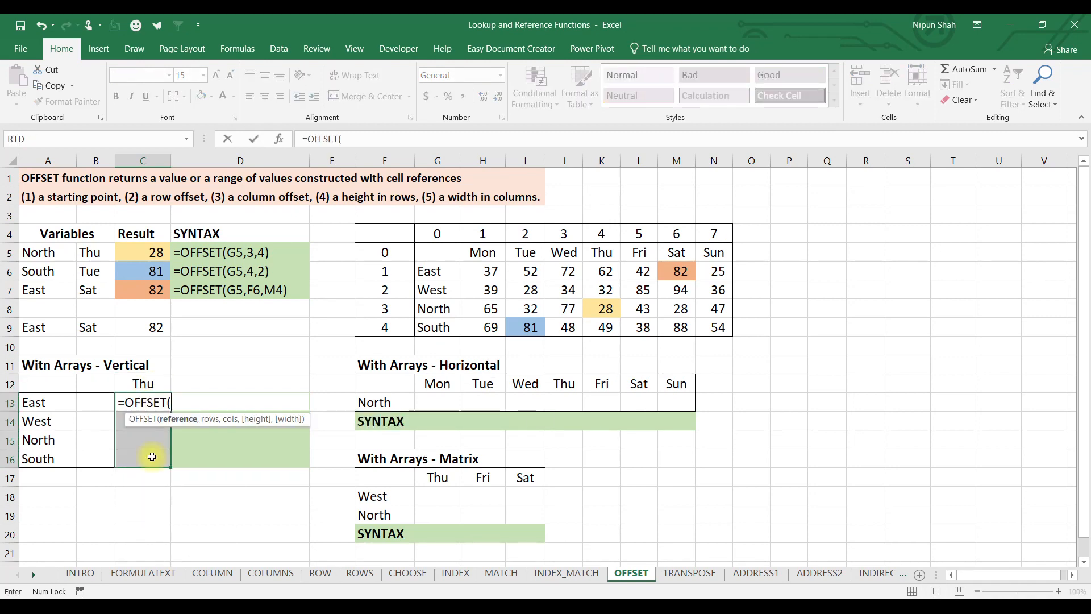
pyautogui.click(434, 253)
pyautogui.write(',1,')
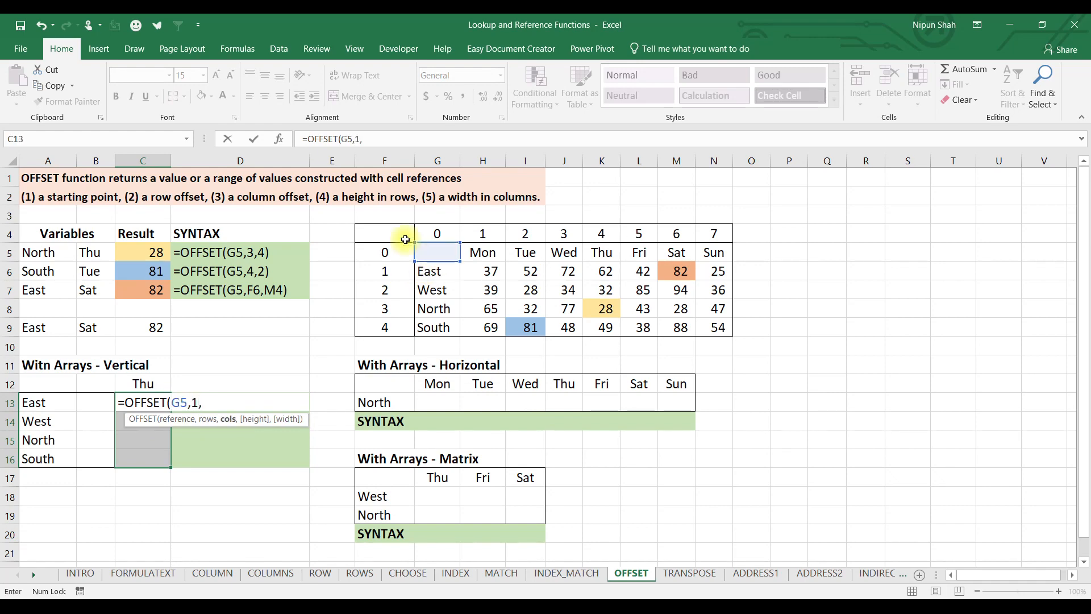
pyautogui.write('4,')
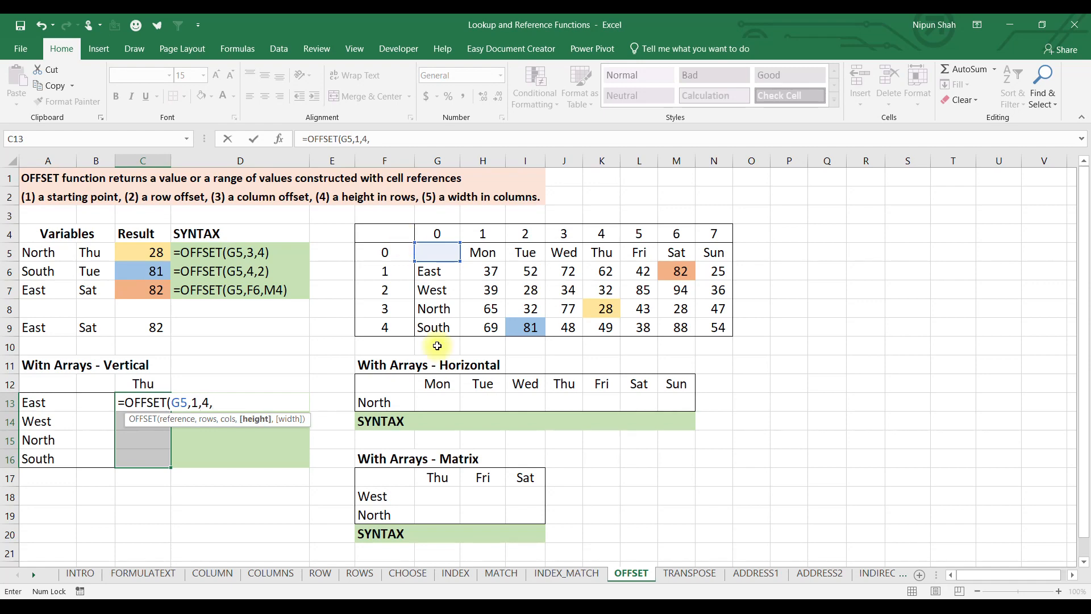
pyautogui.write('4')
pyautogui.hotkey('ctrl', 'shift', 'Return')
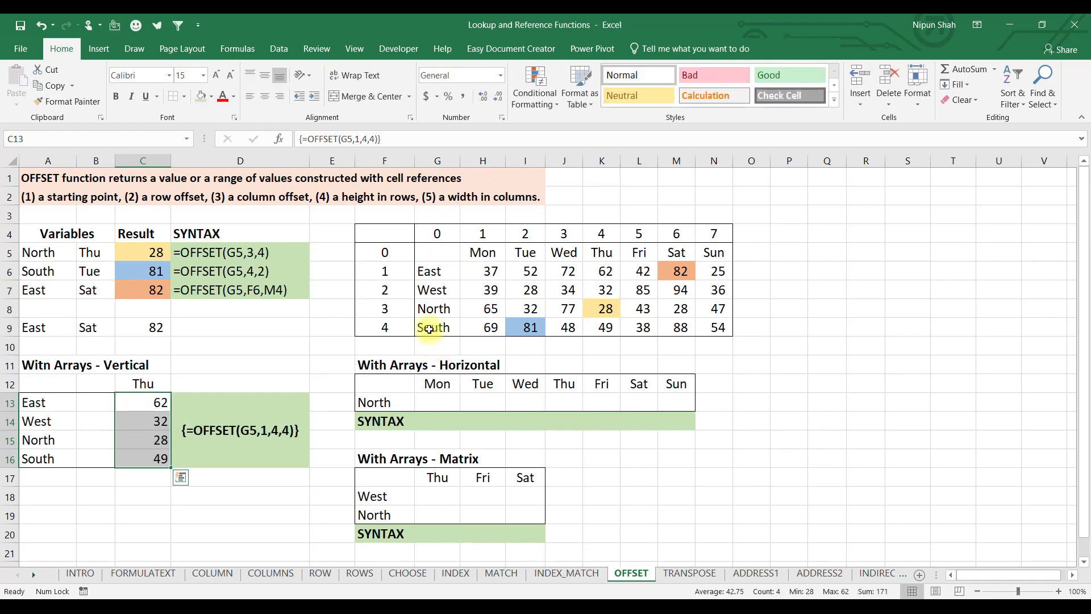
# - Check the four returned Thu figures against the Thu column of the source table, from East to South
pyautogui.click(610, 267)
pyautogui.click(604, 289)
pyautogui.click(604, 309)
pyautogui.click(604, 327)
# - Enter the formula =OFFSET(G5,3,1,,7) in G13 to return the North figures from Mon to Sun in the horizontal array table
pyautogui.click(437, 402)
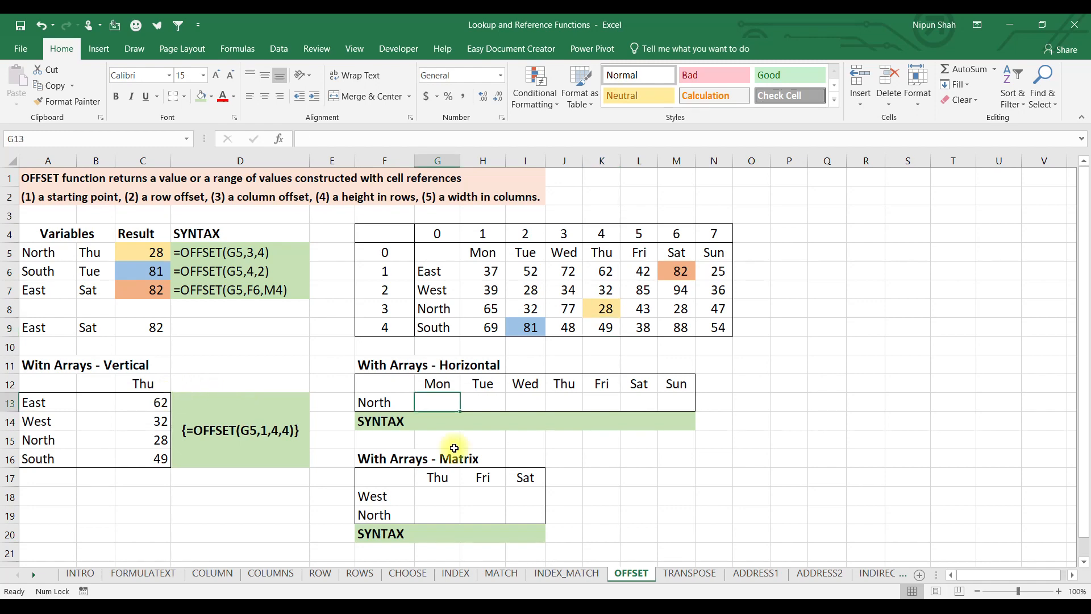
pyautogui.moveTo(450, 402); pyautogui.dragTo(684, 404)
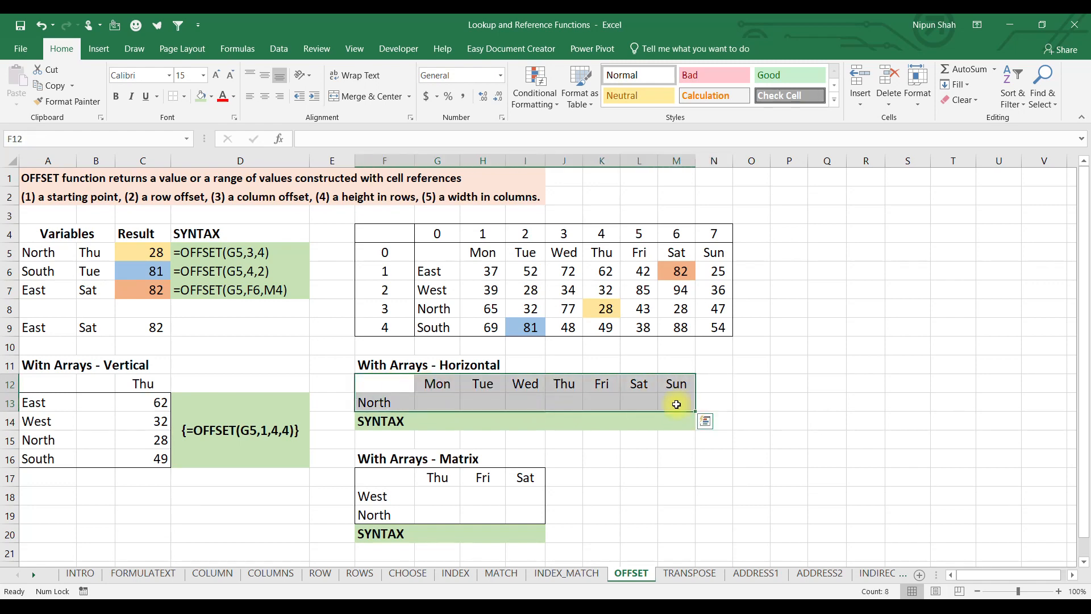
pyautogui.click(429, 402)
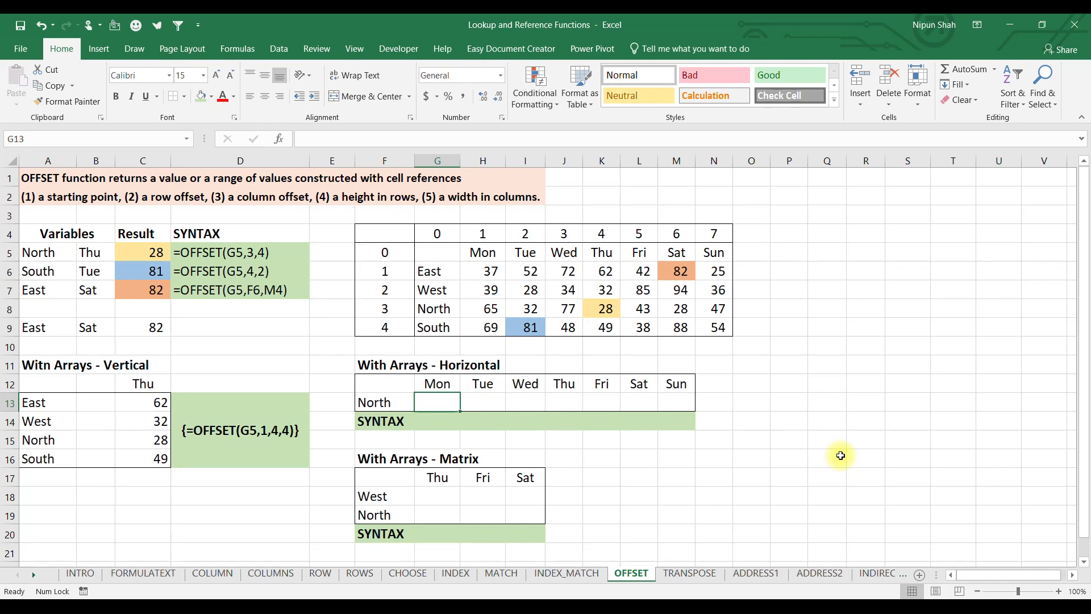
pyautogui.write('=off')
pyautogui.press('Tab')
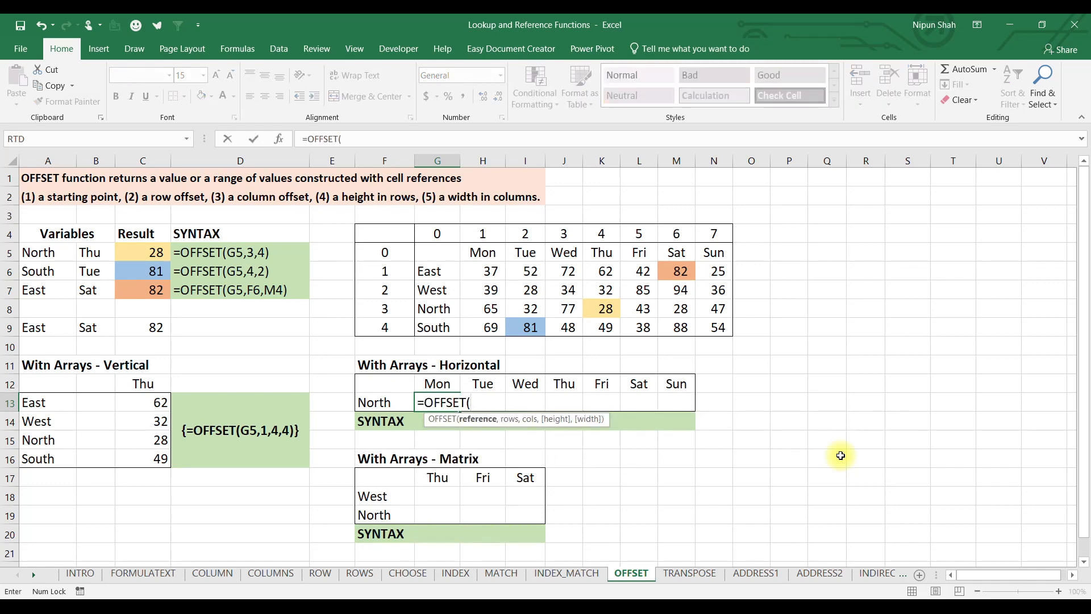
pyautogui.click(445, 255)
pyautogui.write(',')
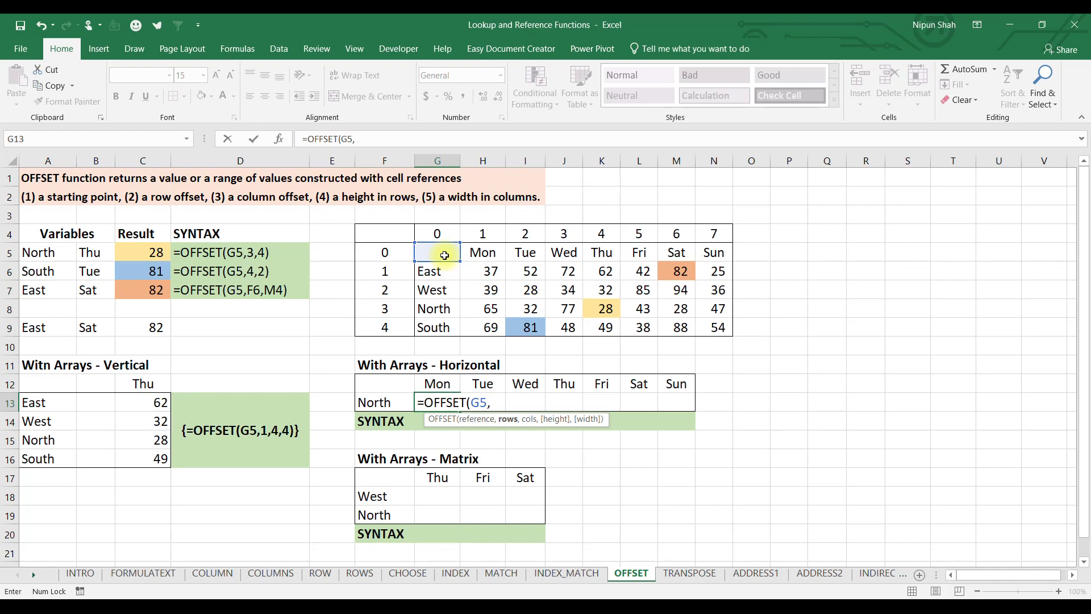
pyautogui.write('3,1')
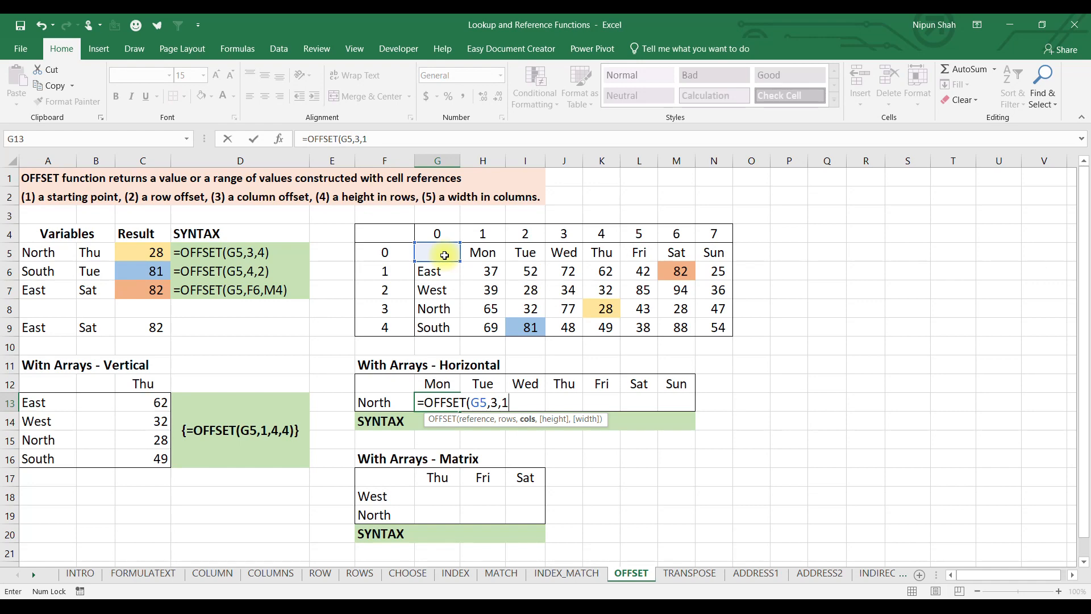
pyautogui.write(',')
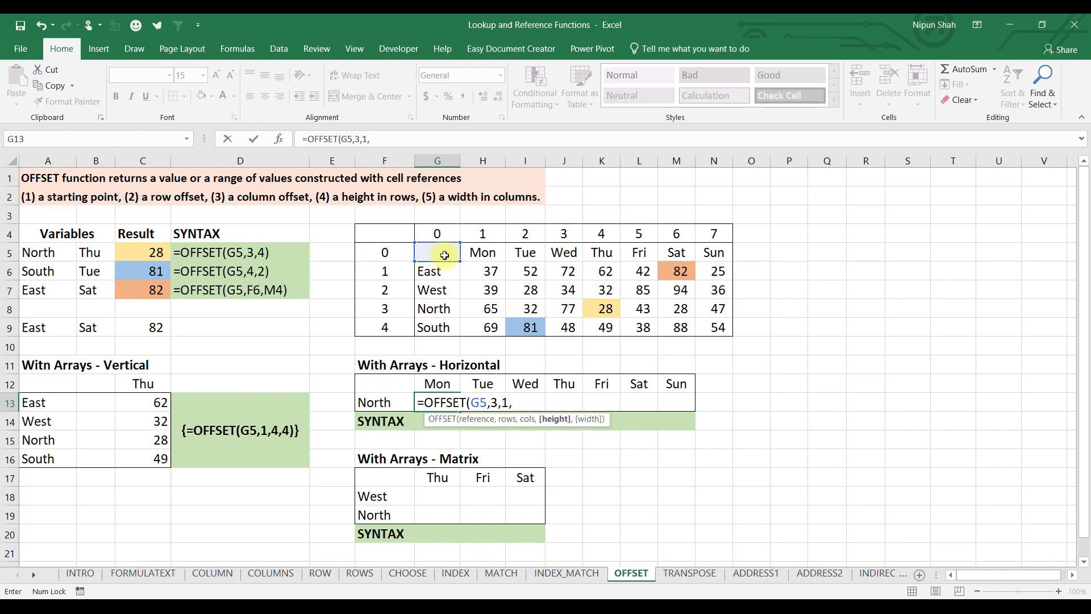
pyautogui.write(',7)')
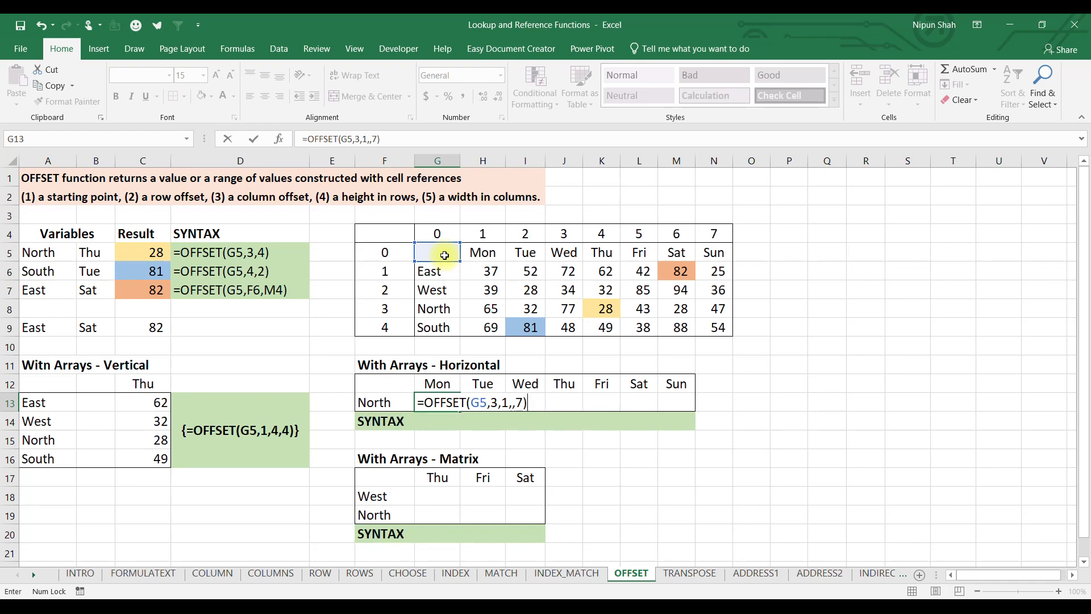
# - Enter =OFFSET(G5,3,1,,7) as an array formula for North and extend it across G13:M13
pyautogui.hotkey('ctrl', 'shift', 'Return')
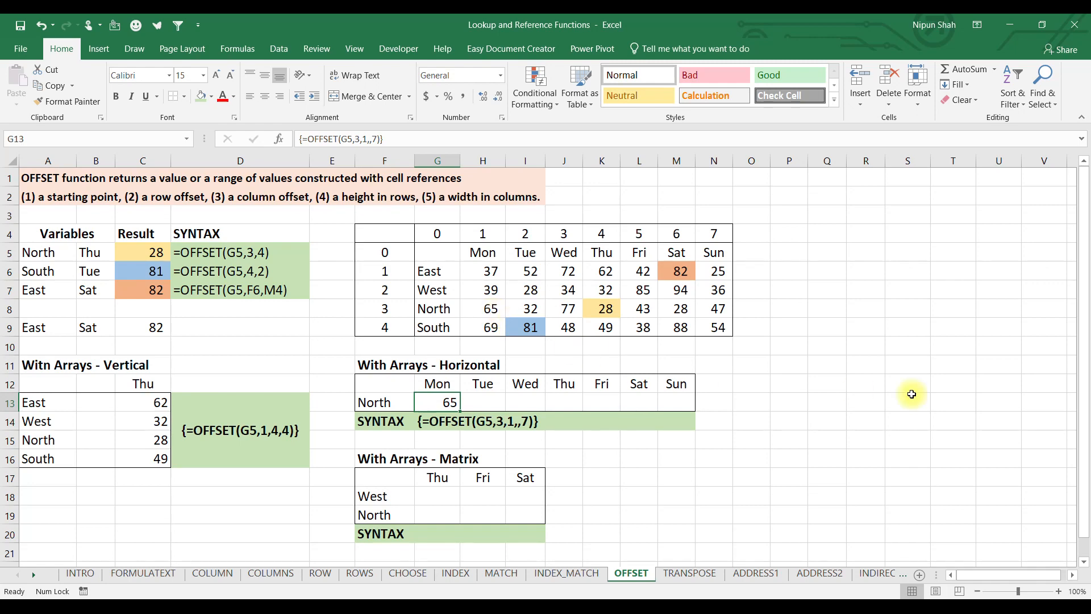
pyautogui.hotkey('shift', 'Right')
pyautogui.hotkey('shift', 'Right')
pyautogui.hotkey('shift', 'Right')
pyautogui.hotkey('shift', 'Right')
pyautogui.hotkey('shift', 'Right')
pyautogui.hotkey('shift', 'Right')
pyautogui.press('F2')
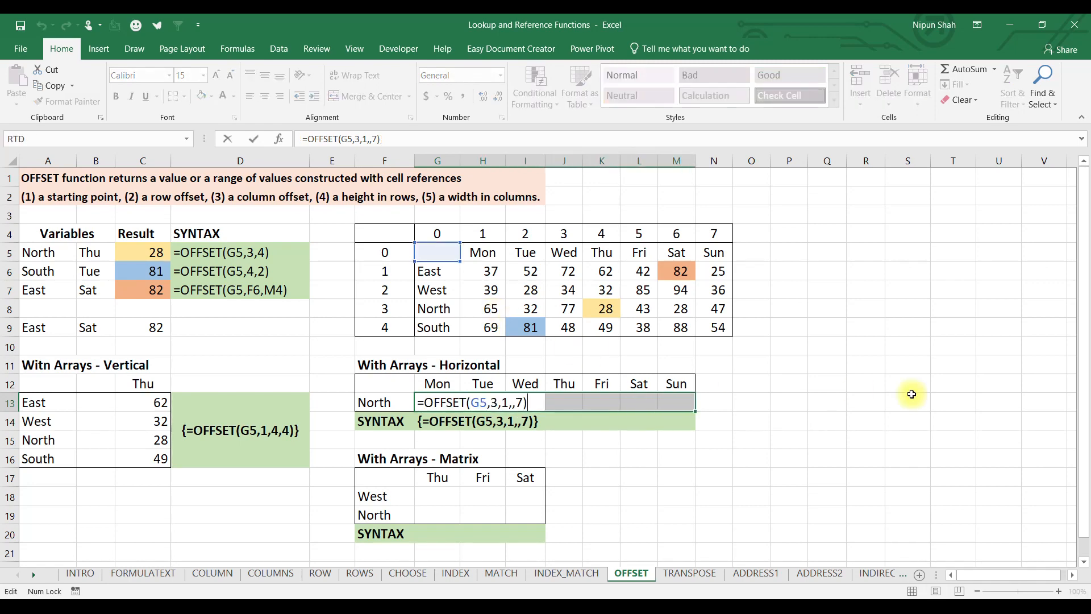
pyautogui.hotkey('ctrl', 'shift', 'Return')
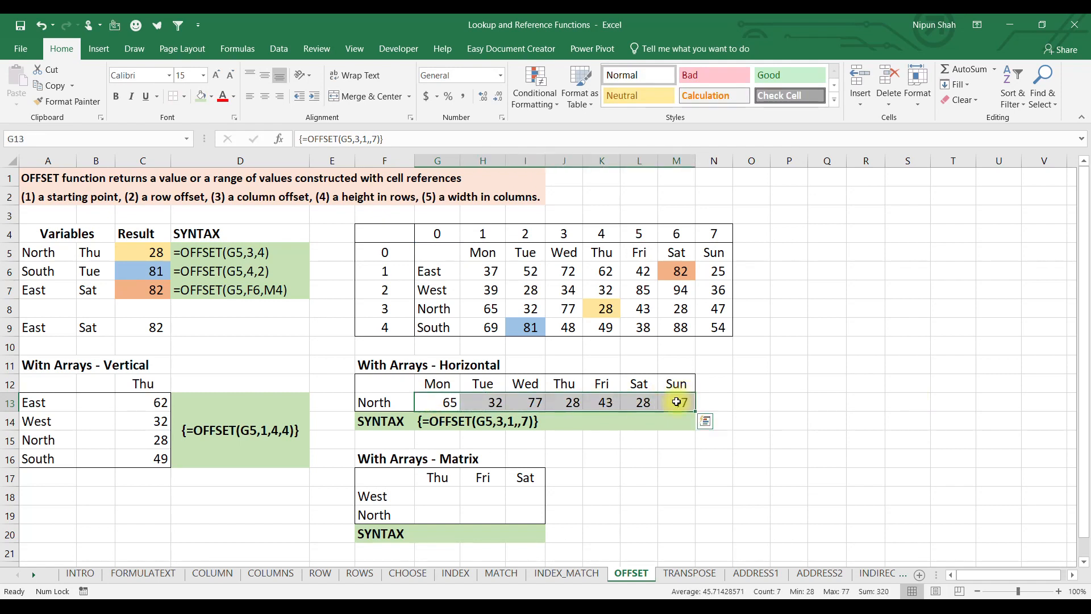
# - Enter =OFFSET(G5,2,4,2,3) as an array formula in cell G18 of the matrix table
pyautogui.click(446, 496)
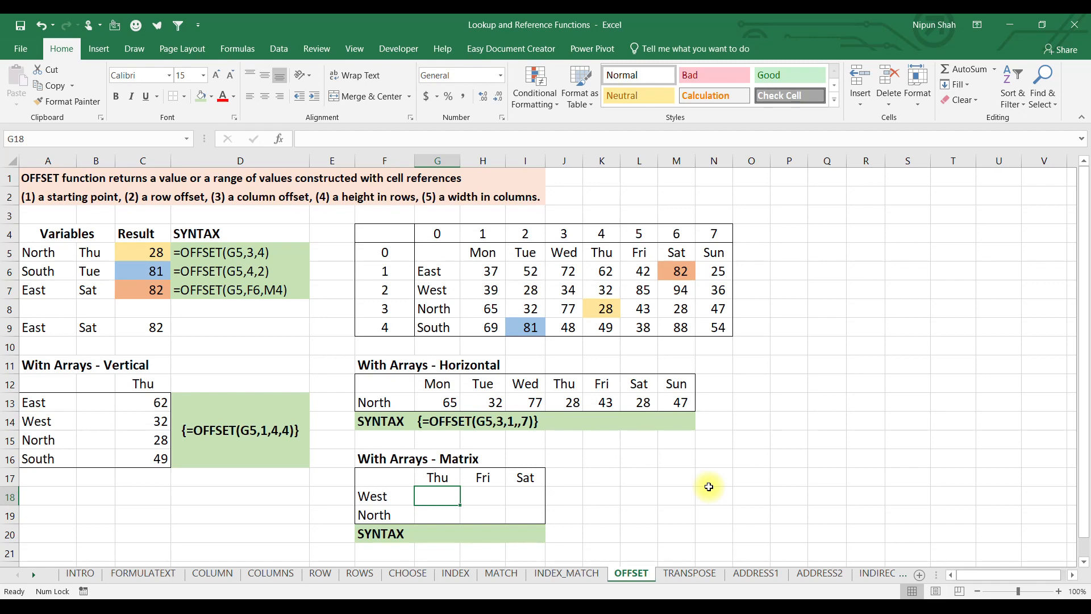
pyautogui.moveTo(382, 480); pyautogui.dragTo(531, 519)
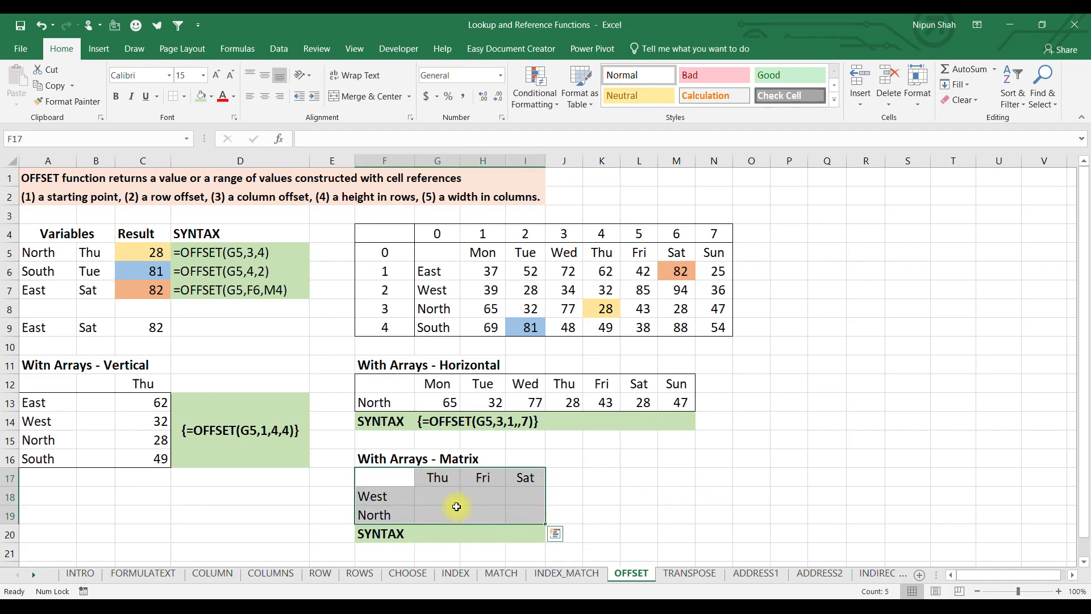
pyautogui.click(448, 490)
pyautogui.write('=off')
pyautogui.press('Tab')
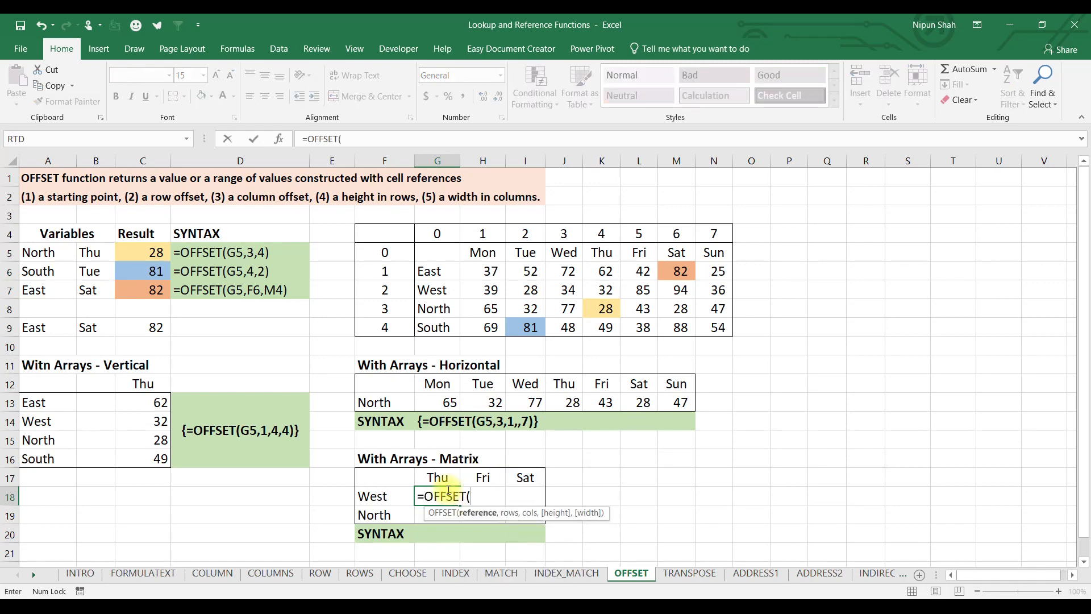
pyautogui.click(456, 258)
pyautogui.write(',')
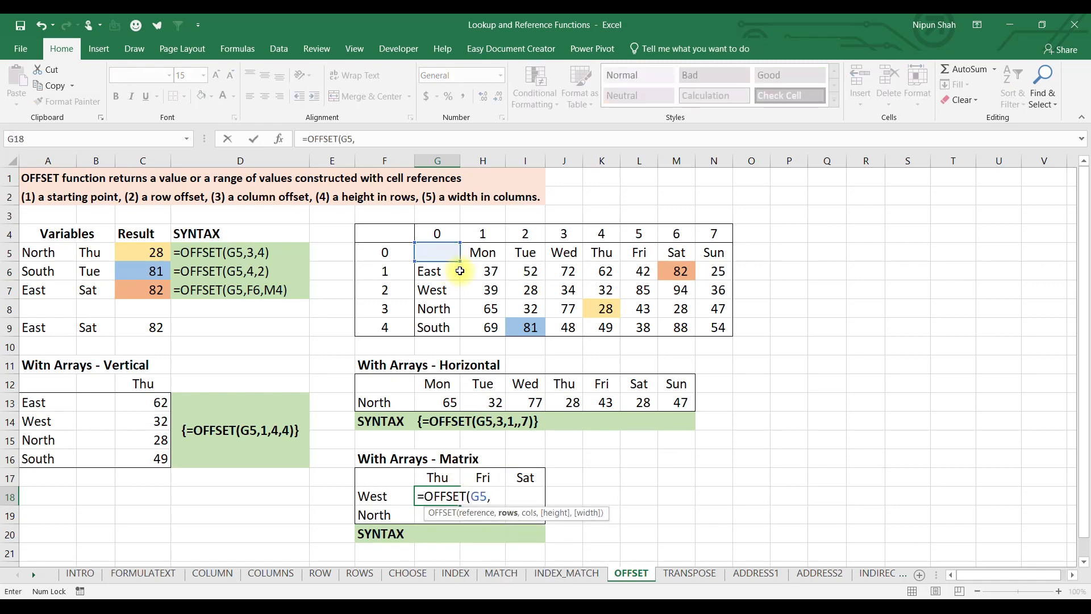
pyautogui.write('2,')
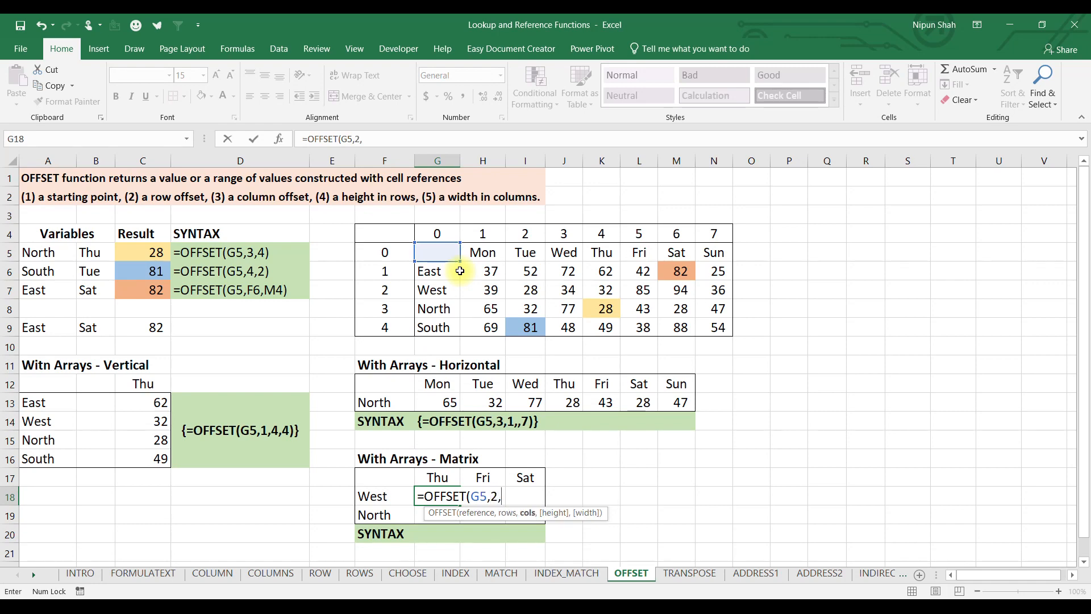
pyautogui.write('4,')
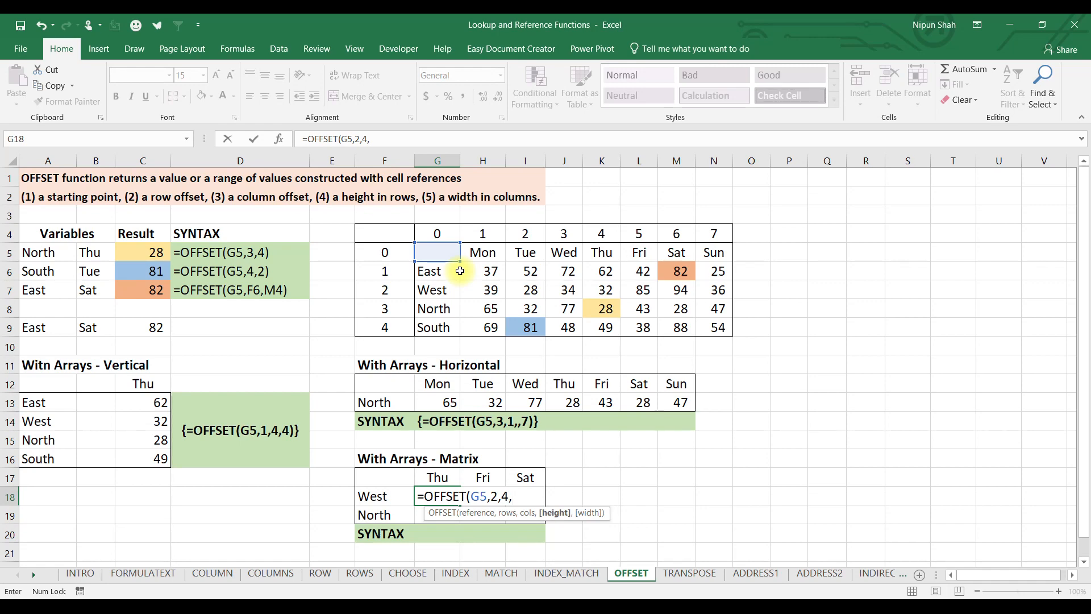
pyautogui.write('2,3')
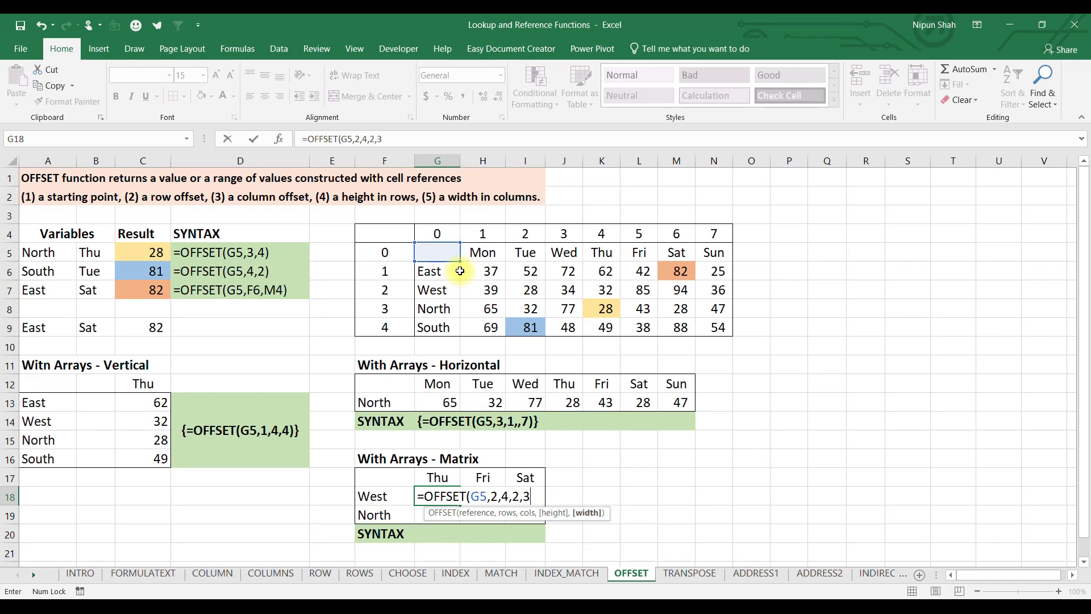
pyautogui.write(')')
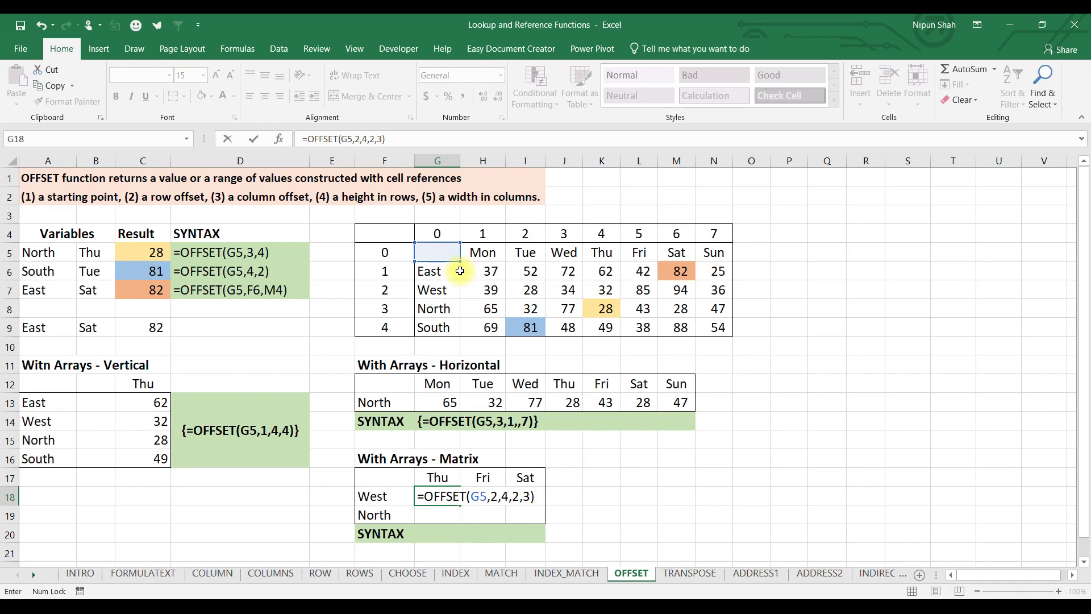
pyautogui.hotkey('ctrl', 'shift', 'Return')
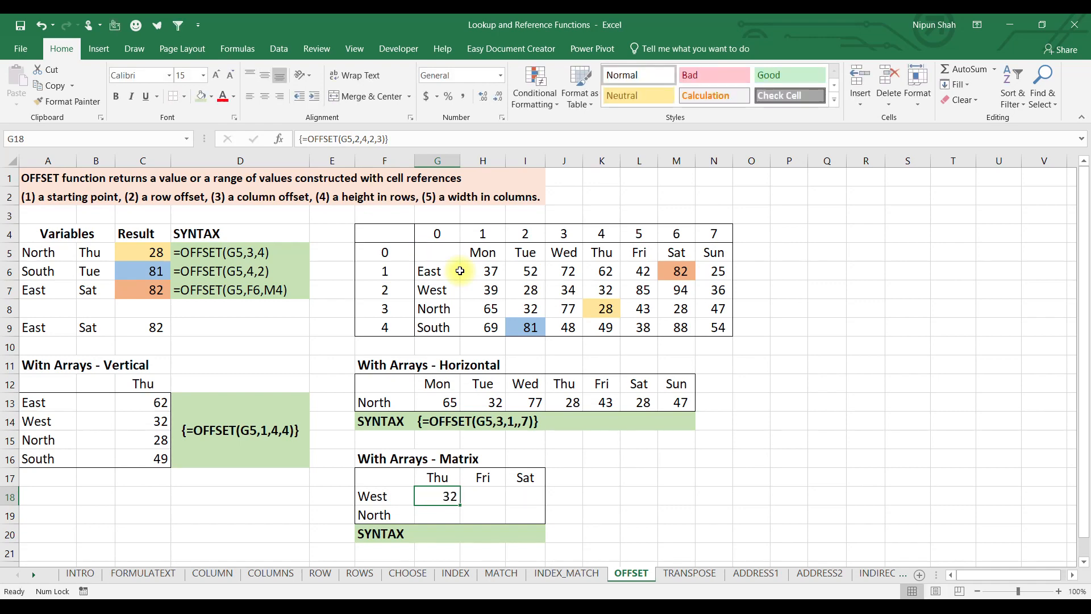
# - Extend the matrix OFFSET array formula from G18 over the range G18:I19
pyautogui.hotkey('shift', 'Right')
pyautogui.hotkey('shift', 'Right')
pyautogui.hotkey('shift', 'Down')
pyautogui.press('F2')
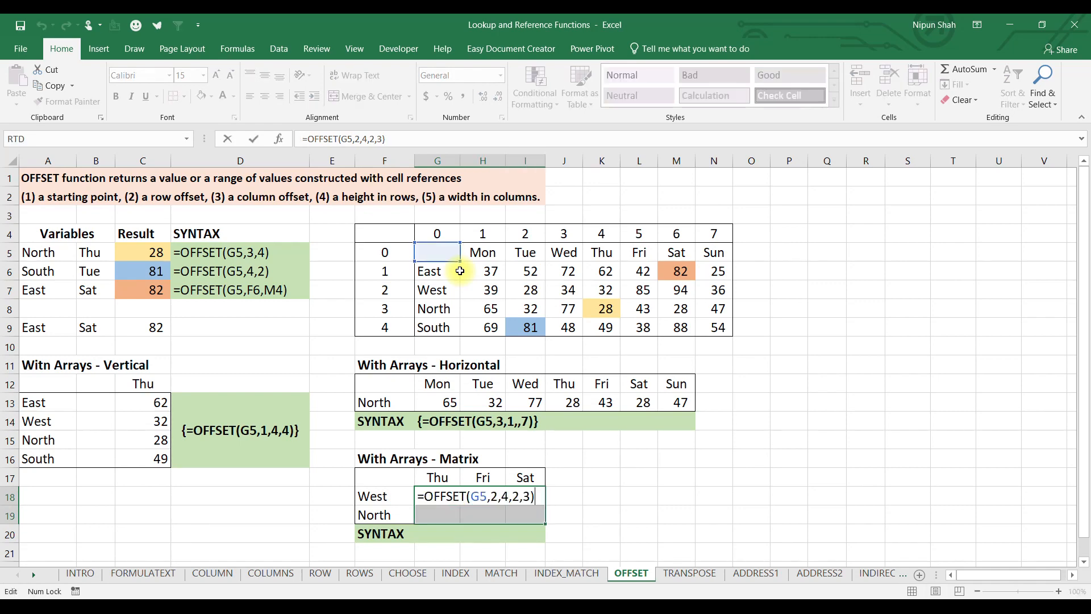
pyautogui.hotkey('ctrl', 'shift', 'Return')
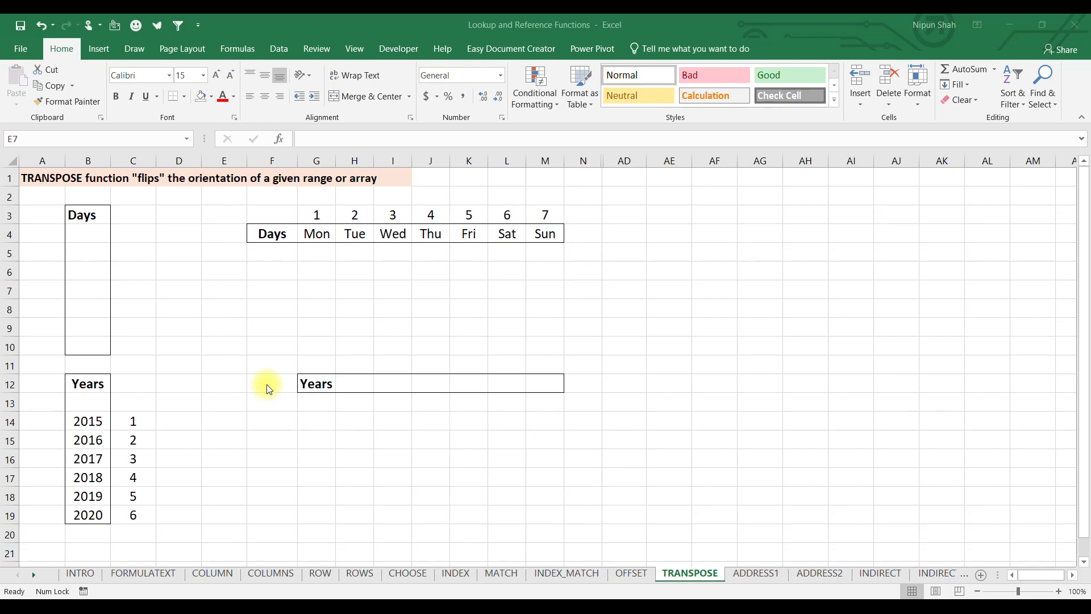
# - On the TRANSPOSE sheet, enter =TRANSPOSE(G4:M4) as an array formula in cell B4 under Days
pyautogui.moveTo(269, 235); pyautogui.dragTo(549, 232)
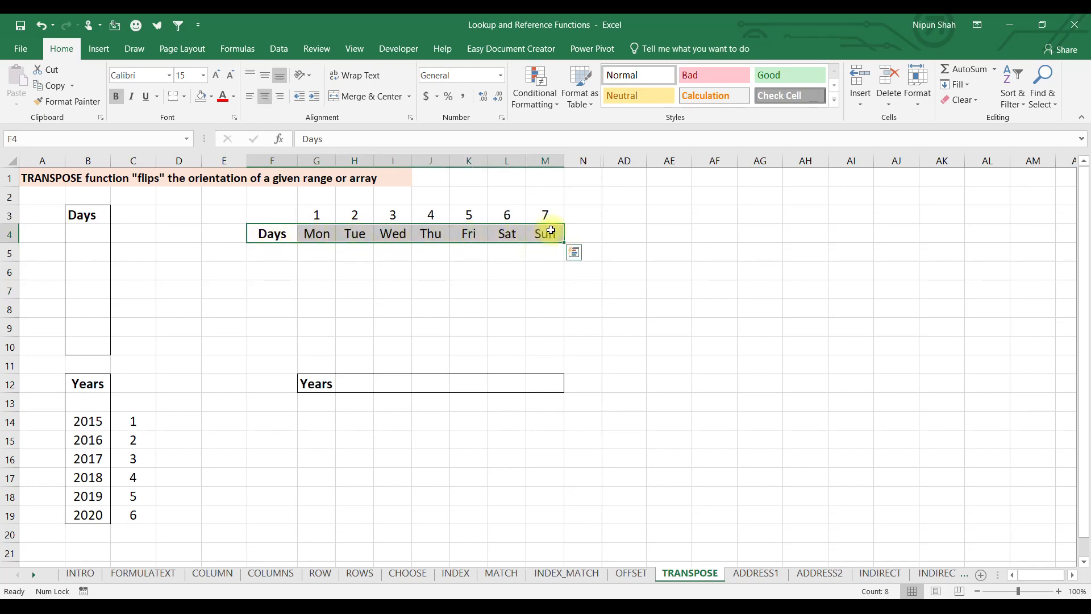
pyautogui.moveTo(86, 233); pyautogui.dragTo(91, 350)
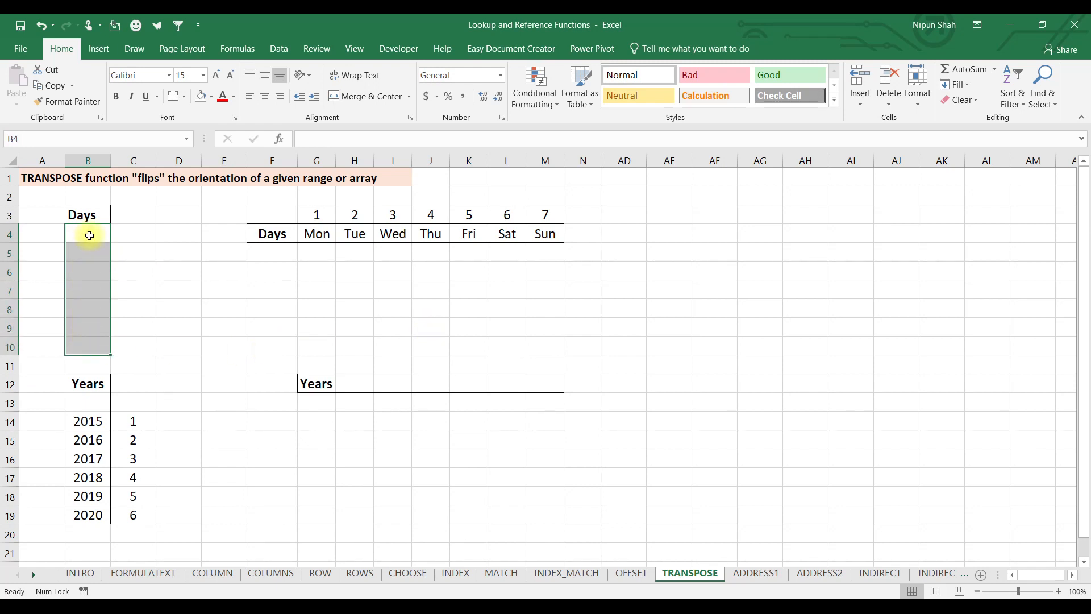
pyautogui.click(89, 235)
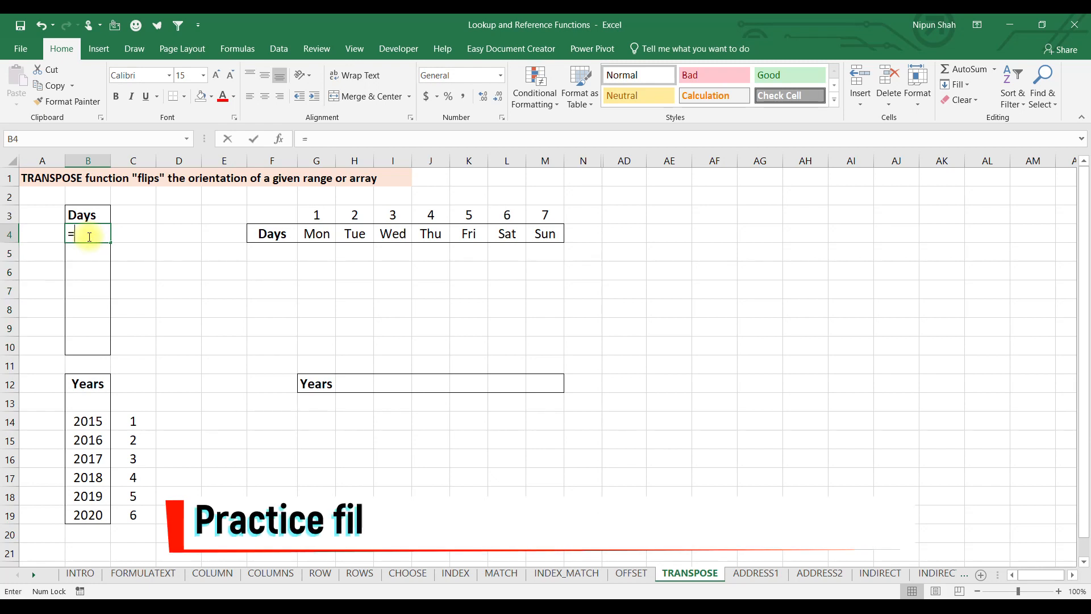
pyautogui.write('=tr')
pyautogui.press('Tab')
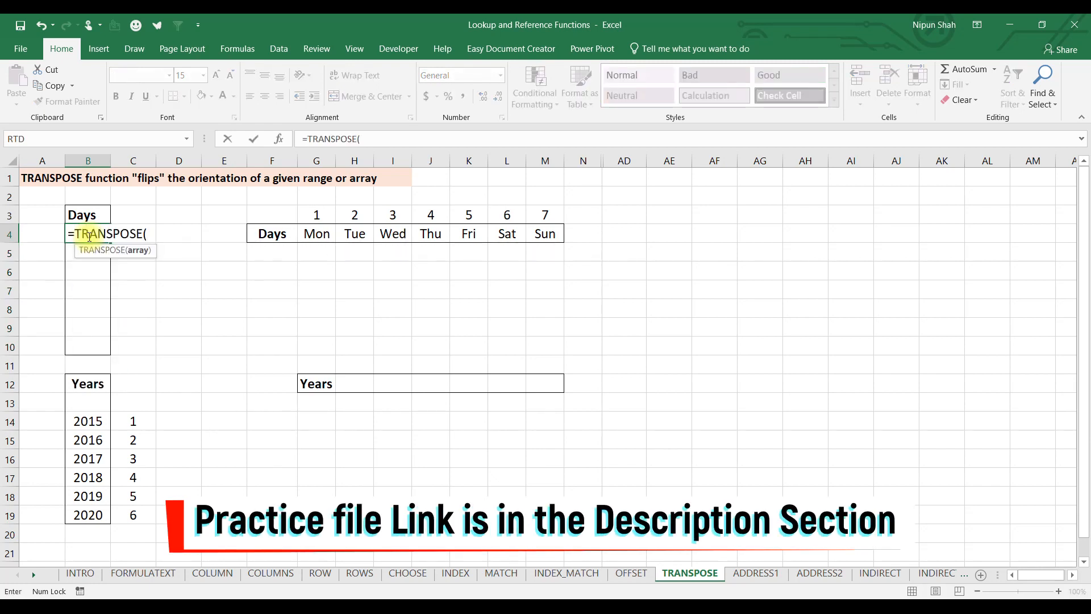
pyautogui.moveTo(317, 238); pyautogui.dragTo(544, 233)
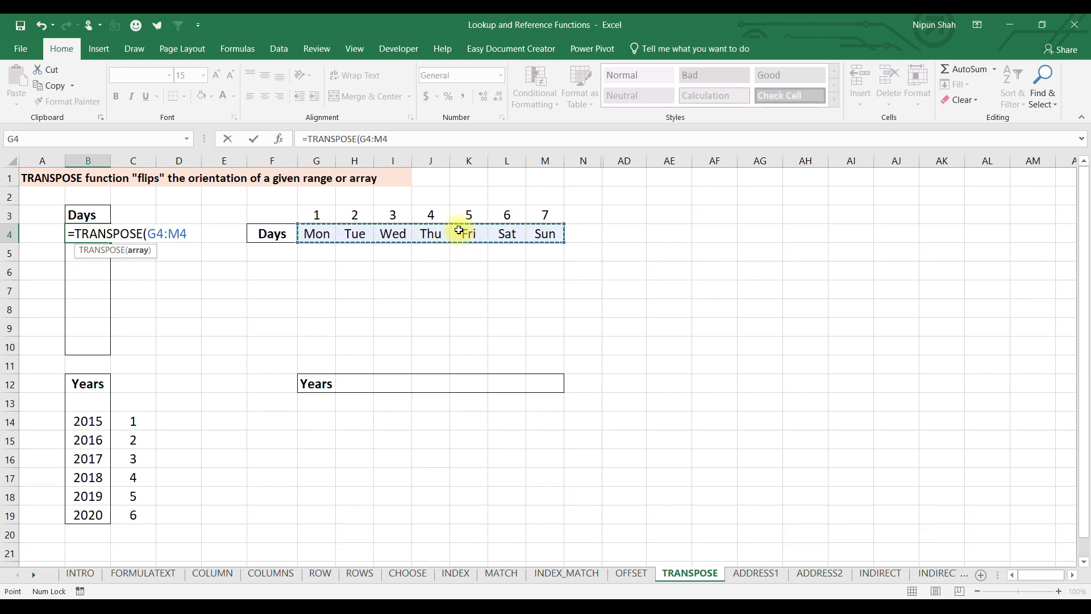
pyautogui.hotkey('ctrl', 'shift', 'Return')
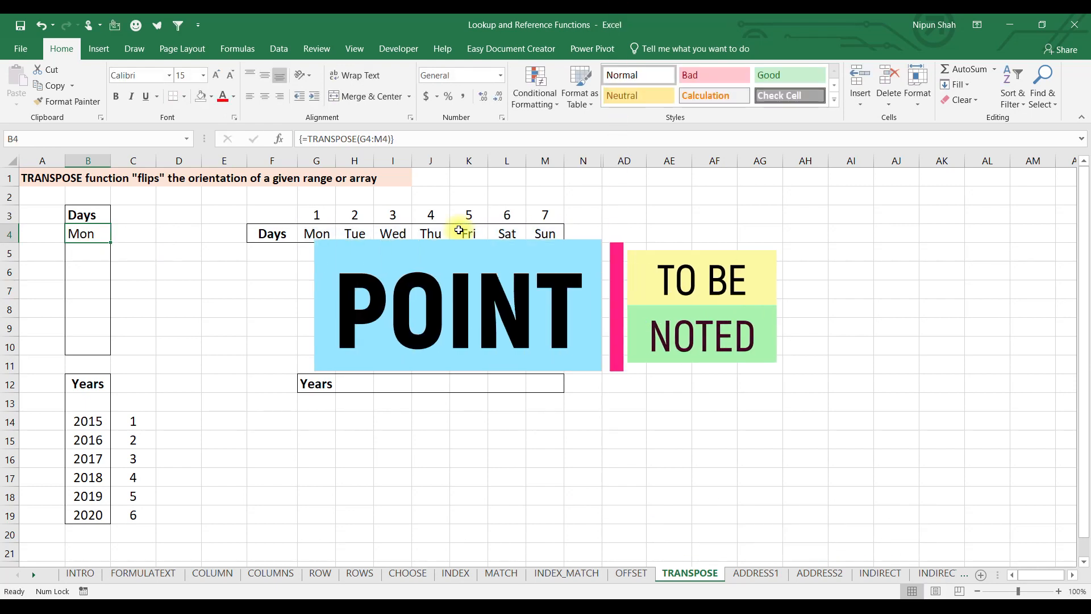
# - Extend the TRANSPOSE array formula from B4 over the vertical Days range B4:B10
pyautogui.moveTo(316, 233); pyautogui.dragTo(545, 235)
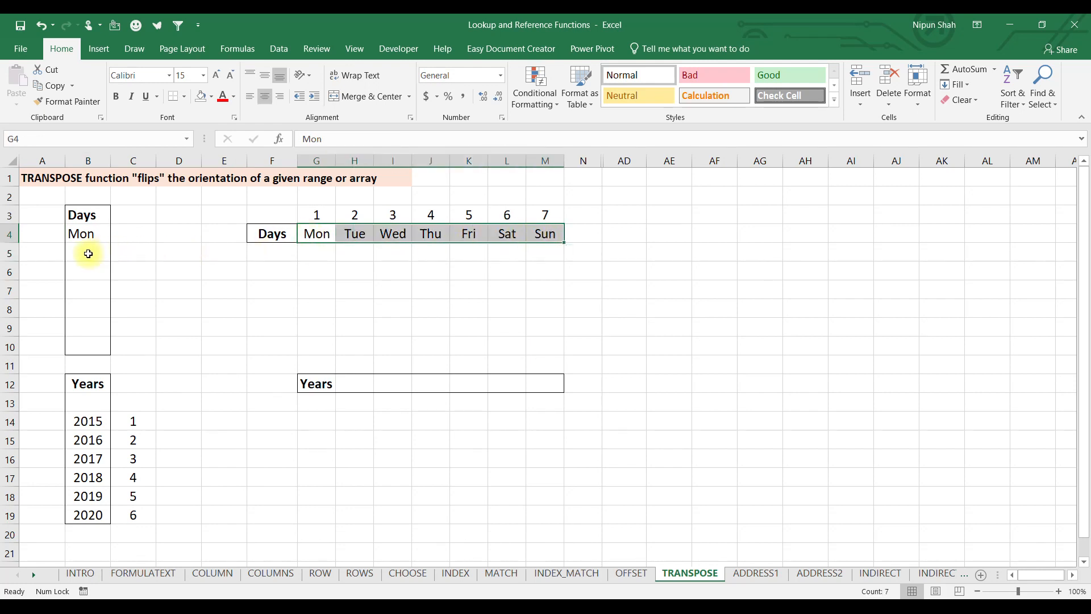
pyautogui.click(84, 240)
pyautogui.moveTo(85, 240); pyautogui.dragTo(74, 344)
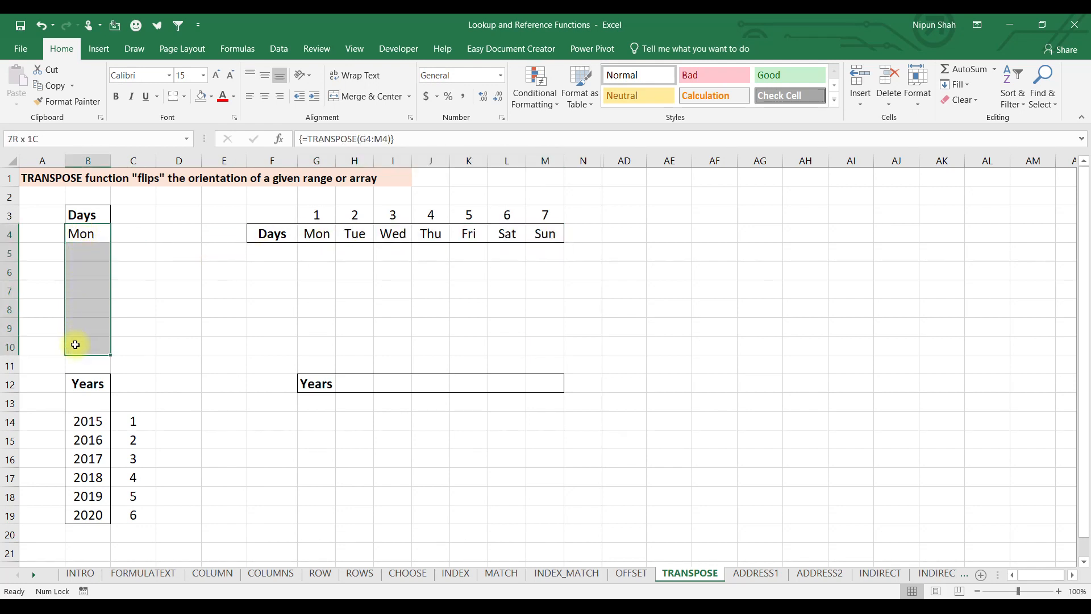
pyautogui.press('F2')
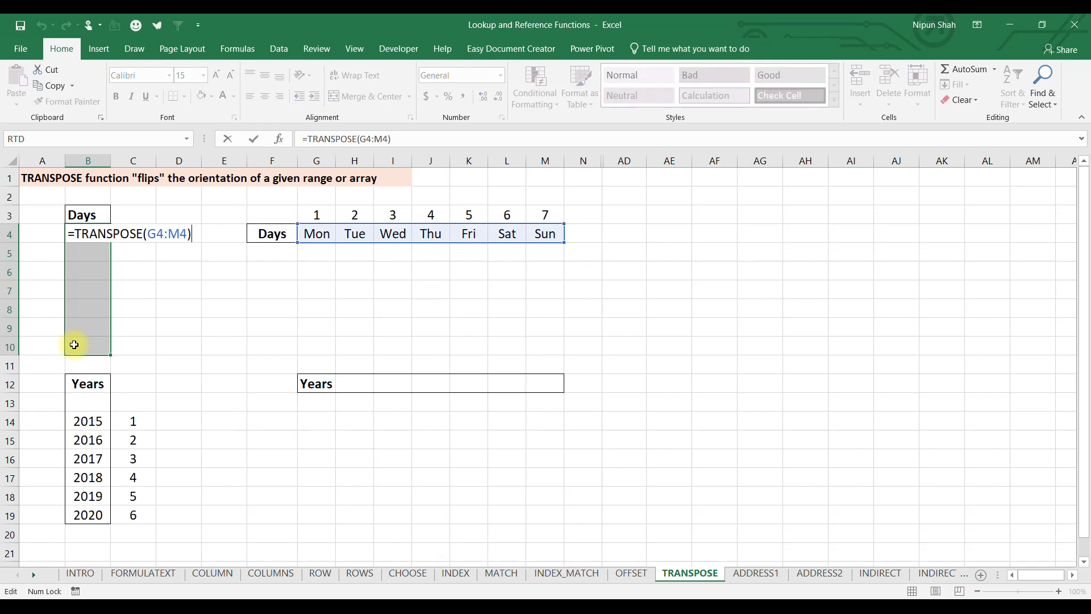
pyautogui.hotkey('ctrl', 'shift', 'Return')
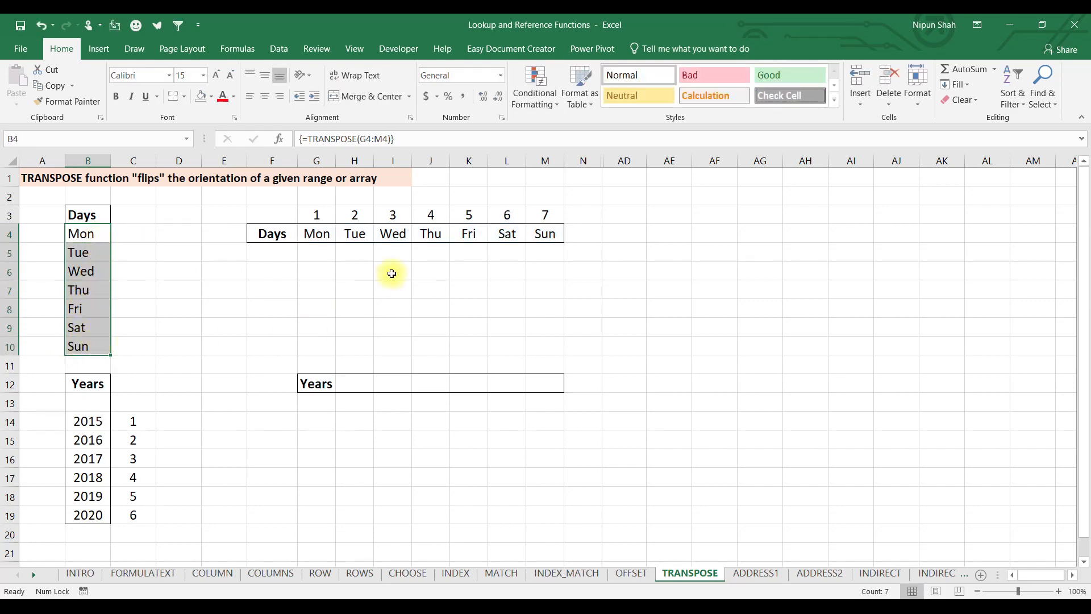
# - Replace Thu in J4 with XYZ and check the linked cell B7 in the vertical list
pyautogui.click(419, 237)
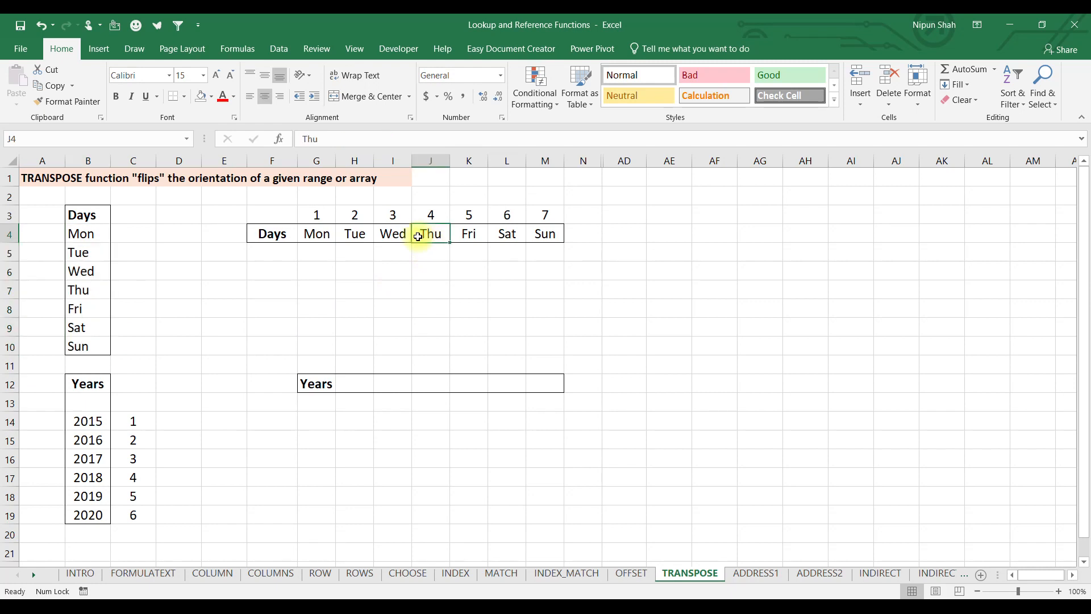
pyautogui.write('XYZ')
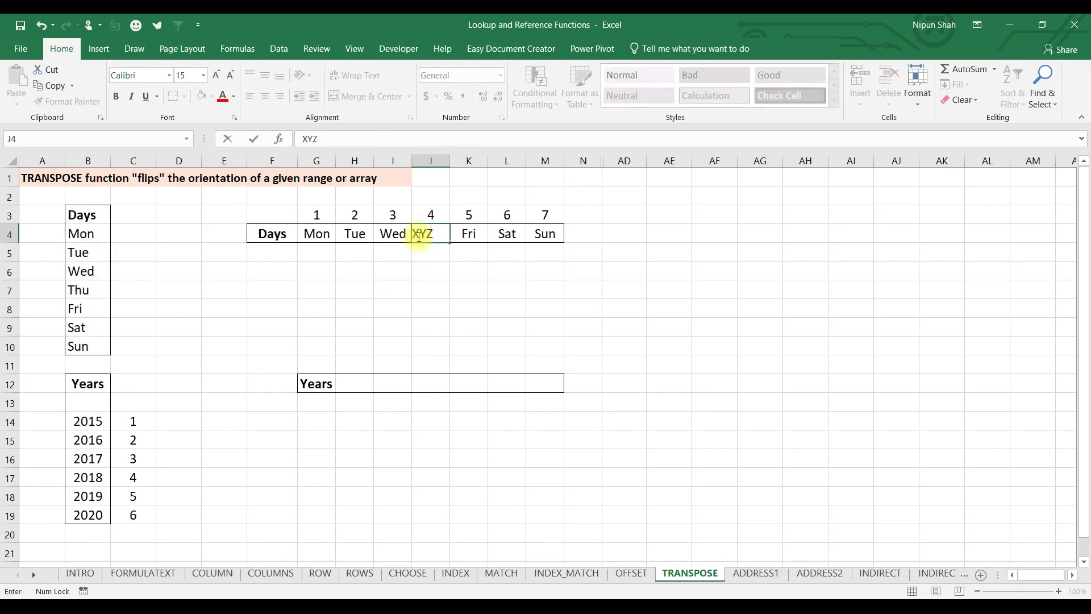
pyautogui.press('Return')
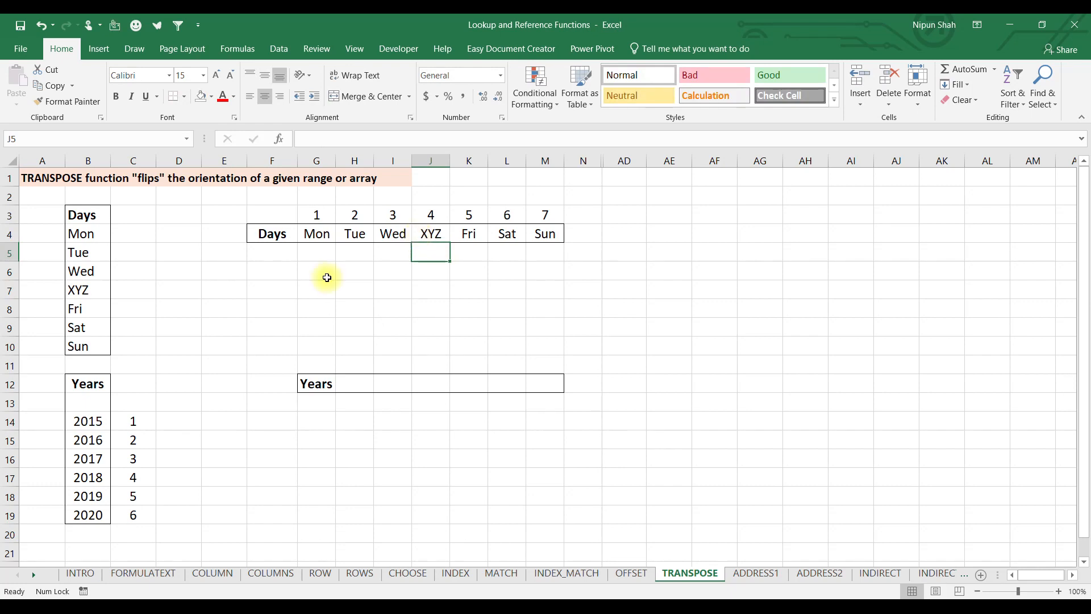
pyautogui.click(95, 293)
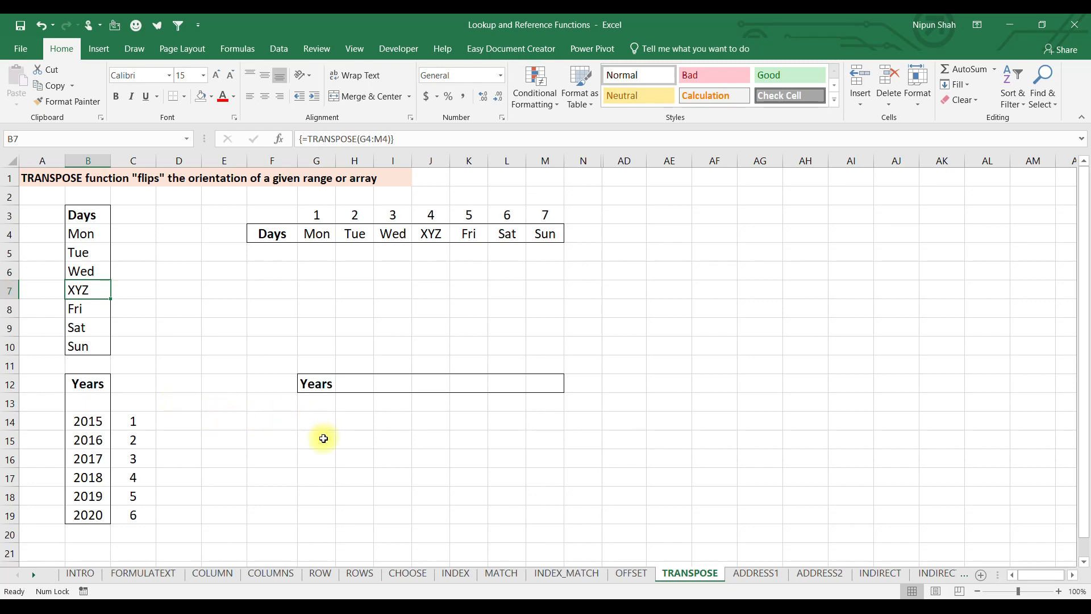
# - Transpose the years in B14:B19 into H12:M12 with a single TRANSPOSE array formula, then select the resulting row
pyautogui.click(90, 458)
pyautogui.moveTo(94, 418); pyautogui.dragTo(85, 517)
pyautogui.click(355, 384)
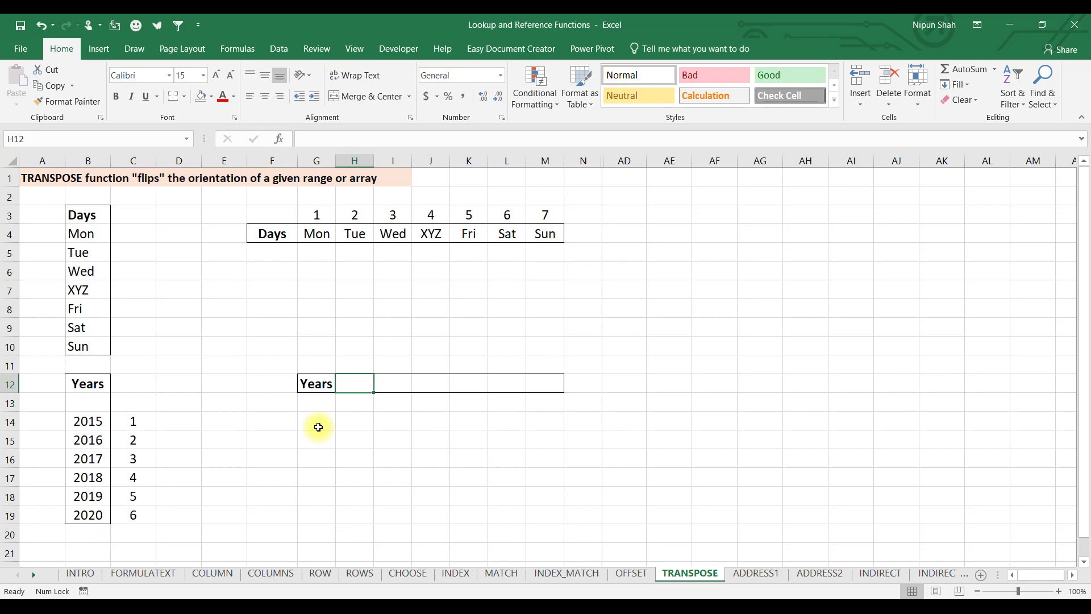
pyautogui.moveTo(91, 421); pyautogui.dragTo(106, 515)
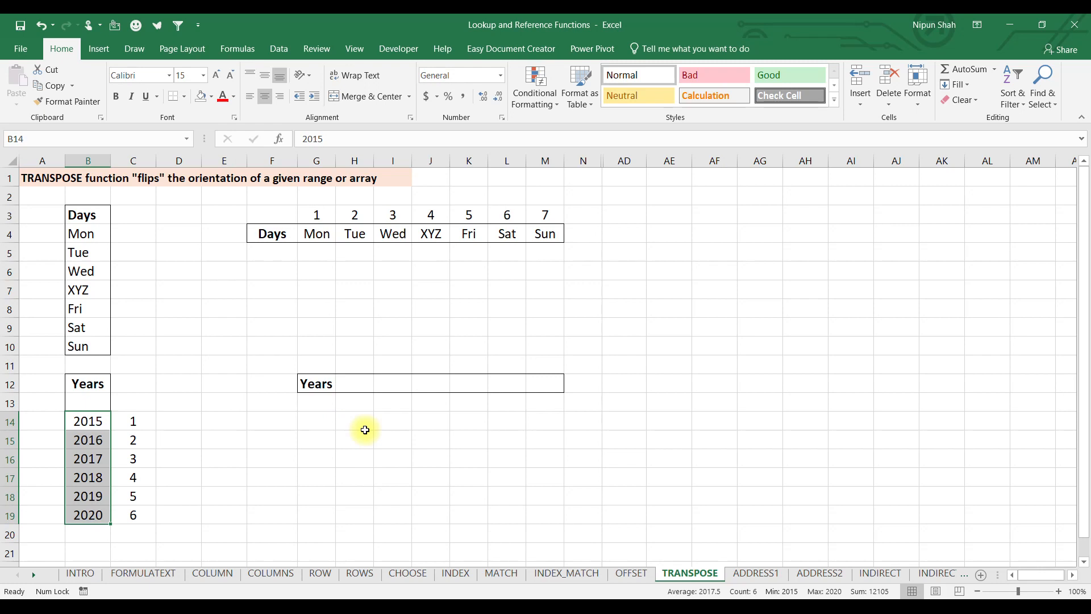
pyautogui.click(354, 383)
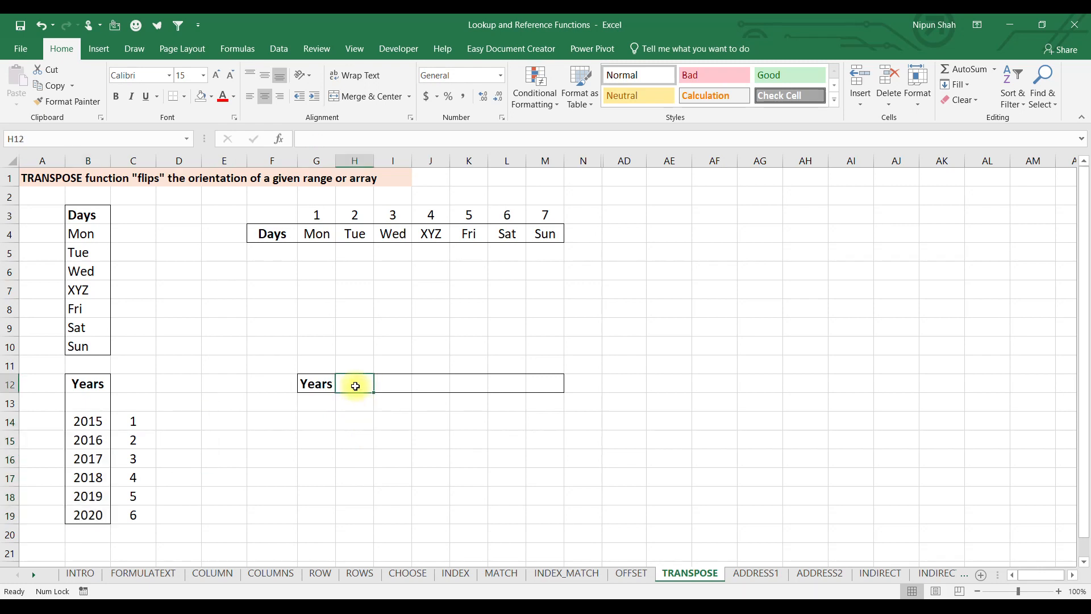
pyautogui.moveTo(376, 382); pyautogui.dragTo(532, 383)
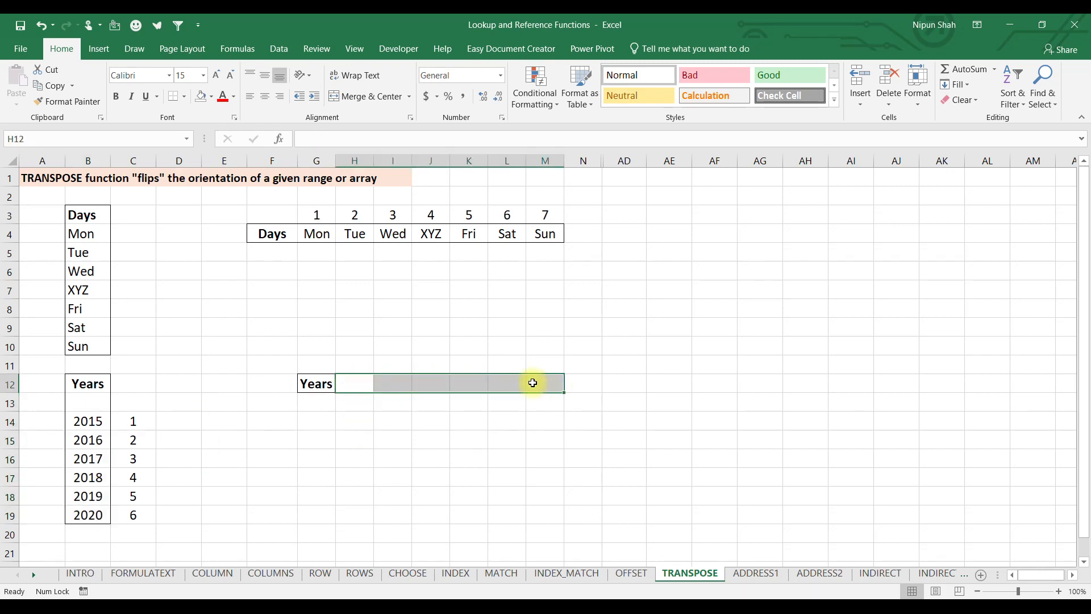
pyautogui.write('=tra')
pyautogui.press('Tab')
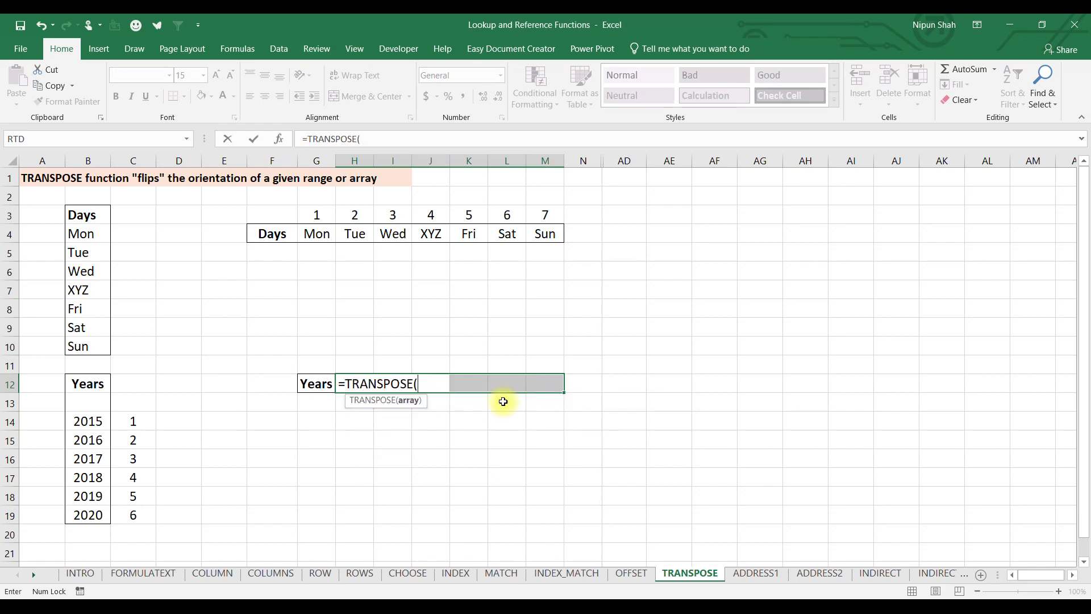
pyautogui.moveTo(87, 421); pyautogui.dragTo(77, 517)
pyautogui.hotkey('ctrl', 'shift', 'Return')
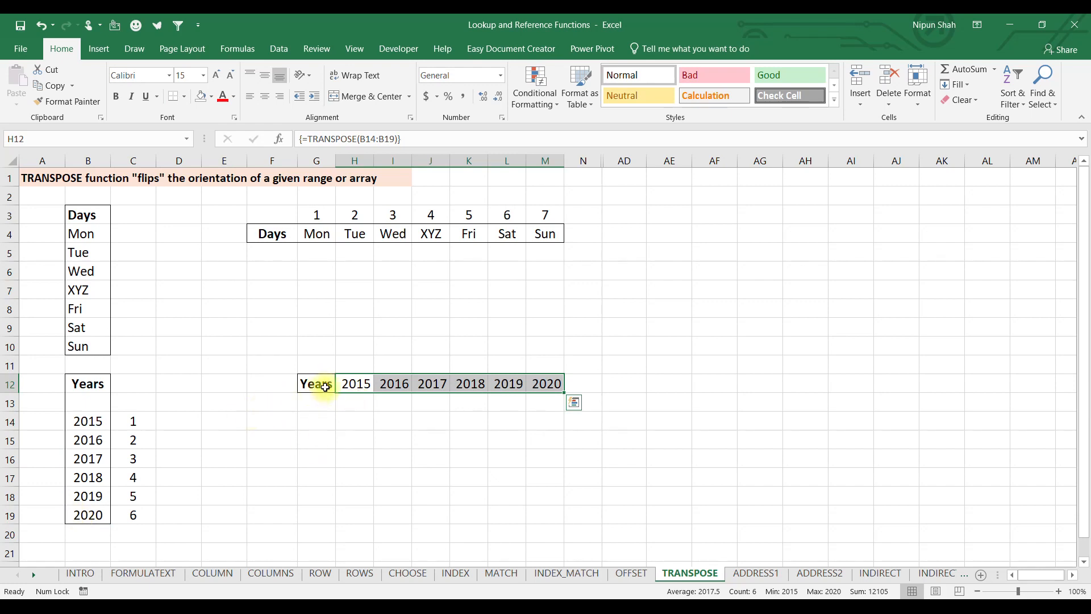
pyautogui.click(348, 383)
pyautogui.moveTo(348, 383); pyautogui.dragTo(547, 384)
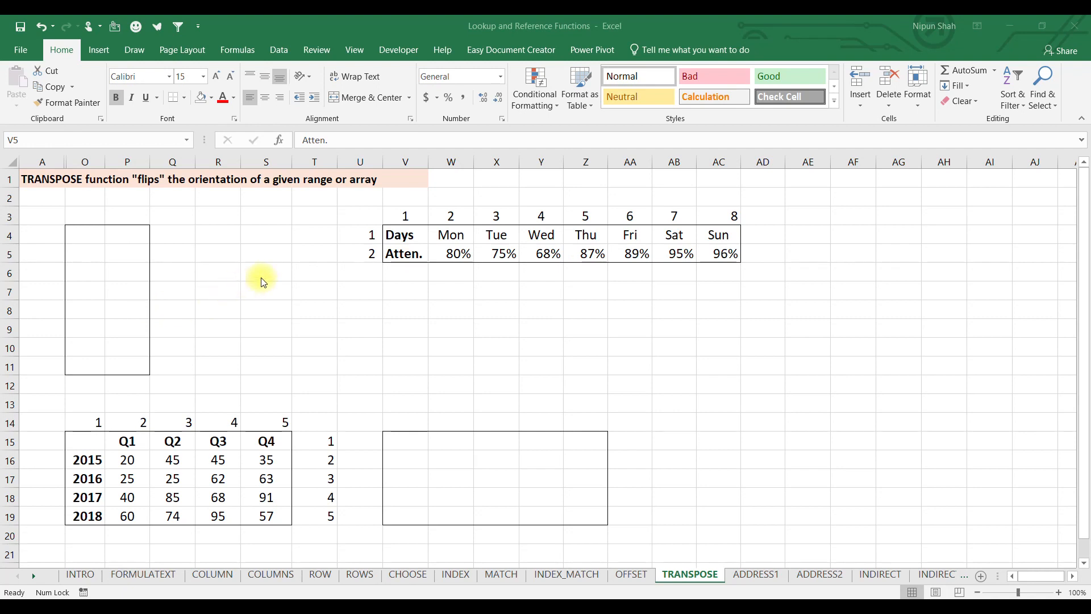
# - Transpose the Days and Atten. table in V4:AC5 into O4:P11 with a single TRANSPOSE array formula
pyautogui.moveTo(403, 235); pyautogui.dragTo(719, 254)
pyautogui.moveTo(423, 219); pyautogui.dragTo(720, 216)
pyautogui.moveTo(350, 231); pyautogui.dragTo(413, 250)
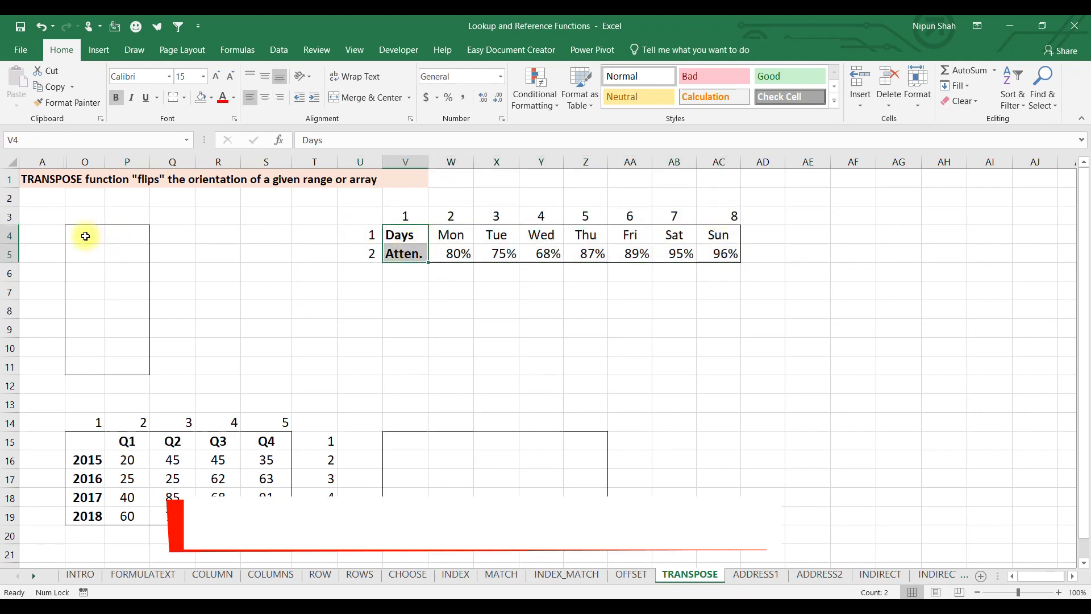
pyautogui.click(86, 236)
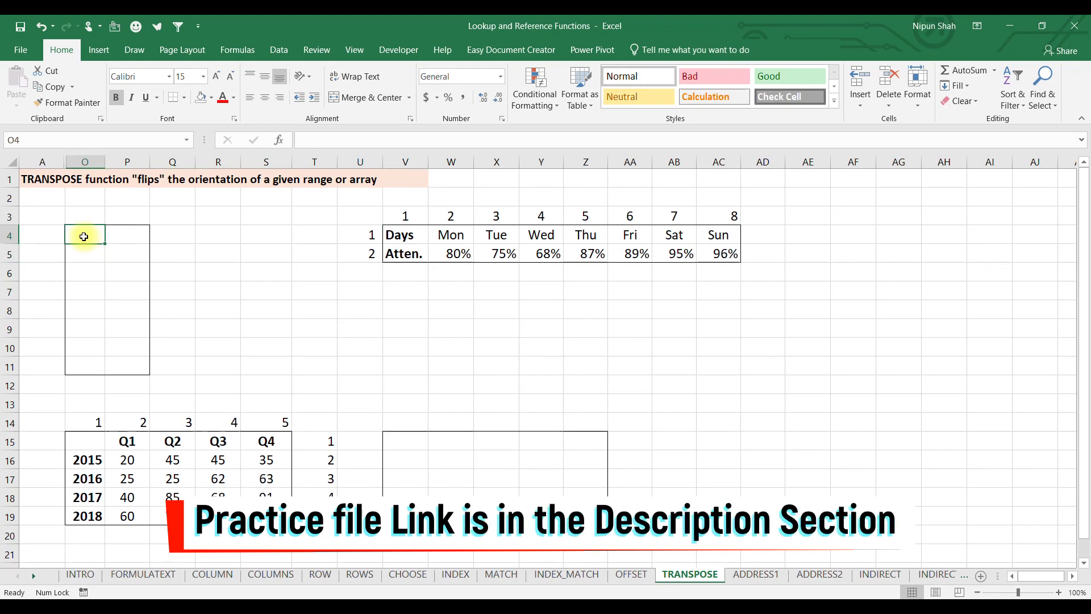
pyautogui.moveTo(92, 232); pyautogui.dragTo(109, 361)
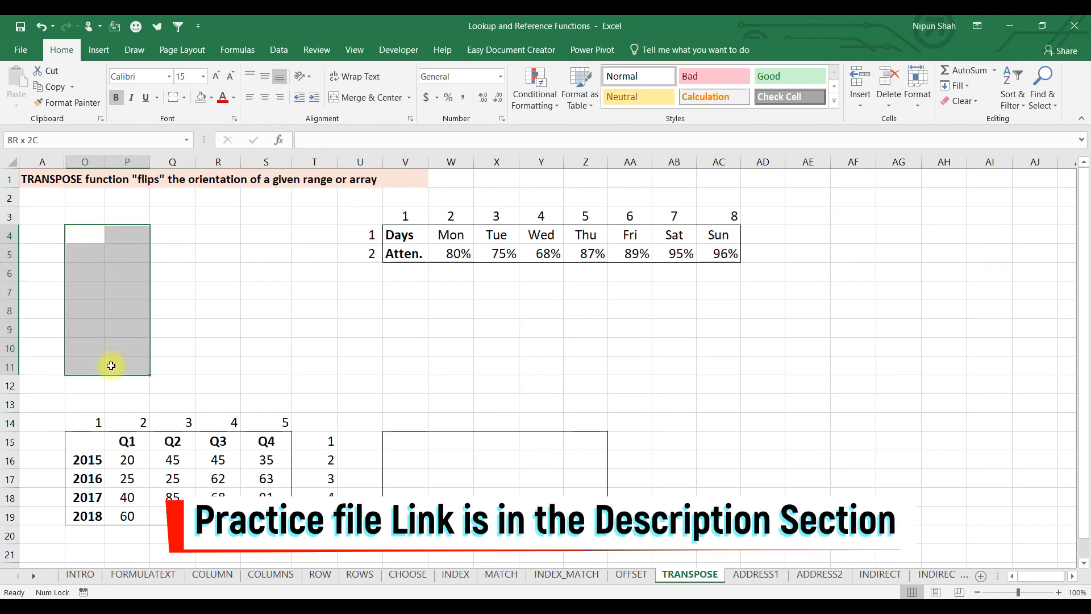
pyautogui.write('=TRANSPOSE(')
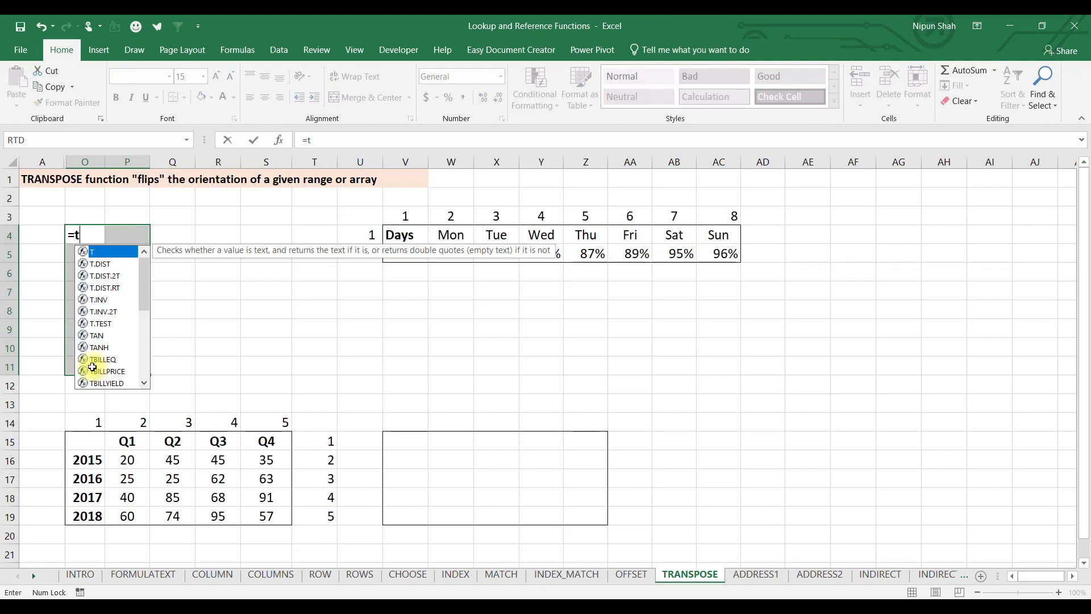
pyautogui.moveTo(400, 235); pyautogui.dragTo(684, 264)
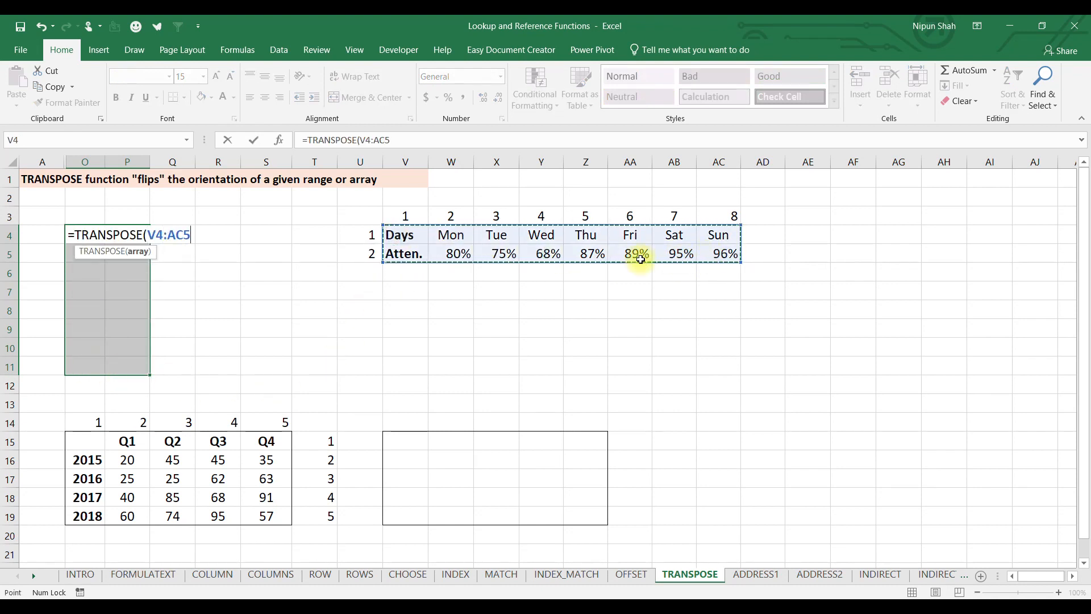
pyautogui.hotkey('ctrl', 'shift', 'Return')
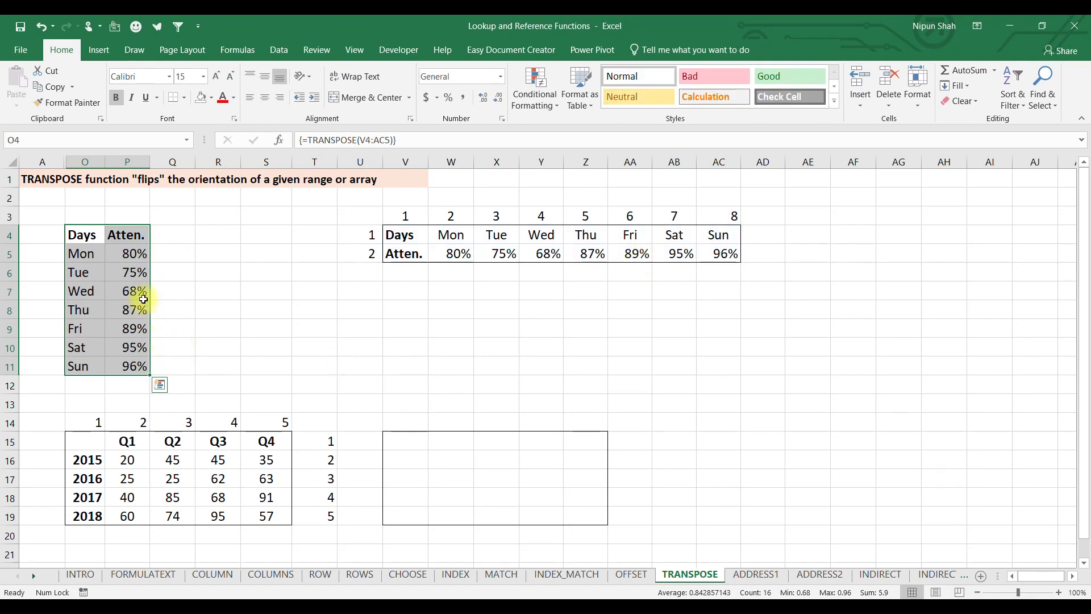
pyautogui.click(138, 294)
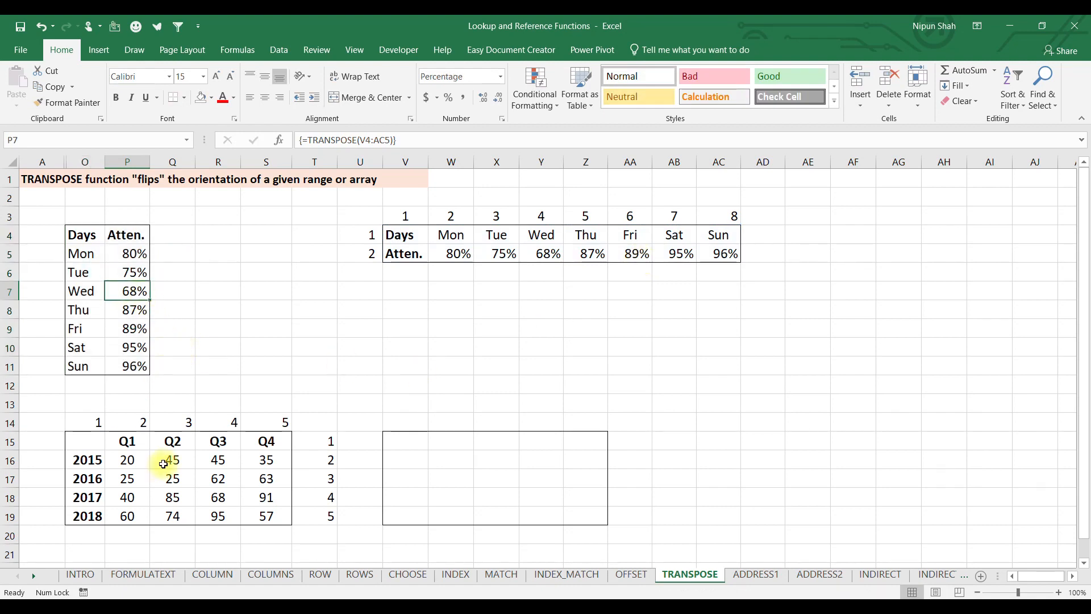
# - Transpose the yearly quarter table in O15:S19 into V15:Z19 with one TRANSPOSE array formula, then check its new row and column headings
pyautogui.moveTo(68, 441); pyautogui.dragTo(264, 517)
pyautogui.click(312, 440)
pyautogui.moveTo(311, 440); pyautogui.dragTo(301, 514)
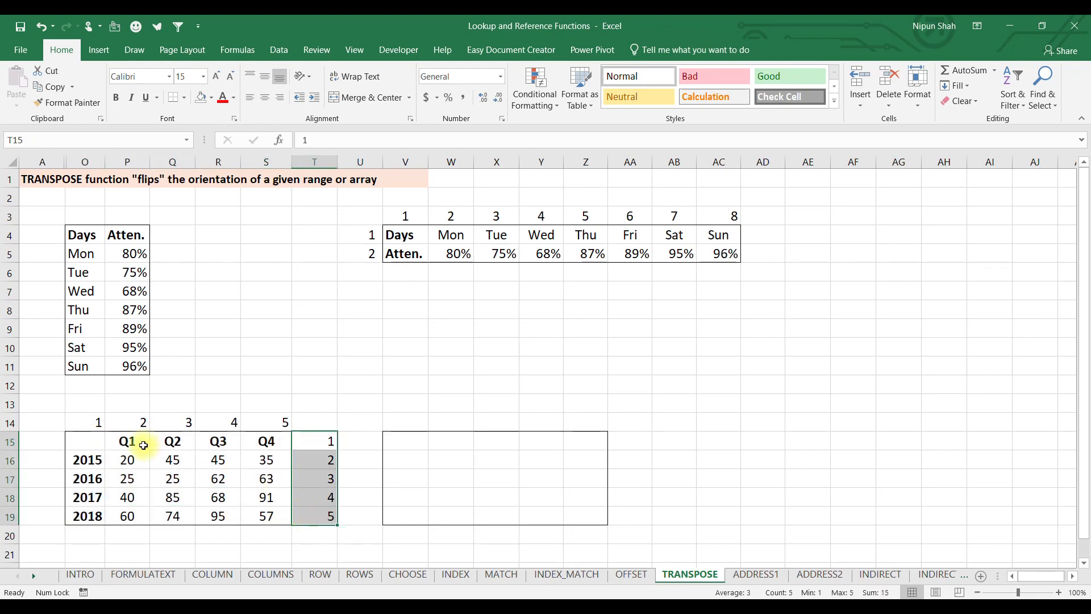
pyautogui.moveTo(85, 421); pyautogui.dragTo(257, 425)
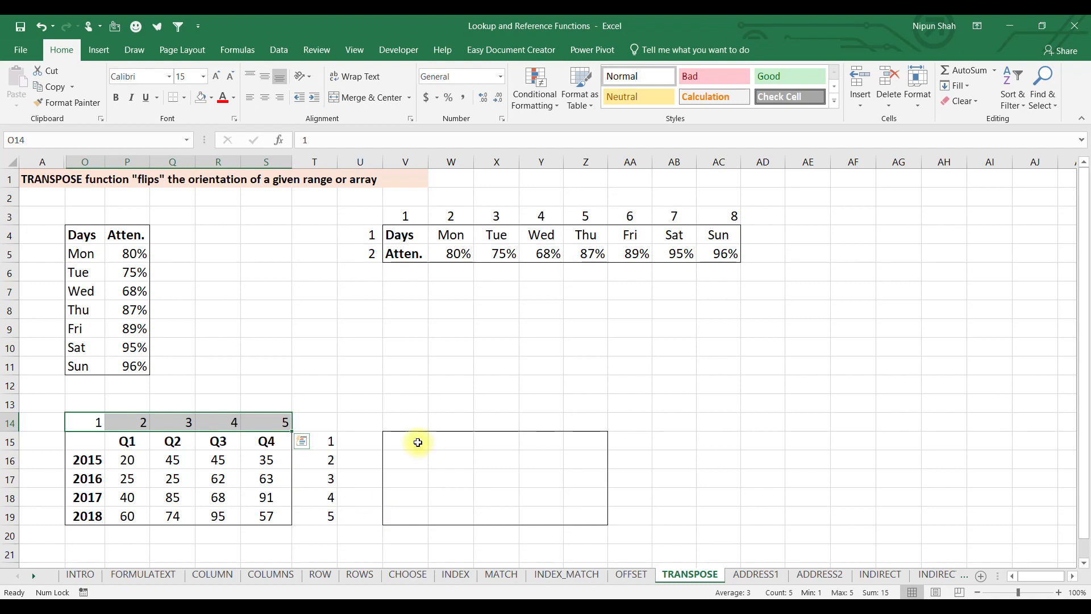
pyautogui.click(419, 441)
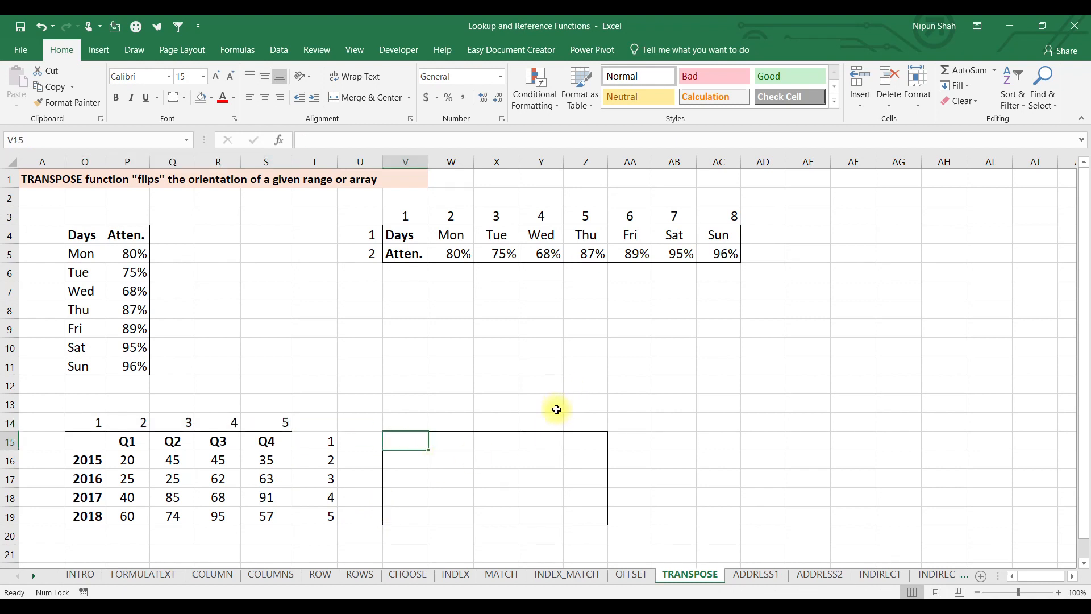
pyautogui.hotkey('shift', 'Right')
pyautogui.hotkey('shift', 'Right')
pyautogui.hotkey('shift', 'Right')
pyautogui.hotkey('shift', 'Right')
pyautogui.hotkey('shift', 'Down')
pyautogui.hotkey('shift', 'Down')
pyautogui.hotkey('shift', 'Down')
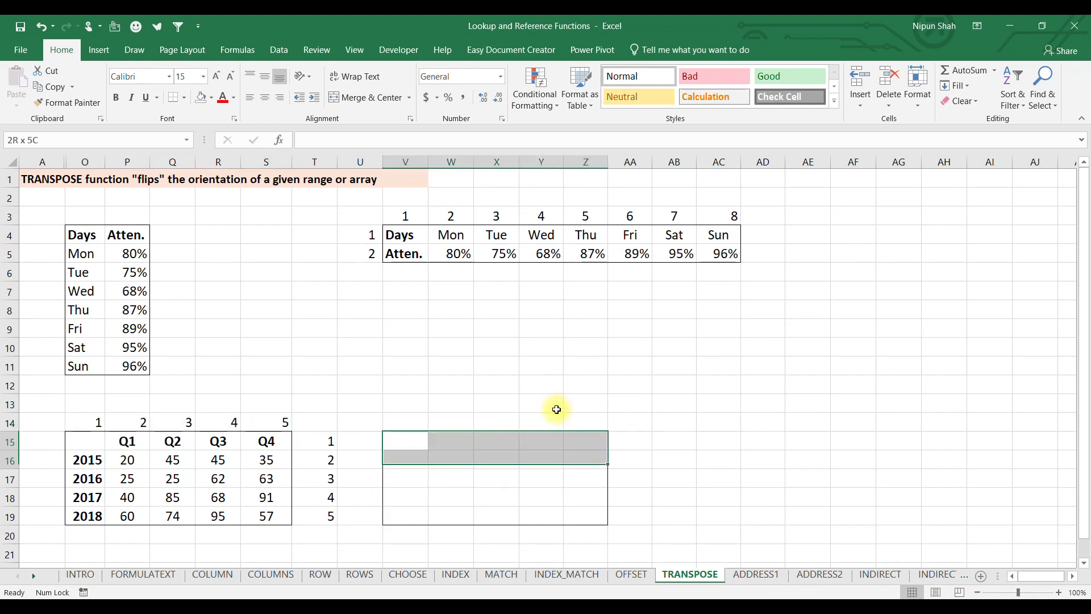
pyautogui.hotkey('shift', 'Down')
pyautogui.write('=tr')
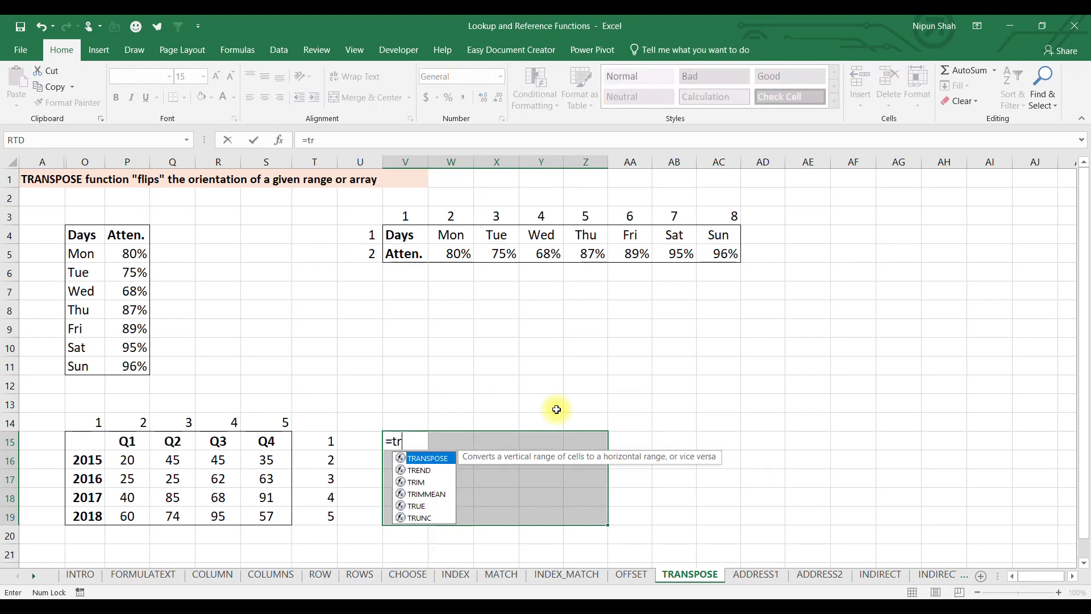
pyautogui.press('Tab')
pyautogui.moveTo(88, 441); pyautogui.dragTo(270, 516)
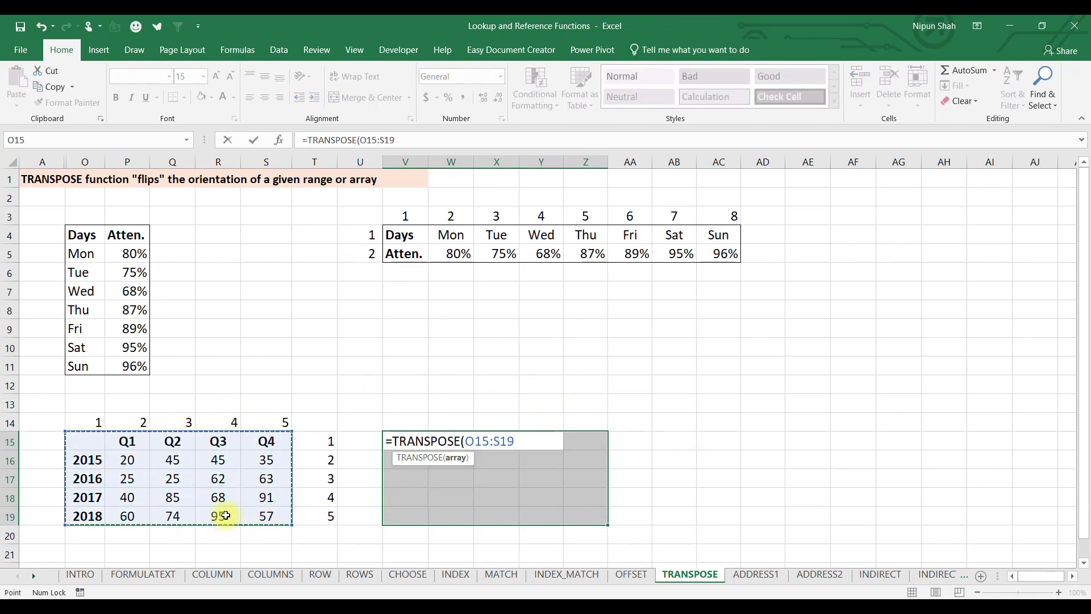
pyautogui.hotkey('ctrl', 'shift', 'Return')
pyautogui.moveTo(410, 458); pyautogui.dragTo(413, 513)
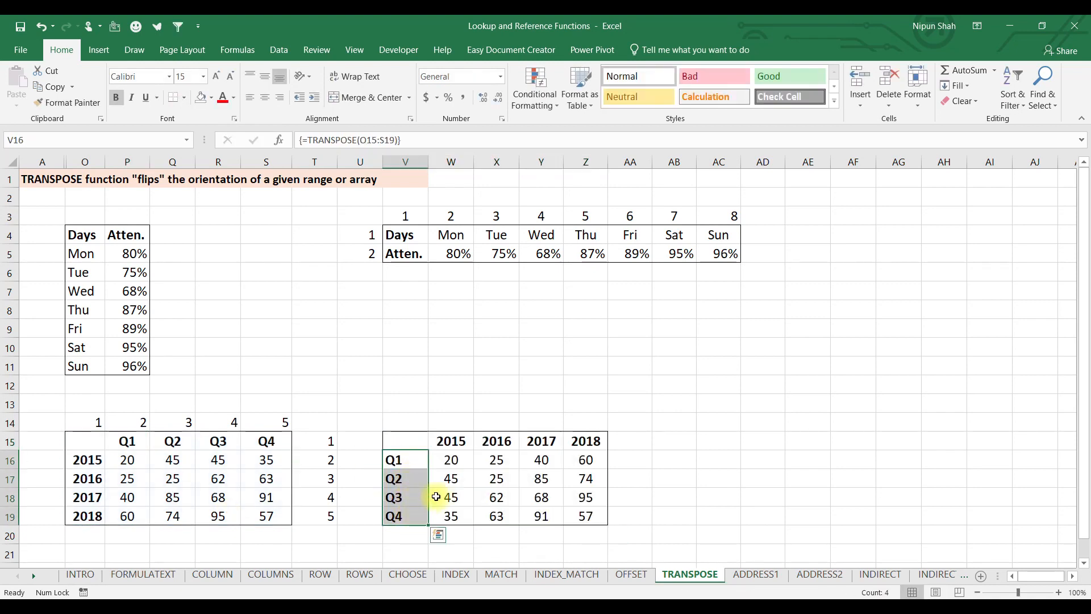
pyautogui.moveTo(448, 438); pyautogui.dragTo(577, 445)
# - Clear the 2016 values for Q2 and Q3 in Q17:R17 and check the linked cells X17:X18
pyautogui.moveTo(170, 479); pyautogui.dragTo(215, 478)
pyautogui.press('Delete')
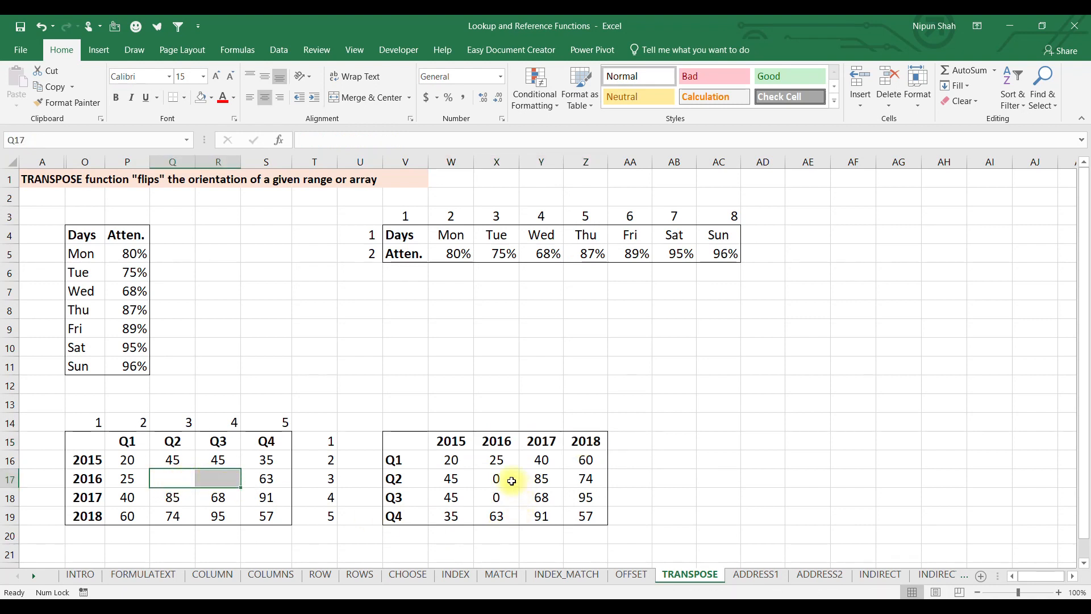
pyautogui.click(509, 482)
pyautogui.moveTo(510, 486); pyautogui.dragTo(506, 499)
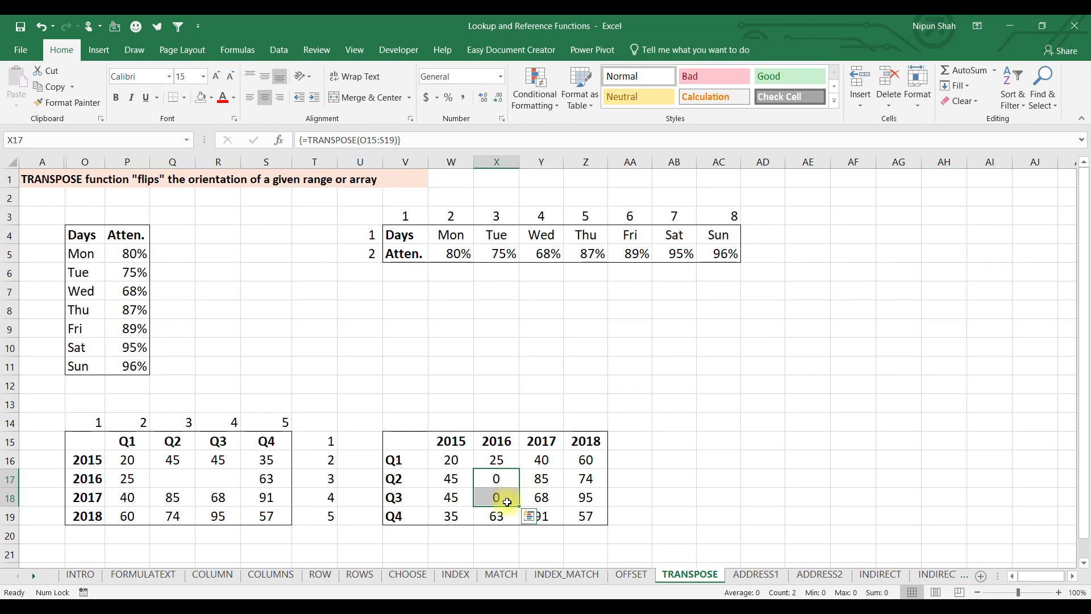
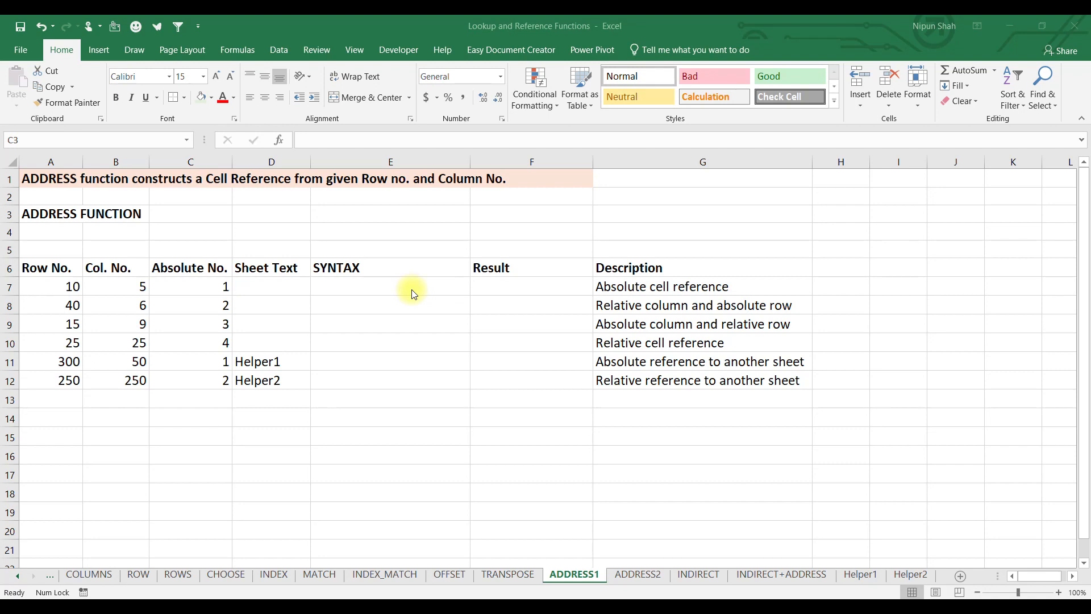
# - On the ADDRESS1 sheet, enter =ADDRESS(25,10,1,1,"Helper Sheet") in cell C3 beside ADDRESS FUNCTION
pyautogui.click(204, 214)
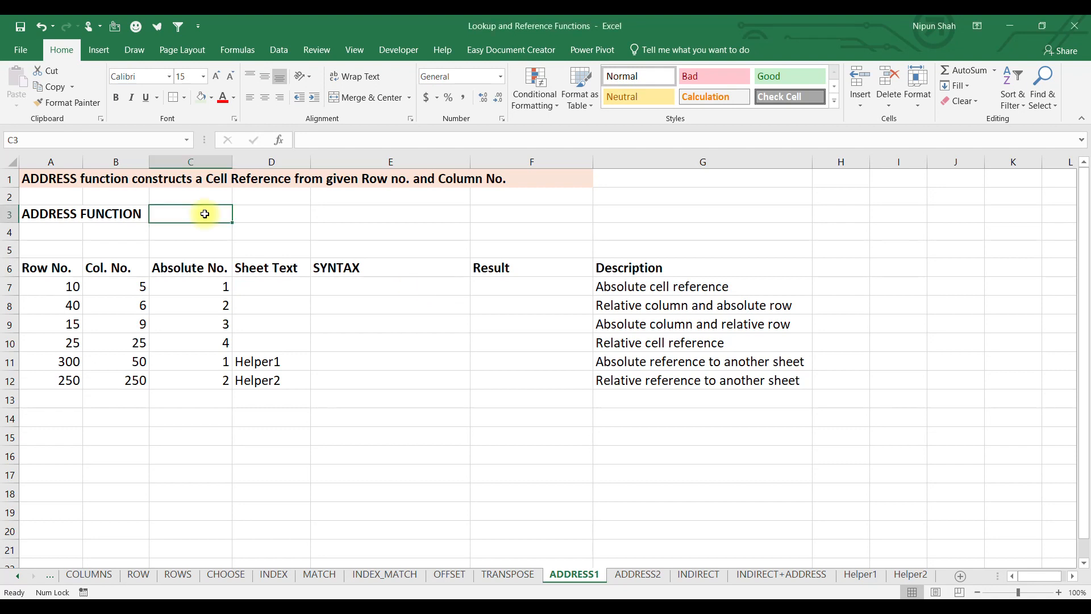
pyautogui.write('=ad')
pyautogui.press('Tab')
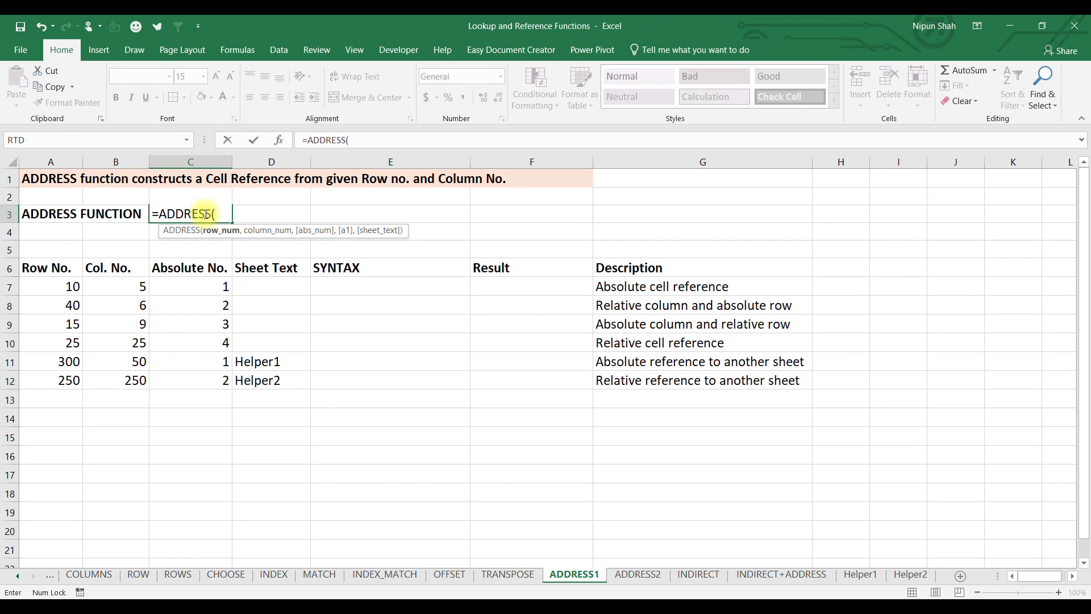
pyautogui.write('25,')
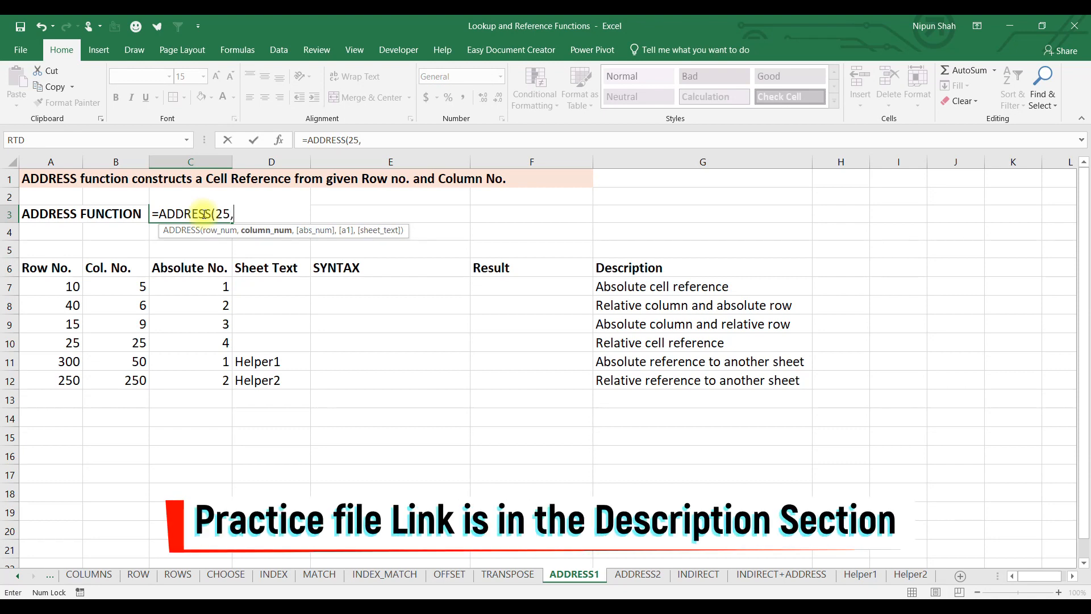
pyautogui.write('10,')
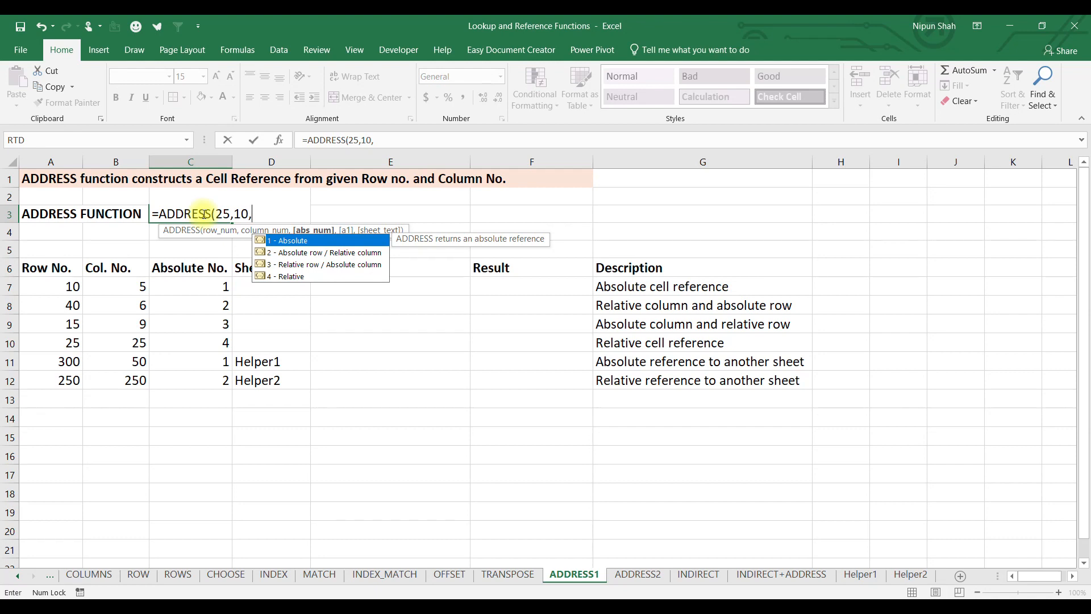
pyautogui.write('1,')
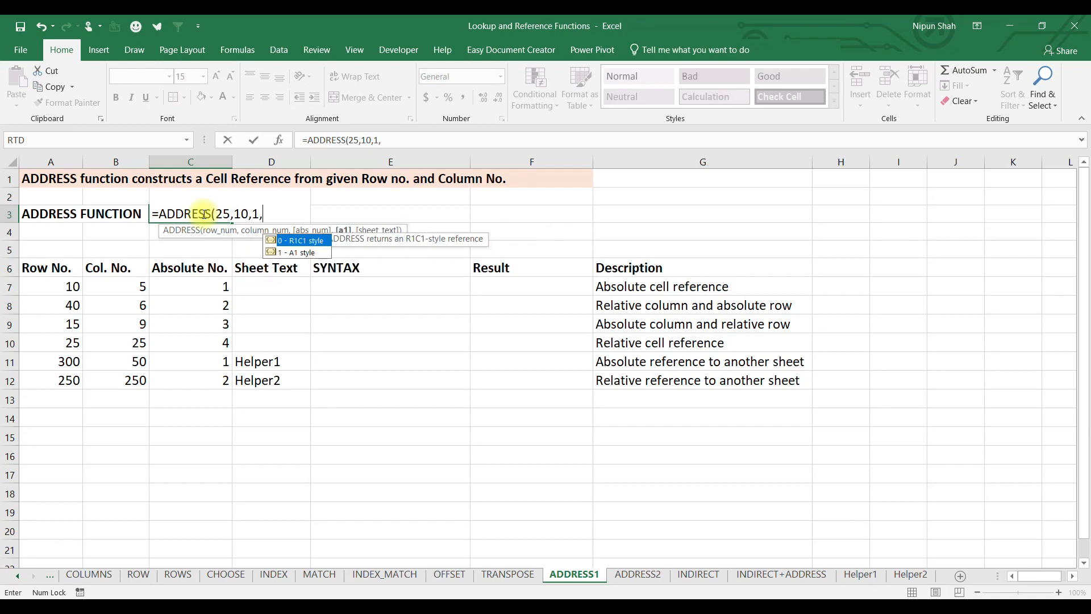
pyautogui.press('F2')
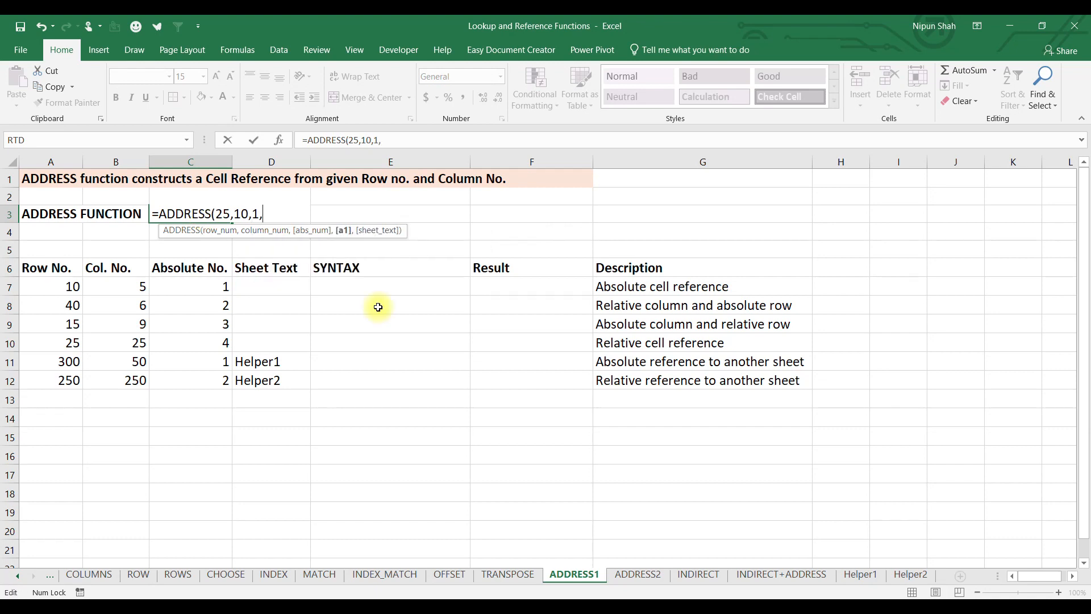
pyautogui.hotkey('alt', 'Down')
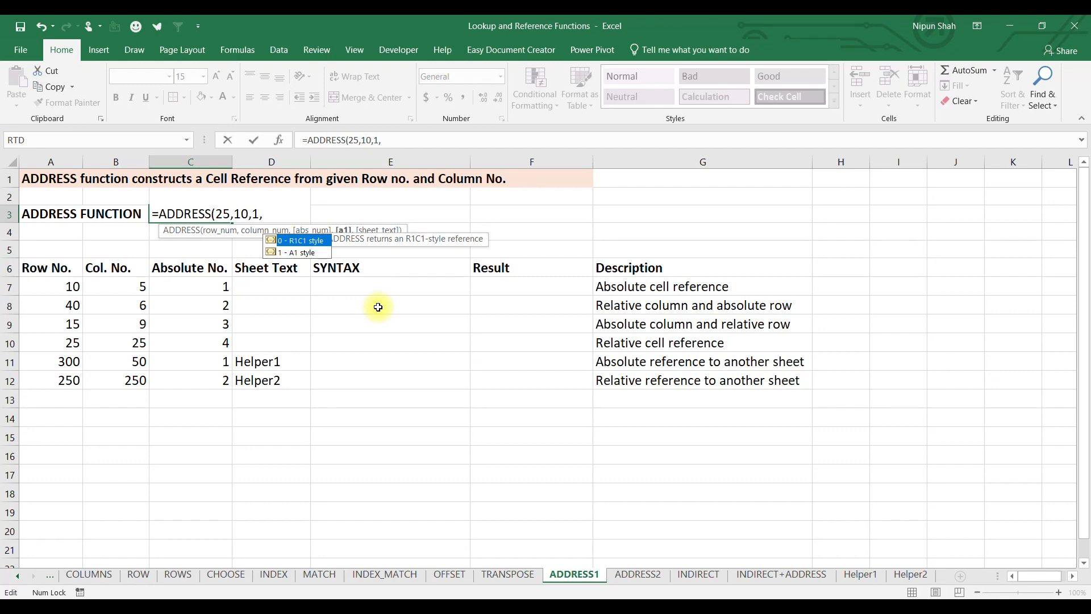
pyautogui.write('1')
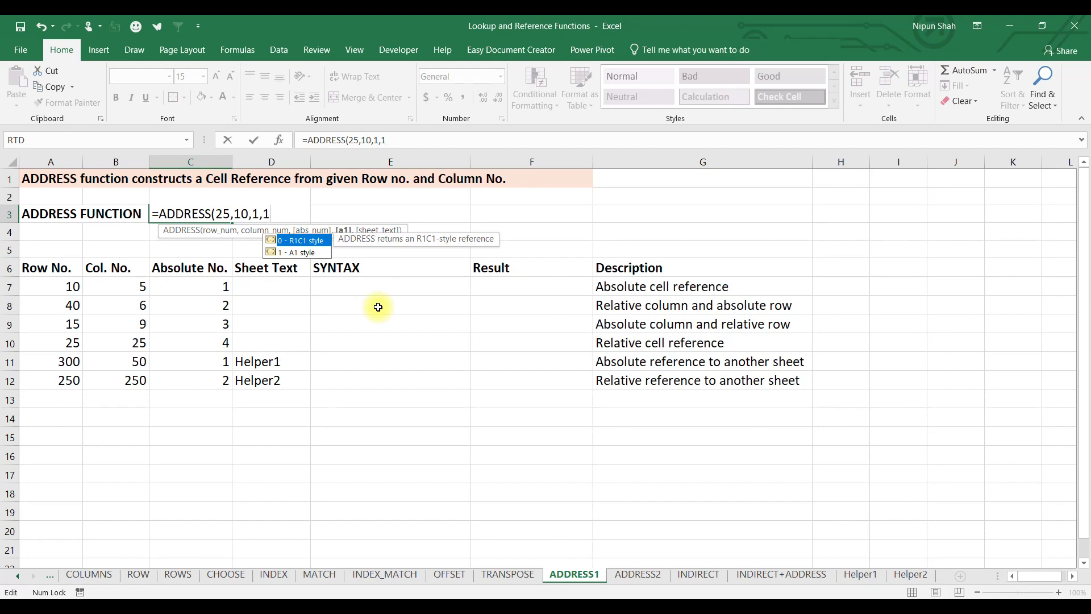
pyautogui.write(',')
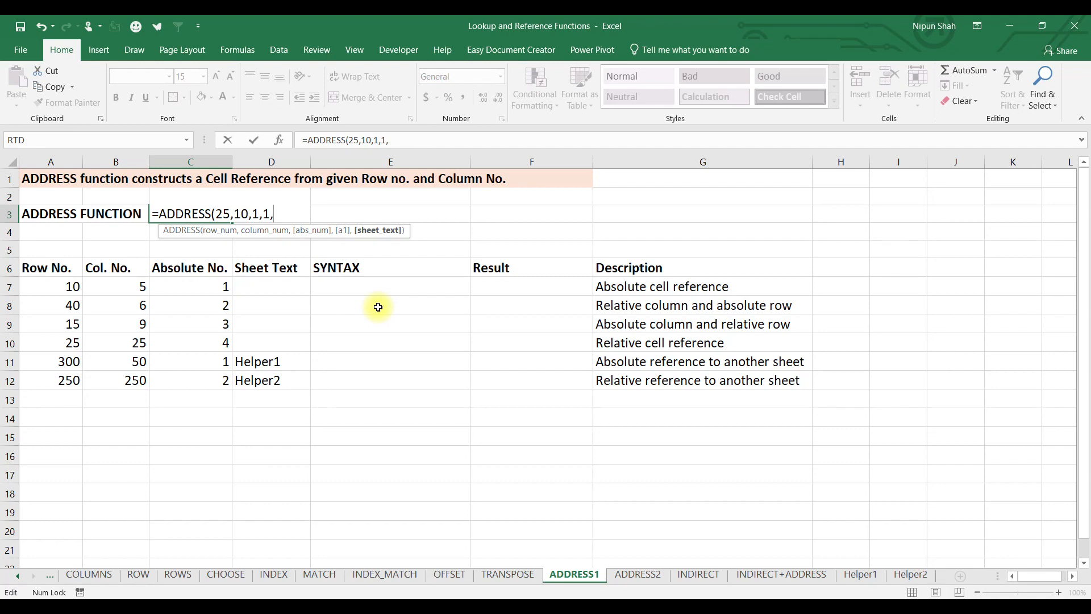
pyautogui.write('"Helper Sheet")')
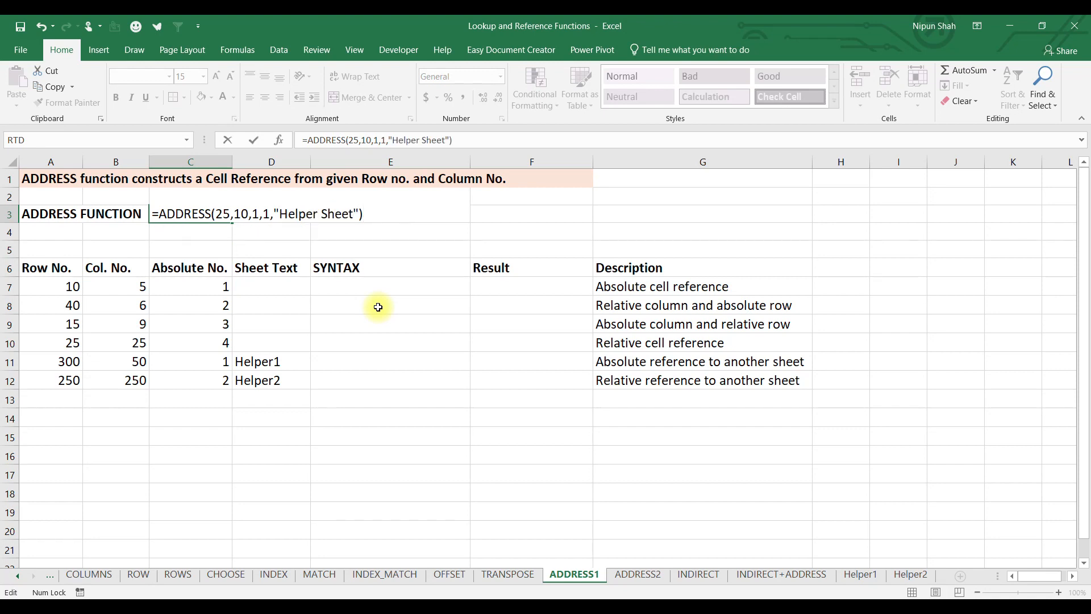
pyautogui.press('Return')
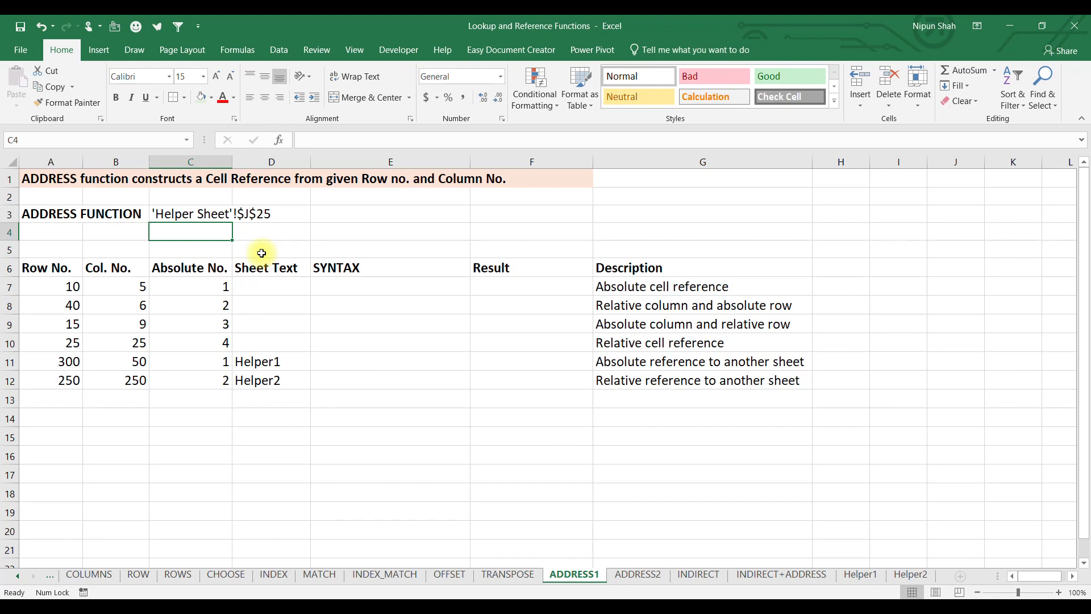
# - Enter =ADDRESS(A7,B7,C7) in Result cell F7, using the row, column and absolute numbers from the table's first data row
pyautogui.moveTo(51, 267); pyautogui.dragTo(223, 380)
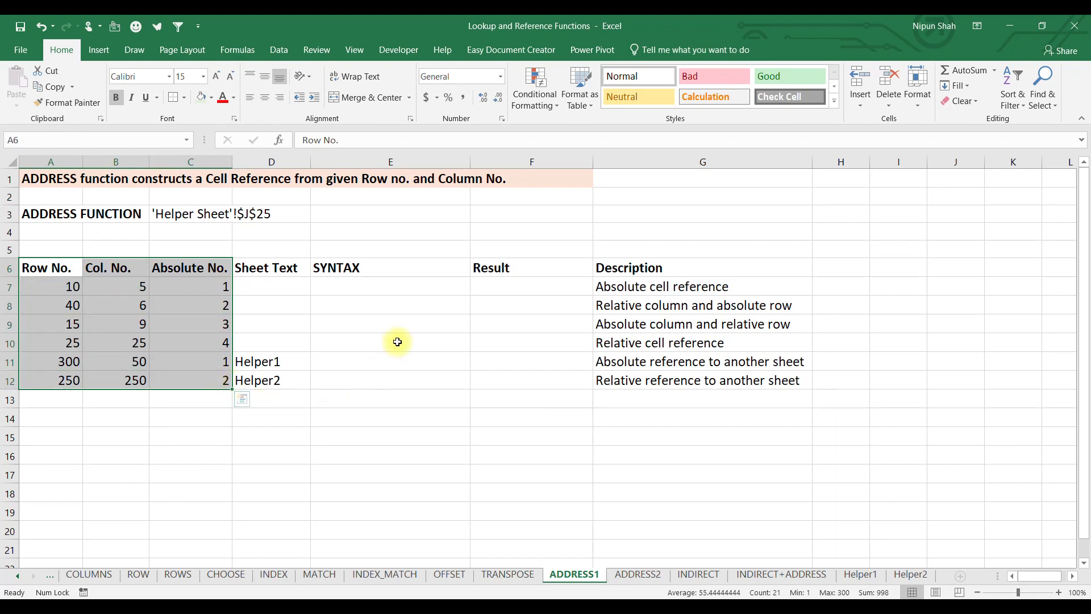
pyautogui.click(494, 288)
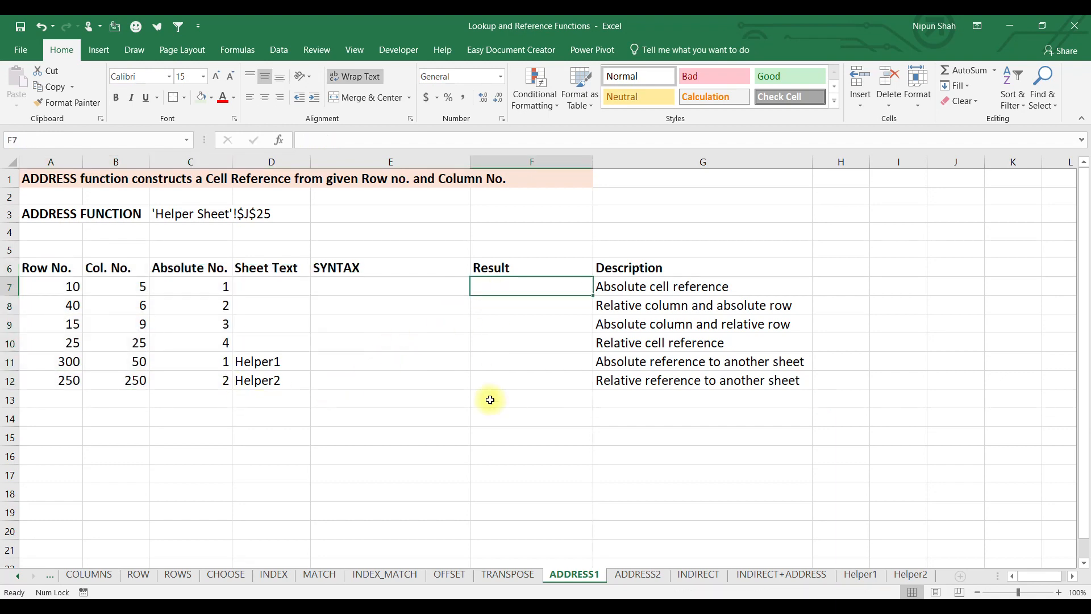
pyautogui.write('=ad')
pyautogui.press('Tab')
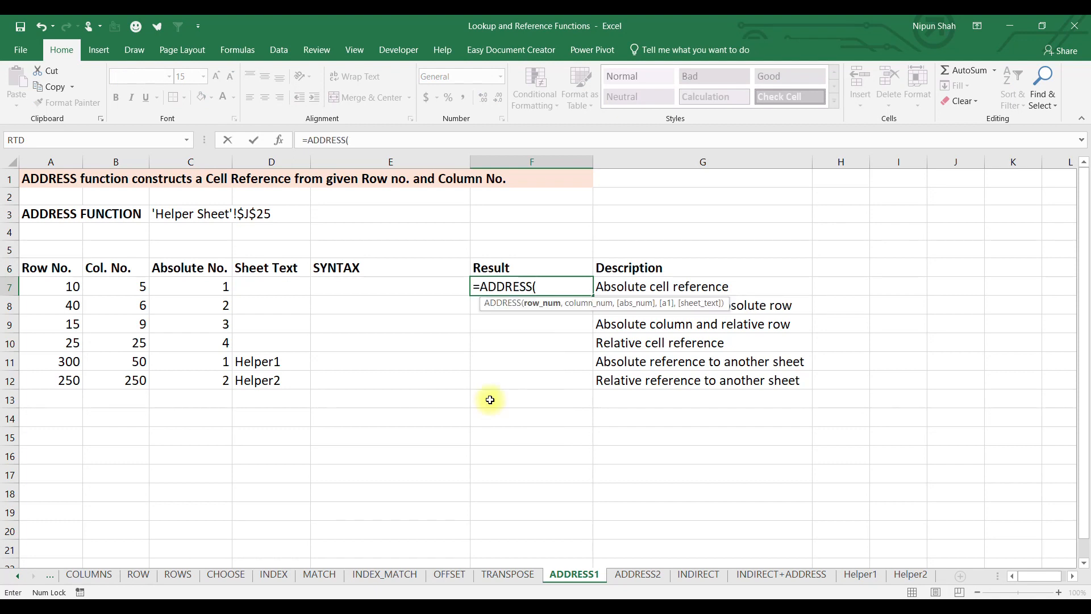
pyautogui.click(63, 285)
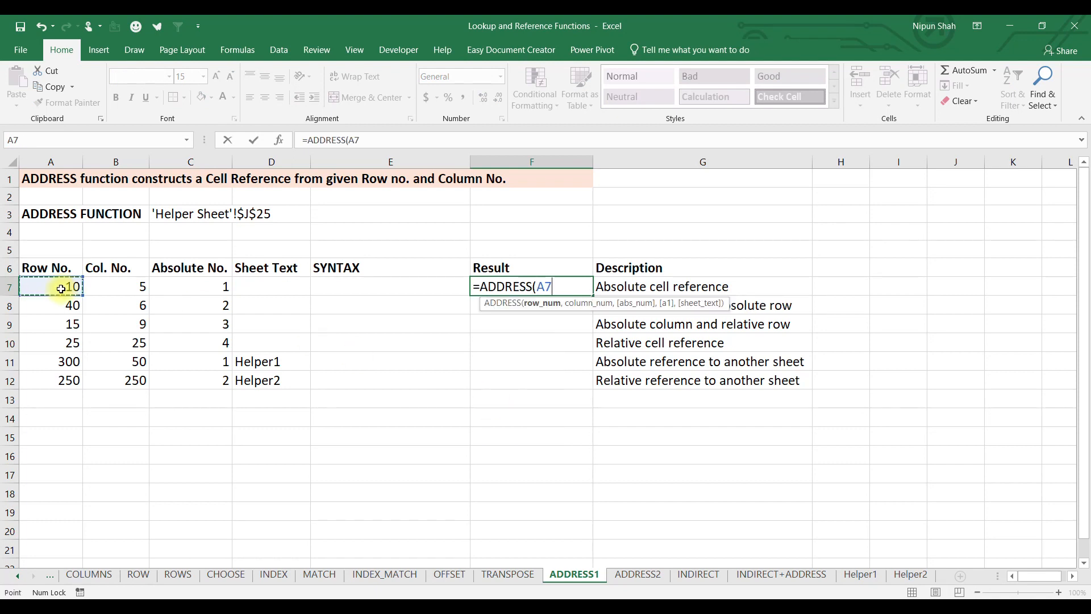
pyautogui.write(',')
pyautogui.click(124, 286)
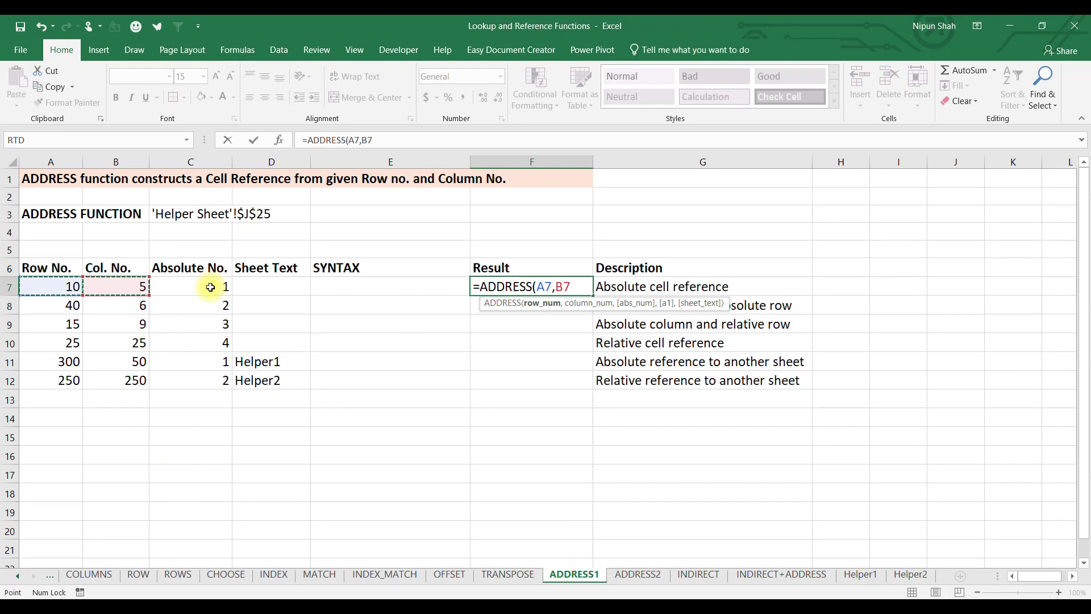
pyautogui.write(',')
pyautogui.click(211, 286)
pyautogui.write(')')
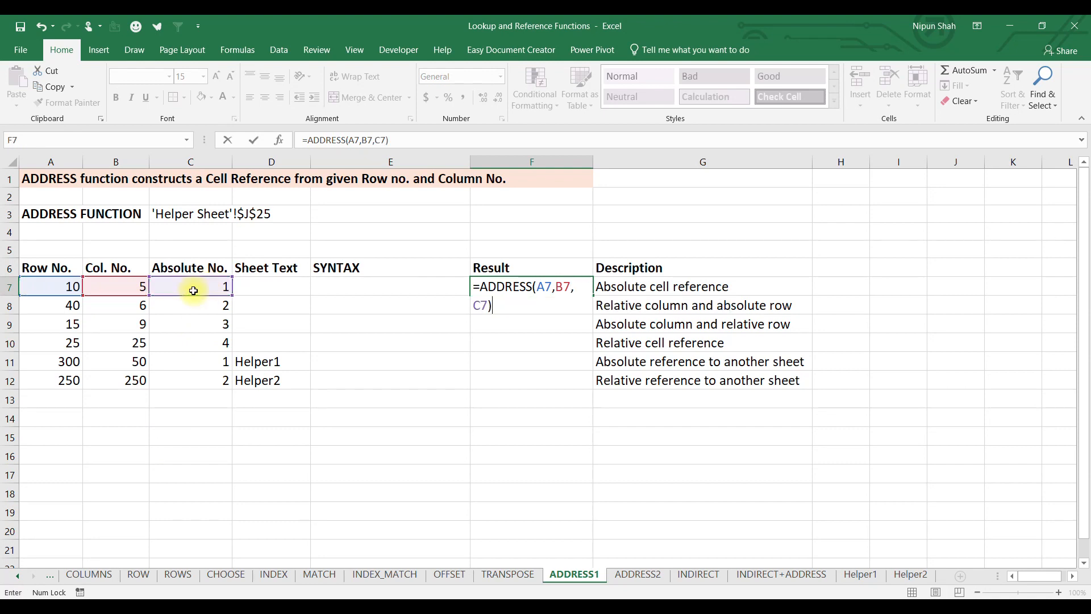
pyautogui.hotkey('ctrl', 'Return')
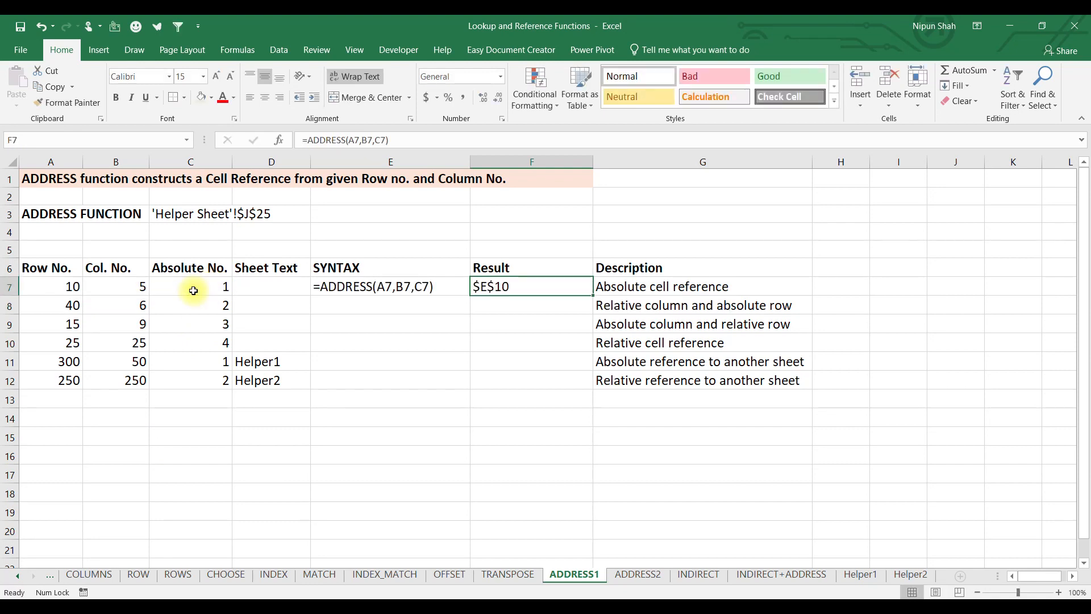
# - Fill the ADDRESS formula from F7 down through F10 for the other rows without sheet text
pyautogui.hotkey('shift', 'Down')
pyautogui.hotkey('shift', 'Down')
pyautogui.hotkey('shift', 'Down')
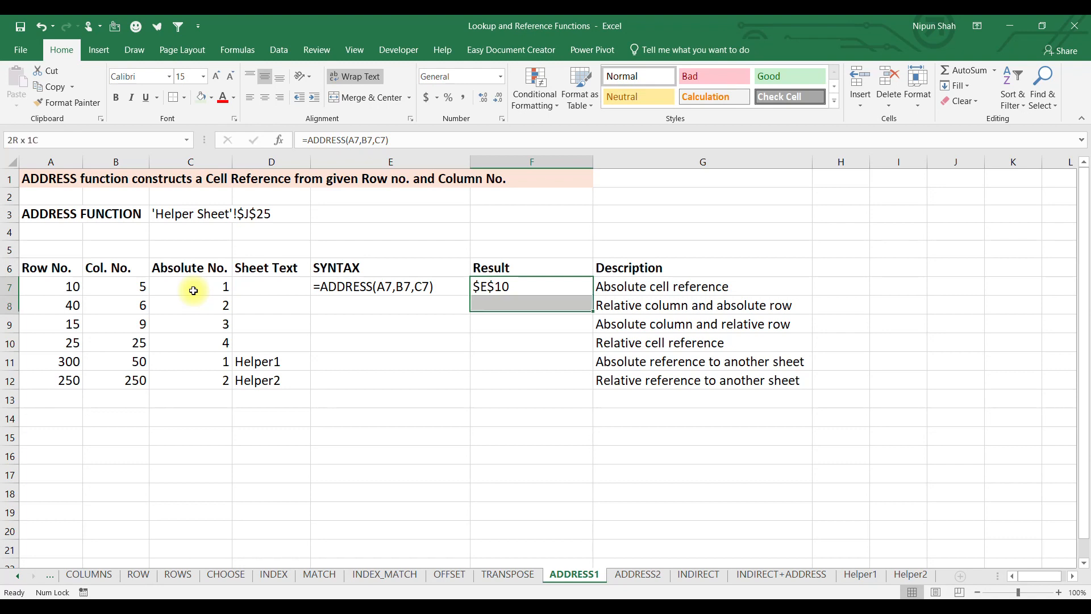
pyautogui.hotkey('ctrl', 'd')
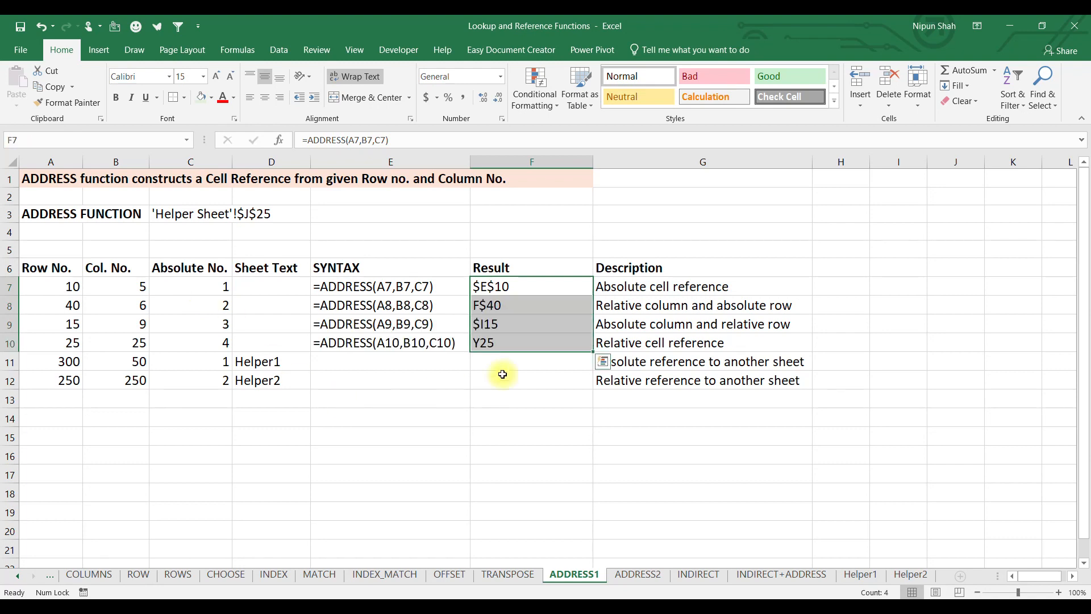
pyautogui.moveTo(530, 312); pyautogui.dragTo(545, 344)
# - Enter =ADDRESS(A11,B11,C11,,D11) in Result cell F11, taking the sheet name Helper1 from the Sheet Text column
pyautogui.moveTo(275, 360); pyautogui.dragTo(276, 380)
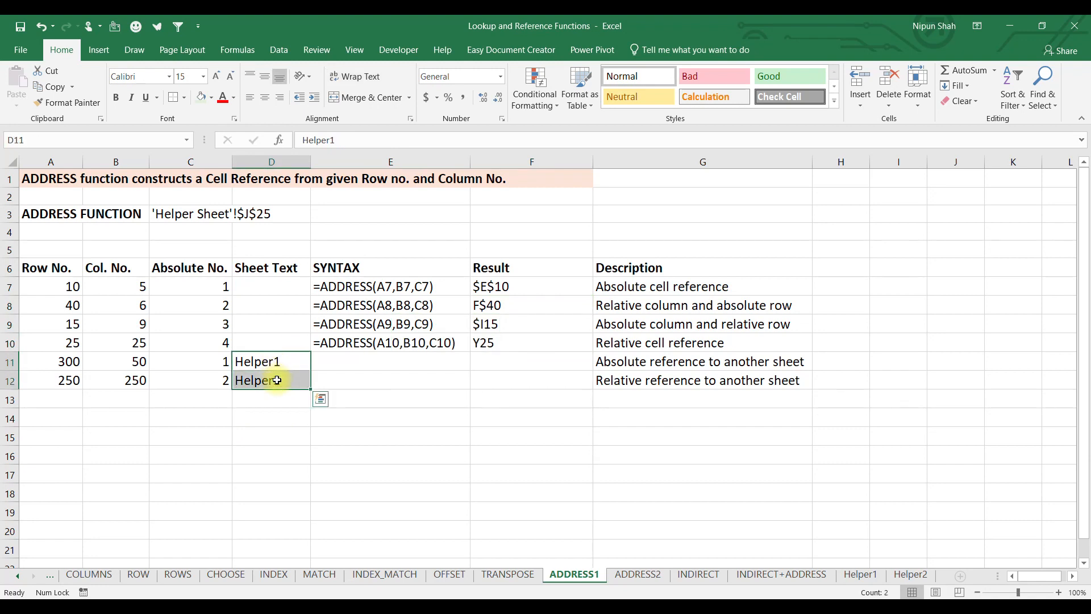
pyautogui.click(519, 360)
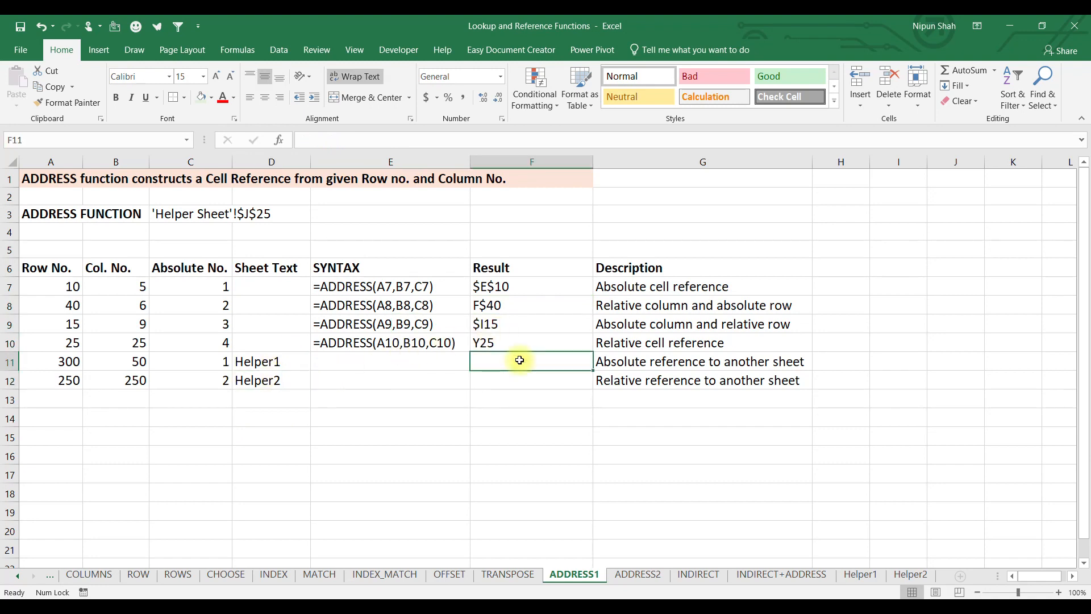
pyautogui.write('=add')
pyautogui.press('Tab')
pyautogui.click(71, 361)
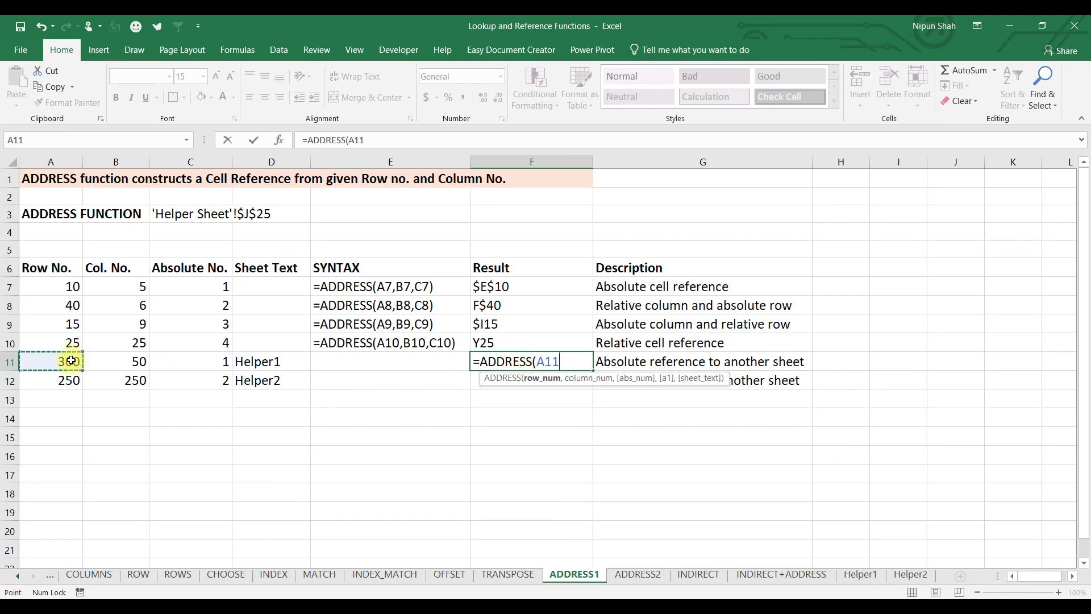
pyautogui.write(',')
pyautogui.click(121, 362)
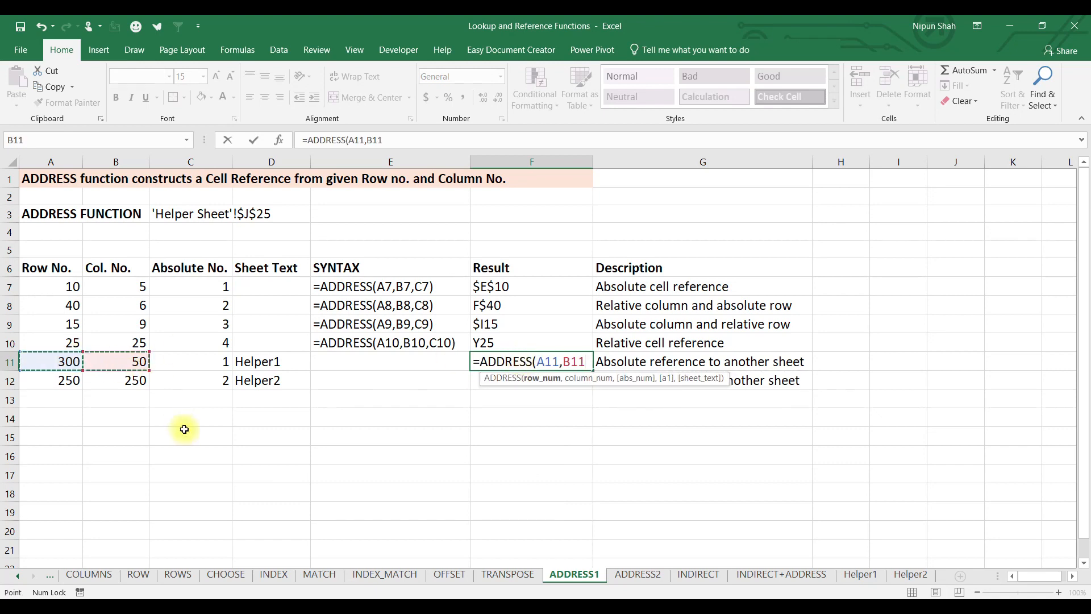
pyautogui.write(',')
pyautogui.click(204, 361)
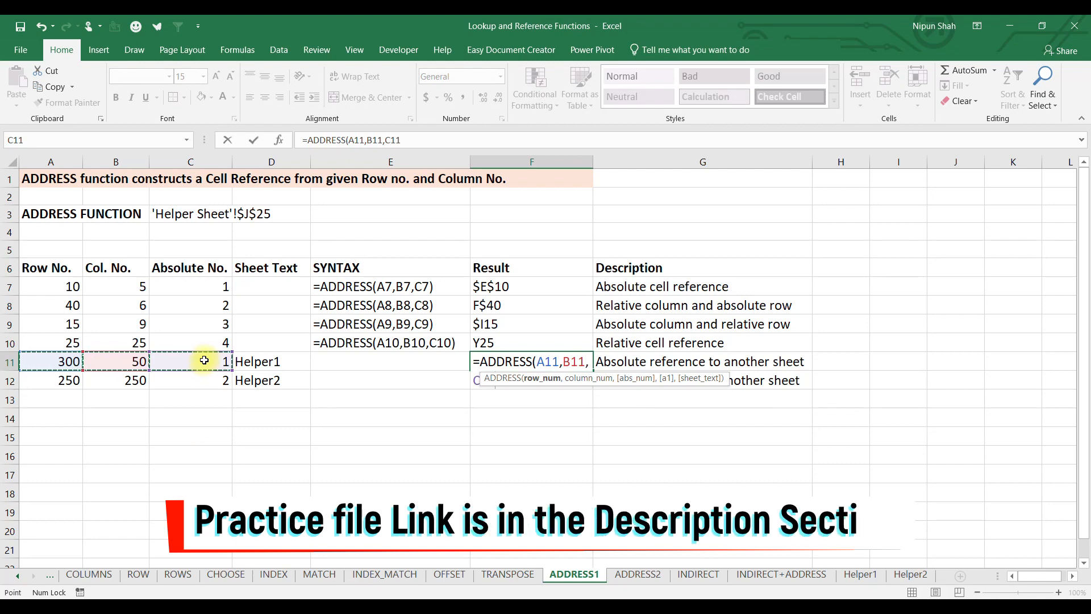
pyautogui.write(',')
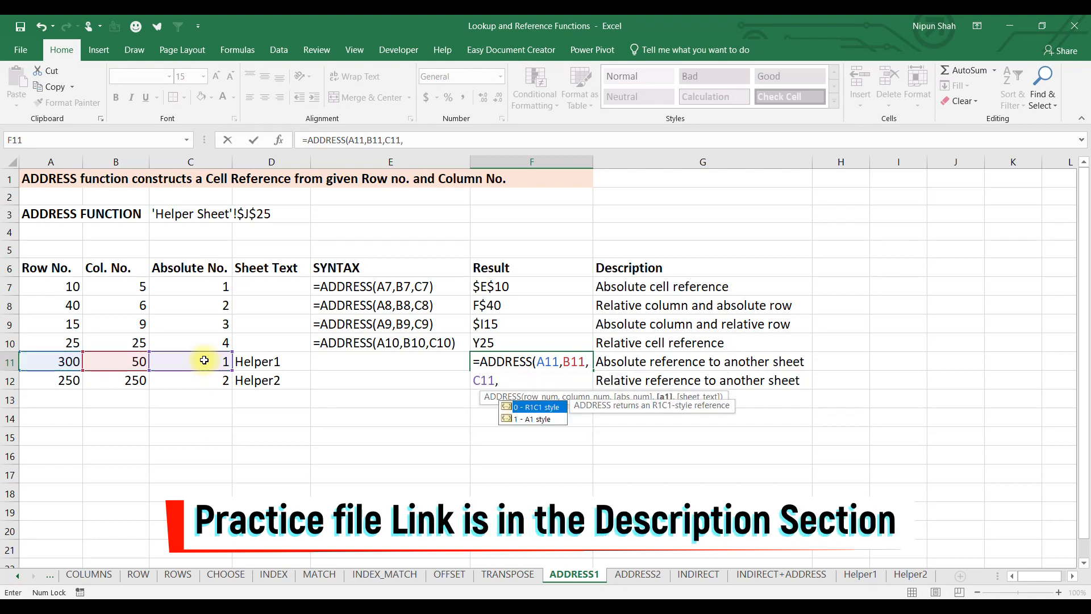
pyautogui.write(',')
pyautogui.click(281, 361)
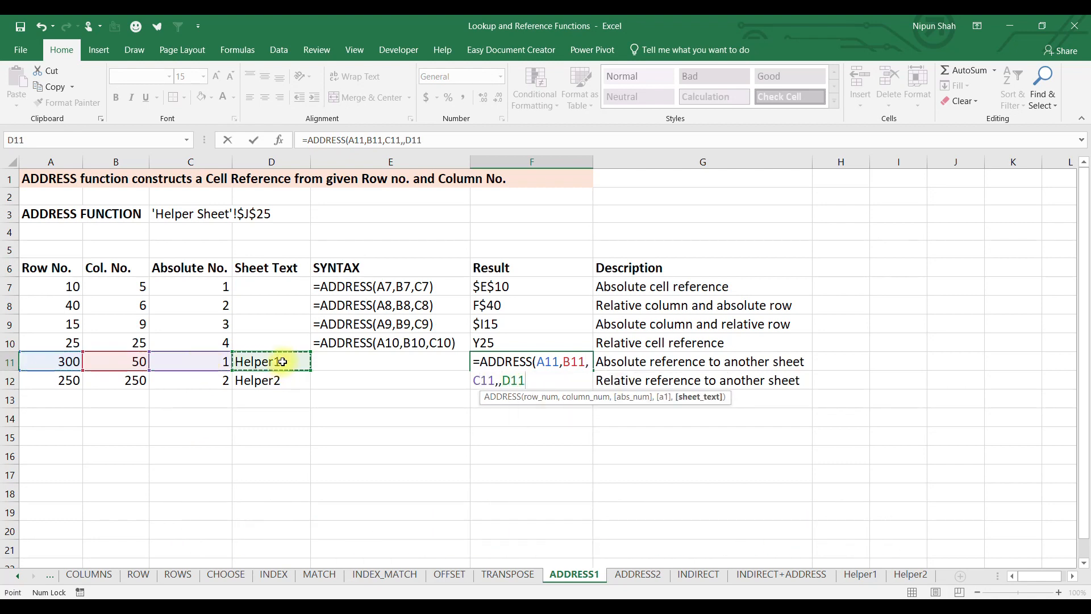
pyautogui.write(')')
pyautogui.press('Return')
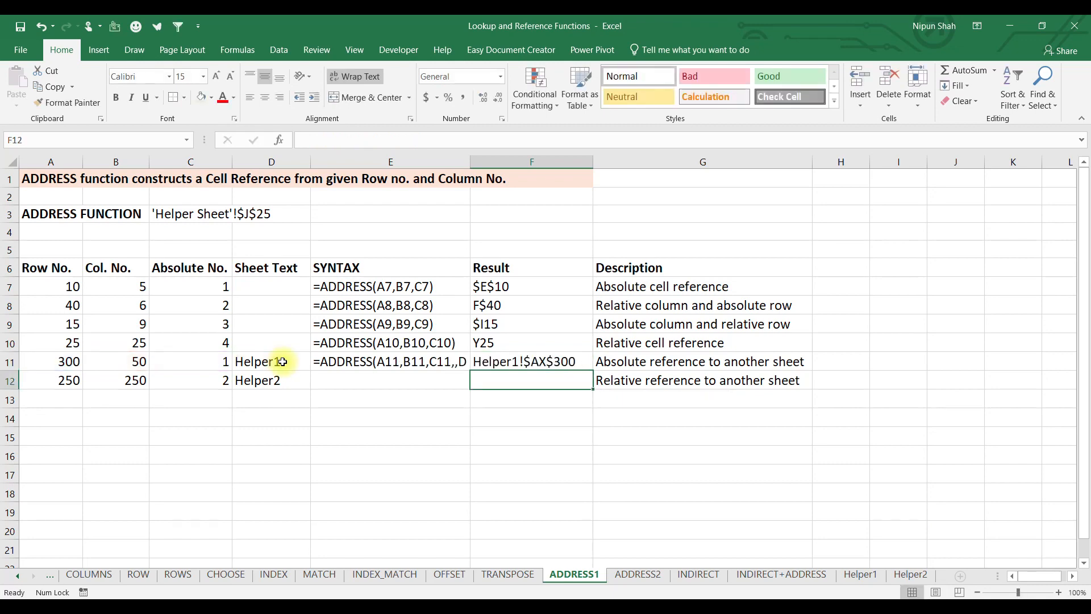
# - Copy the sheet-text ADDRESS formula from F11 down into F12 for the Helper2 row
pyautogui.click(580, 362)
pyautogui.click(576, 380)
pyautogui.hotkey('ctrl', 'd')
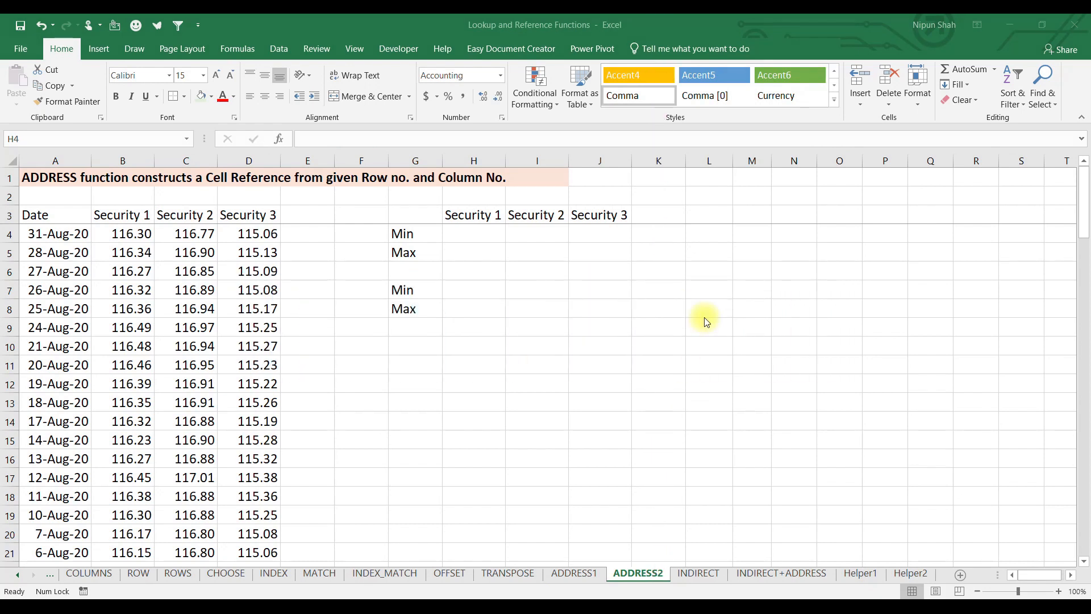
# - On the ADDRESS2 sheet, look over the dated securities table and enter =MIN(B4:B100) in H4 for Security 1
pyautogui.moveTo(62, 214); pyautogui.dragTo(237, 455)
pyautogui.moveTo(121, 213); pyautogui.dragTo(243, 212)
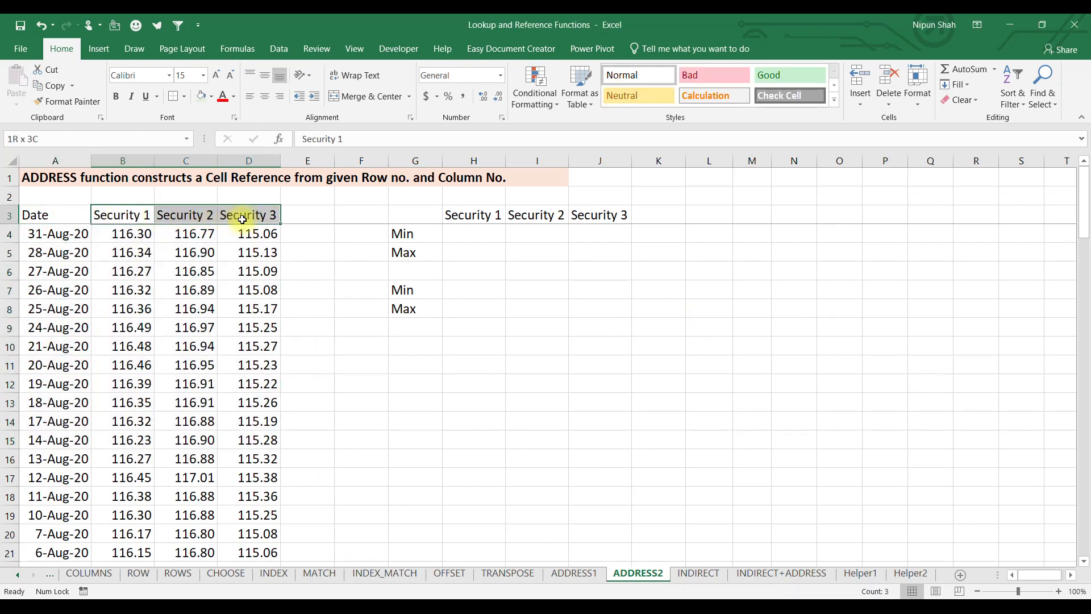
pyautogui.moveTo(80, 237); pyautogui.dragTo(80, 496)
pyautogui.click(491, 234)
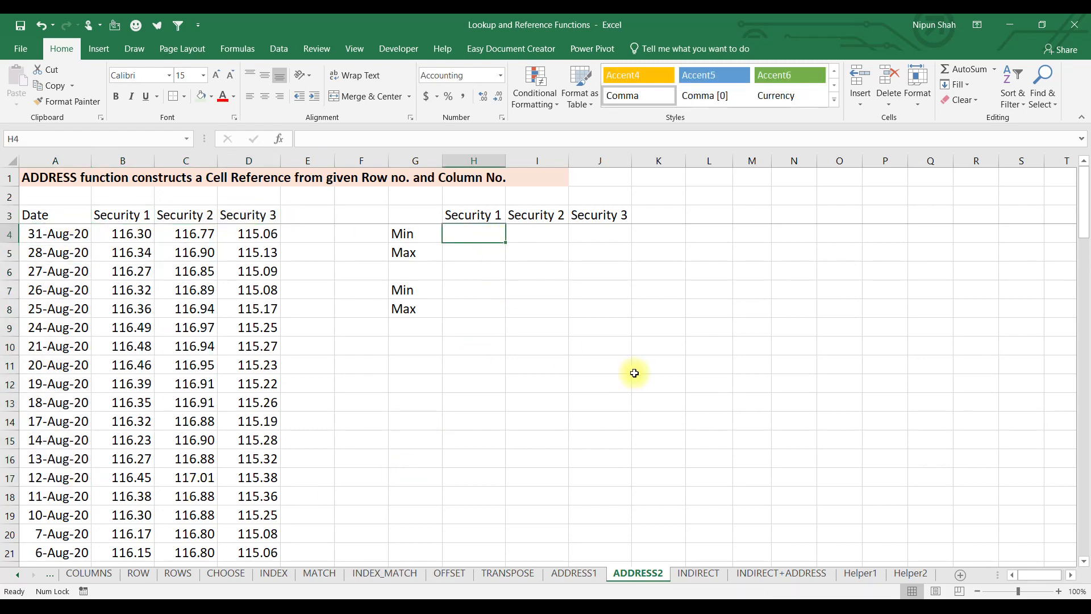
pyautogui.write('=MIN(')
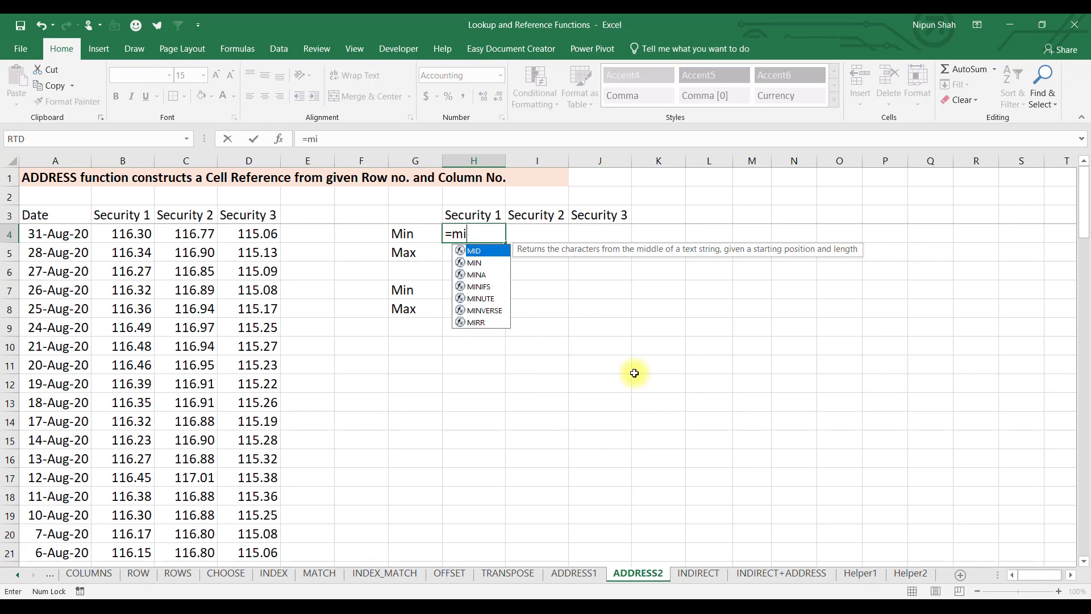
pyautogui.click(142, 235)
pyautogui.hotkey('ctrl', 'shift', 'Down')
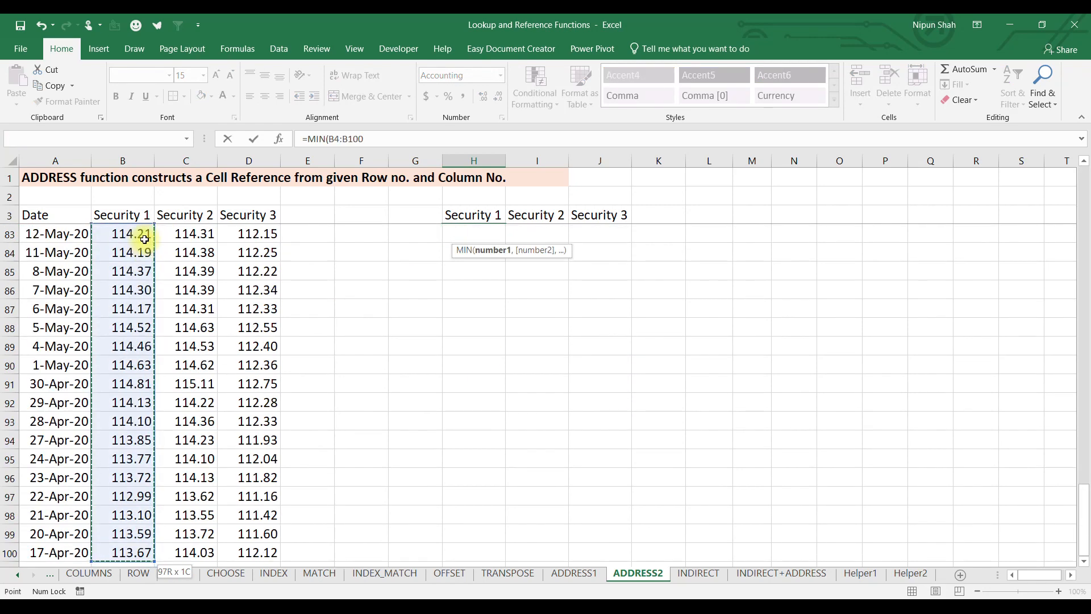
pyautogui.press('Return')
# - Enter =MAX(B4:B100) in H5 as the Security 1 maximum
pyautogui.write('=MAX(')
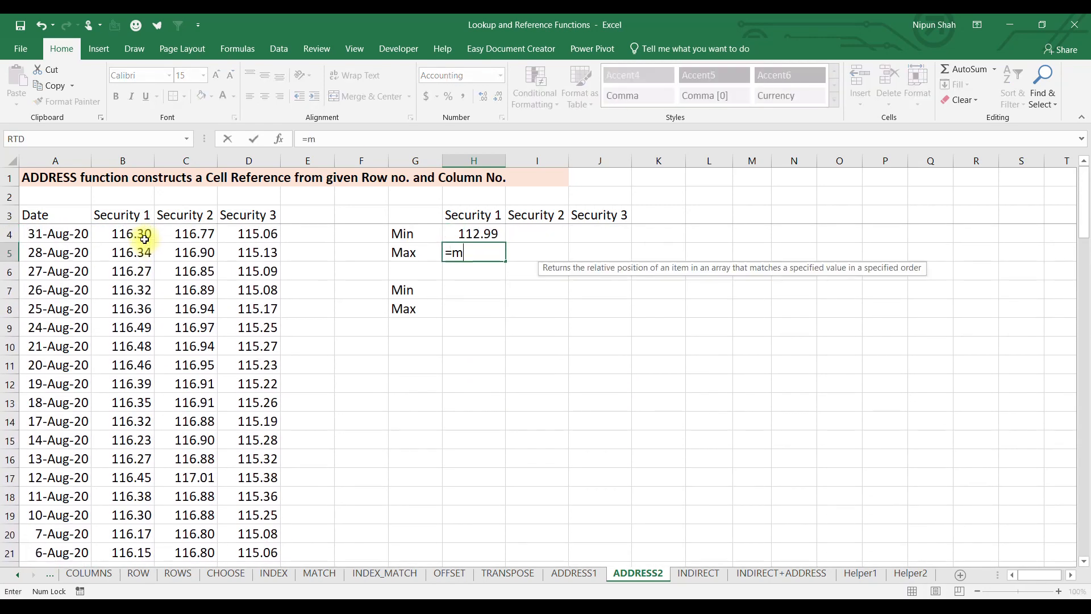
pyautogui.click(142, 234)
pyautogui.hotkey('ctrl', 'shift', 'Down')
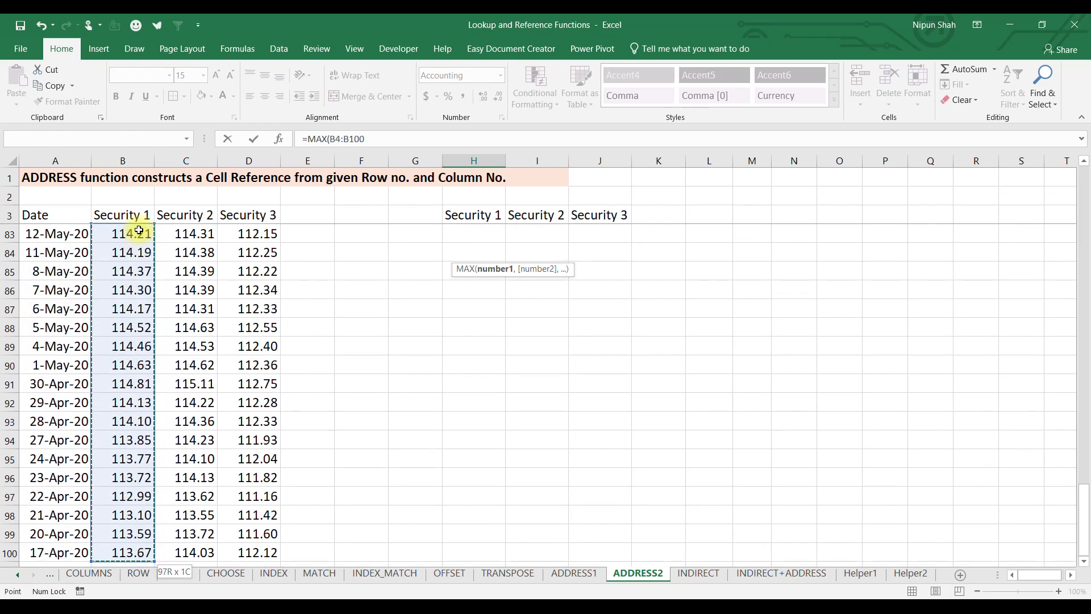
pyautogui.press('Return')
# - Fill the Min and Max formulas in H4:H5 across to J4:J5 for Security 2 and Security 3, and check them
pyautogui.press('Up')
pyautogui.hotkey('shift', 'Up')
pyautogui.hotkey('shift', 'Right')
pyautogui.hotkey('shift', 'Right')
pyautogui.hotkey('ctrl', 'r')
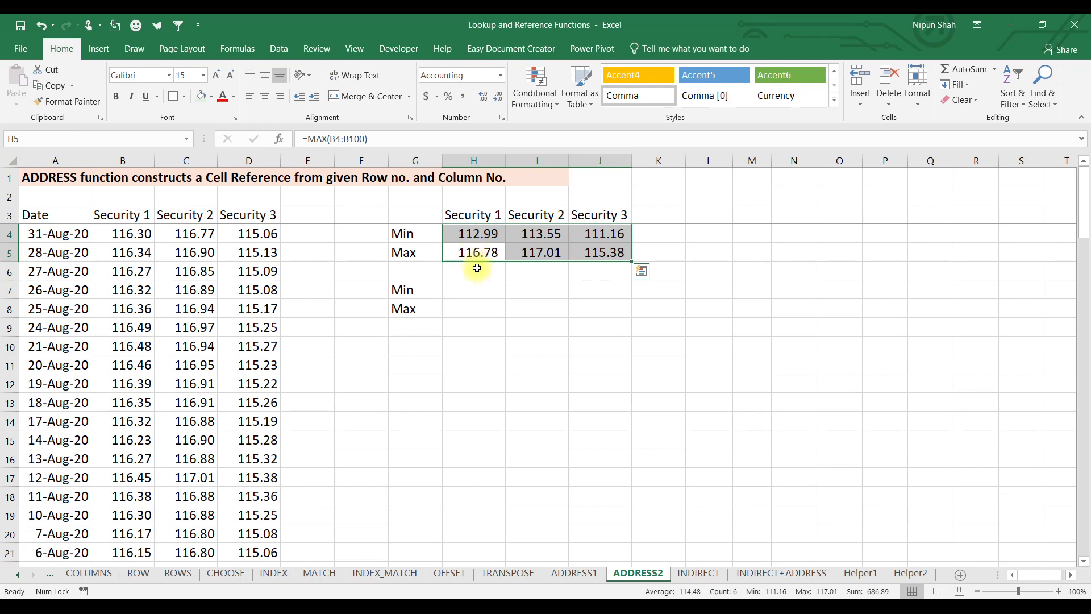
pyautogui.click(480, 233)
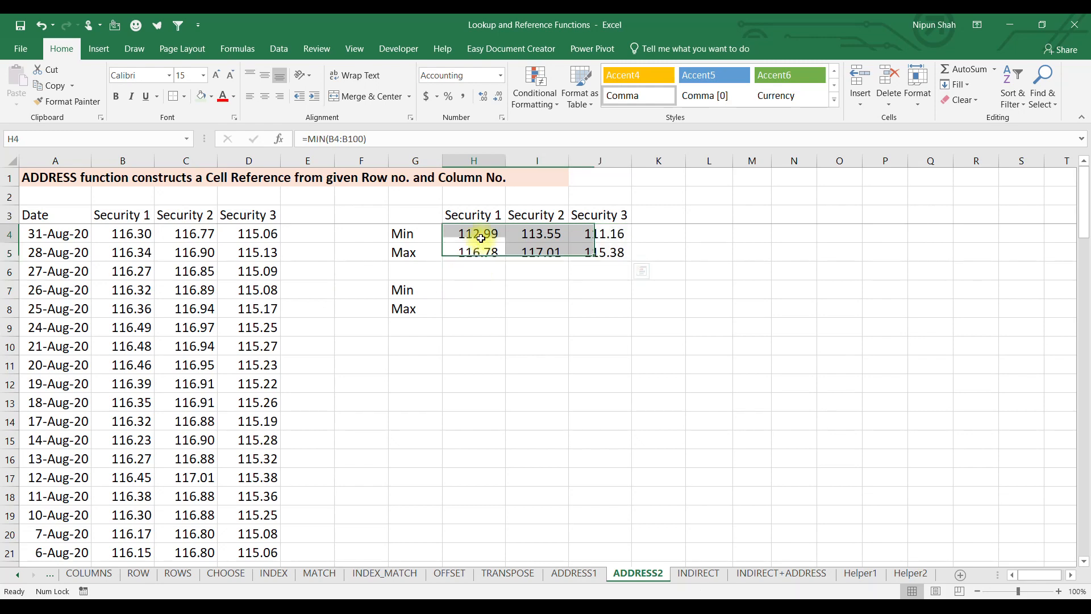
pyautogui.click(480, 252)
pyautogui.click(514, 253)
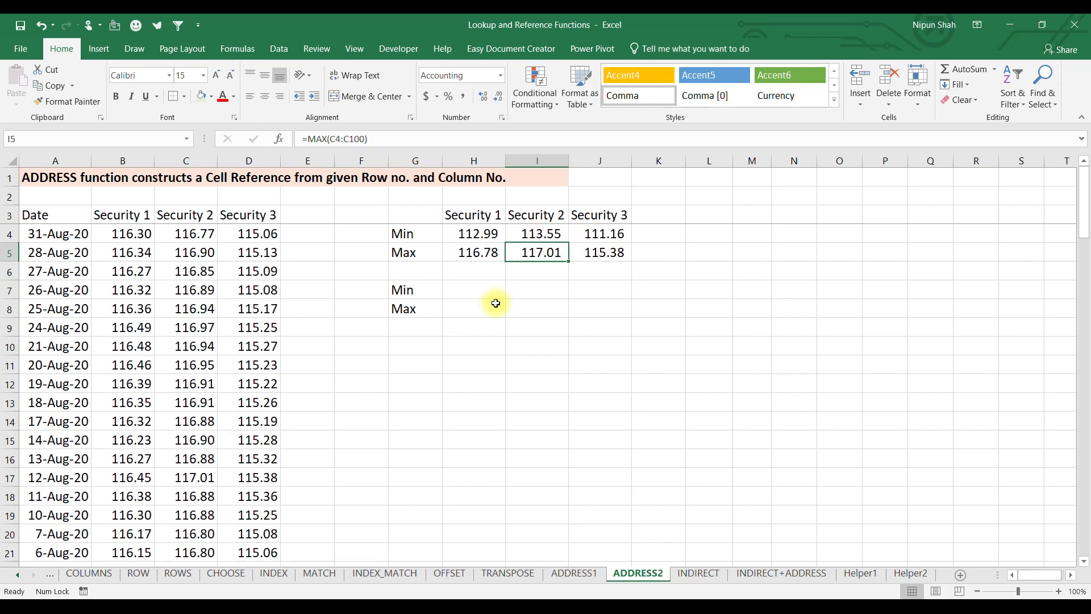
# - Enter =ADDRESS(MATCH(H4,B:B,0),COLUMN(B:B)) in H7 to return the cell address of the Security 1 minimum
pyautogui.click(486, 287)
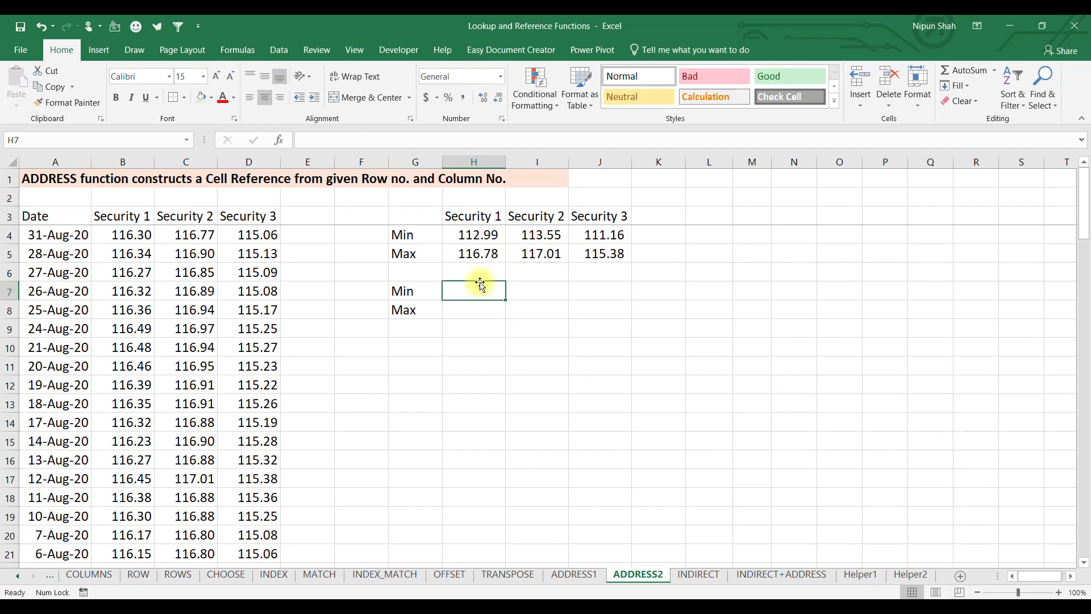
pyautogui.write('=ad')
pyautogui.press('Tab')
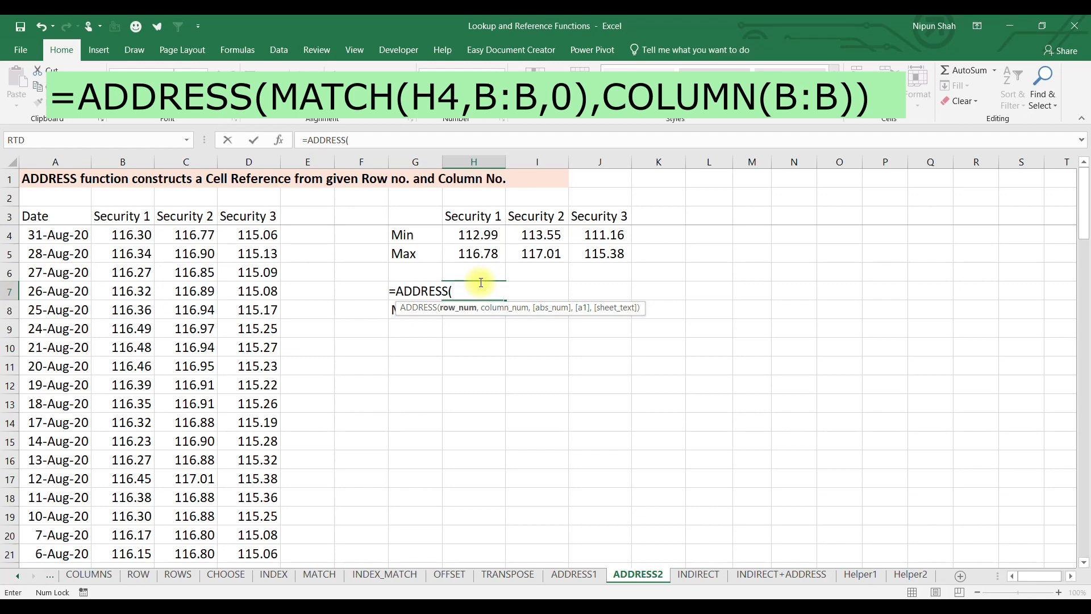
pyautogui.write('ma')
pyautogui.press('Tab')
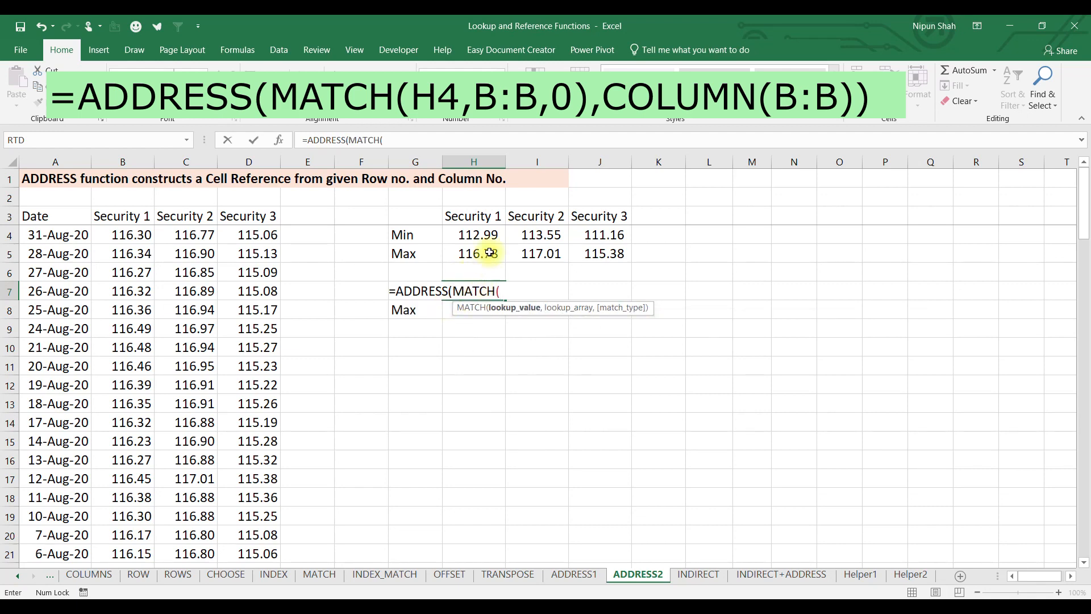
pyautogui.click(482, 234)
pyautogui.write(',')
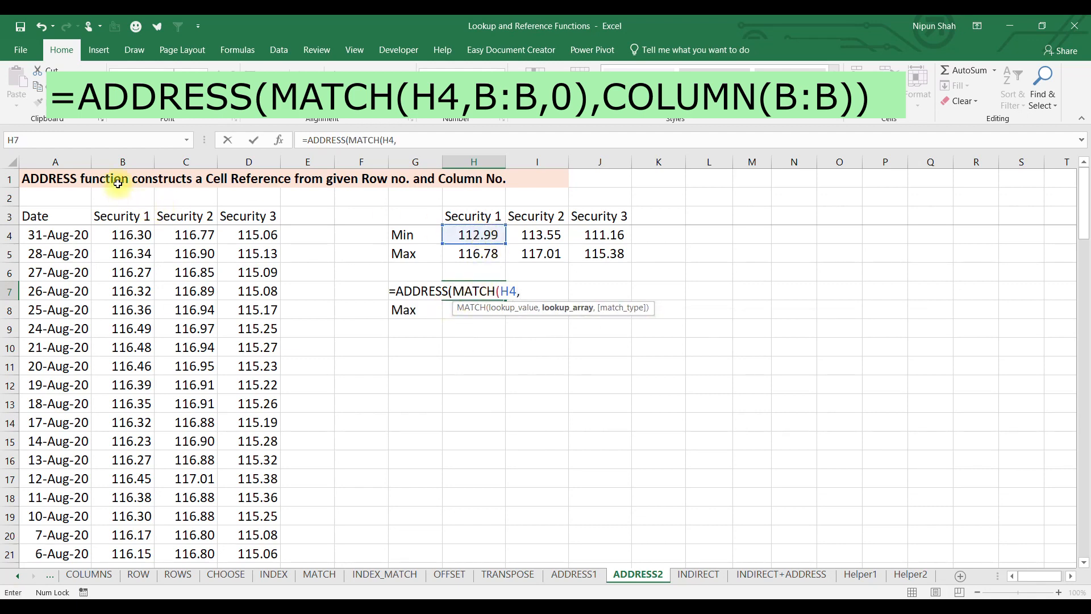
pyautogui.click(124, 162)
pyautogui.write(',')
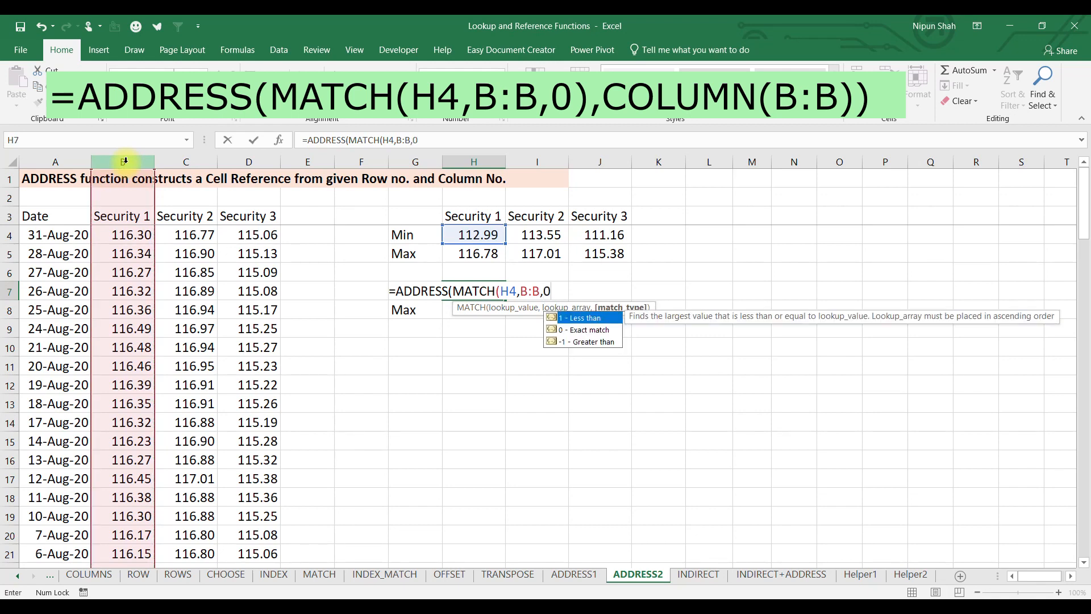
pyautogui.write('0)')
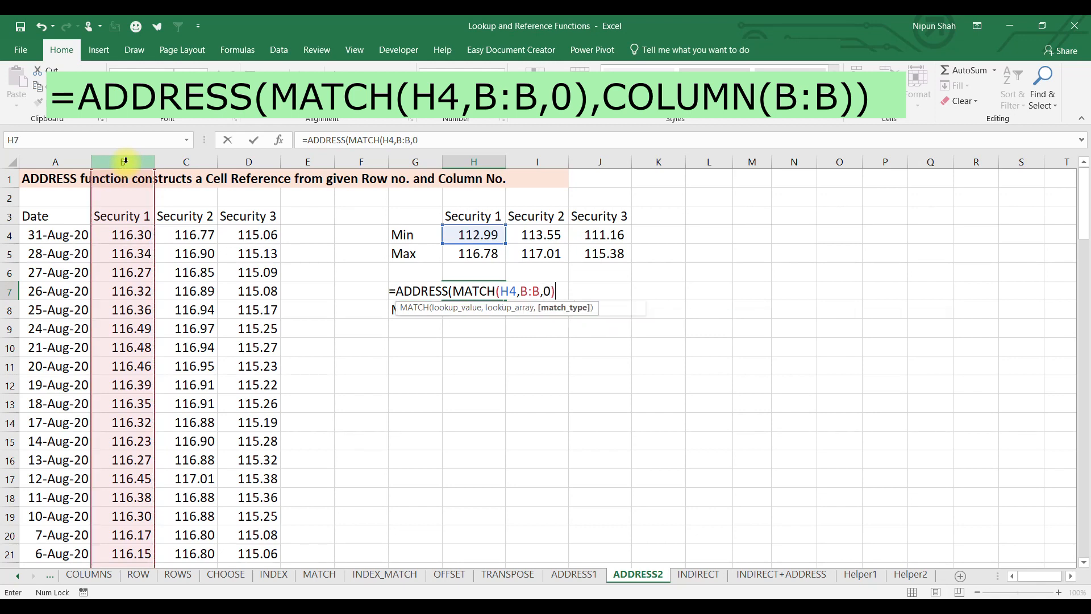
pyautogui.write(',')
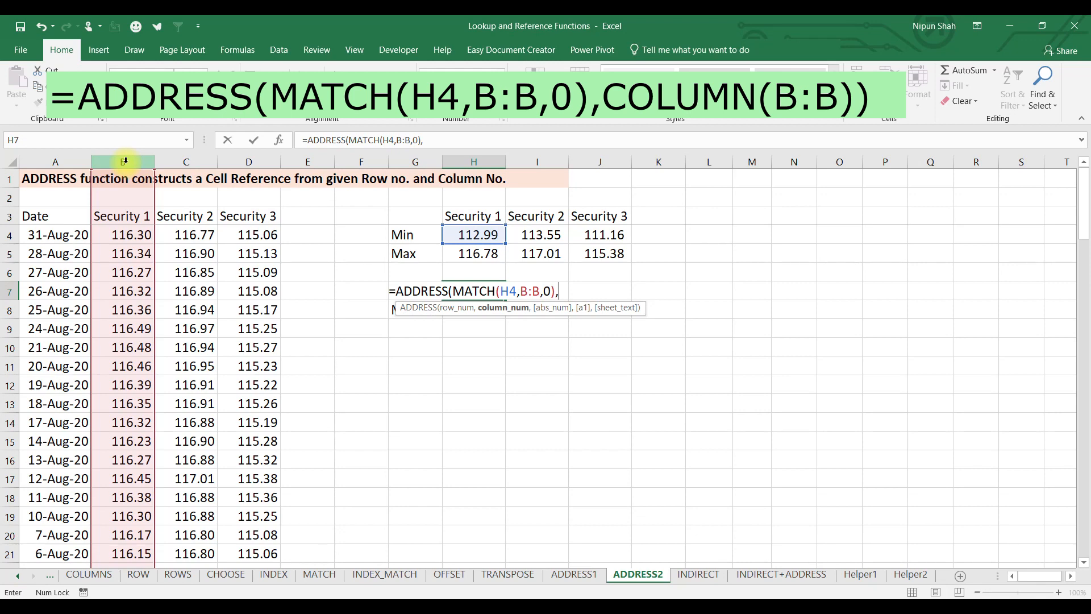
pyautogui.write('col')
pyautogui.press('Tab')
pyautogui.click(123, 161)
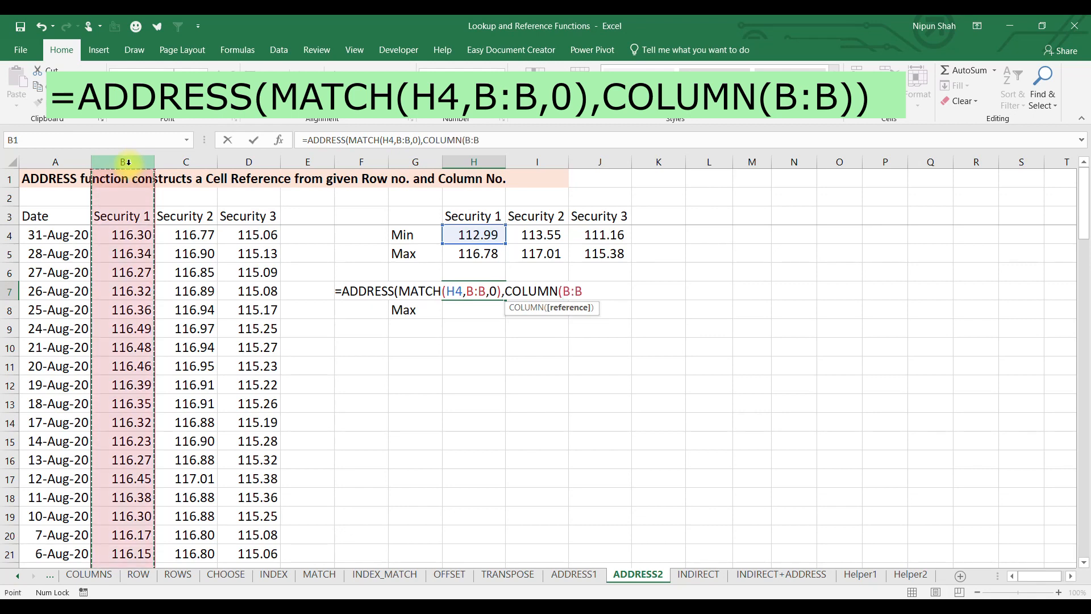
pyautogui.write(')')
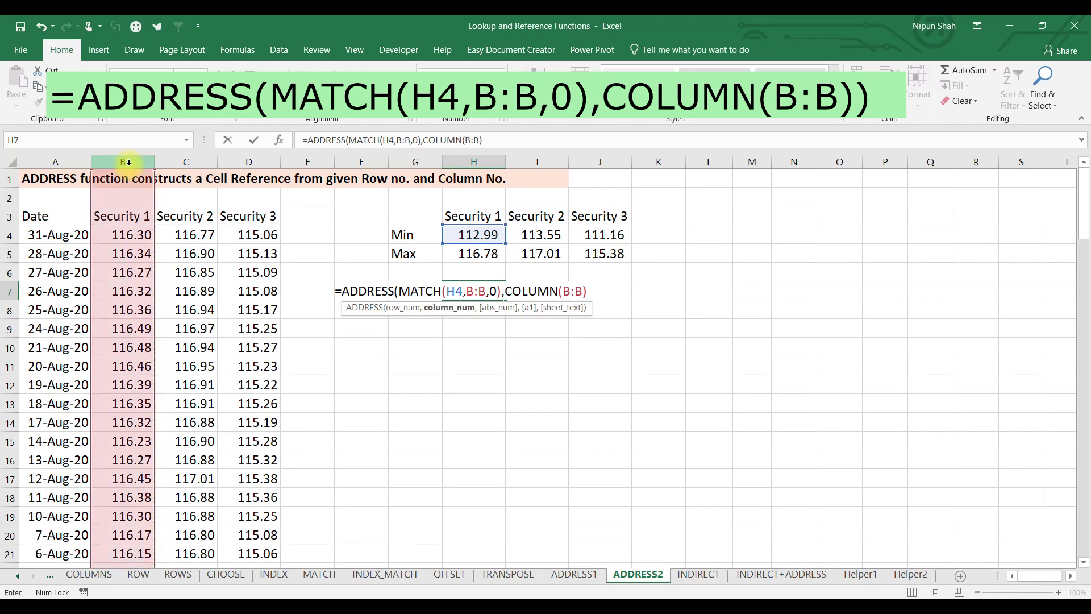
pyautogui.press('Return')
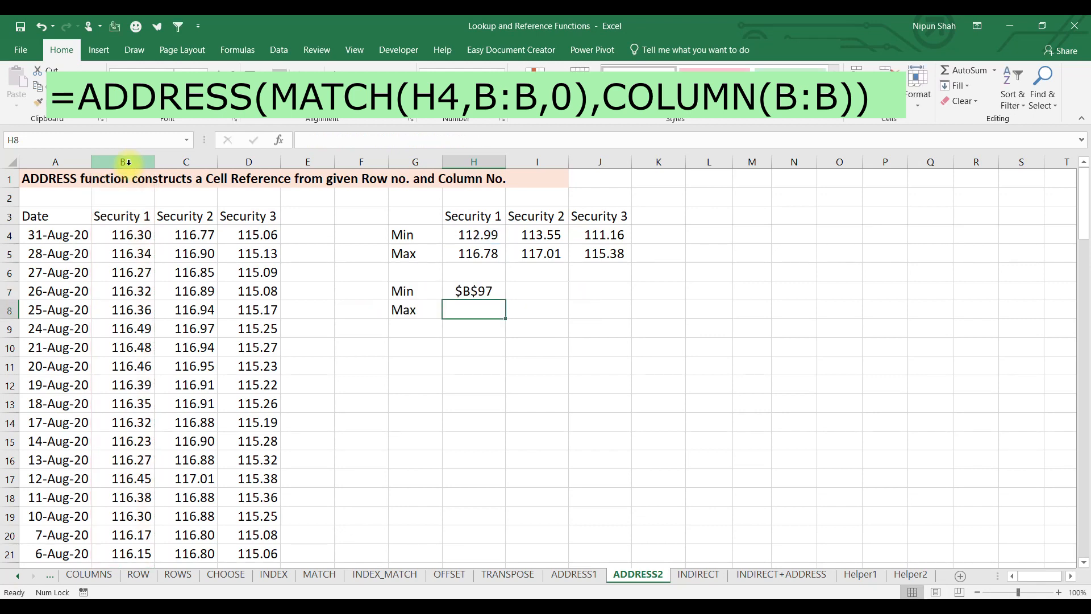
# - Fill the ADDRESS-MATCH formula from H7 over H7:J8 for all minimums and maximums, and compare with the values in H4:J5
pyautogui.click(486, 291)
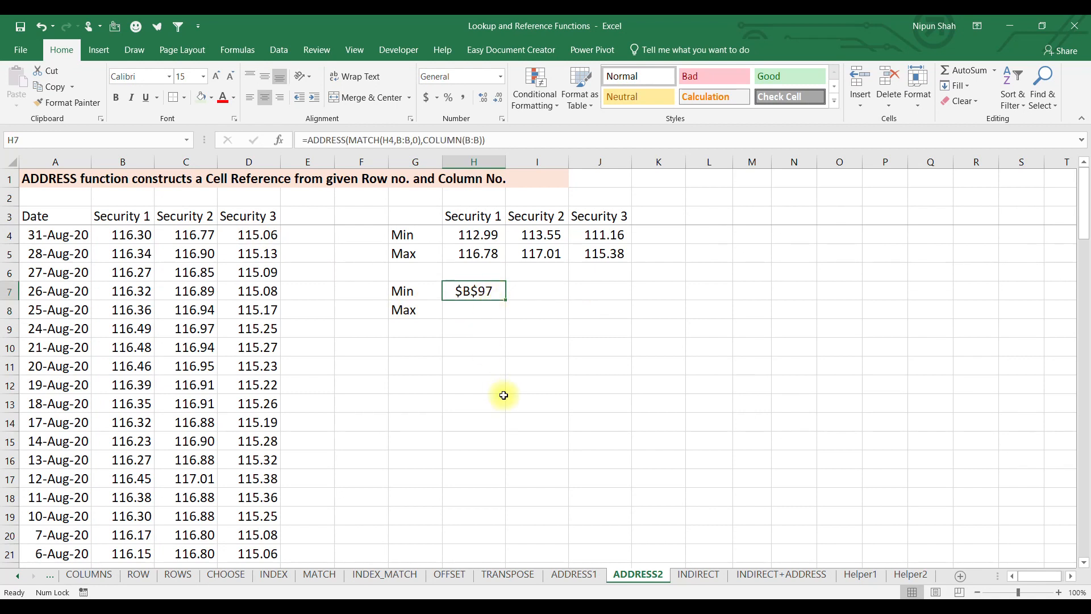
pyautogui.hotkey('shift', 'Down')
pyautogui.hotkey('ctrl', 'd')
pyautogui.hotkey('shift', 'Right')
pyautogui.hotkey('shift', 'Right')
pyautogui.hotkey('ctrl', 'r')
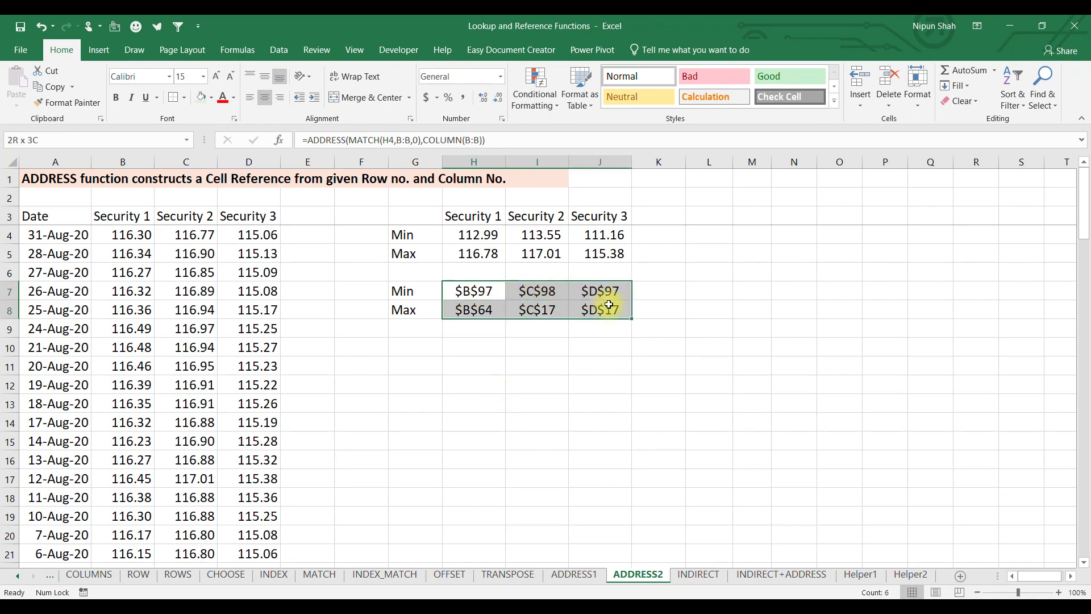
pyautogui.moveTo(467, 236); pyautogui.dragTo(598, 253)
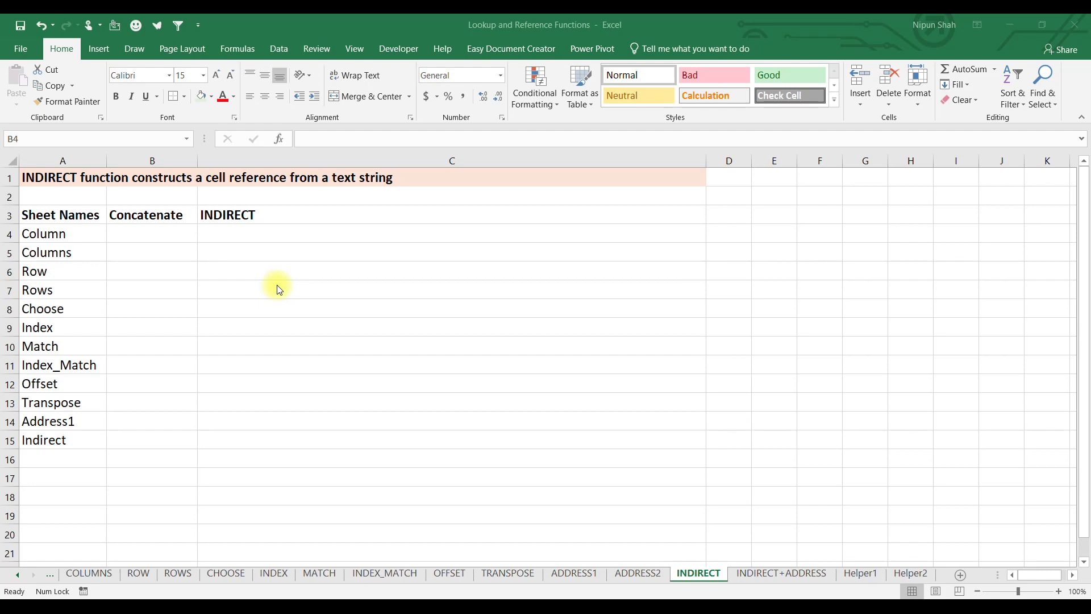
# - Review the sheet names listed in A4:A15 on the INDIRECT sheet and return to cell A1
pyautogui.moveTo(62, 233); pyautogui.dragTo(76, 439)
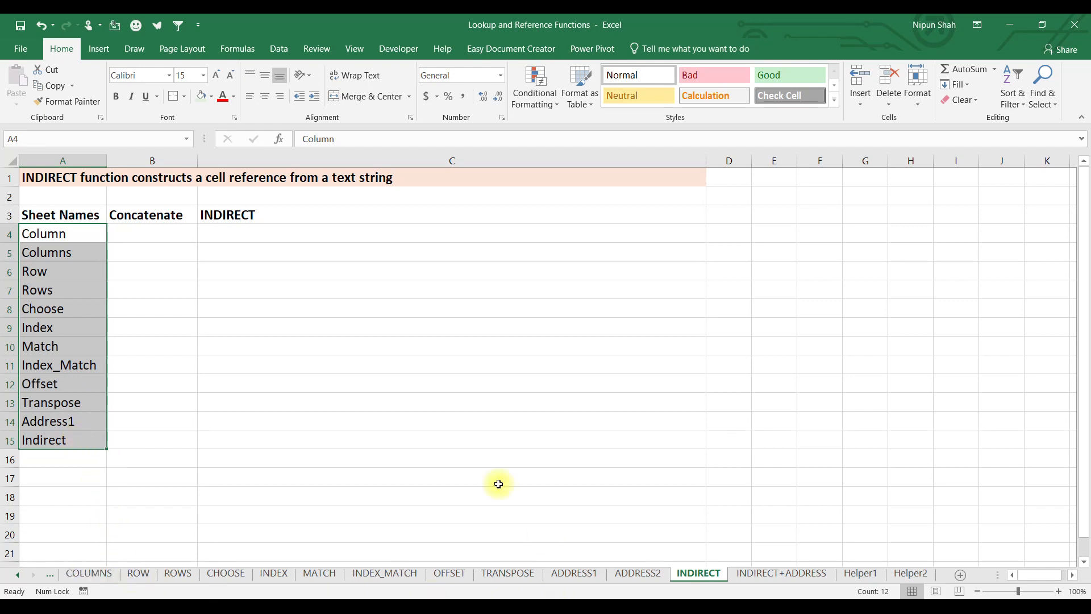
pyautogui.hotkey('ctrl', 'Home')
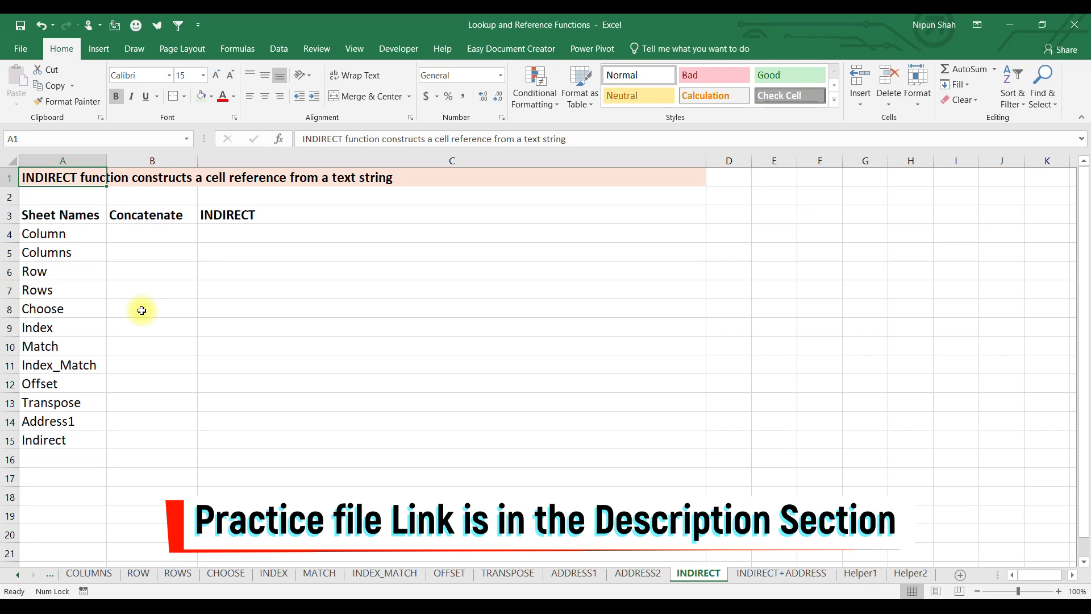
# - Enter =CONCATENATE(A4,"!A1") in B4 to build a text reference to cell A1 of the listed sheet
pyautogui.moveTo(261, 231); pyautogui.dragTo(243, 439)
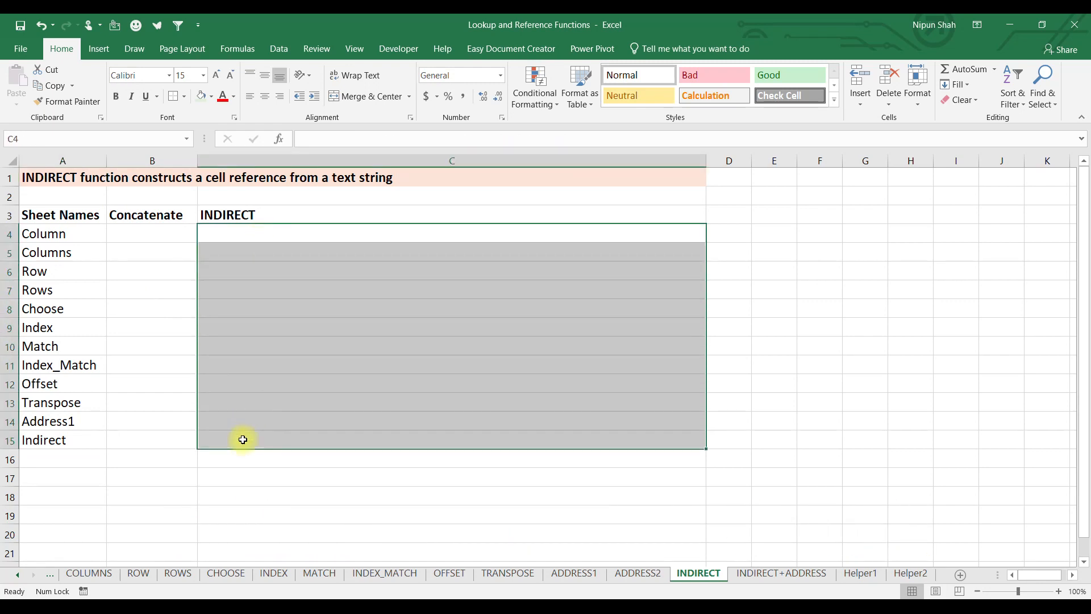
pyautogui.moveTo(76, 234); pyautogui.dragTo(64, 439)
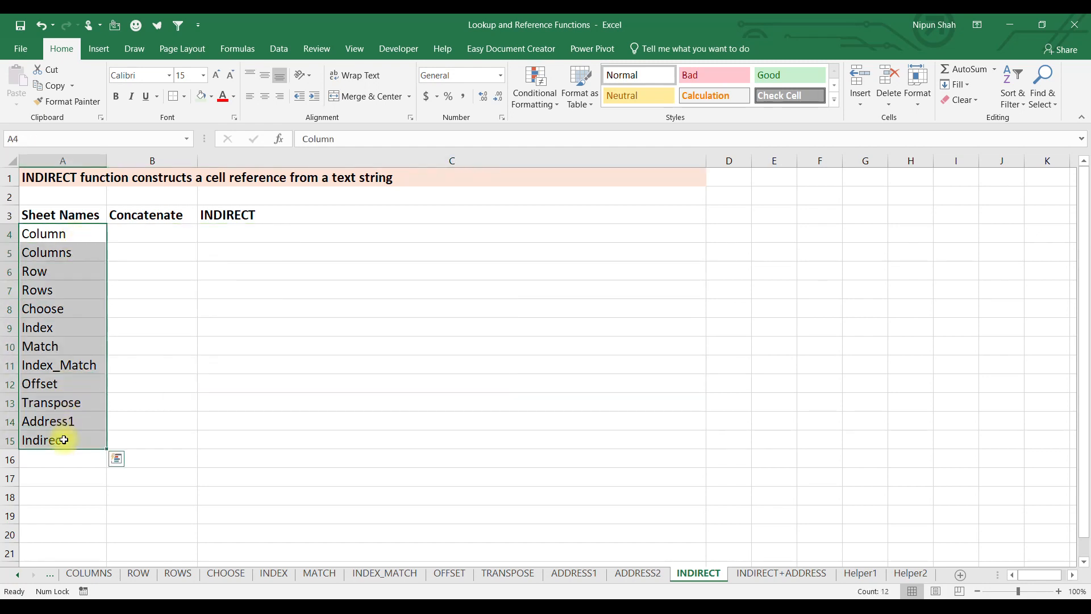
pyautogui.press('Right')
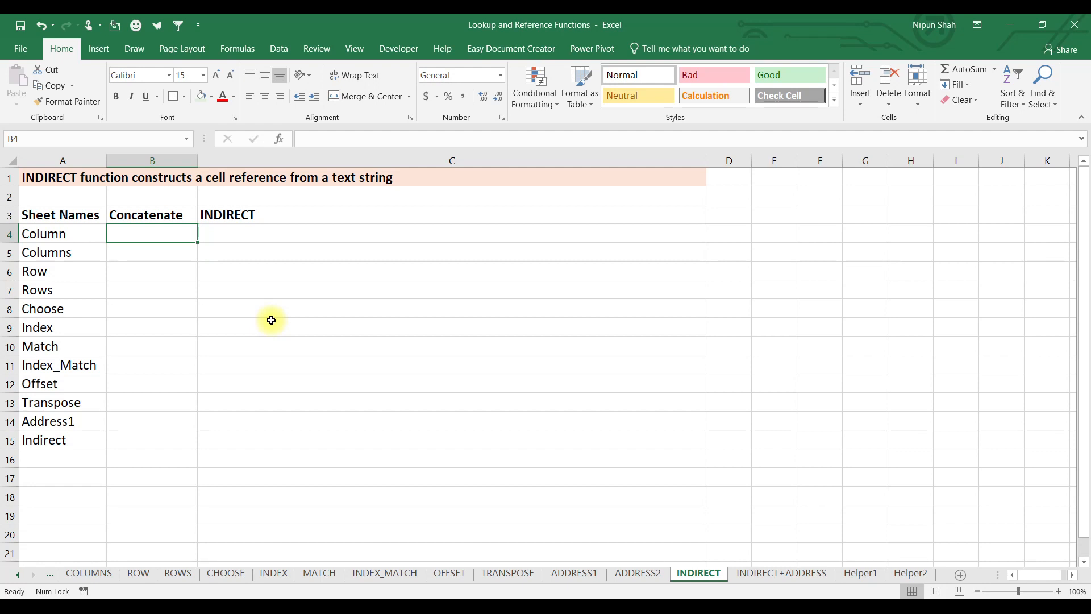
pyautogui.write('=conca')
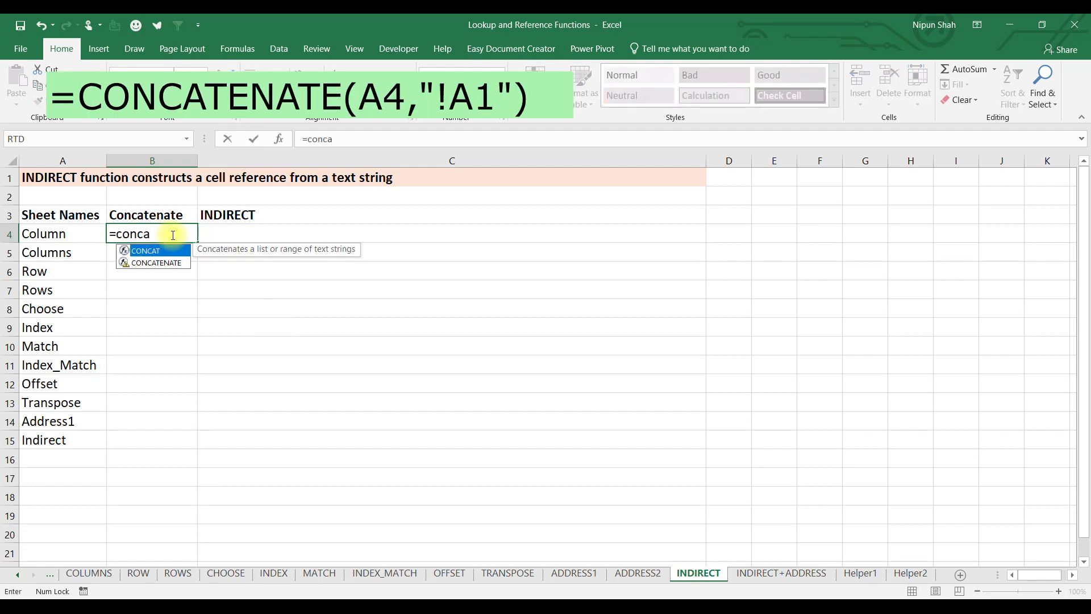
pyautogui.press('Down')
pyautogui.press('Tab')
pyautogui.click(44, 236)
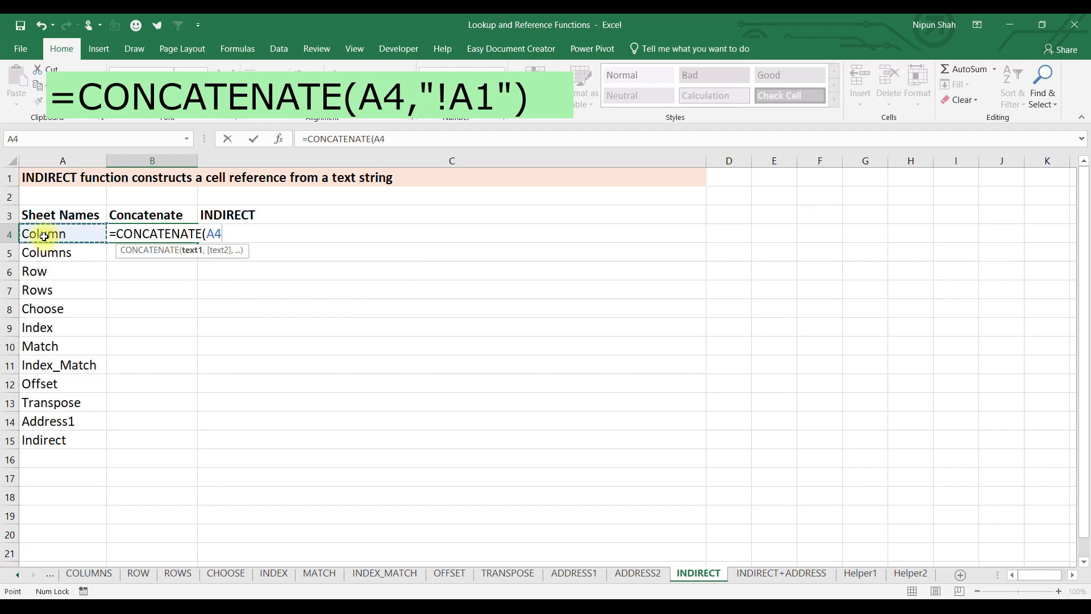
pyautogui.write(',"!A1')
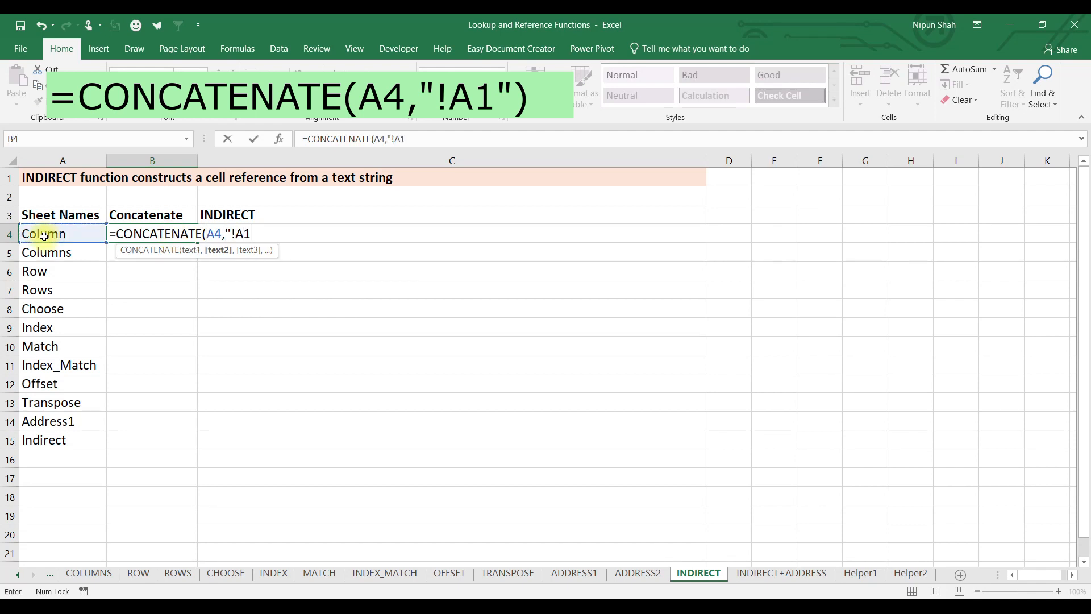
pyautogui.write('")')
pyautogui.press('Return')
# - Fill the CONCATENATE formula from B4 down to B15 for all listed sheet names
pyautogui.press('Up')
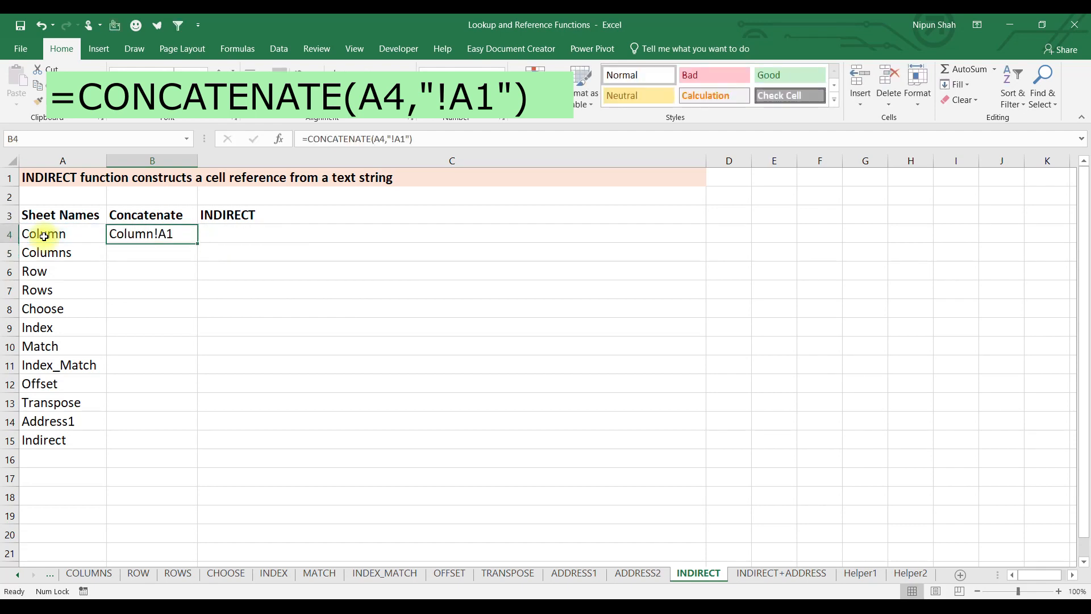
pyautogui.hotkey('shift', 'Down')
pyautogui.hotkey('shift', 'Down')
pyautogui.hotkey('shift', 'Down')
pyautogui.hotkey('shift', 'Down')
pyautogui.hotkey('shift', 'Down')
pyautogui.hotkey('shift', 'Down')
pyautogui.hotkey('shift', 'Down')
pyautogui.hotkey('shift', 'Down')
pyautogui.hotkey('shift', 'Down')
pyautogui.hotkey('shift', 'Down')
pyautogui.hotkey('shift', 'Down')
pyautogui.hotkey('ctrl', 'd')
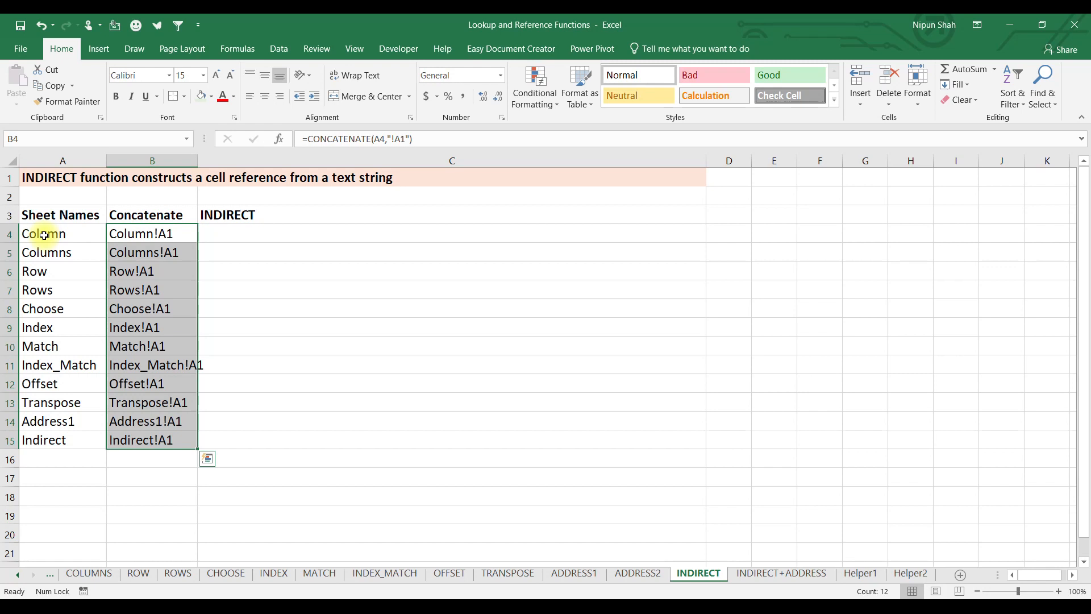
# - Enter =INDIRECT(B4) in C4 and fill it down to C15 to pull each sheet's A1 text
pyautogui.click(212, 237)
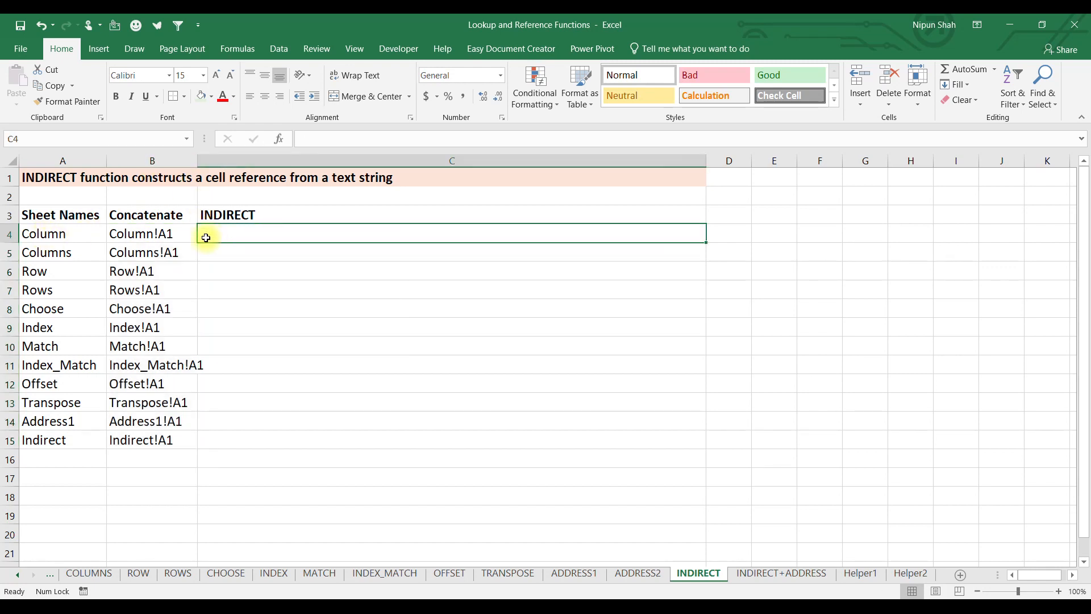
pyautogui.write('=indi')
pyautogui.press('Tab')
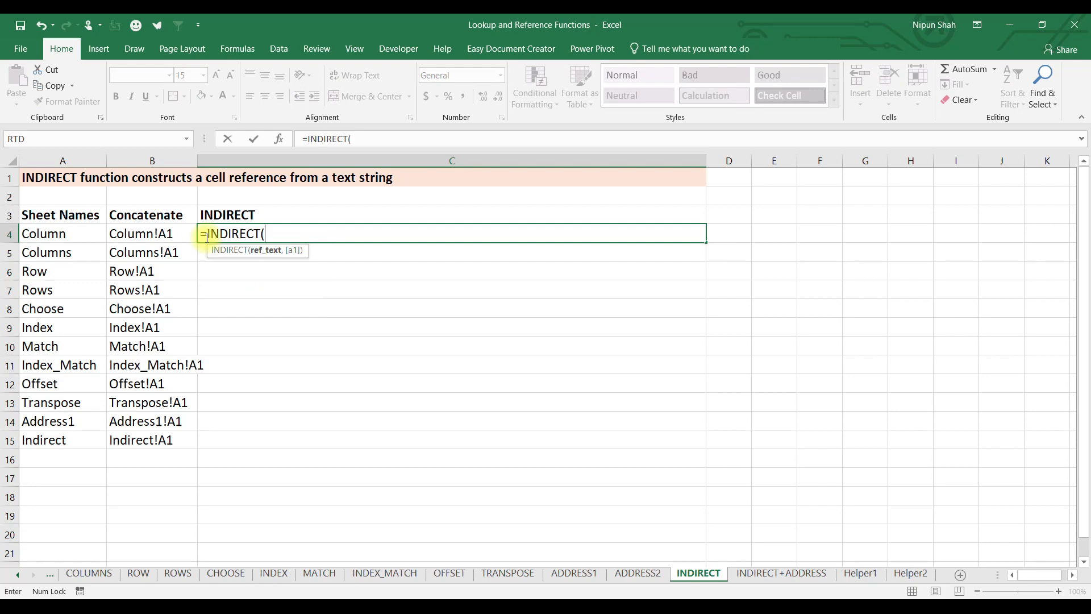
pyautogui.click(167, 235)
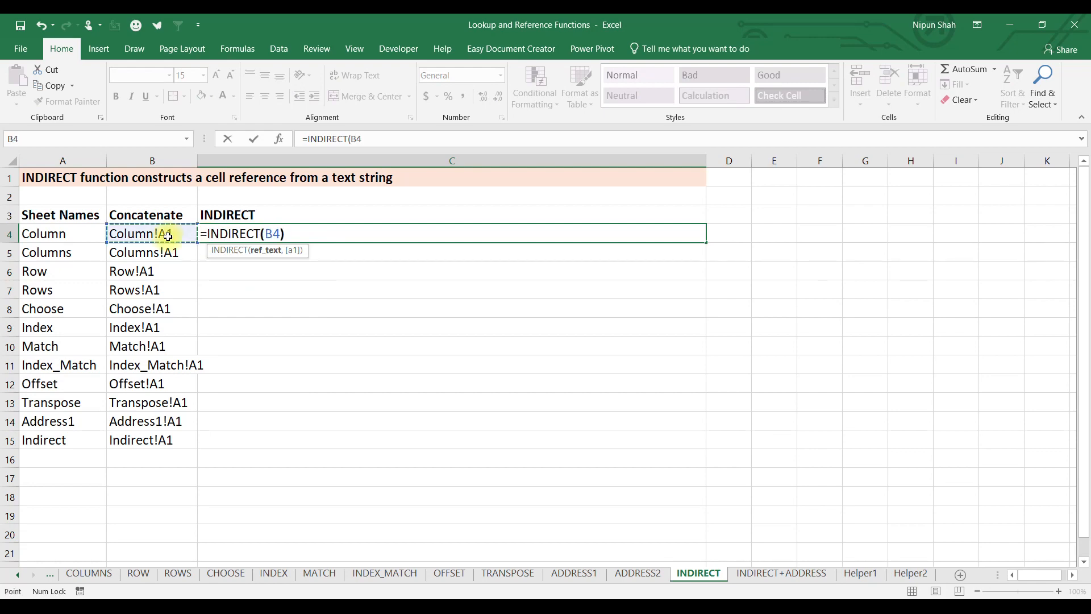
pyautogui.write(')')
pyautogui.press('Return')
pyautogui.press('Up')
pyautogui.moveTo(706, 242); pyautogui.dragTo(665, 448)
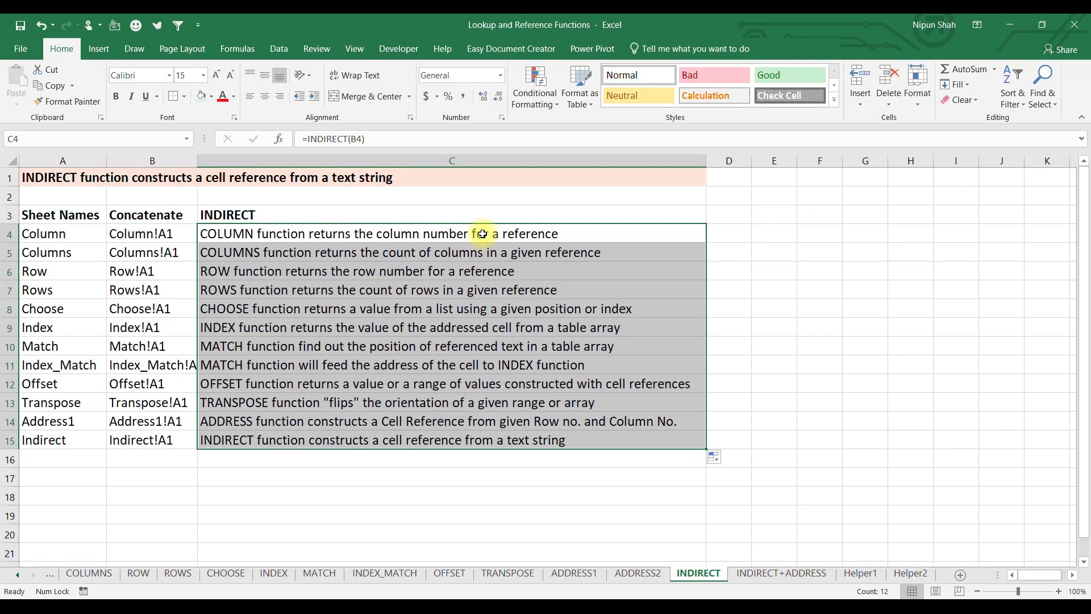
# - Compare the sheet names in A4:A15 with the INDIRECT results, and clear C4:C15
pyautogui.moveTo(78, 234); pyautogui.dragTo(80, 438)
pyautogui.moveTo(372, 235); pyautogui.dragTo(625, 439)
pyautogui.click(623, 423)
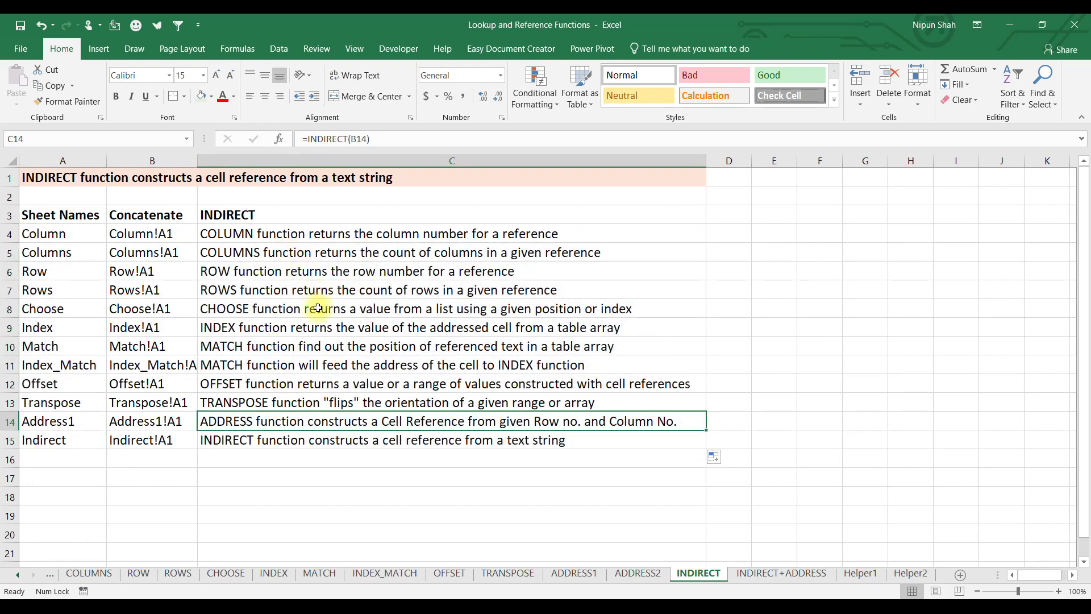
pyautogui.moveTo(380, 235); pyautogui.dragTo(341, 439)
pyautogui.press('Delete')
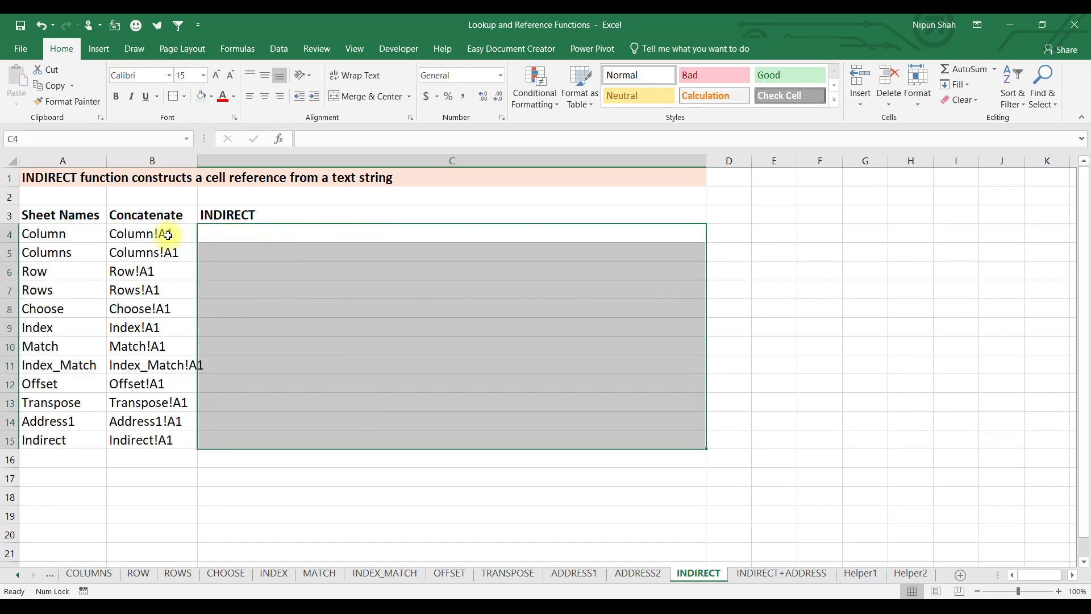
# - Enter the nested formula =INDIRECT(CONCATENATE(A4,"!A1")) in C4 and fill it down to C15
pyautogui.click(220, 233)
pyautogui.write('=ind')
pyautogui.press('Tab')
pyautogui.write('conc')
pyautogui.press('Down')
pyautogui.press('Tab')
pyautogui.click(43, 236)
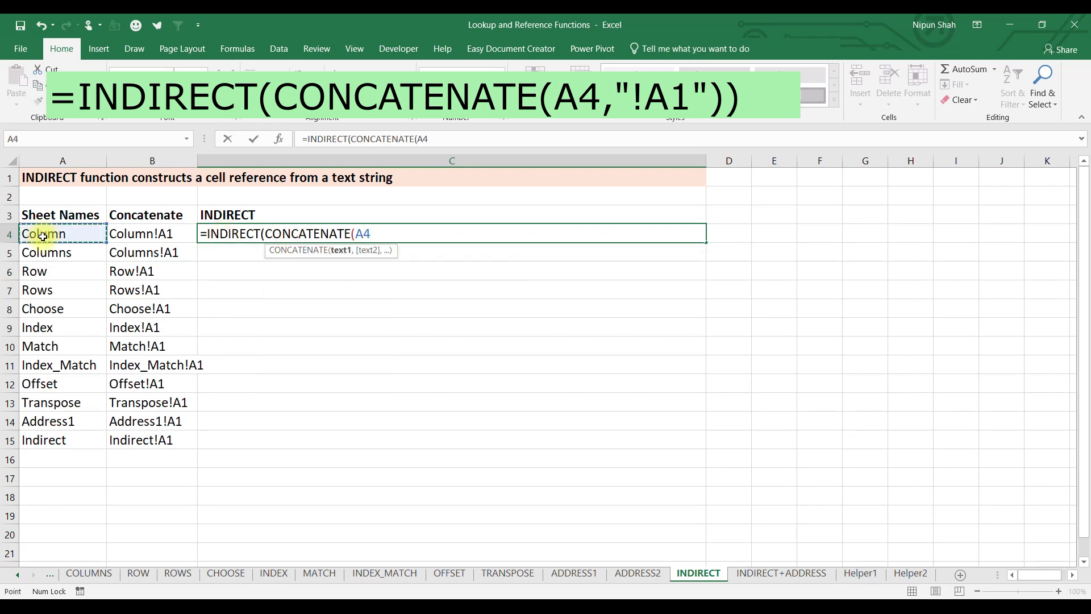
pyautogui.write(',"!A')
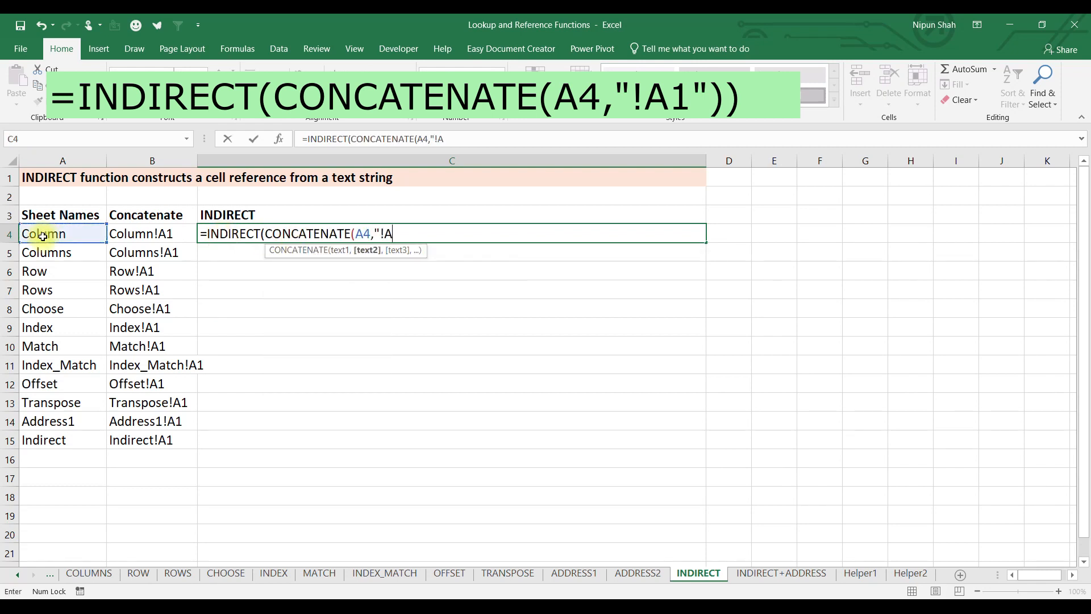
pyautogui.write('1")')
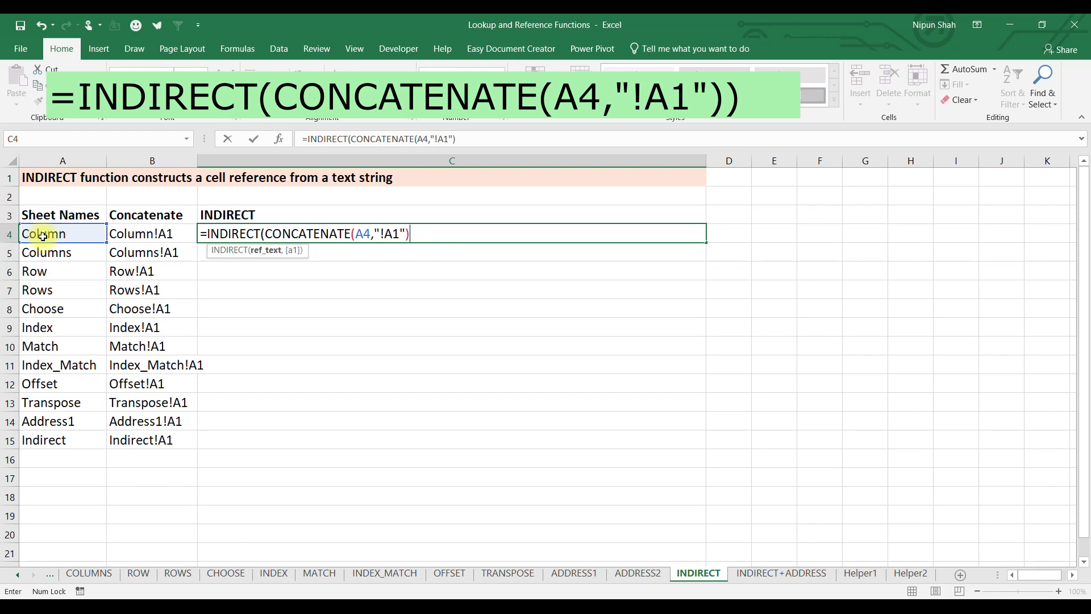
pyautogui.write(')')
pyautogui.press('Return')
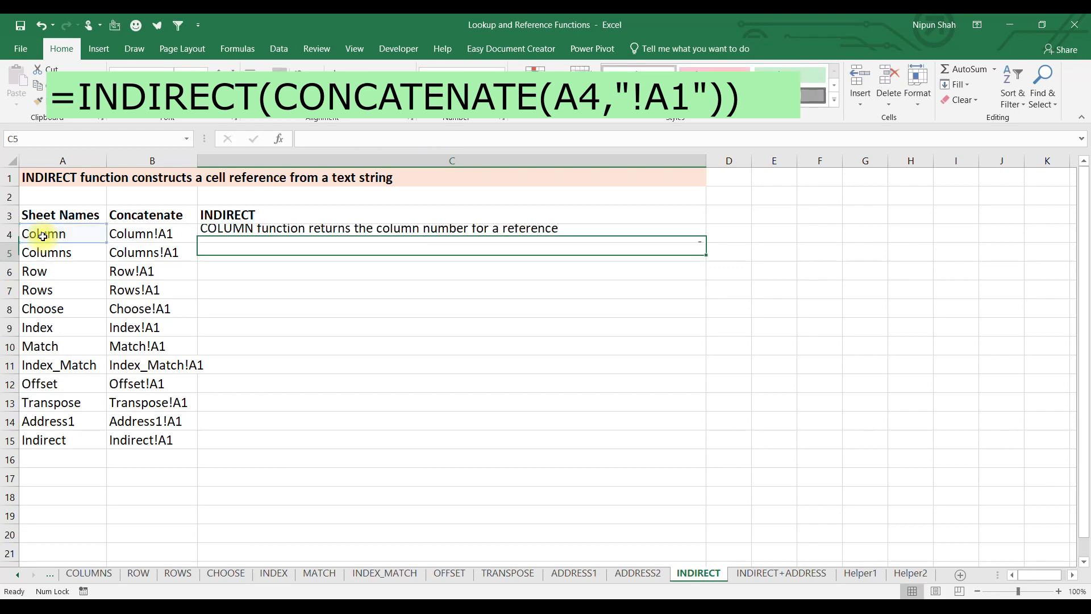
pyautogui.moveTo(228, 235); pyautogui.dragTo(550, 442)
pyautogui.hotkey('ctrl', 'd')
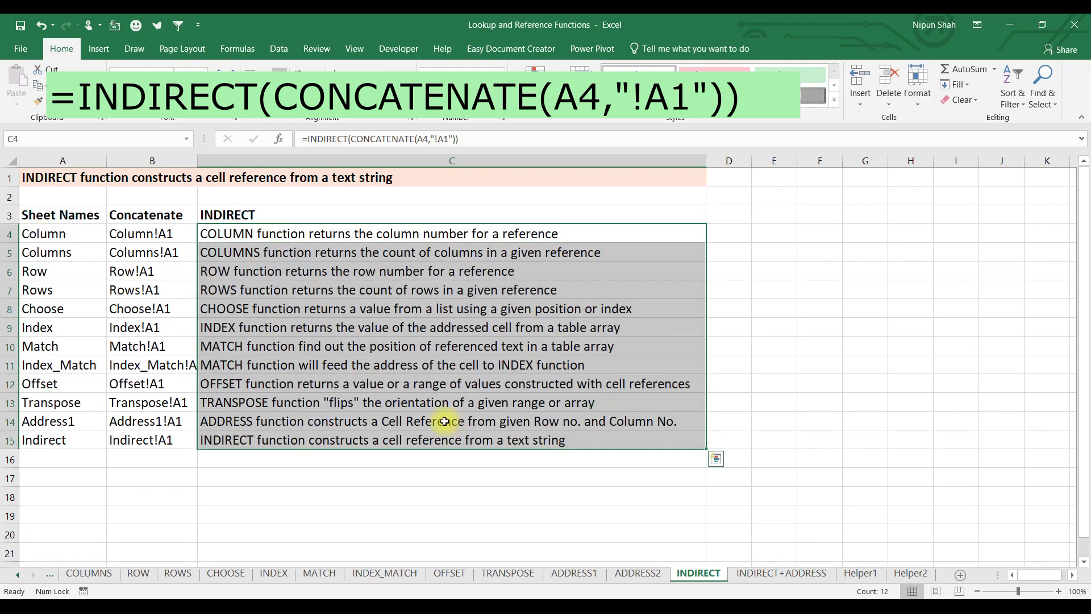
# - Delete the Concatenate helper column B from the INDIRECT sheet
pyautogui.click(154, 161)
pyautogui.rightClick(161, 162)
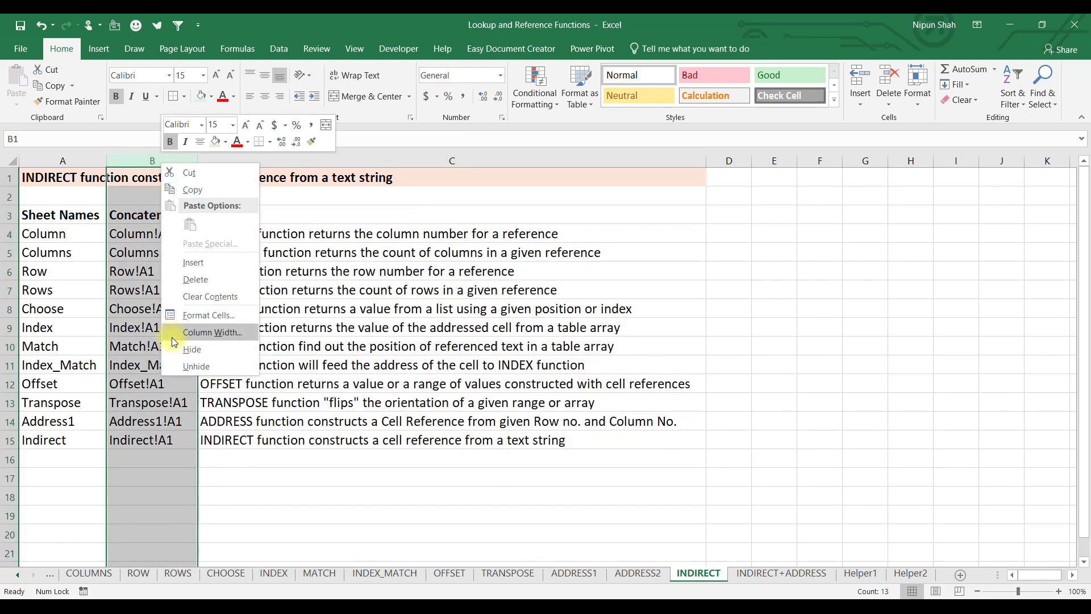
pyautogui.click(195, 280)
pyautogui.click(196, 272)
# - Go to the INDIRECT+ADDRESS sheet and review the number grid in I2:N6 and the row, column and absolute numbers in A3:C6
pyautogui.hotkey('ctrl', 'pagedown')
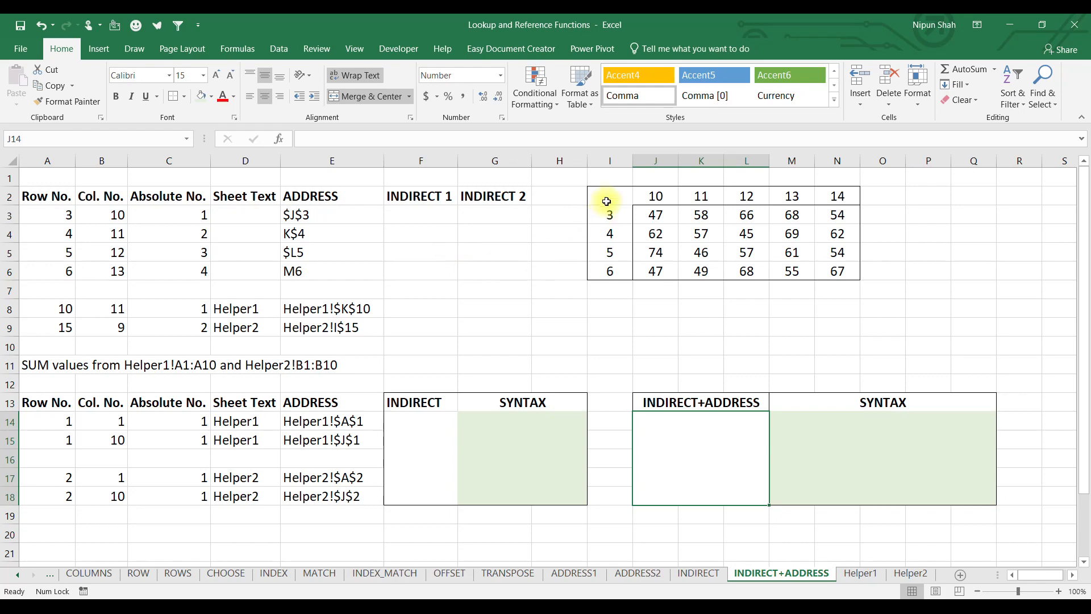
pyautogui.moveTo(608, 199); pyautogui.dragTo(816, 272)
pyautogui.moveTo(816, 273); pyautogui.dragTo(838, 272)
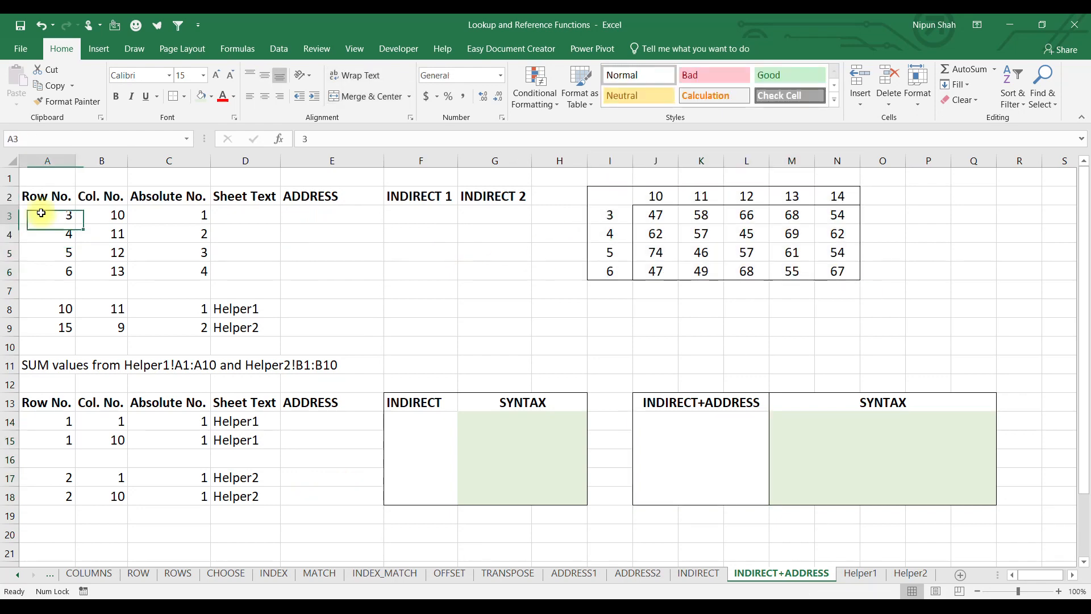
pyautogui.moveTo(40, 213); pyautogui.dragTo(170, 282)
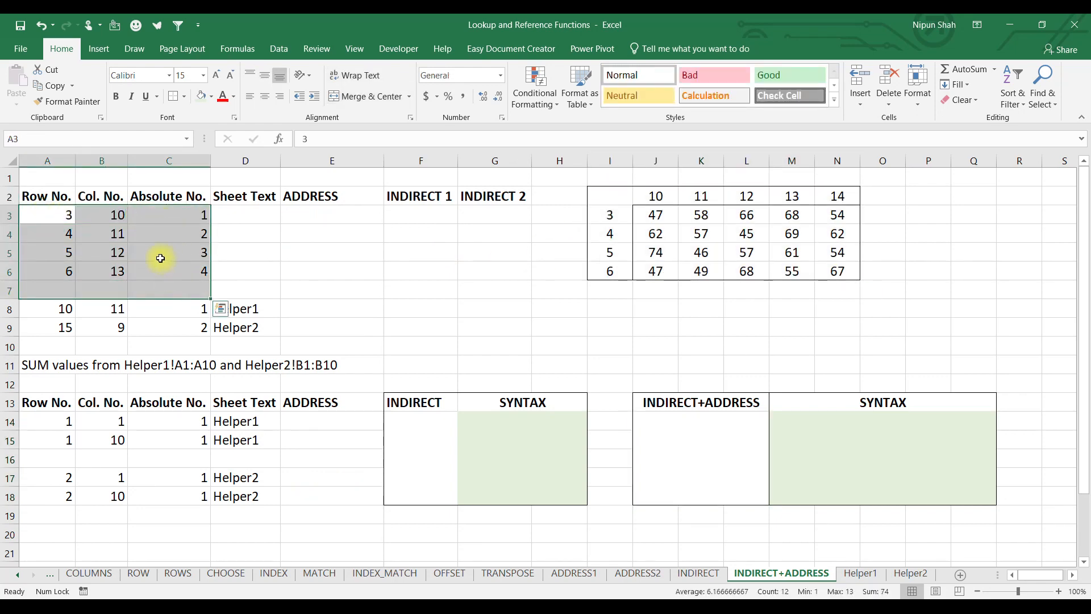
pyautogui.click(63, 214)
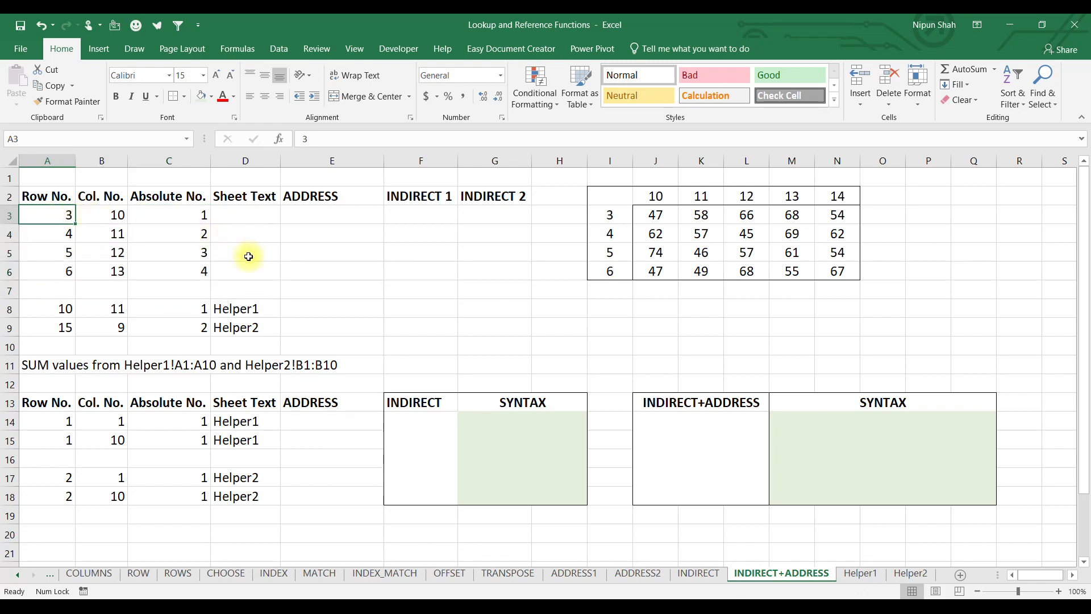
# - Enter =ADDRESS(A3,B3,C3) in E3 to build the cell address from its row, column and absolute numbers
pyautogui.click(336, 216)
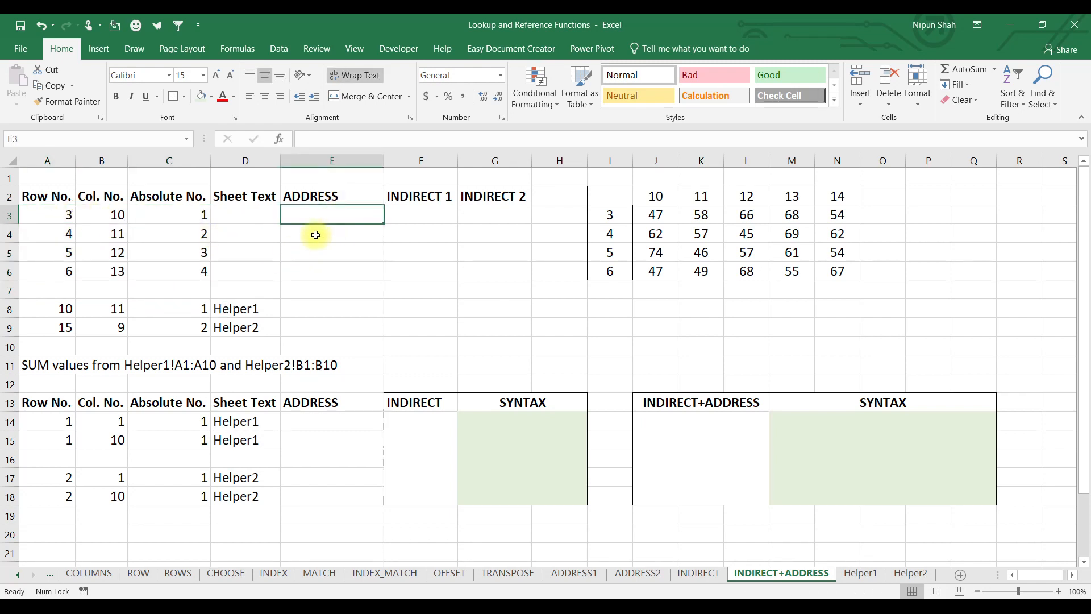
pyautogui.write('=ad')
pyautogui.press('Tab')
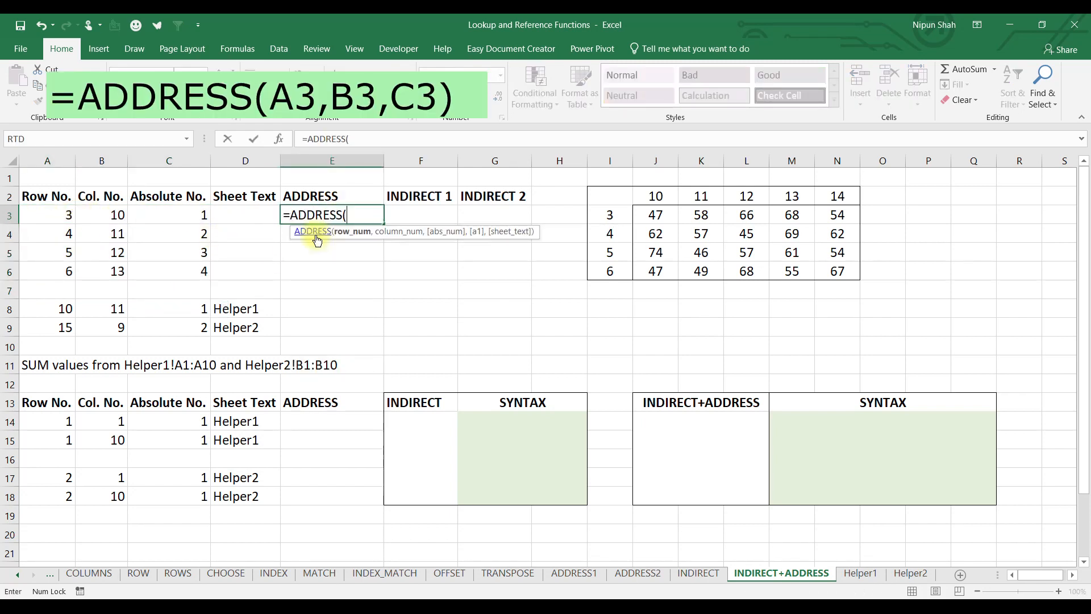
pyautogui.click(51, 215)
pyautogui.write(',')
pyautogui.click(113, 214)
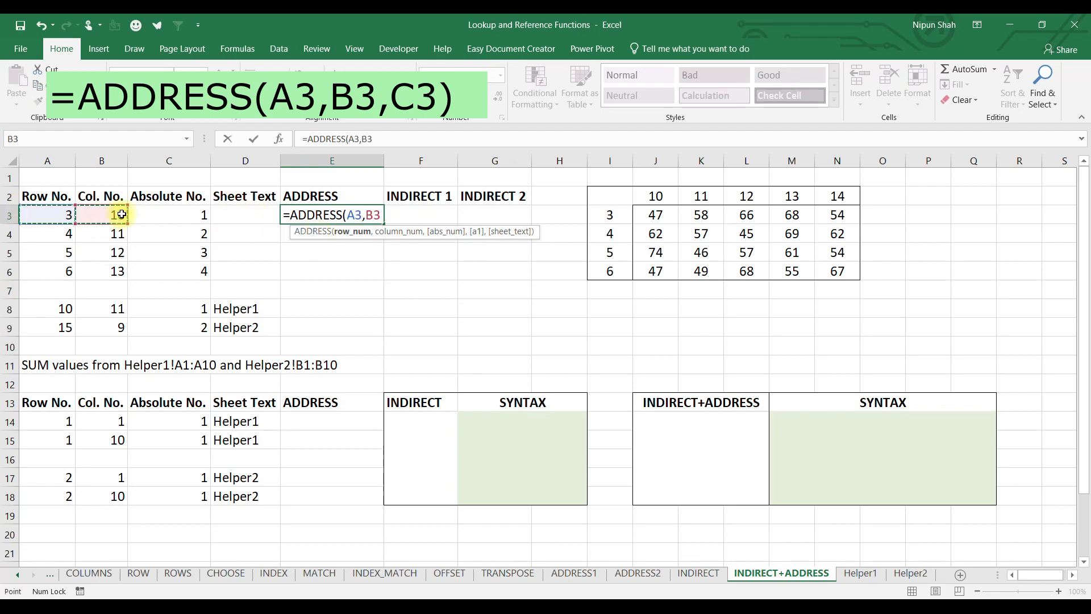
pyautogui.write(',')
pyautogui.click(151, 214)
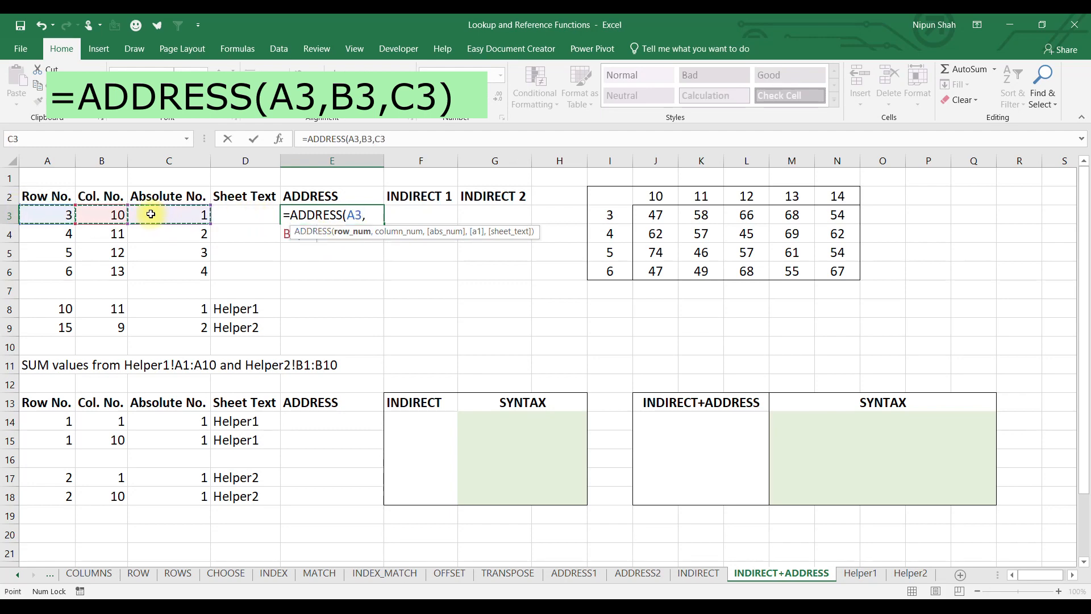
pyautogui.write(')')
pyautogui.press('Return')
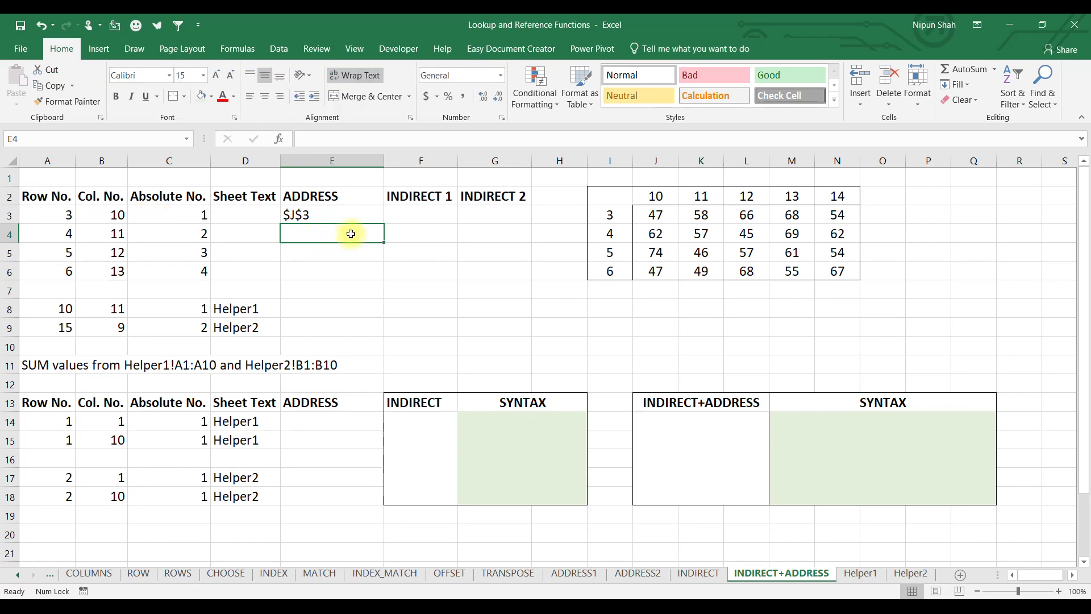
# - Fill the ADDRESS formula from E3 down to E6 and check the resulting addresses
pyautogui.click(365, 217)
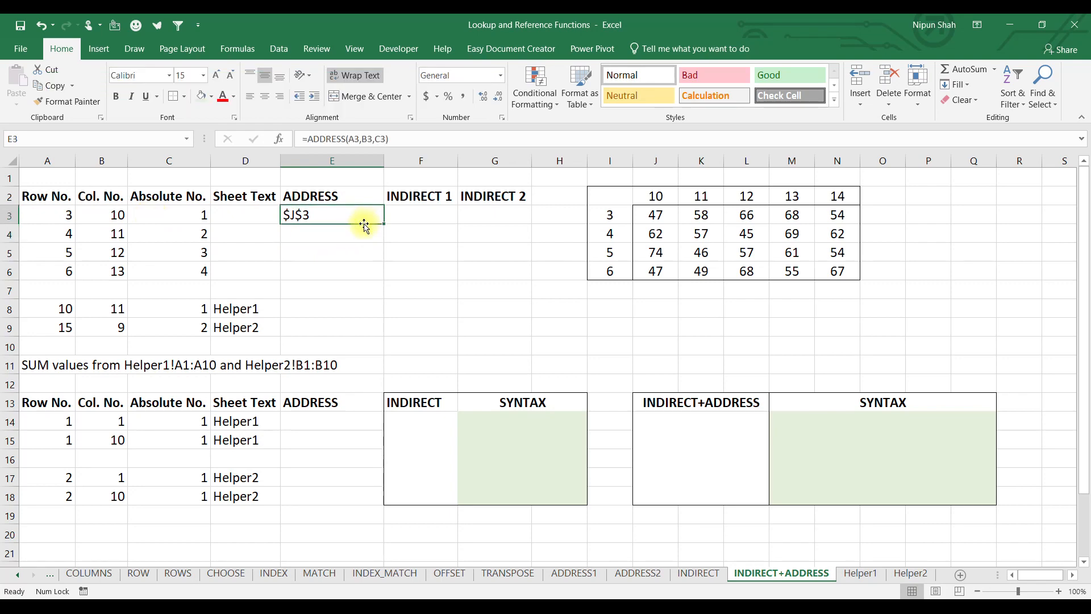
pyautogui.moveTo(384, 224); pyautogui.dragTo(377, 275)
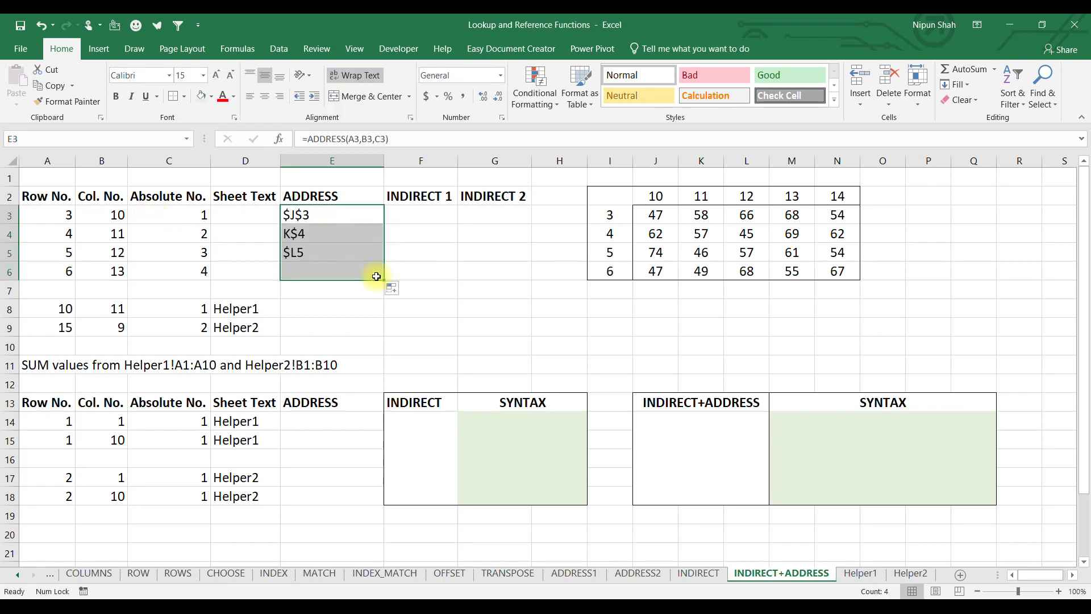
pyautogui.click(394, 224)
pyautogui.moveTo(344, 215); pyautogui.dragTo(358, 268)
# - Enter =INDIRECT(E3) in F3 under INDIRECT 1 to return the value at the constructed address
pyautogui.click(423, 214)
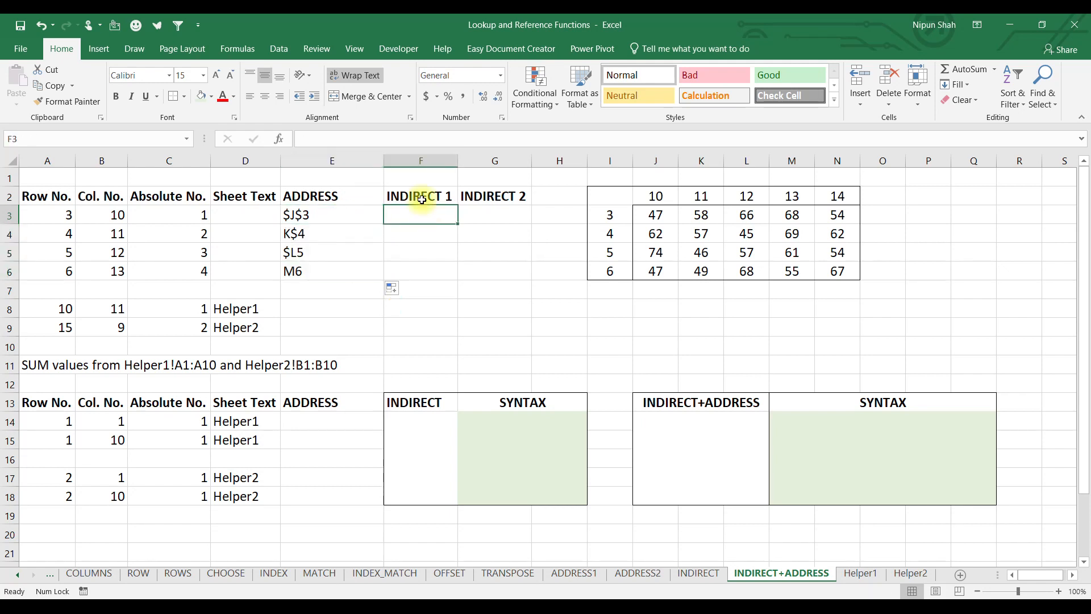
pyautogui.write('=indi')
pyautogui.press('Tab')
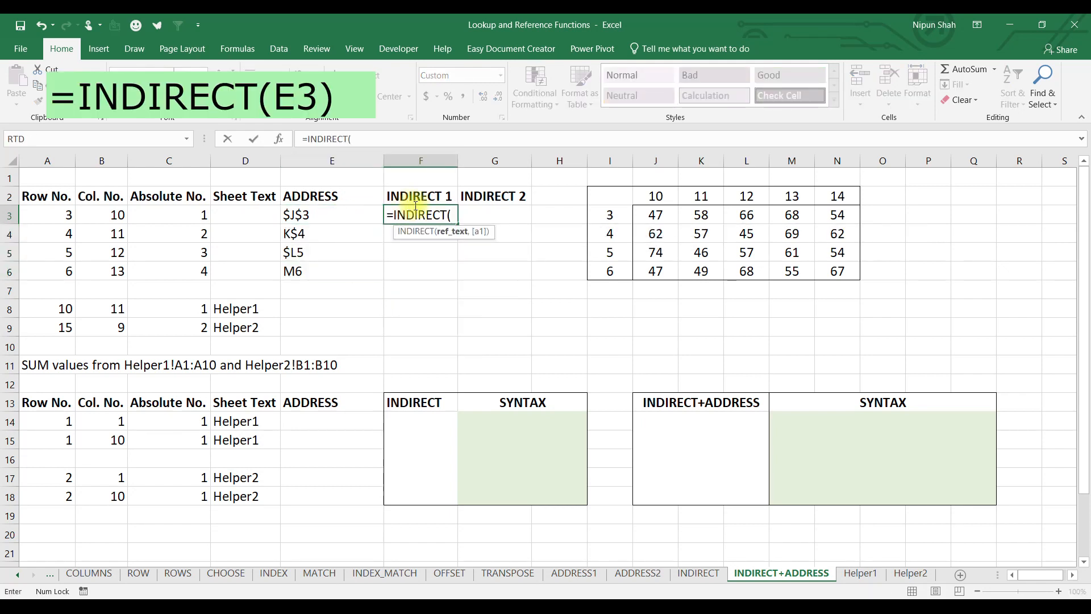
pyautogui.click(352, 217)
pyautogui.write(')')
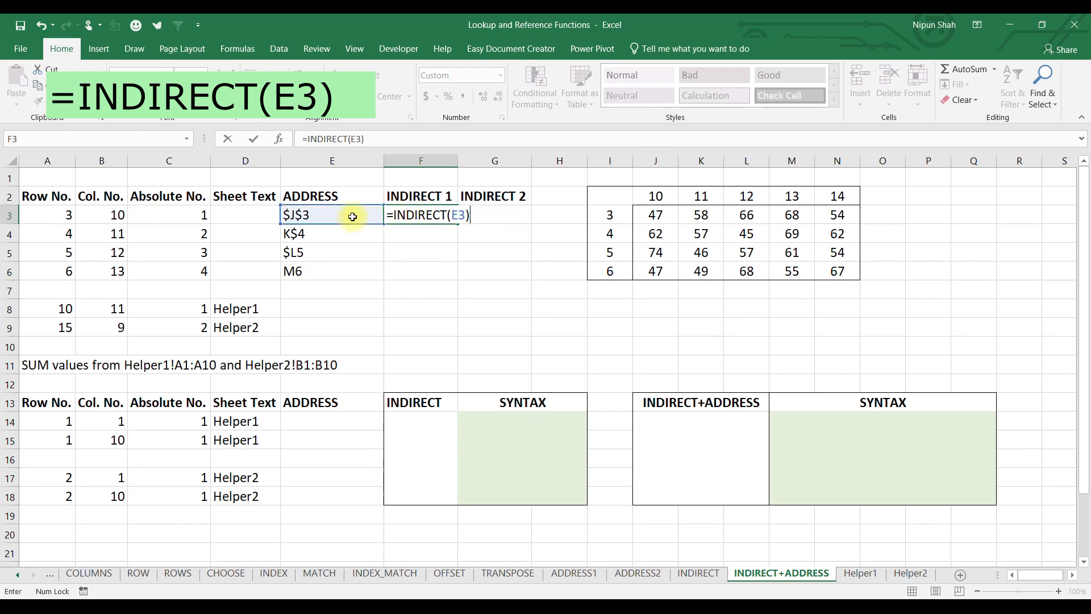
pyautogui.press('Return')
# - Fill the INDIRECT formula from F3 down to F6
pyautogui.press('Up')
pyautogui.hotkey('shift', 'Down')
pyautogui.hotkey('shift', 'Down')
pyautogui.hotkey('shift', 'Down')
pyautogui.hotkey('ctrl', 'd')
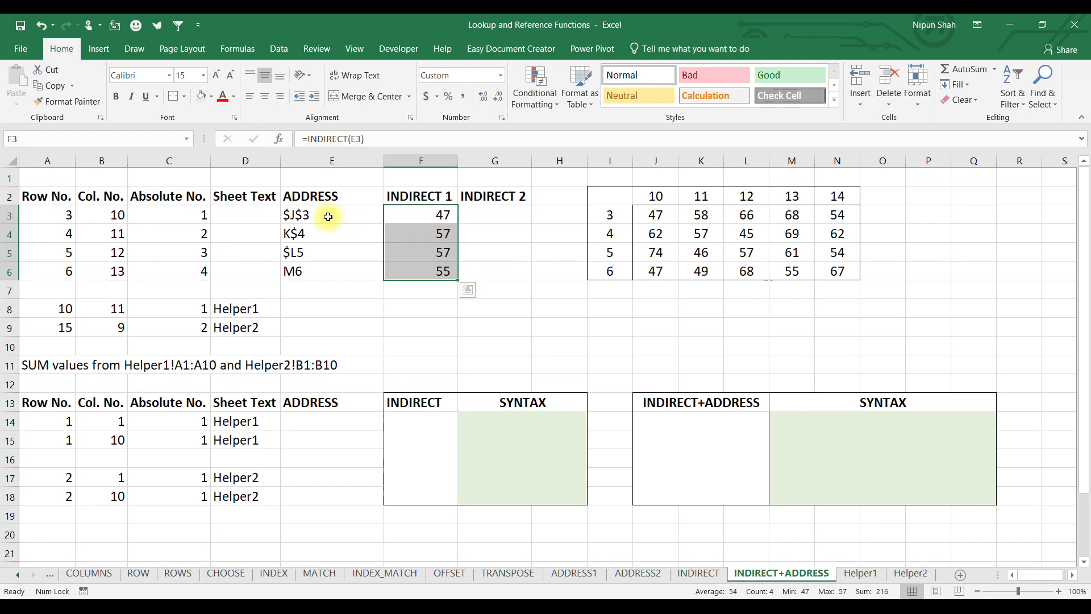
# - Compare the constructed addresses in E3:E6 and the INDIRECT 1 results with the matching cells of the number table
pyautogui.moveTo(329, 215); pyautogui.dragTo(343, 277)
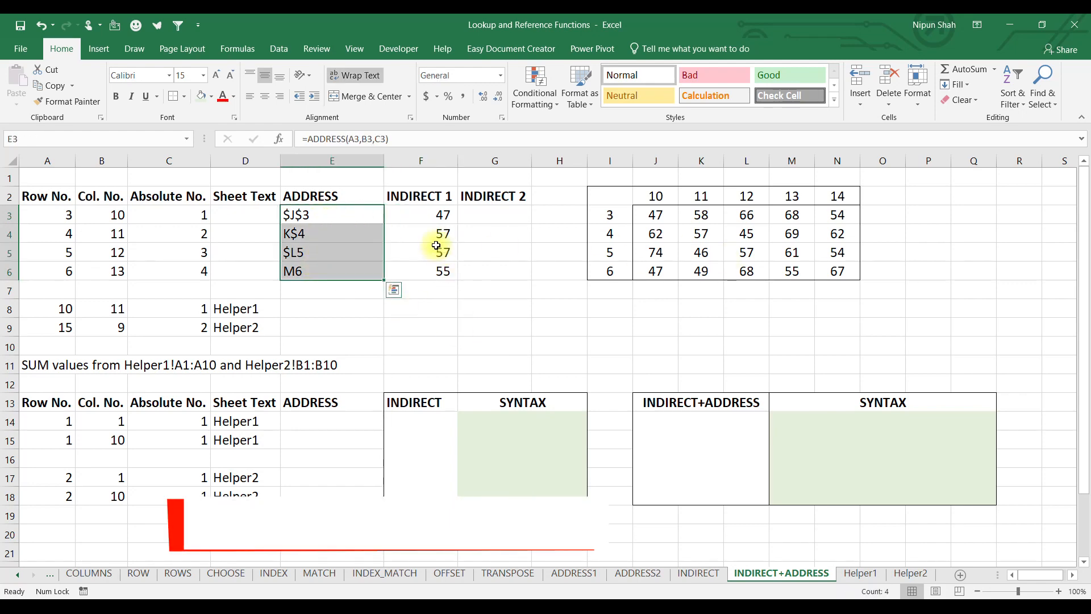
pyautogui.doubleClick(437, 215)
pyautogui.click(419, 219)
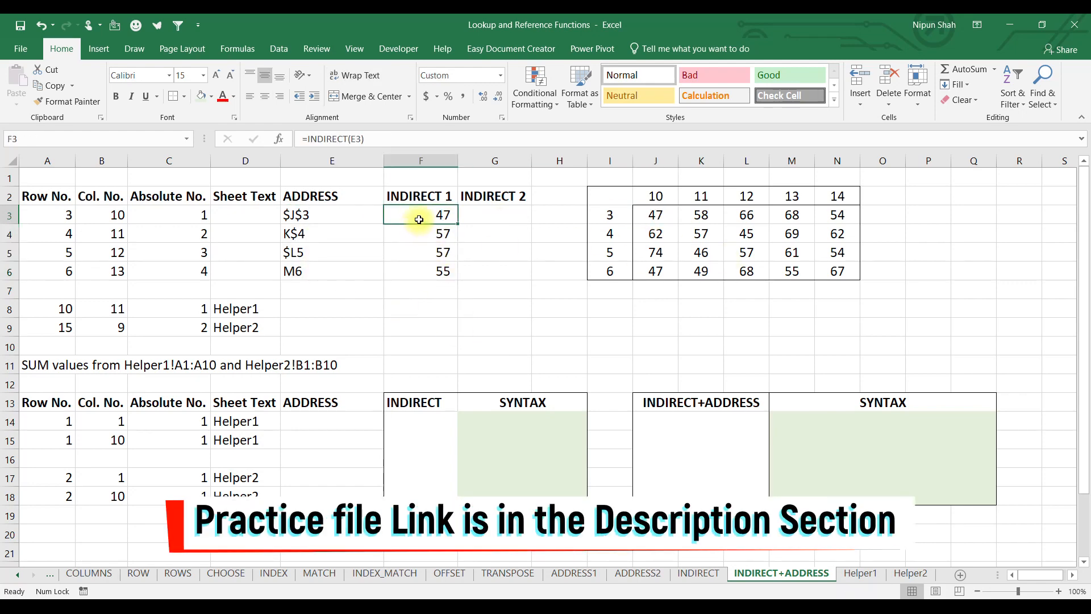
pyautogui.click(349, 248)
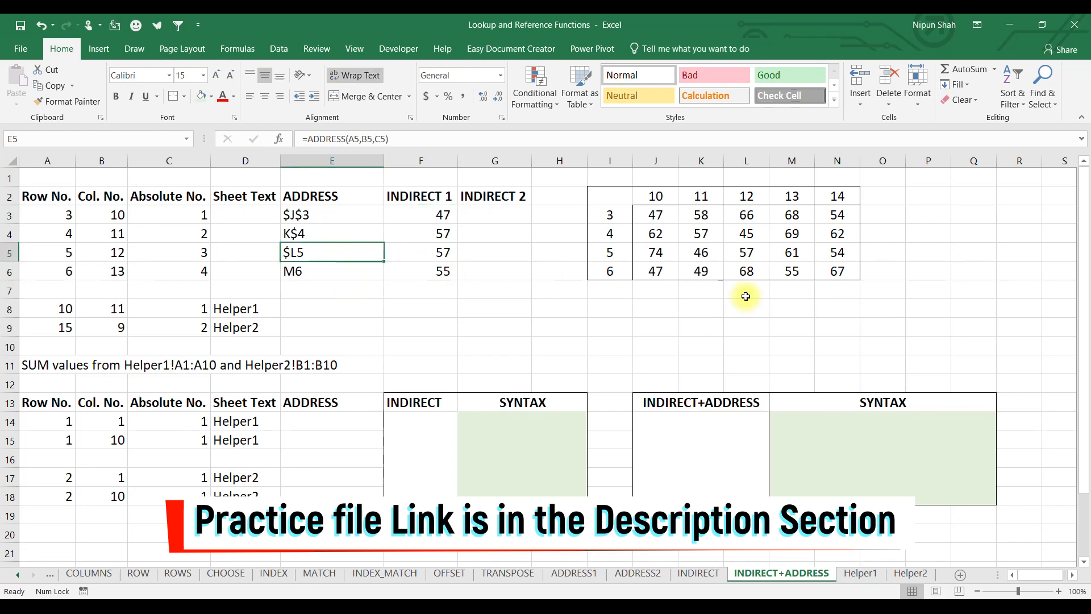
pyautogui.click(747, 252)
pyautogui.click(433, 252)
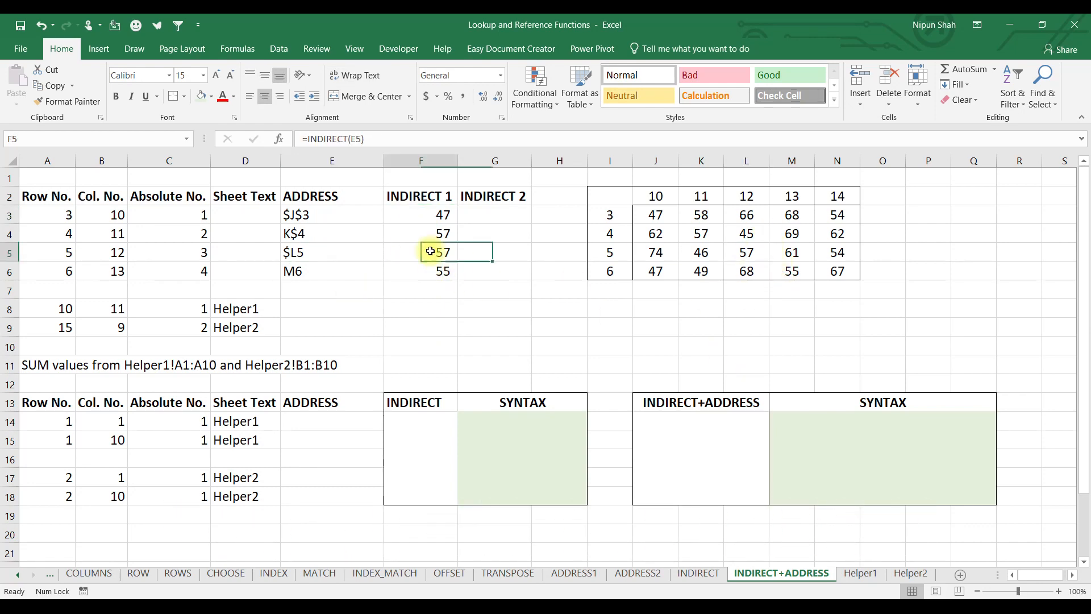
# - Enter =INDIRECT(ADDRESS(A3,B3,C3)) in G3 under INDIRECT 2 to return the value without the helper address
pyautogui.click(498, 216)
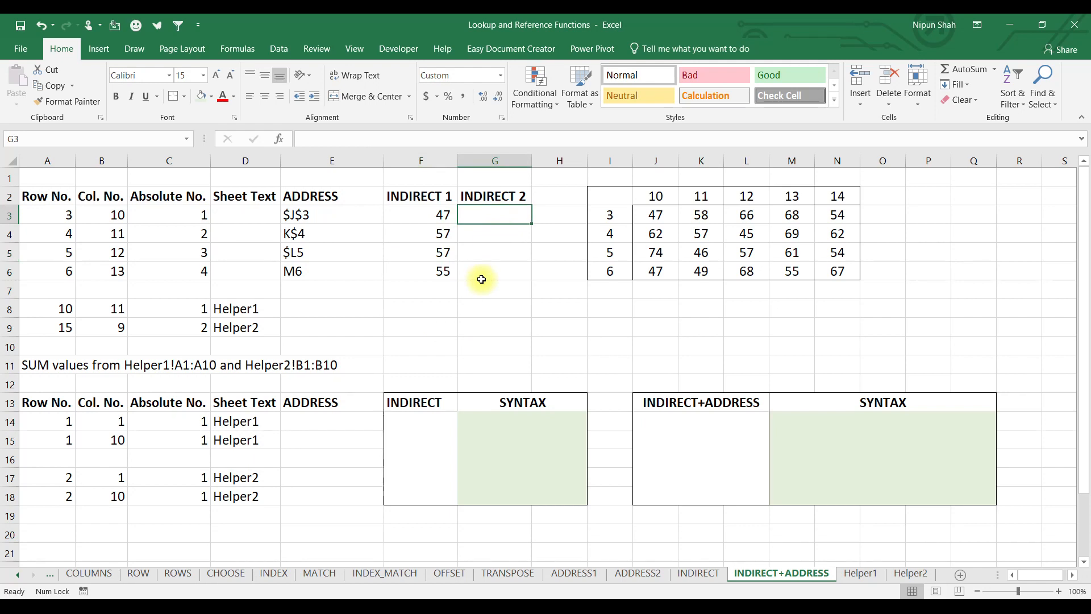
pyautogui.write('=')
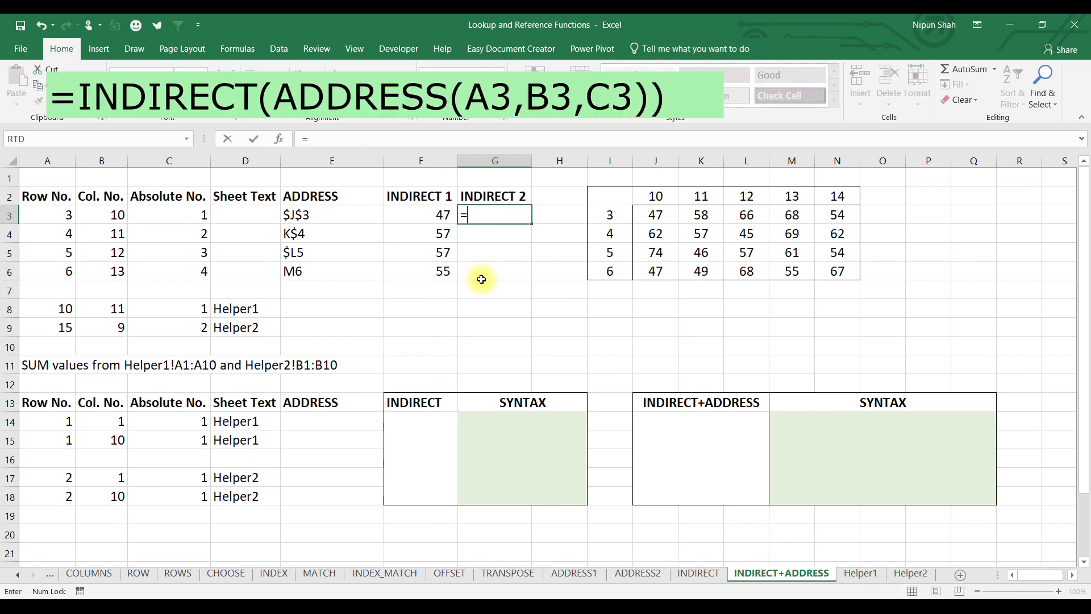
pyautogui.write('INDIRECT(ADDRESS(')
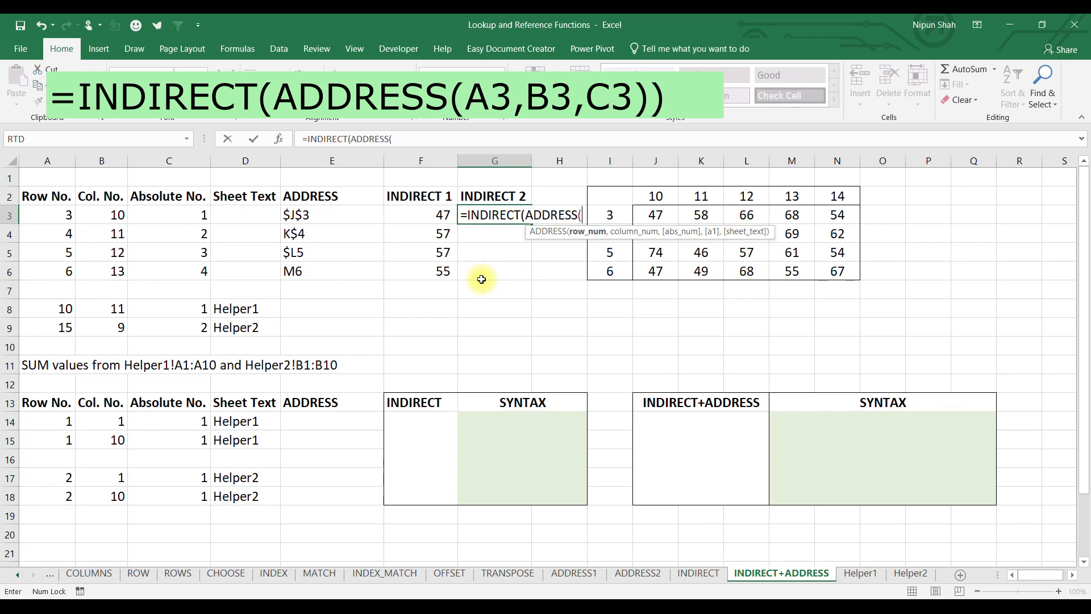
pyautogui.click(61, 215)
pyautogui.write(',')
pyautogui.click(93, 216)
pyautogui.write(',')
pyautogui.click(145, 219)
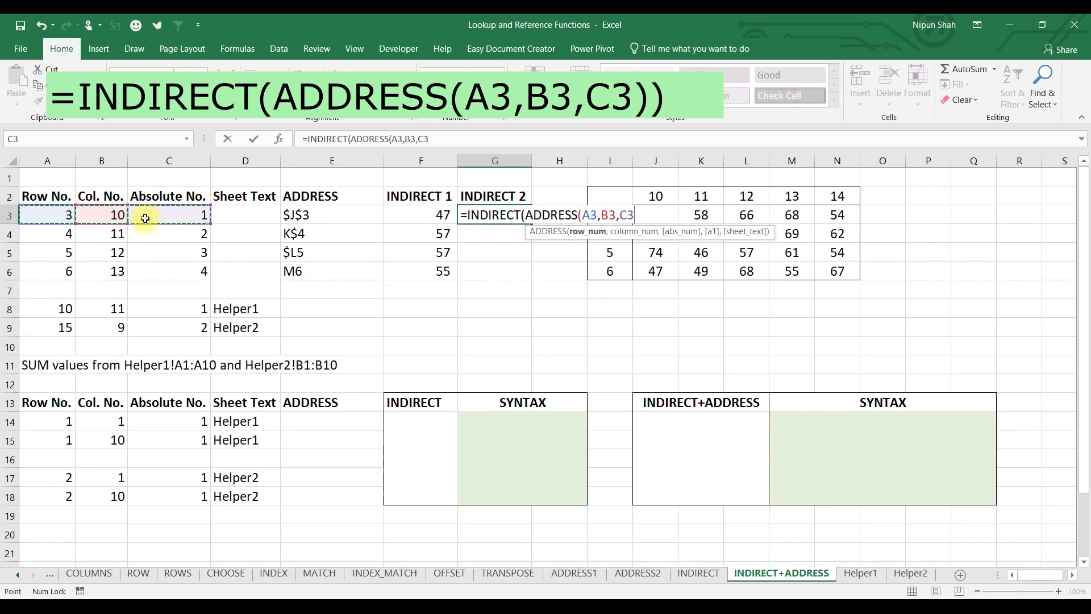
pyautogui.write(')')
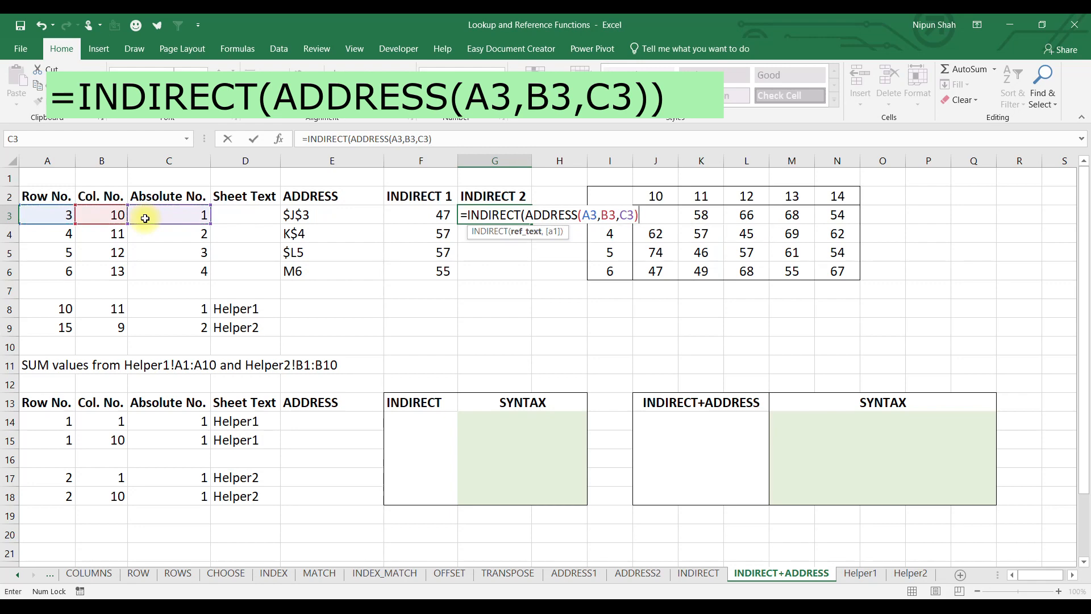
pyautogui.write(')')
pyautogui.press('Return')
# - Fill the combined INDIRECT and ADDRESS formula from G3 down to G6
pyautogui.press('Up')
pyautogui.hotkey('shift', 'Down')
pyautogui.hotkey('shift', 'Down')
pyautogui.hotkey('shift', 'Down')
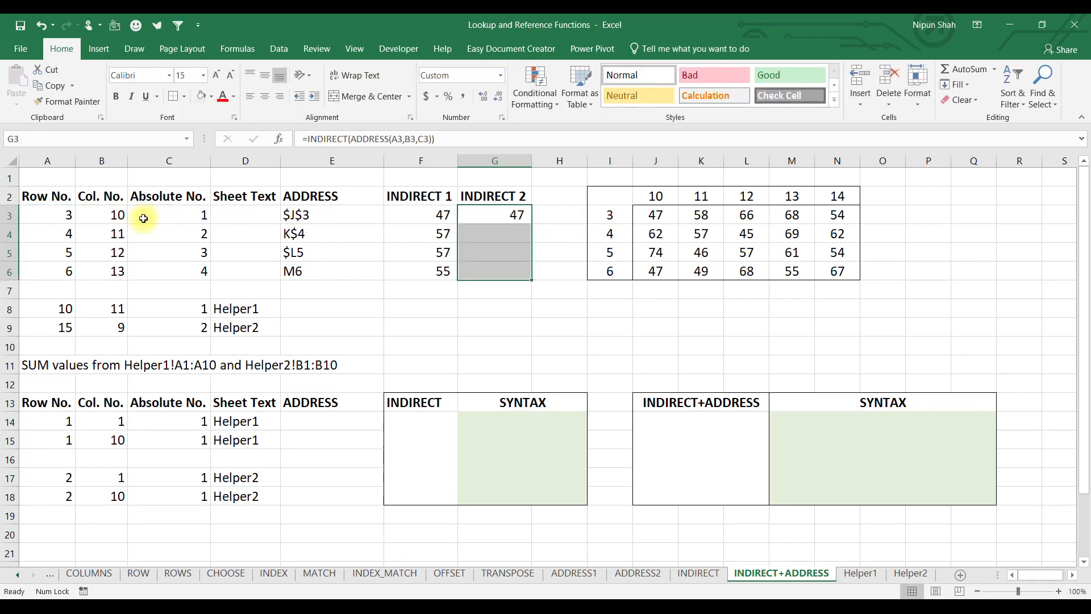
pyautogui.hotkey('ctrl', 'd')
# - Examine the data on the Helper1 and Helper2 sheets named in D8:D9, and return to the INDIRECT+ADDRESS sheet
pyautogui.moveTo(259, 309); pyautogui.dragTo(265, 329)
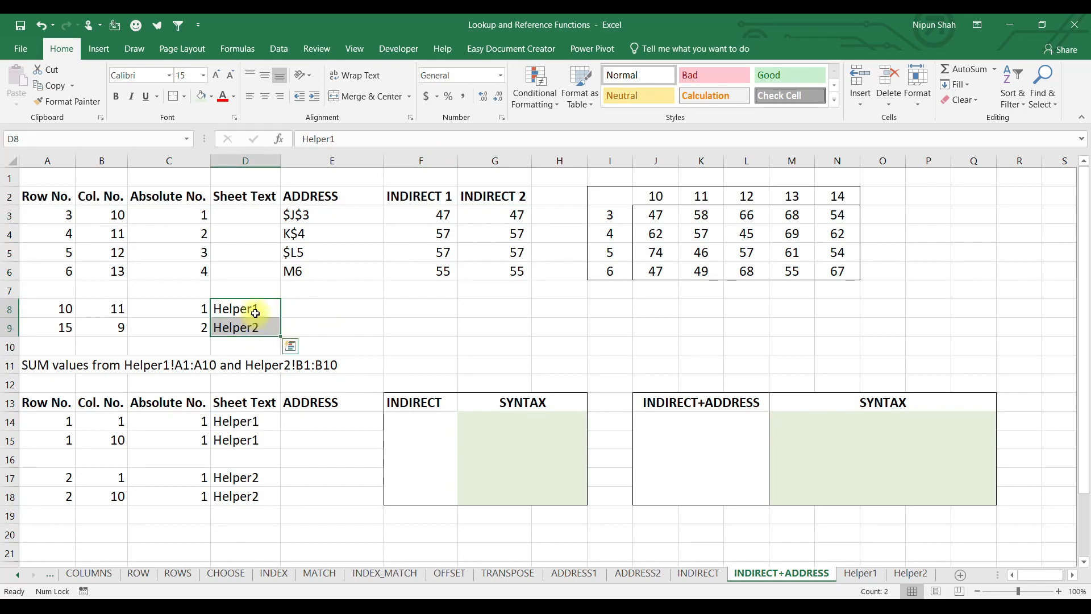
pyautogui.click(861, 573)
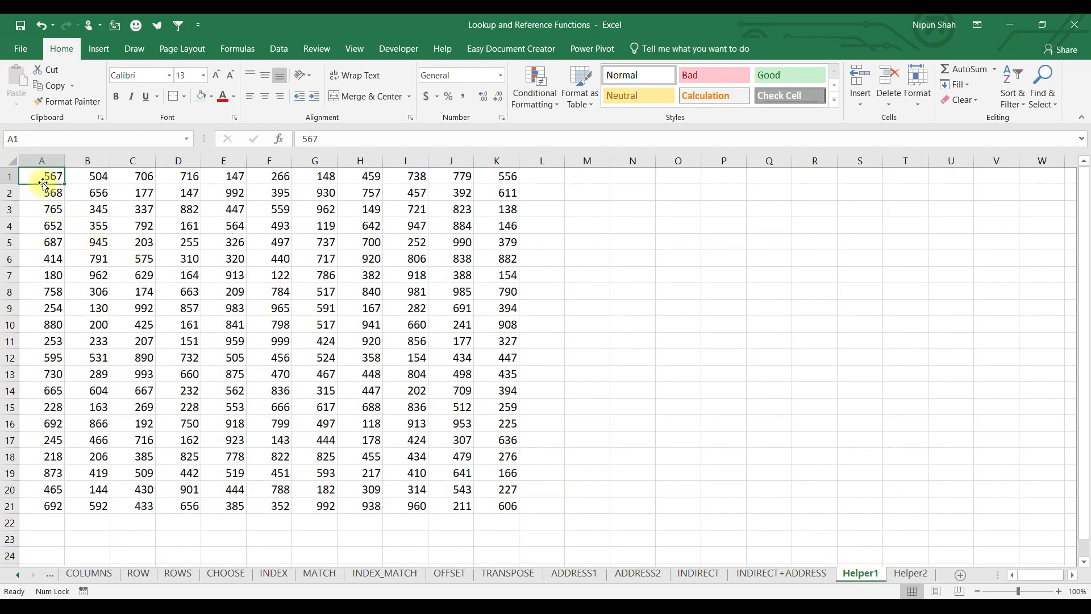
pyautogui.click(909, 574)
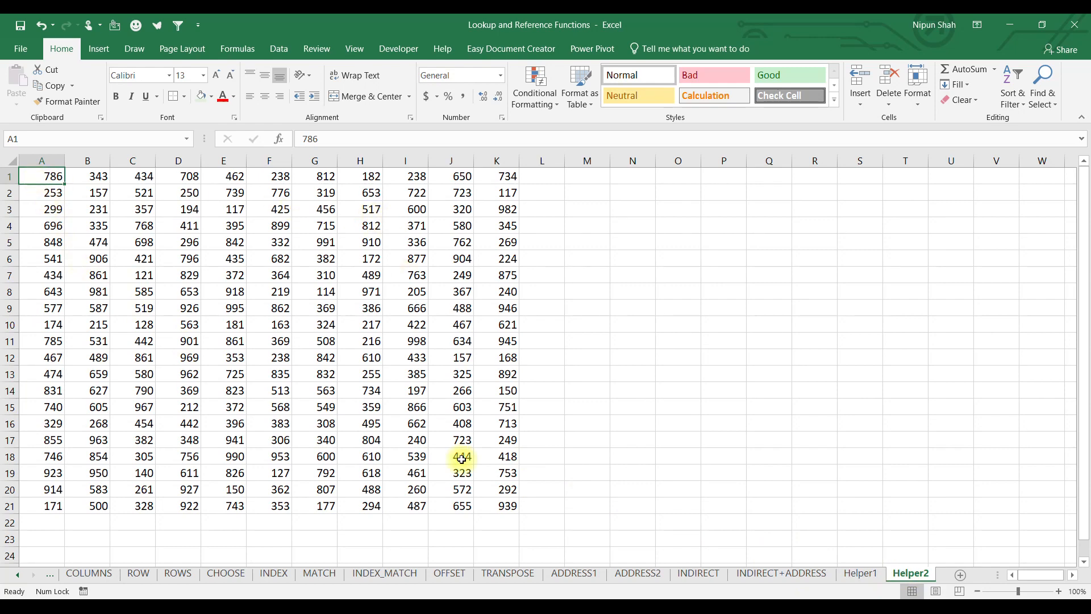
pyautogui.click(775, 575)
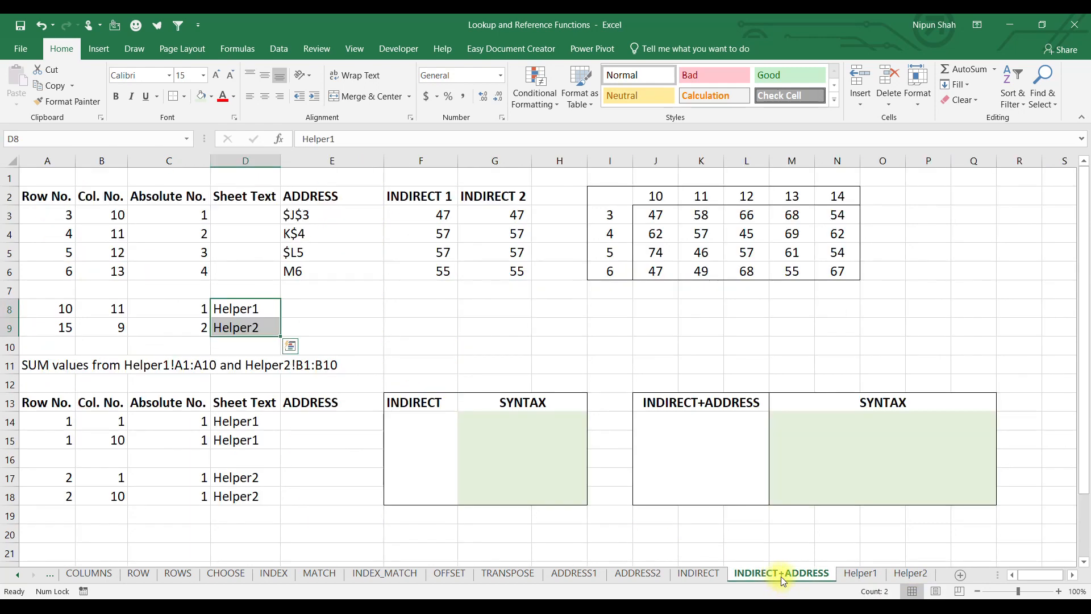
# - Enter =ADDRESS(A8,B8,C8,,D8) in E8 to build an address with its sheet name, and fill it down to E9
pyautogui.click(348, 308)
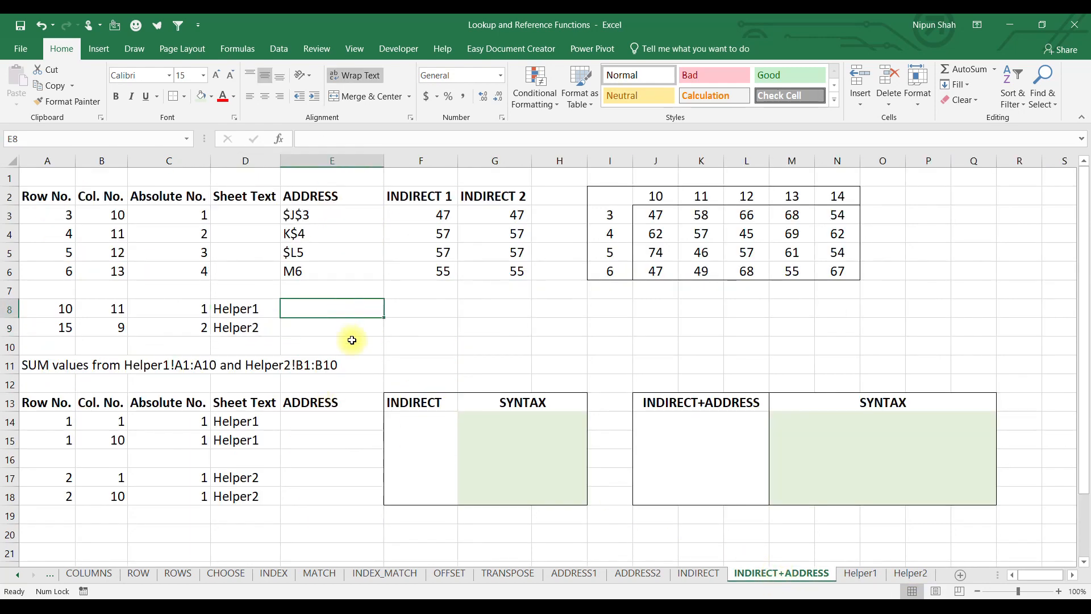
pyautogui.write('=add')
pyautogui.press('Tab')
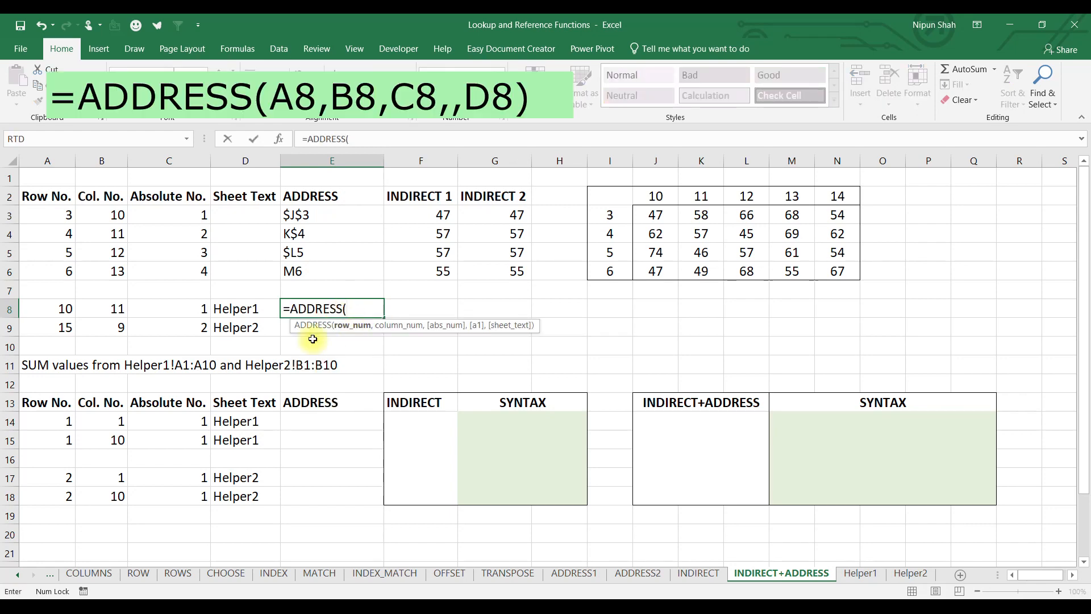
pyautogui.click(41, 306)
pyautogui.write(',')
pyautogui.click(91, 309)
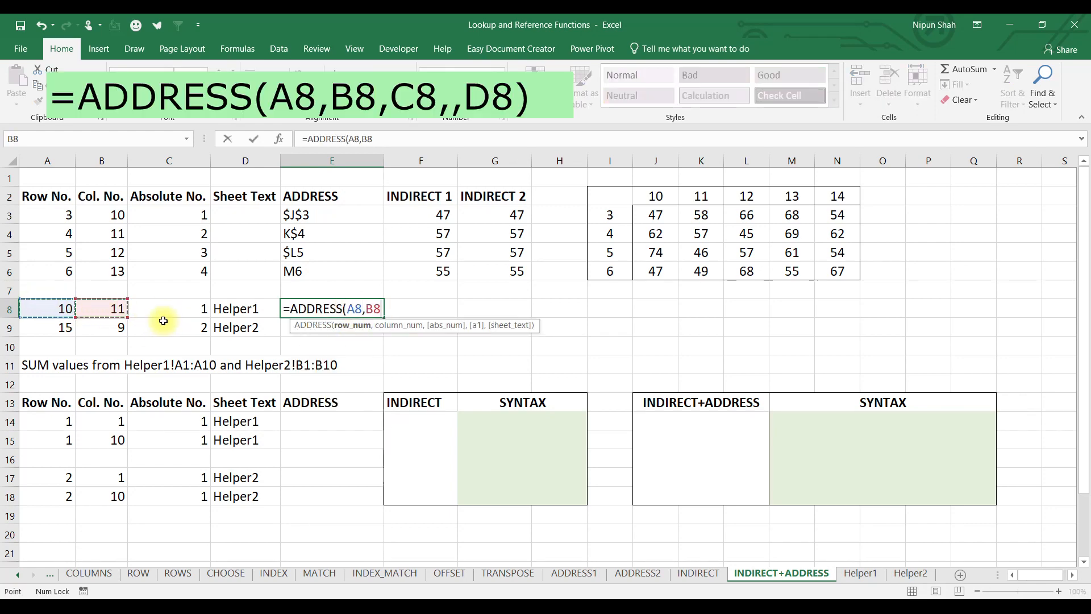
pyautogui.write(',')
pyautogui.click(156, 308)
pyautogui.write(',')
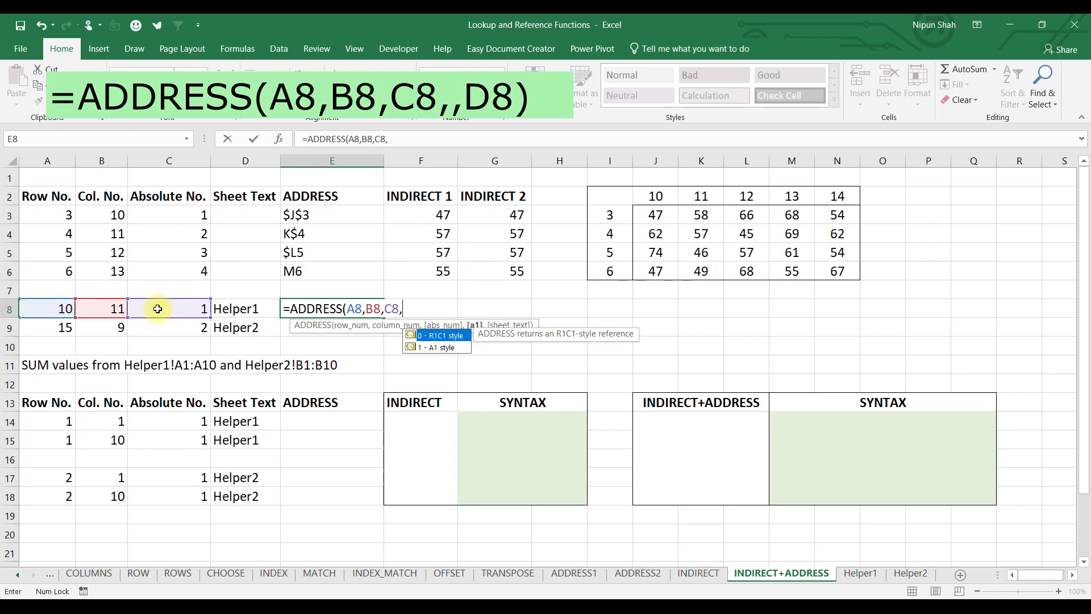
pyautogui.write(',')
pyautogui.click(250, 308)
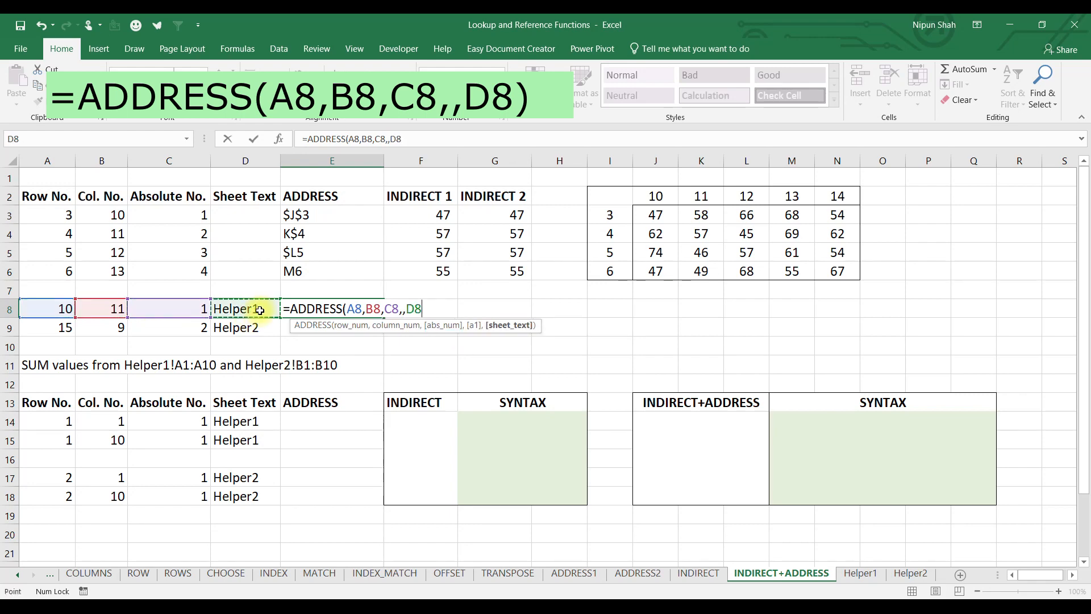
pyautogui.write(')')
pyautogui.press('Return')
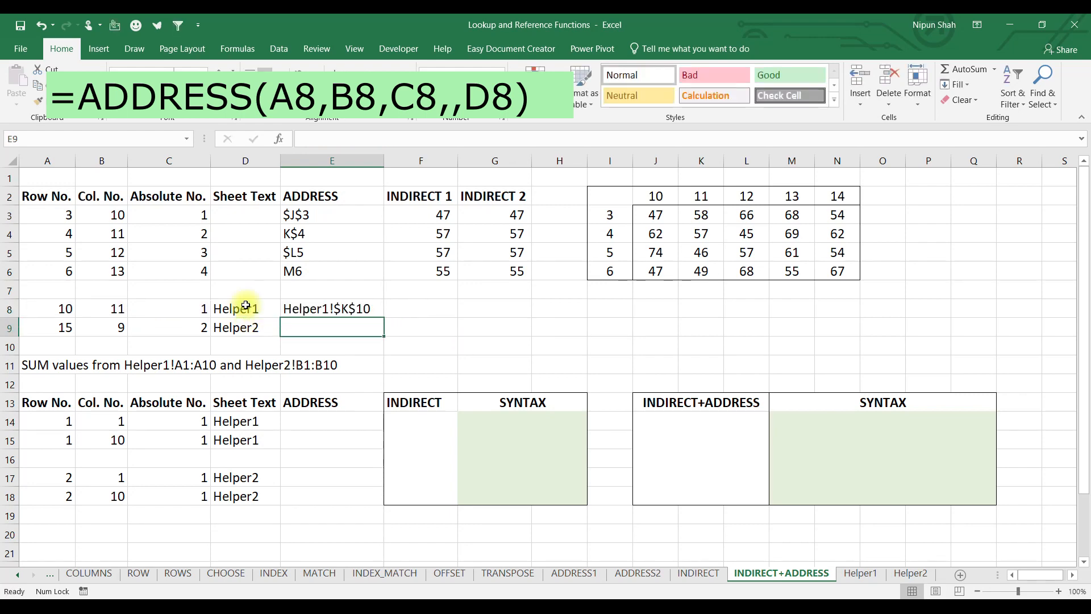
pyautogui.hotkey('ctrl', 'd')
# - Enter =INDIRECT(E8) in F8 to return the value from the helper sheet, and fill it down to F9
pyautogui.click(443, 311)
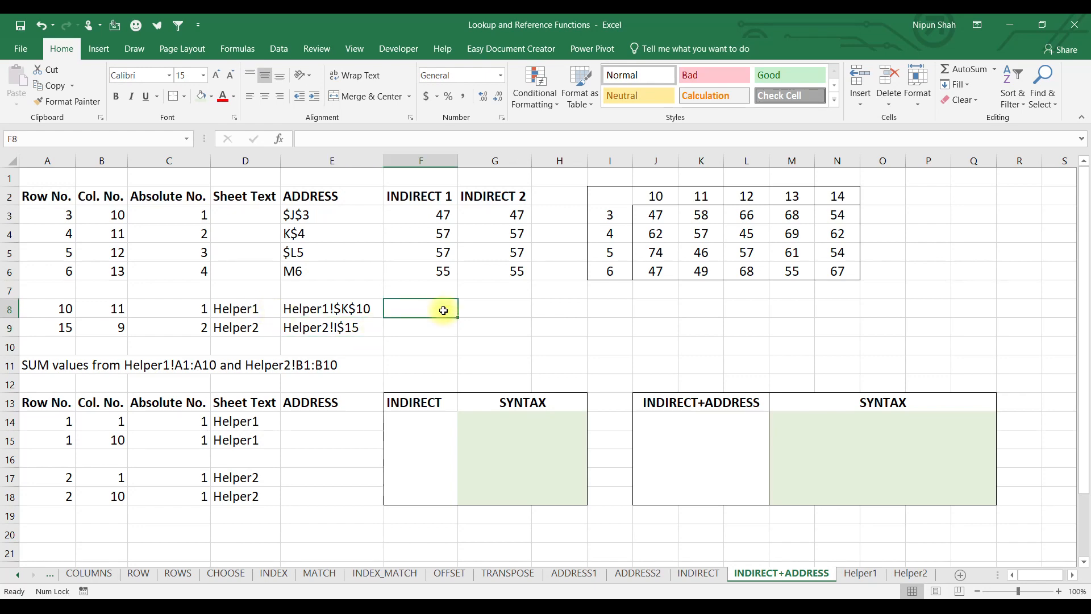
pyautogui.write('=ind')
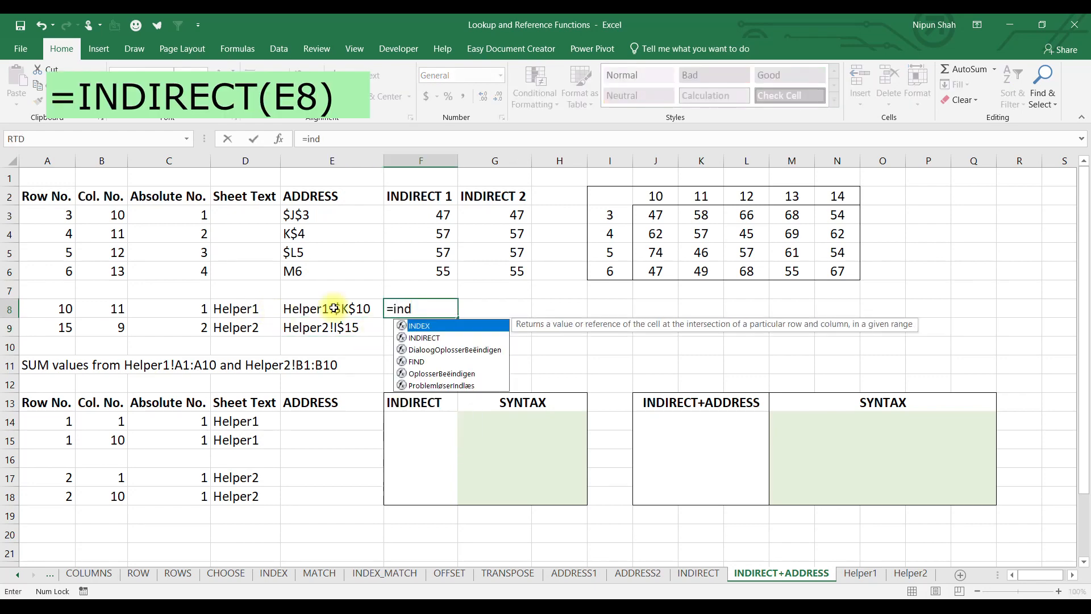
pyautogui.press('Tab')
pyautogui.click(334, 308)
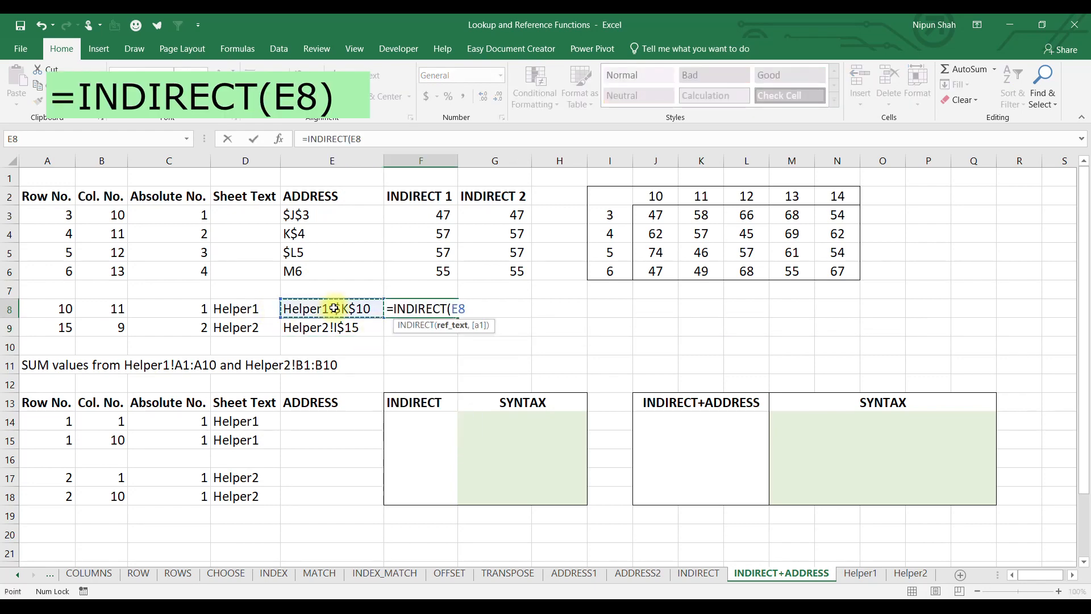
pyautogui.write(')')
pyautogui.hotkey('ctrl', 'Return')
pyautogui.hotkey('ctrl', 'd')
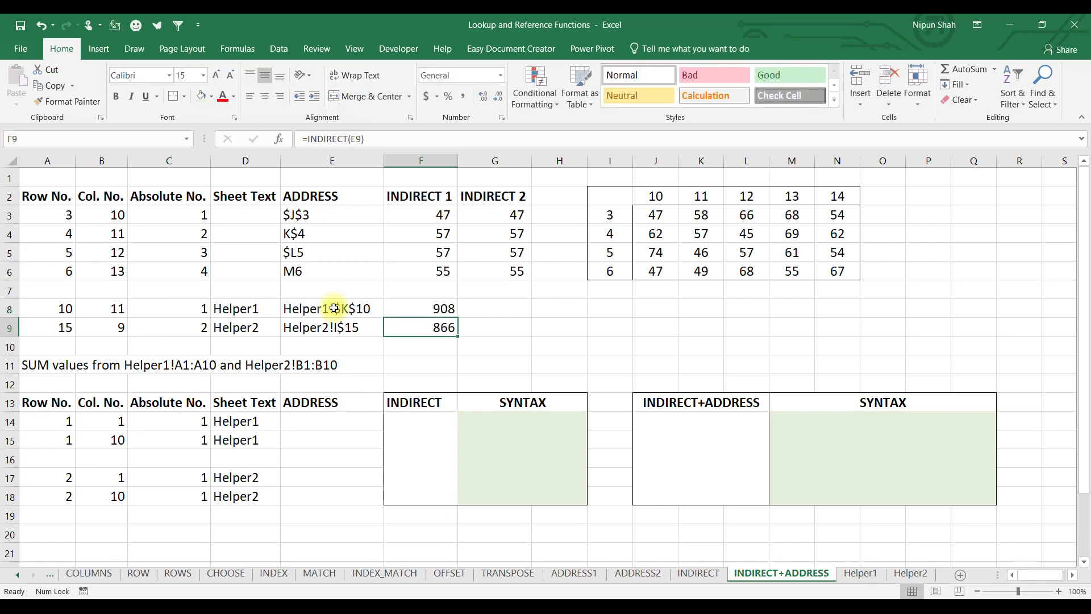
pyautogui.moveTo(411, 308); pyautogui.dragTo(413, 326)
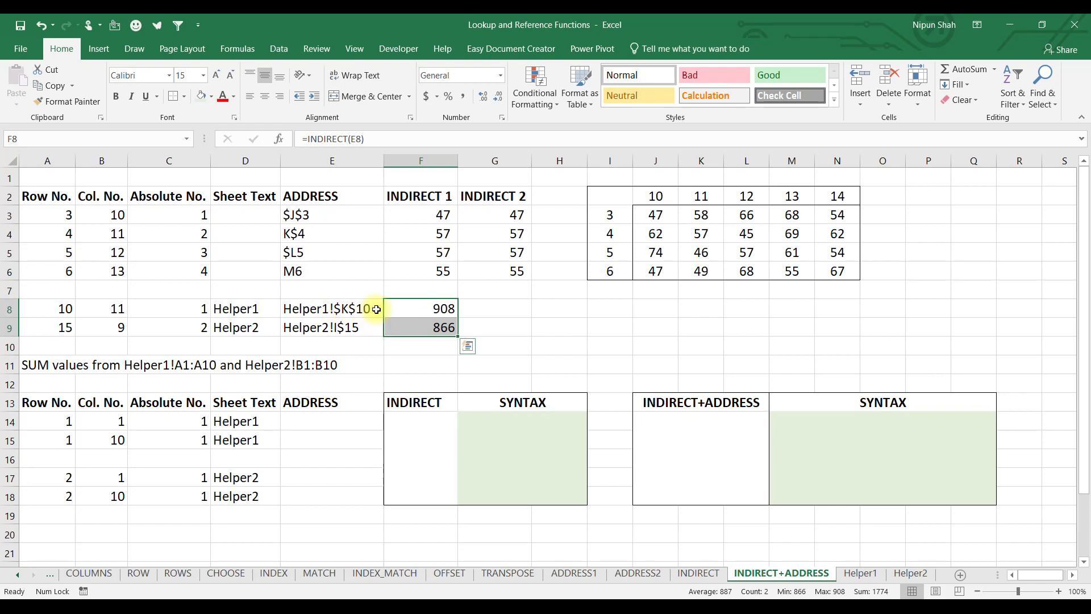
pyautogui.moveTo(333, 307); pyautogui.dragTo(339, 327)
# - Enter =INDIRECT(ADDRESS(A8,B8,C8,,D8)) in G8 and fill it down to G9
pyautogui.click(495, 309)
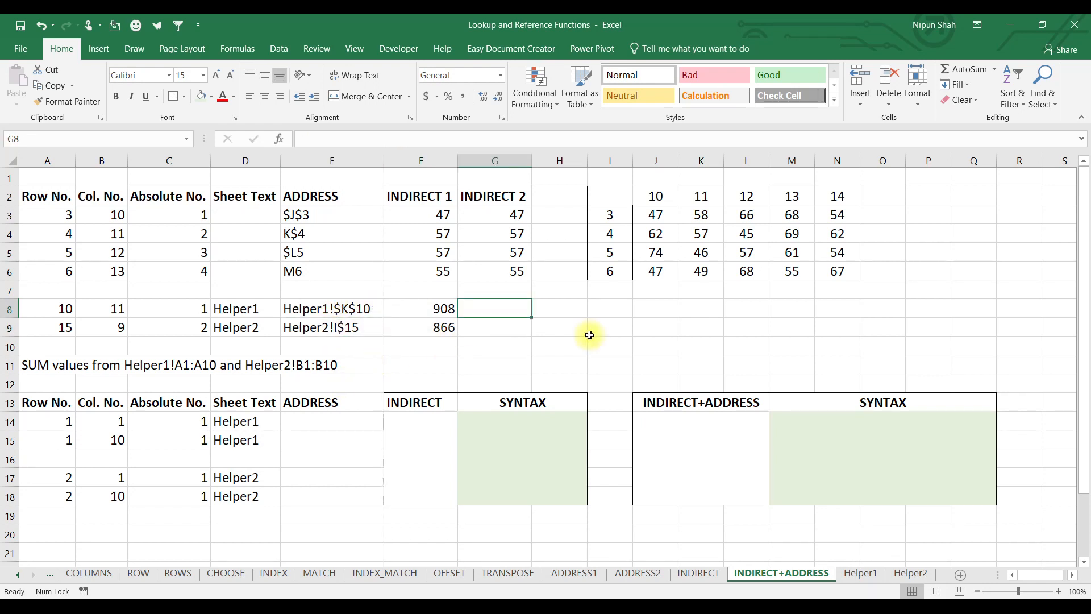
pyautogui.write('=INDIRECT(')
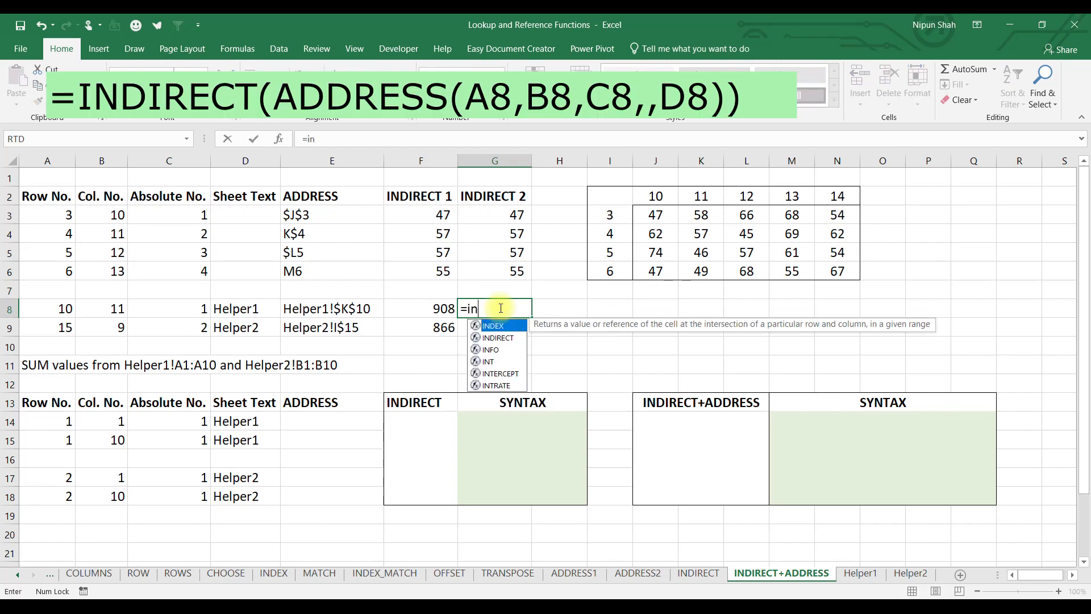
pyautogui.write('ADDRESS(')
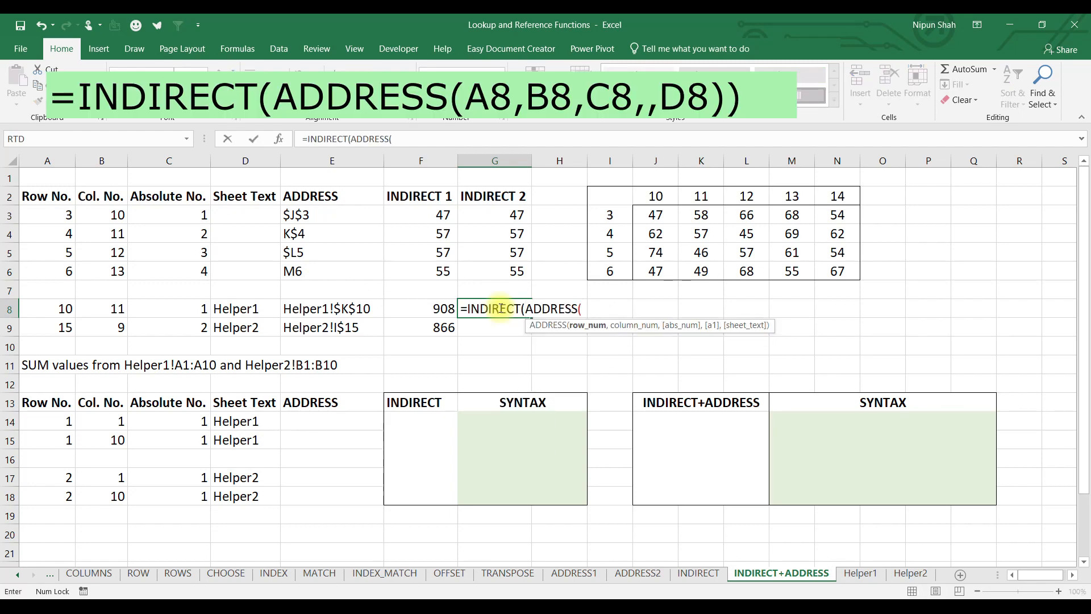
pyautogui.click(62, 309)
pyautogui.write(',')
pyautogui.click(104, 312)
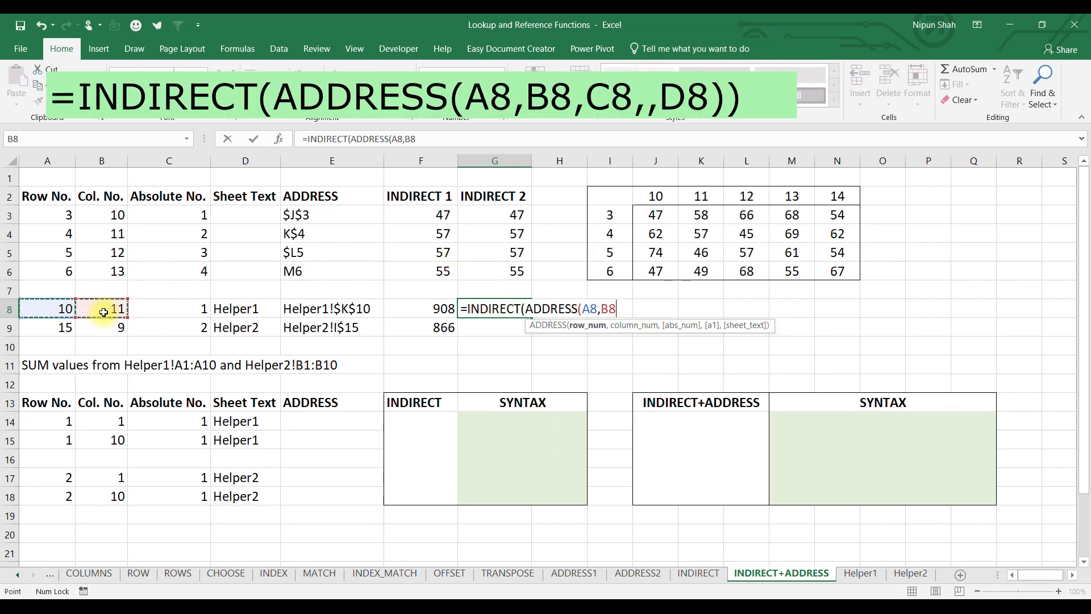
pyautogui.write(',')
pyautogui.click(160, 308)
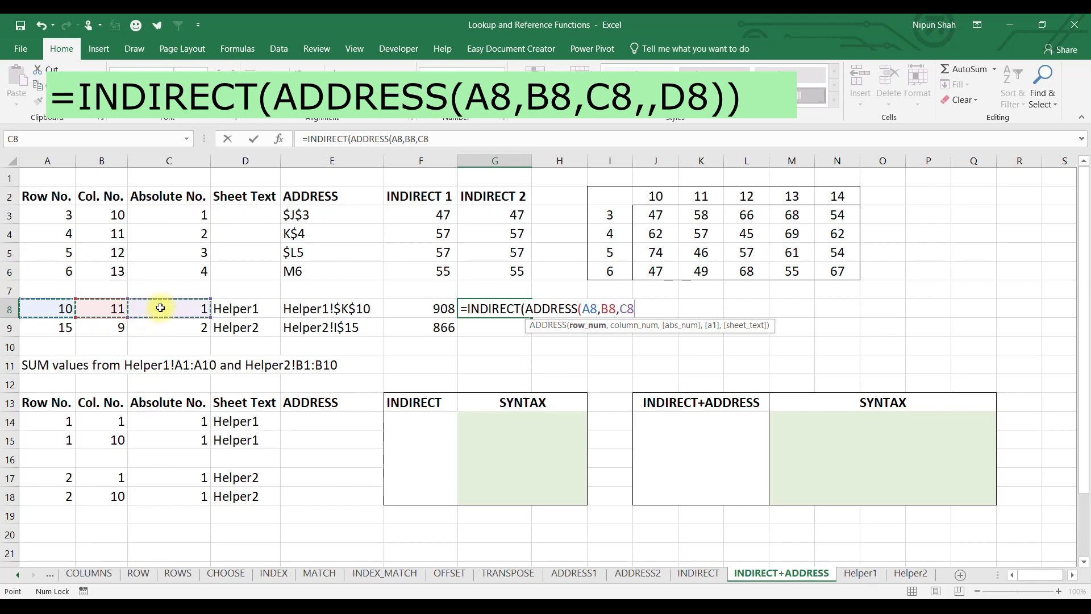
pyautogui.write(',,')
pyautogui.click(248, 307)
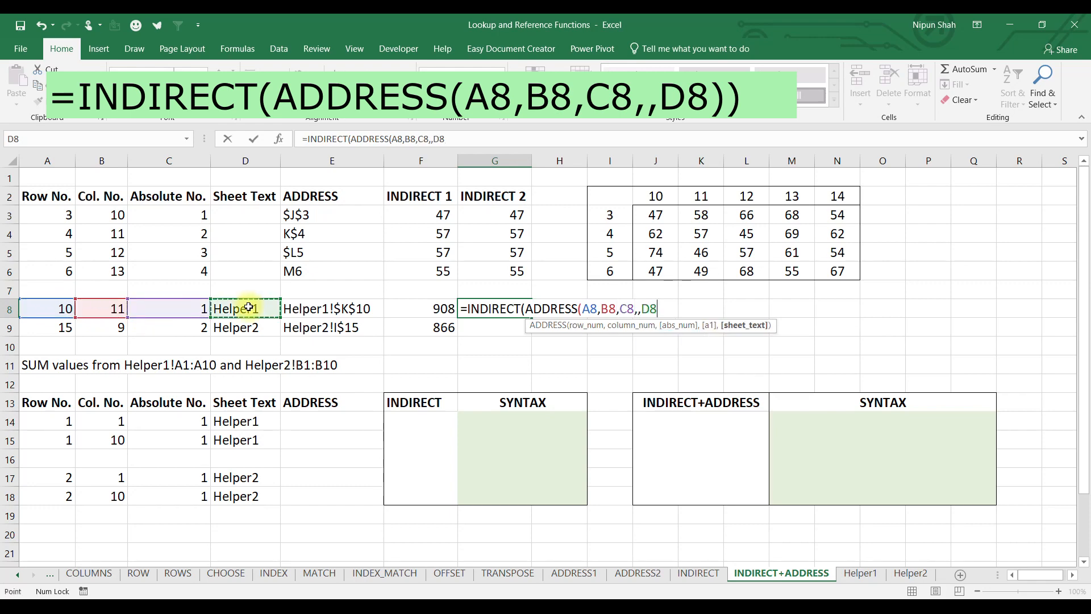
pyautogui.write(')')
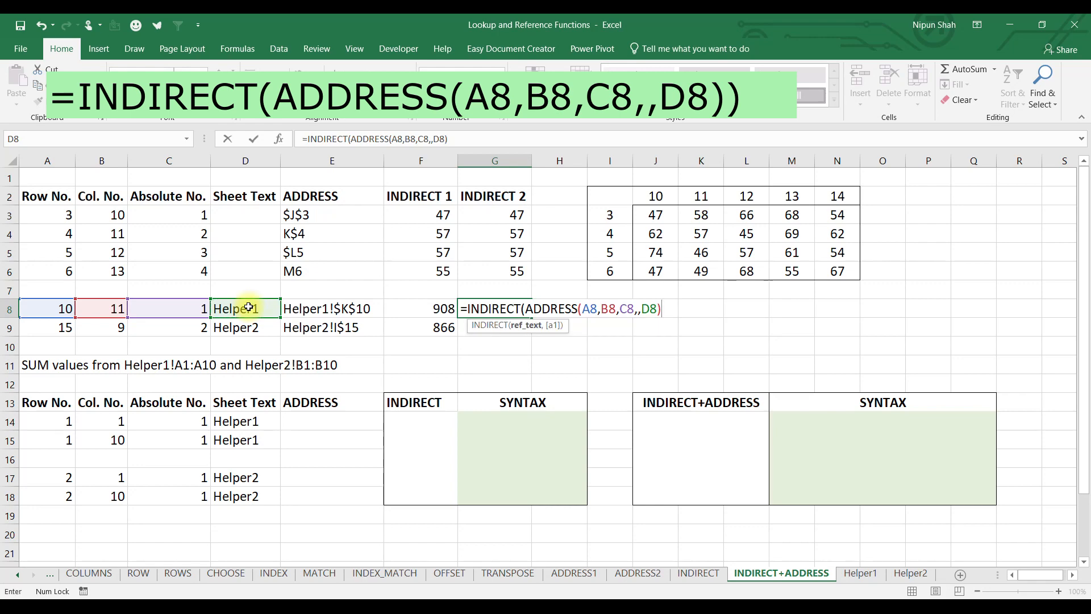
pyautogui.write(')')
pyautogui.press('Return')
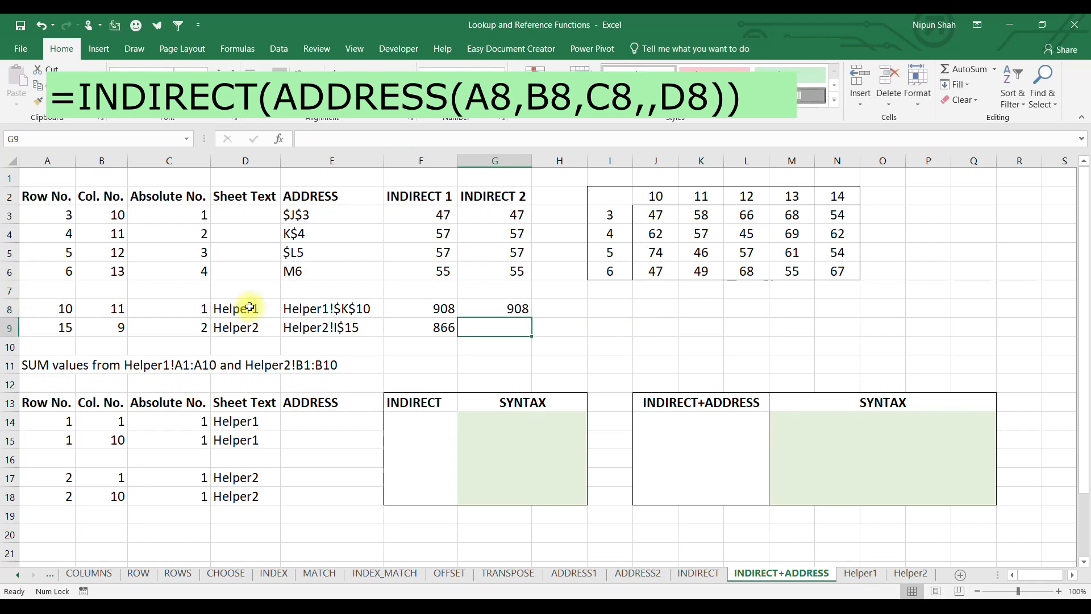
pyautogui.hotkey('ctrl', 'd')
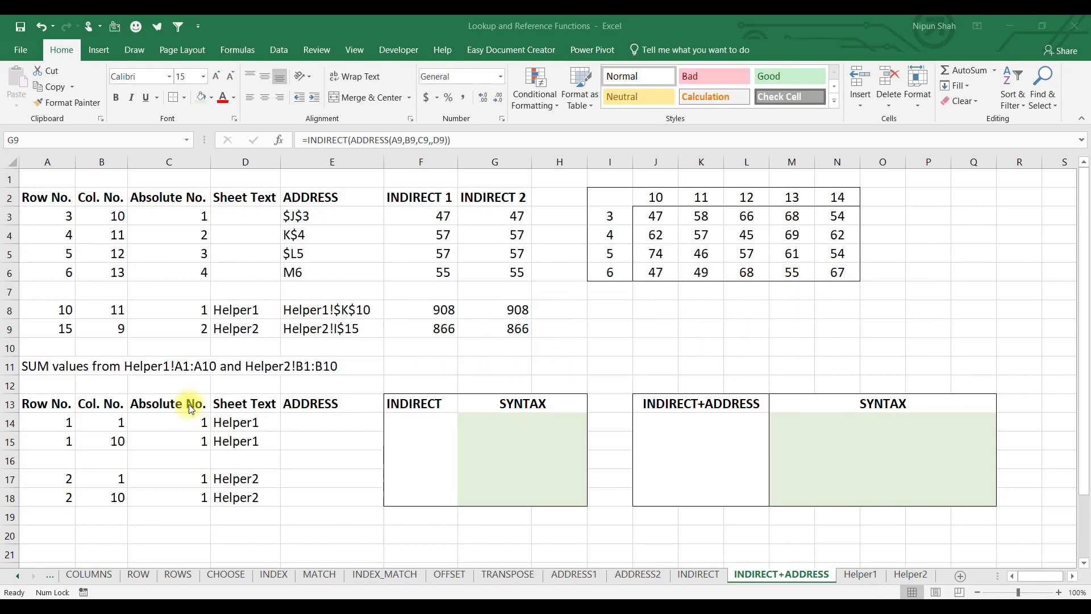
# - Shade the task text in A11:E11 light green, and enter =ADDRESS(A14,B14,C14,,D14) in E14
pyautogui.moveTo(57, 366); pyautogui.dragTo(346, 366)
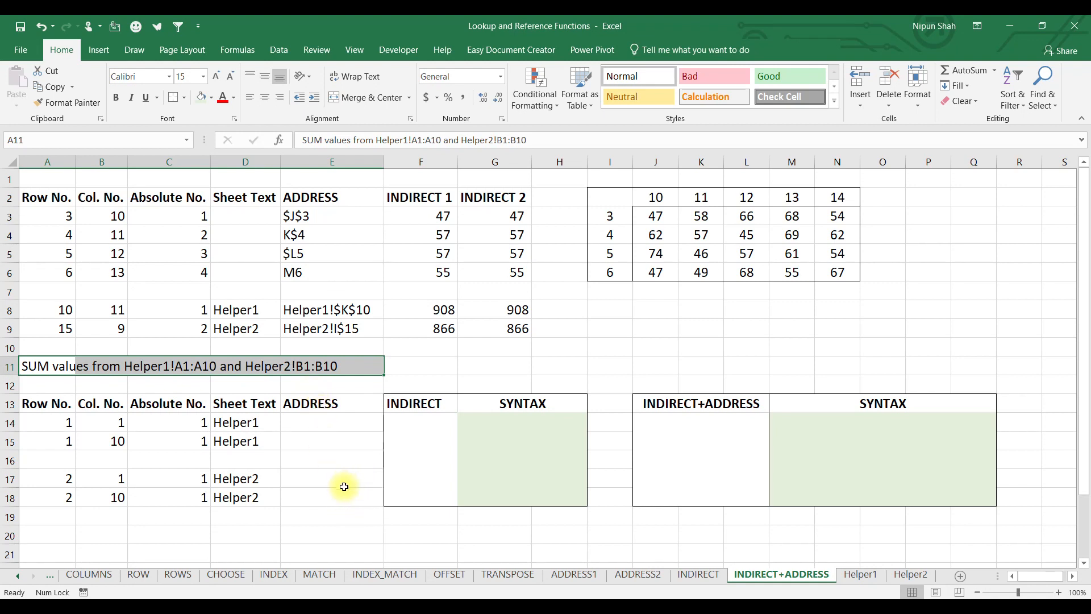
pyautogui.click(369, 422)
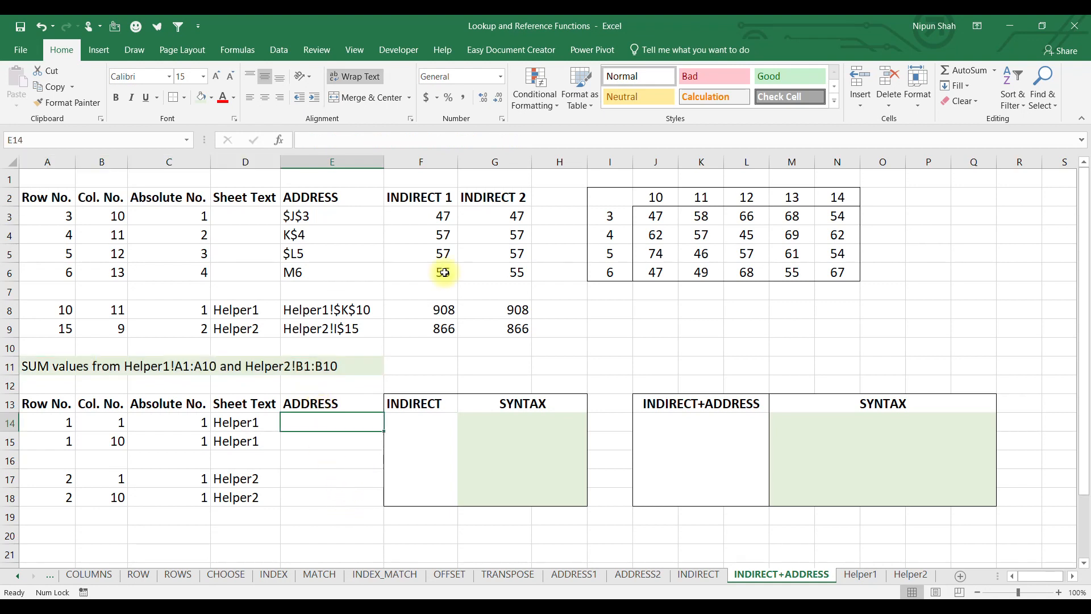
pyautogui.write('=add')
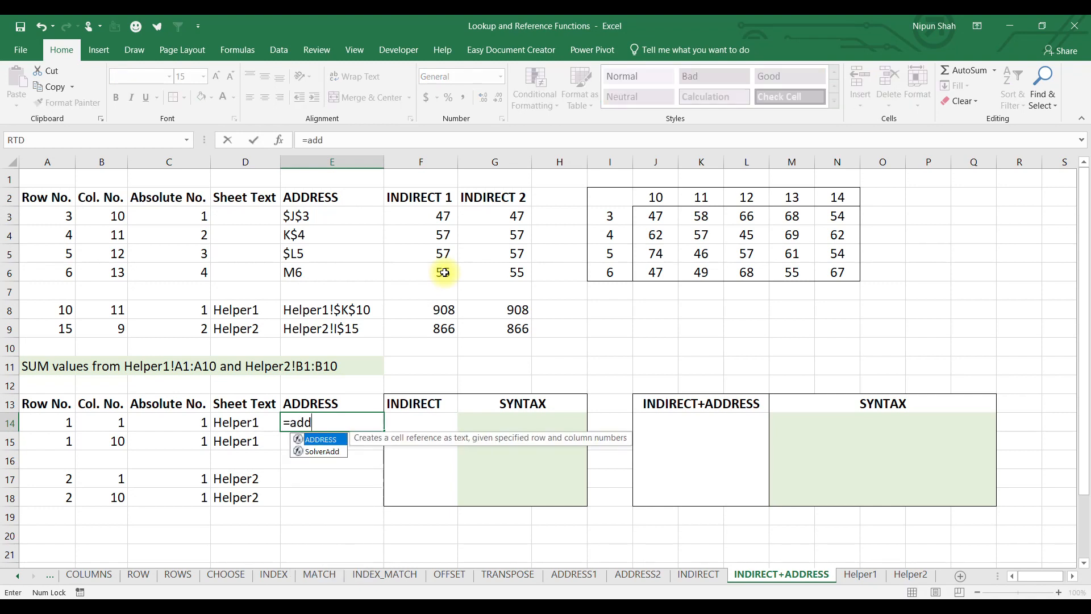
pyautogui.press('Tab')
pyautogui.click(57, 425)
pyautogui.write(',')
pyautogui.click(83, 421)
pyautogui.write(',')
pyautogui.click(140, 418)
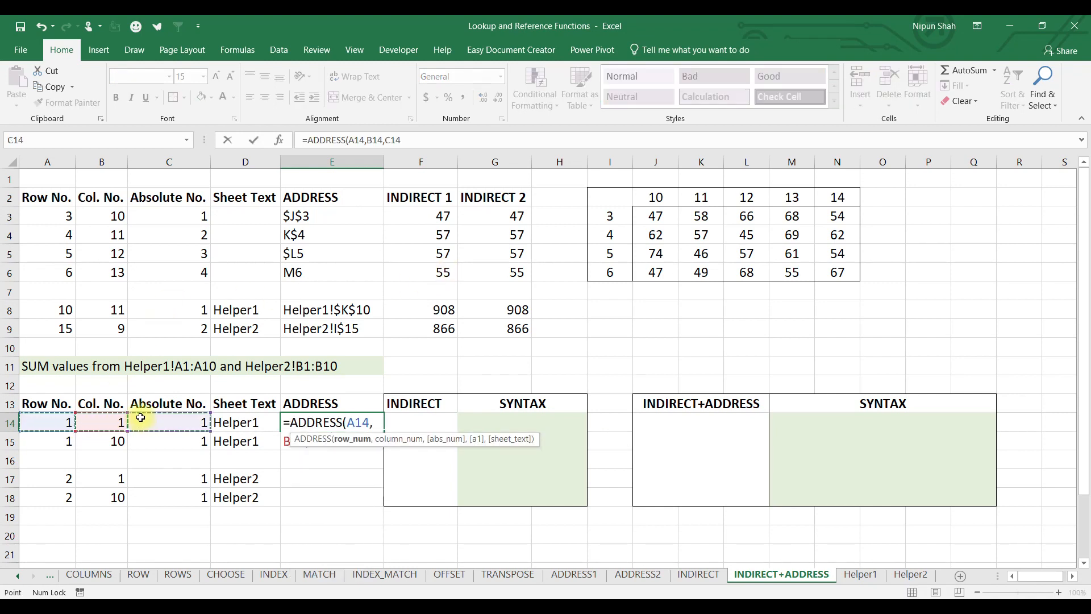
pyautogui.write(',,')
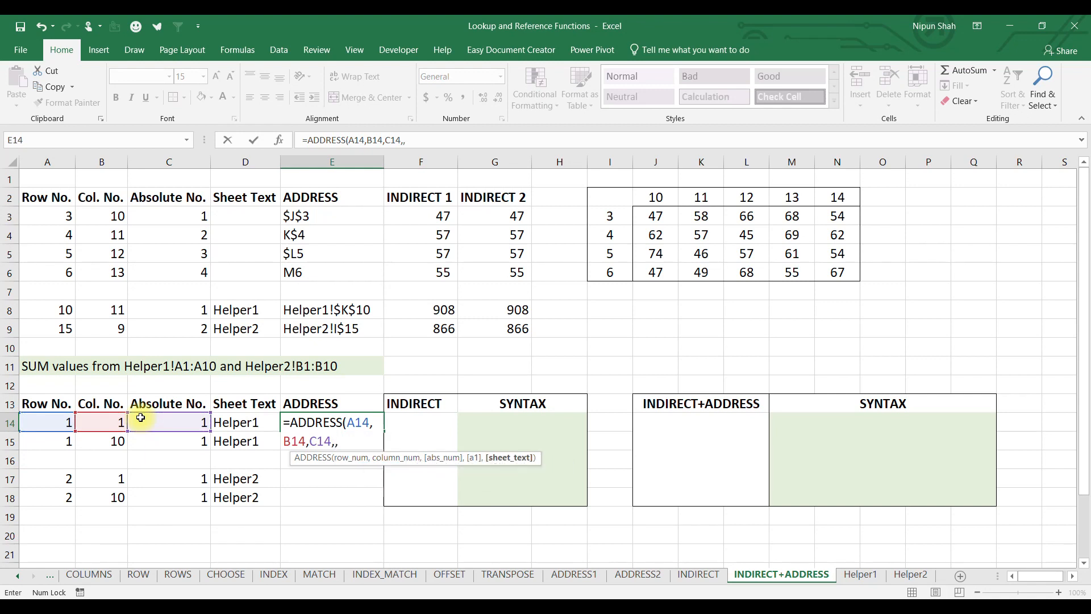
pyautogui.click(251, 424)
pyautogui.press('Return')
# - Fill the ADDRESS formula from E14 down to E15 and copy it into E17:E18
pyautogui.hotkey('ctrl', 'd')
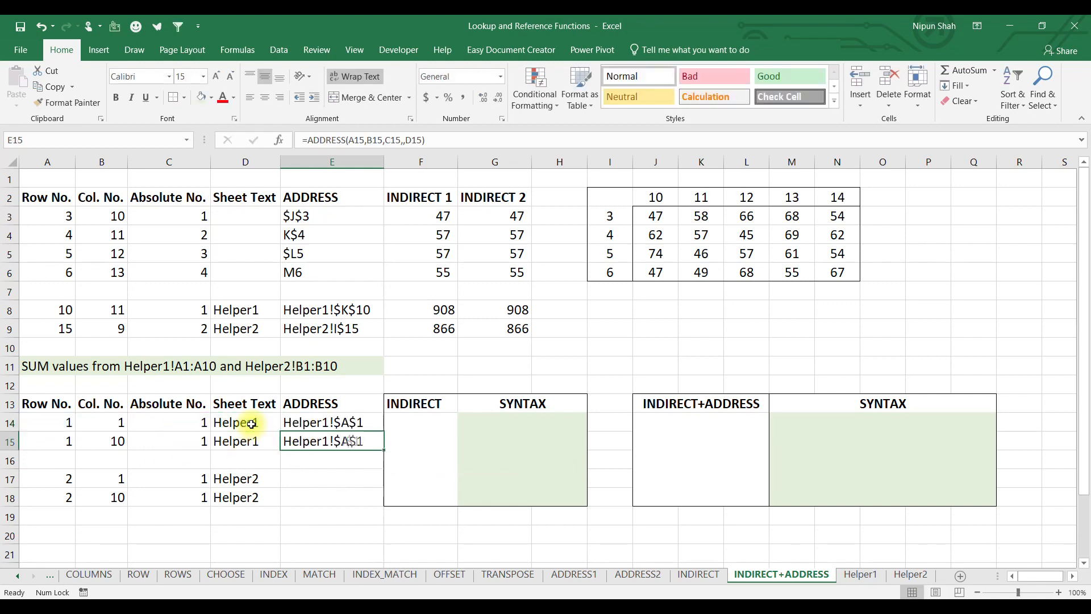
pyautogui.hotkey('ctrl', 'c')
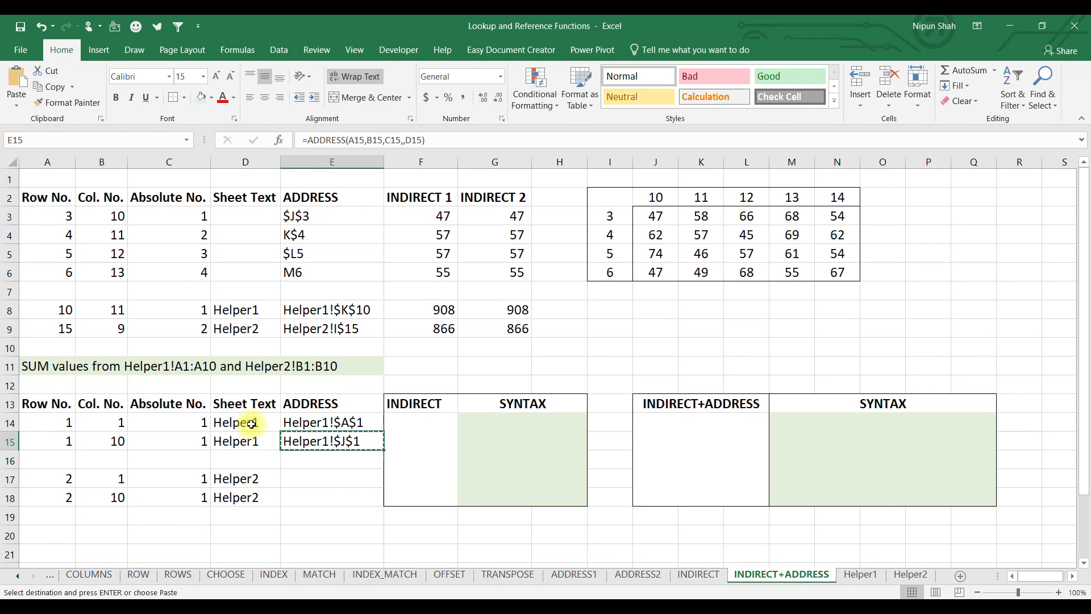
pyautogui.press('Down')
pyautogui.press('Down')
pyautogui.hotkey('shift', 'Down')
pyautogui.hotkey('ctrl', 'v')
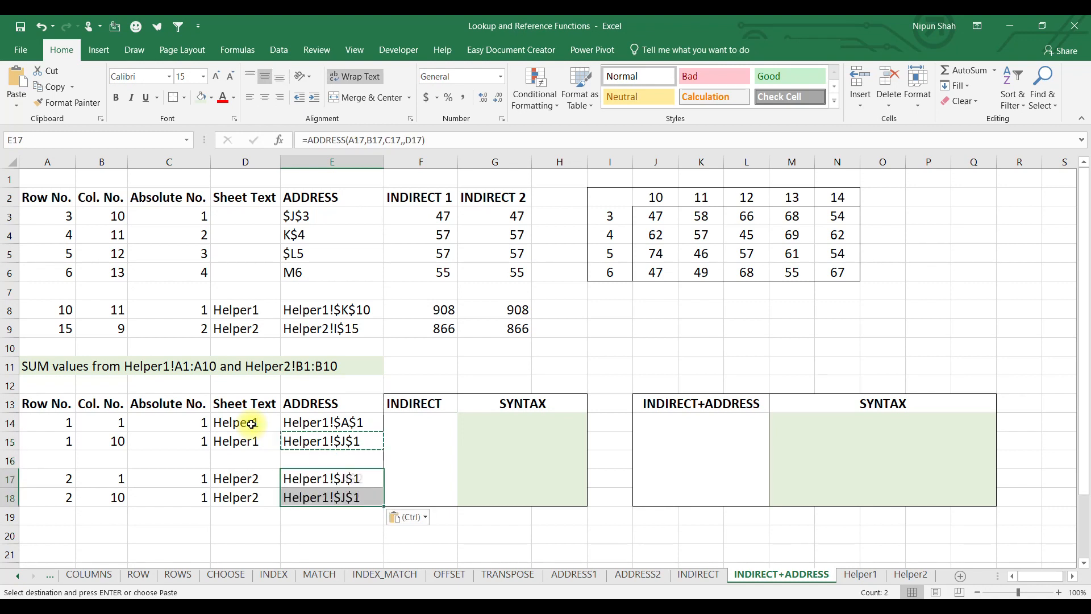
# - Begin a SUM formula in the merged cell F14 with INDIRECT(E14):INDIRECT(E15) as its first range
pyautogui.click(418, 455)
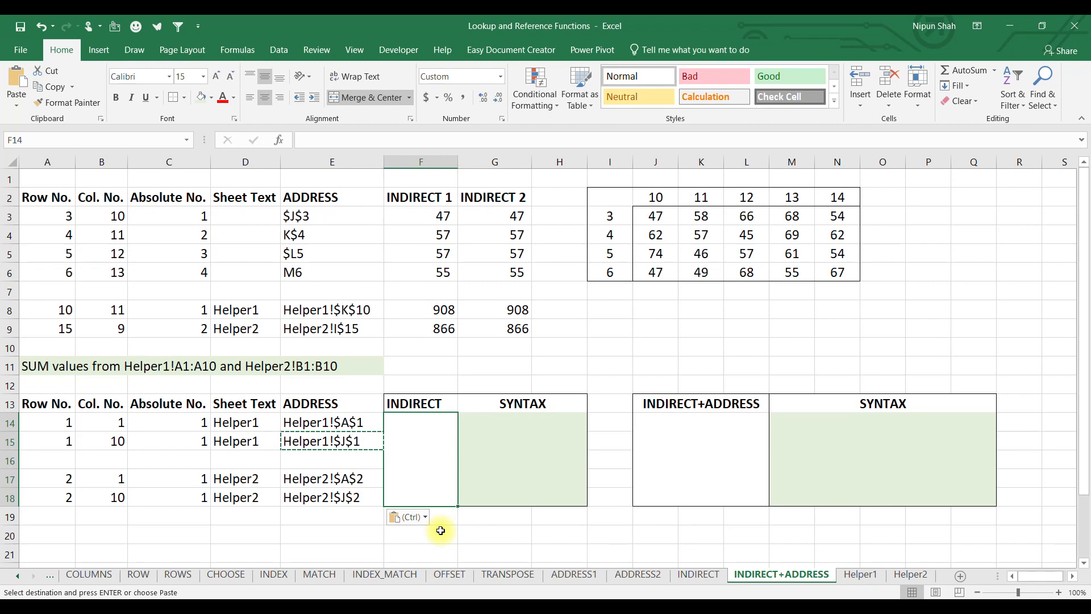
pyautogui.write('=su')
pyautogui.press('Tab')
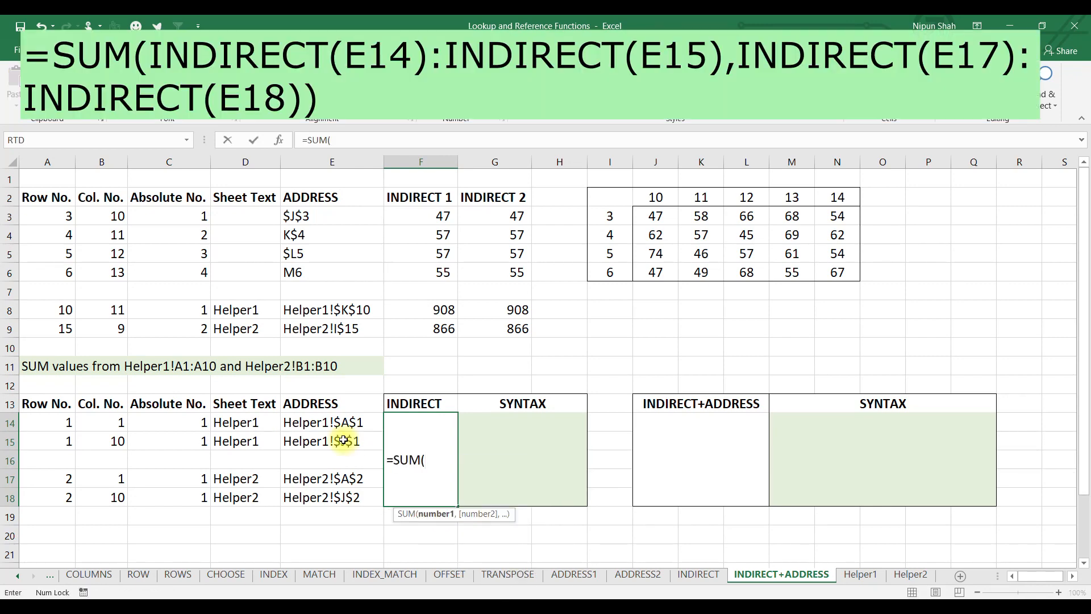
pyautogui.write('ind')
pyautogui.press('Down')
pyautogui.press('Tab')
pyautogui.click(348, 424)
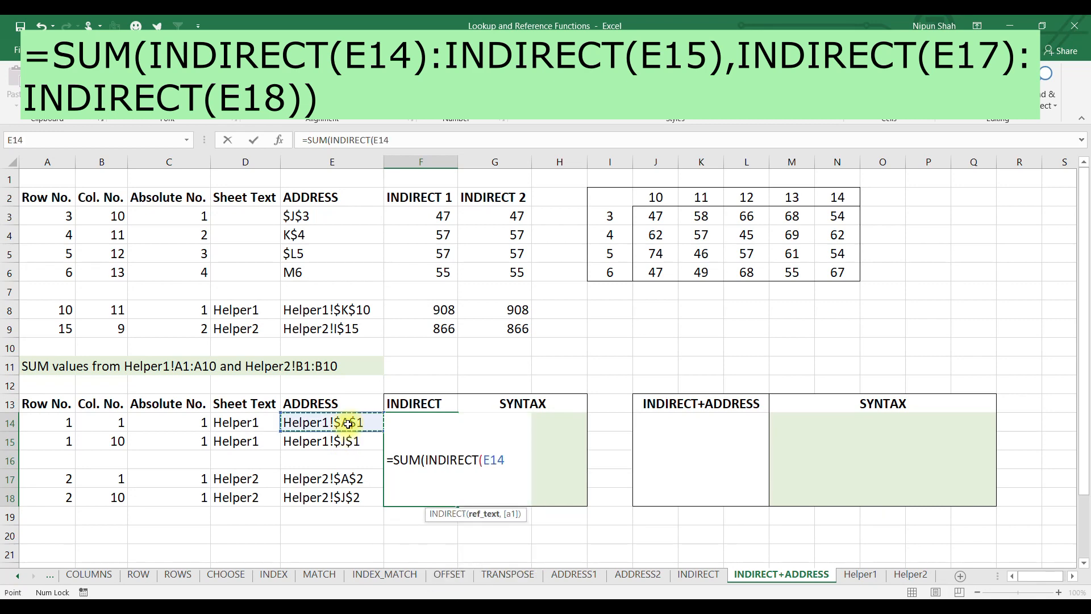
pyautogui.write('):ind')
pyautogui.press('Down')
pyautogui.press('Tab')
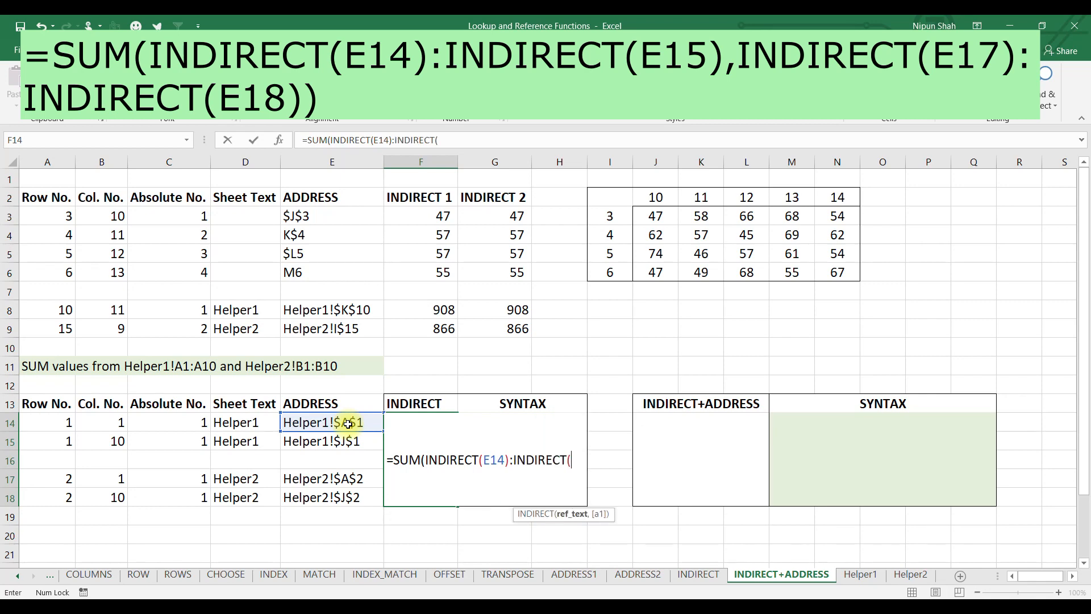
pyautogui.click(357, 443)
pyautogui.write(')')
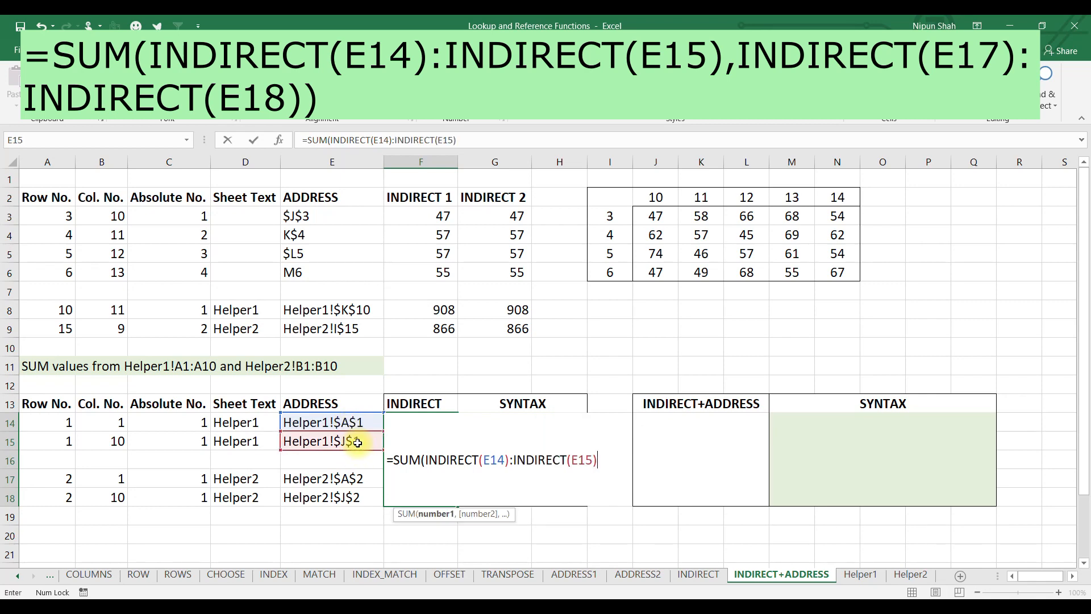
# - Add INDIRECT(E17):INDIRECT(E18) as the second range of the SUM formula in F14 and complete it
pyautogui.write(',')
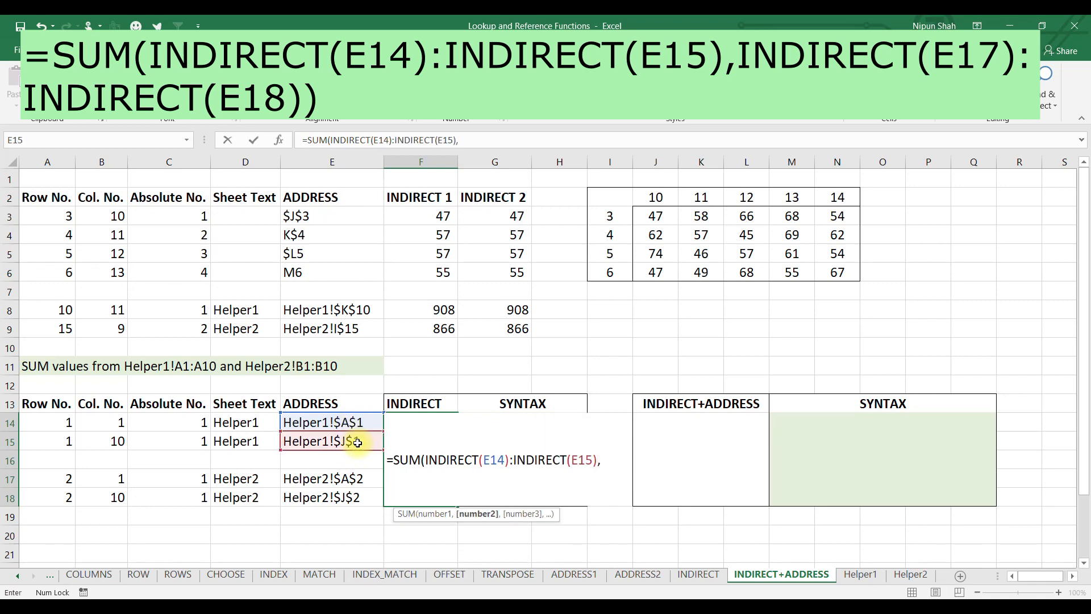
pyautogui.write('ind')
pyautogui.press('Down')
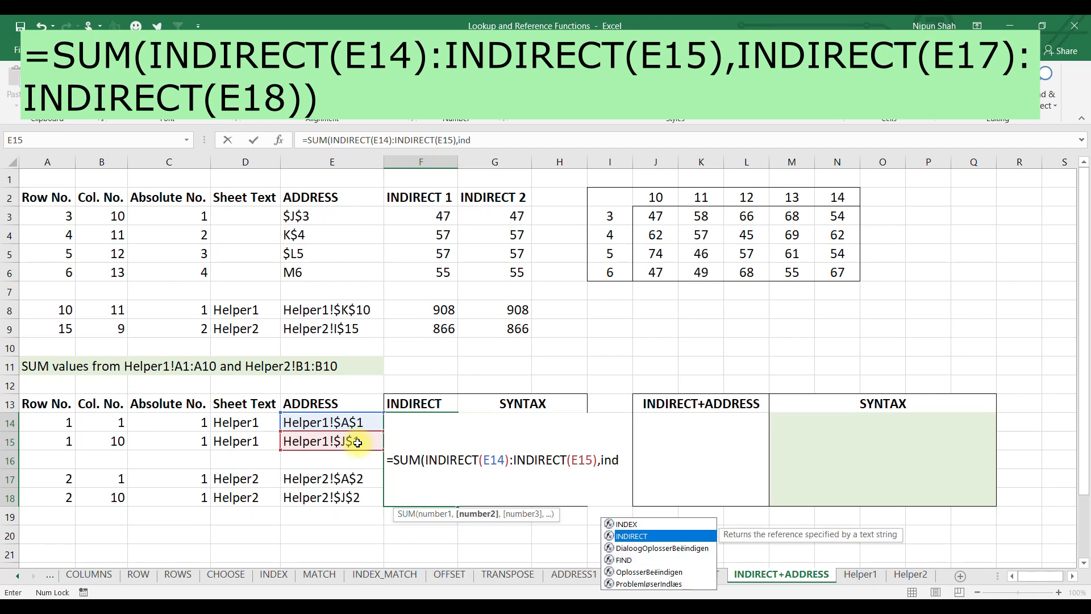
pyautogui.press('Tab')
pyautogui.click(297, 481)
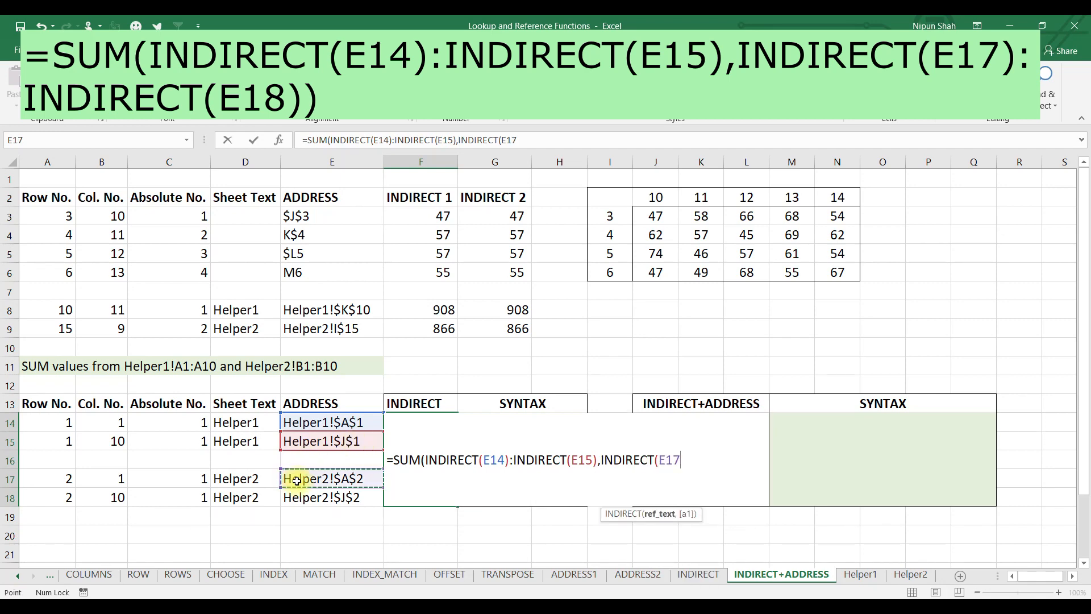
pyautogui.write('):ind')
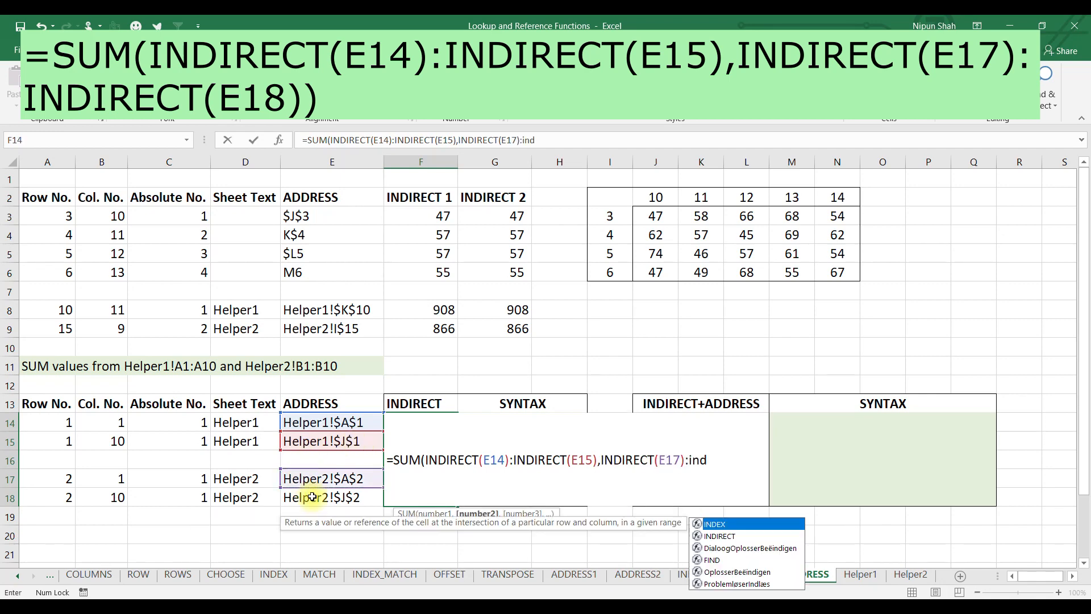
pyautogui.press('Down')
pyautogui.press('Tab')
pyautogui.click(339, 498)
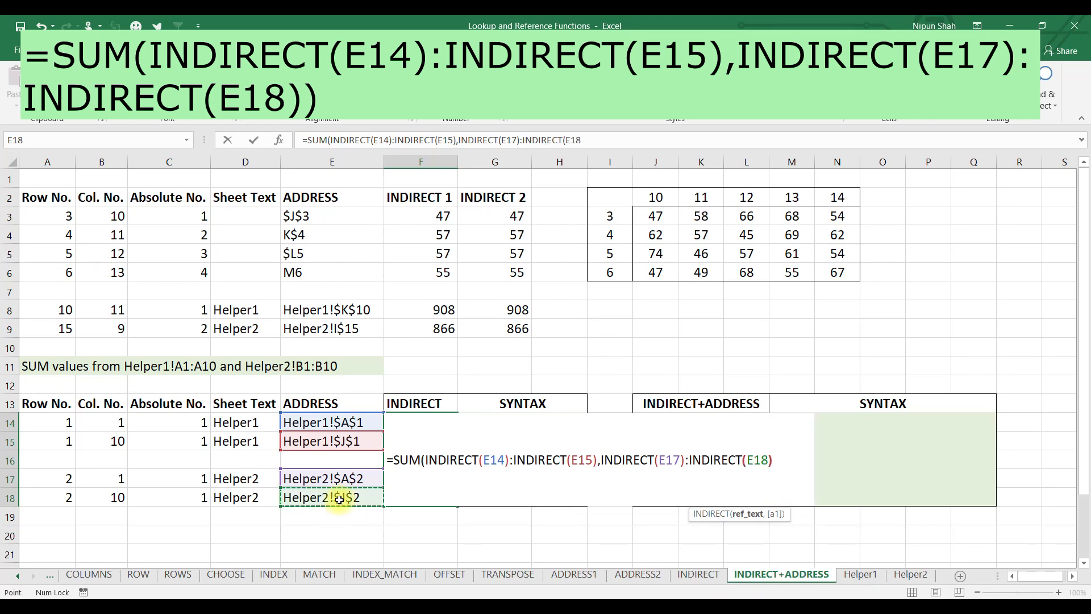
pyautogui.write(')')
pyautogui.hotkey('ctrl', 'Return')
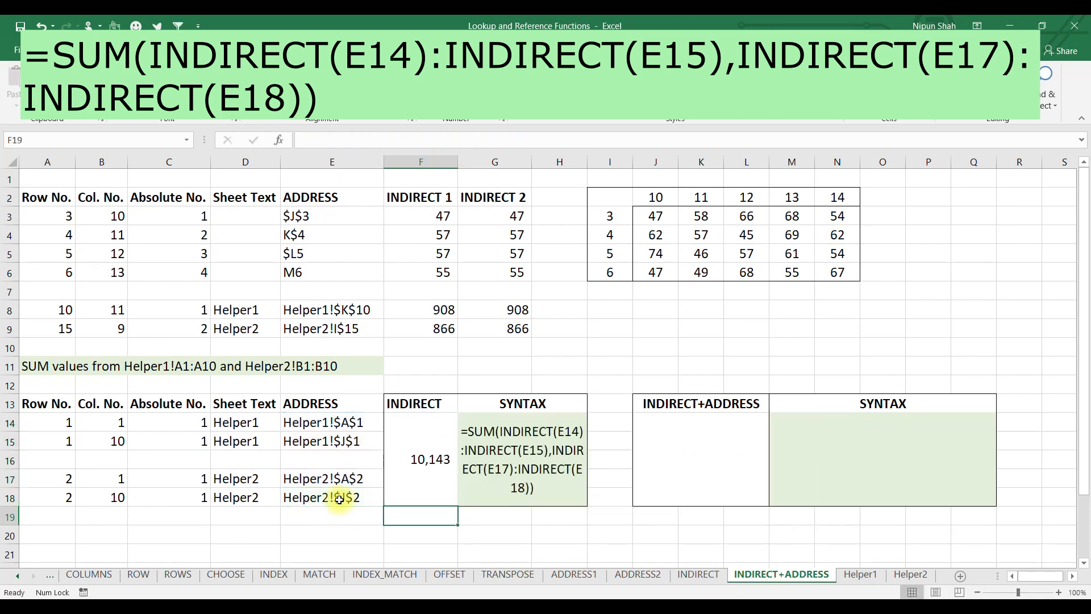
# - Copy the text of the F14 formula and paste it with the same references into the merged cell J14
pyautogui.moveTo(348, 421); pyautogui.dragTo(353, 494)
pyautogui.click(700, 457)
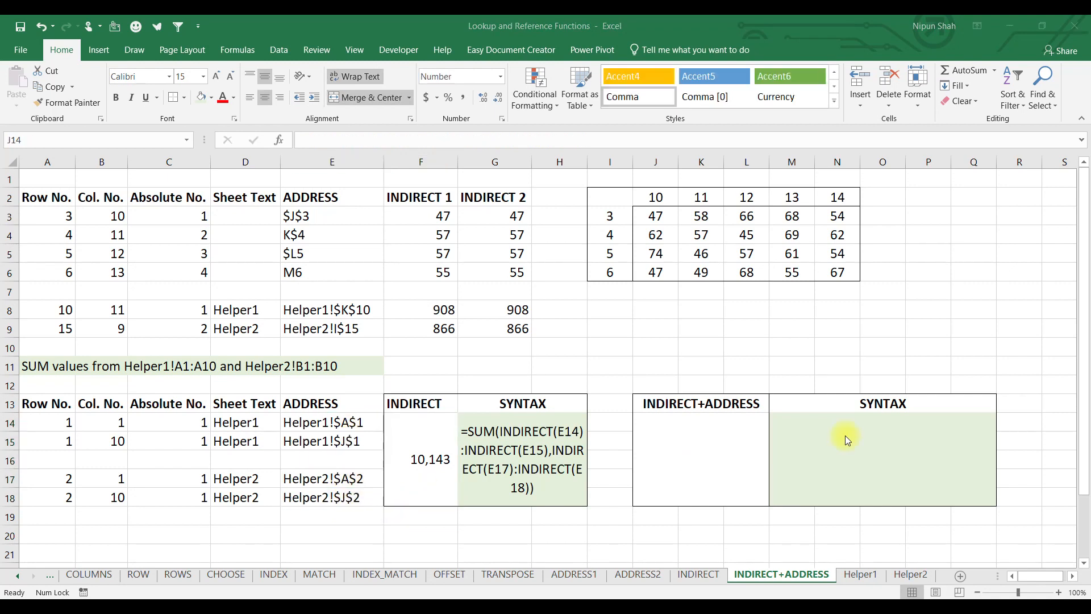
pyautogui.click(433, 459)
pyautogui.moveTo(609, 140); pyautogui.dragTo(82, 139)
pyautogui.hotkey('ctrl', 'c')
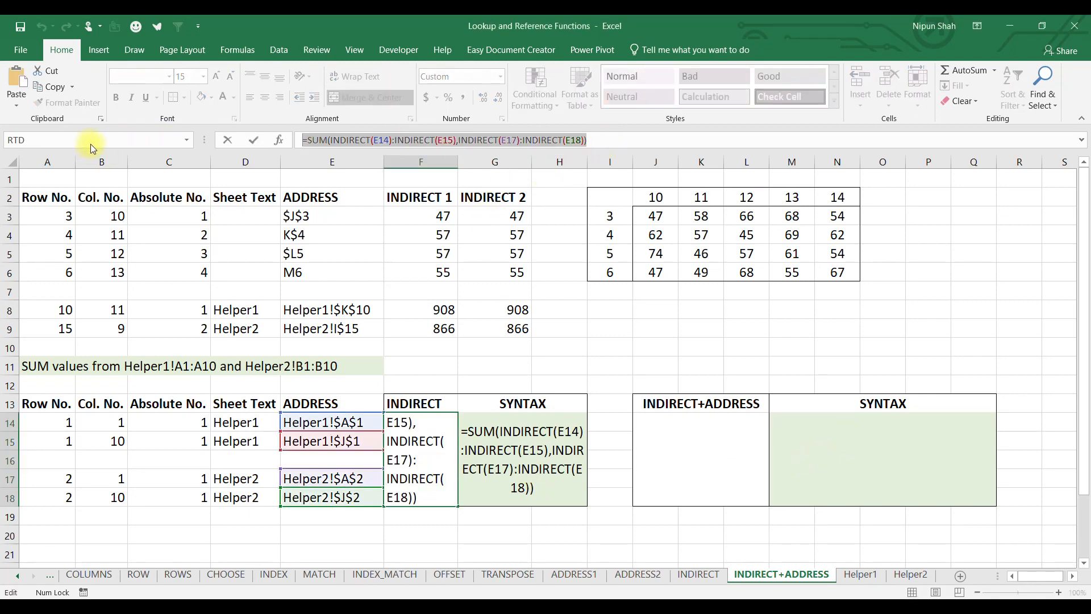
pyautogui.press('Escape')
pyautogui.click(706, 462)
pyautogui.hotkey('ctrl', 'v')
pyautogui.press('Return')
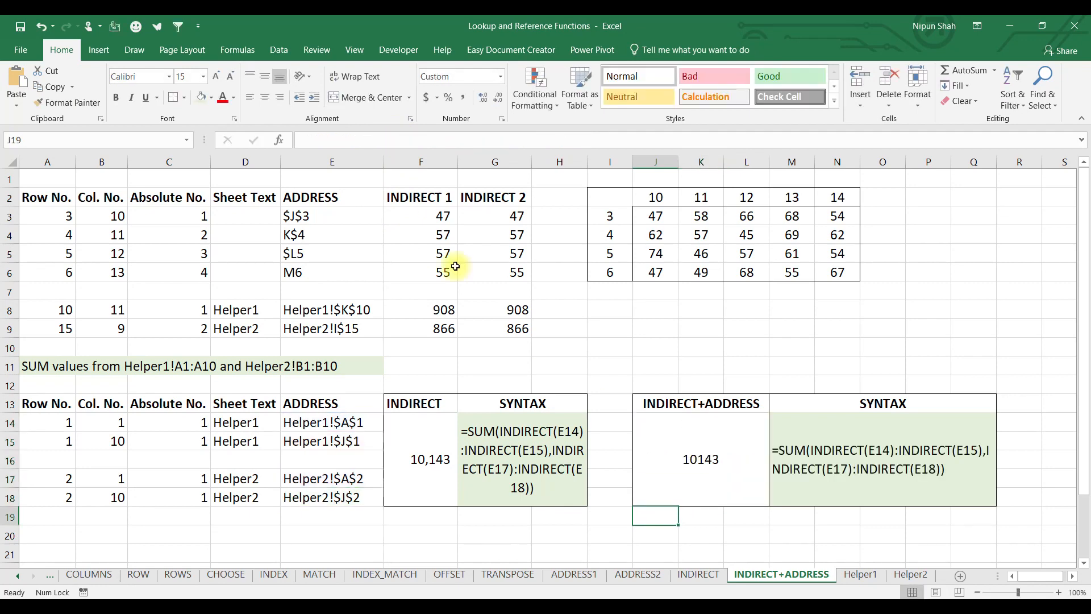
# - Replace E14, E15, E17 and E18 in J14's SUM formula with their rows' ADDRESS functions, such as ADDRESS(A14,B14,C14,,D14)
pyautogui.click(700, 457)
pyautogui.press('F2')
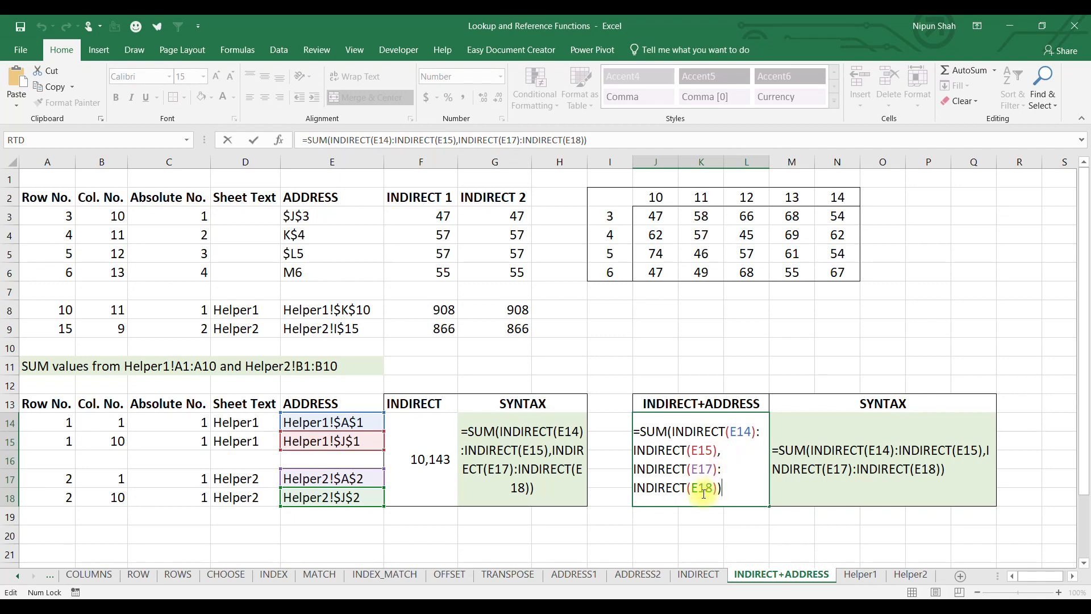
pyautogui.press('Escape')
pyautogui.click(297, 421)
pyautogui.moveTo(461, 139); pyautogui.dragTo(304, 137)
pyautogui.hotkey('ctrl', 'c')
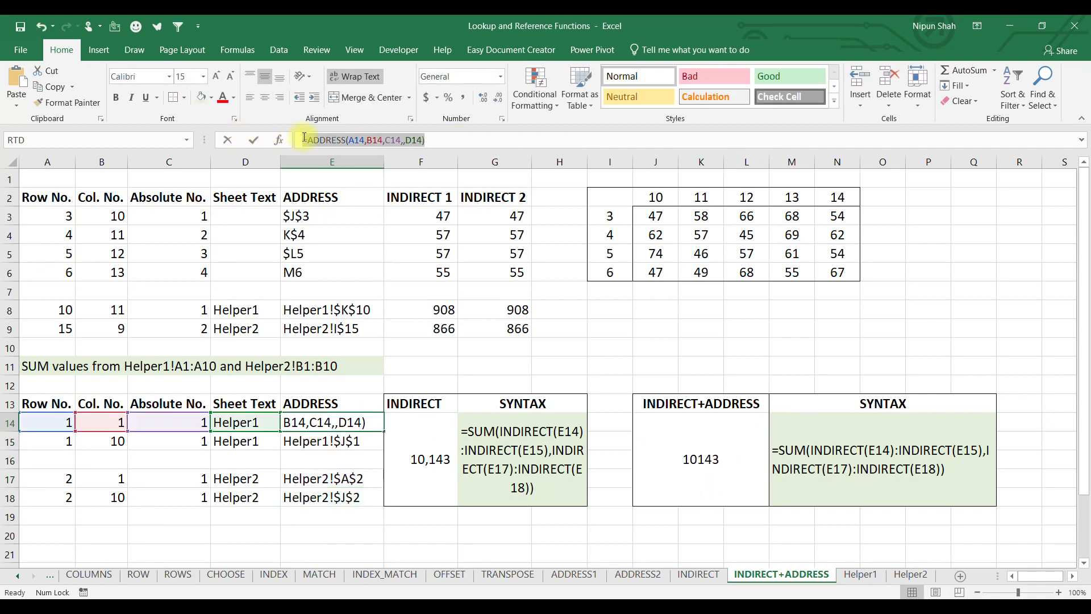
pyautogui.press('Escape')
pyautogui.click(694, 453)
pyautogui.press('F2')
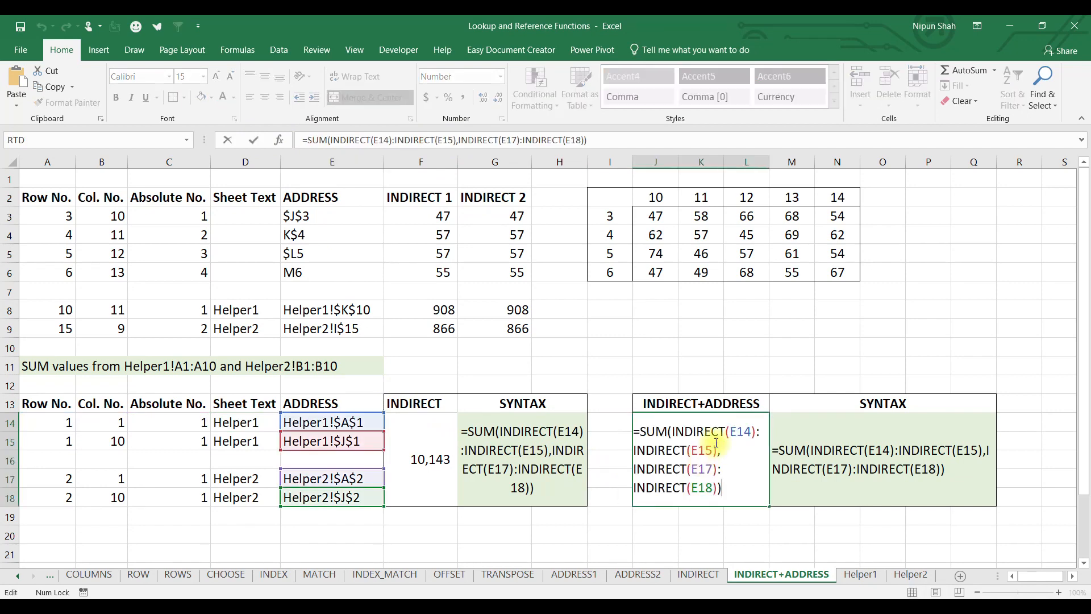
pyautogui.doubleClick(745, 432)
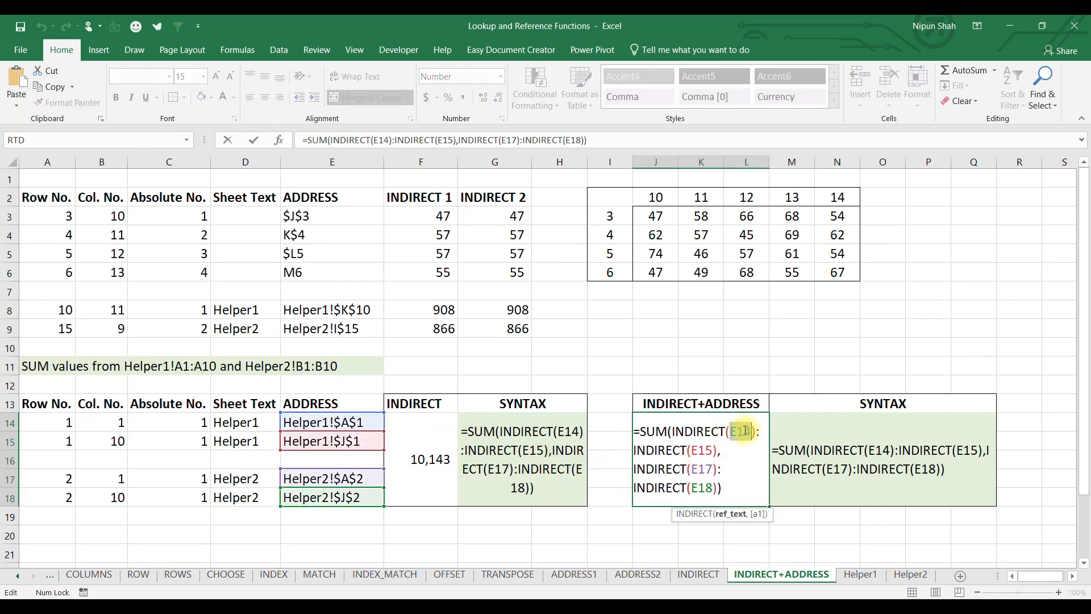
pyautogui.hotkey('ctrl', 'v')
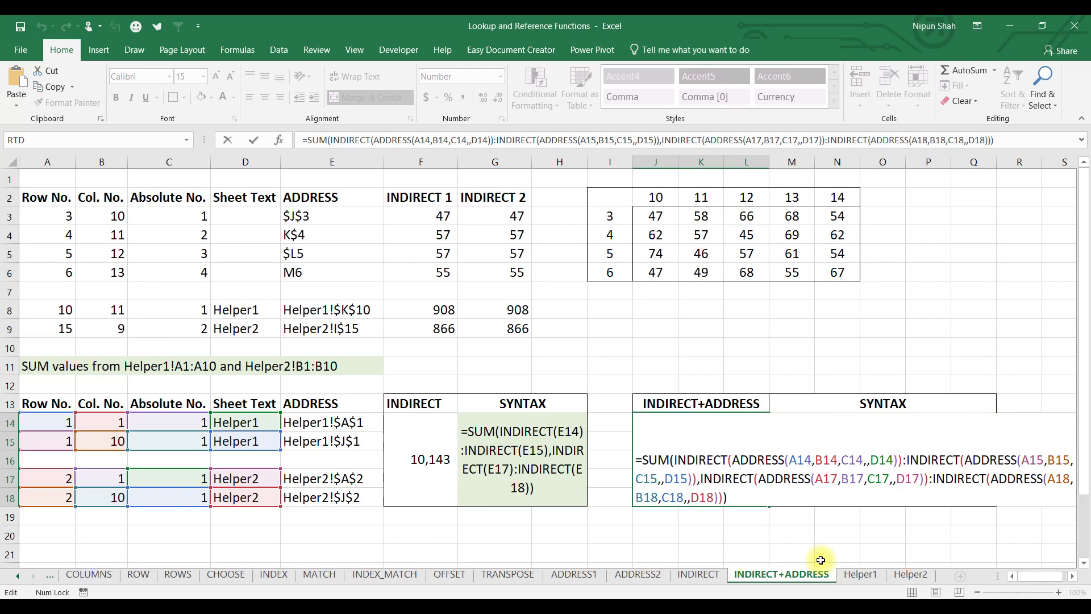
pyautogui.hotkey('ctrl', 'Return')
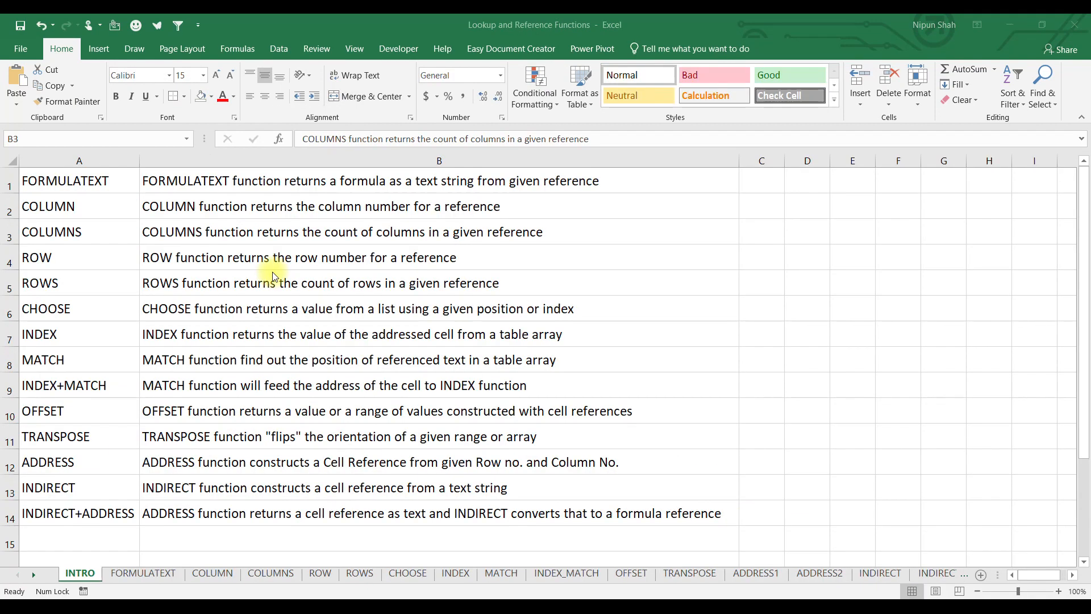